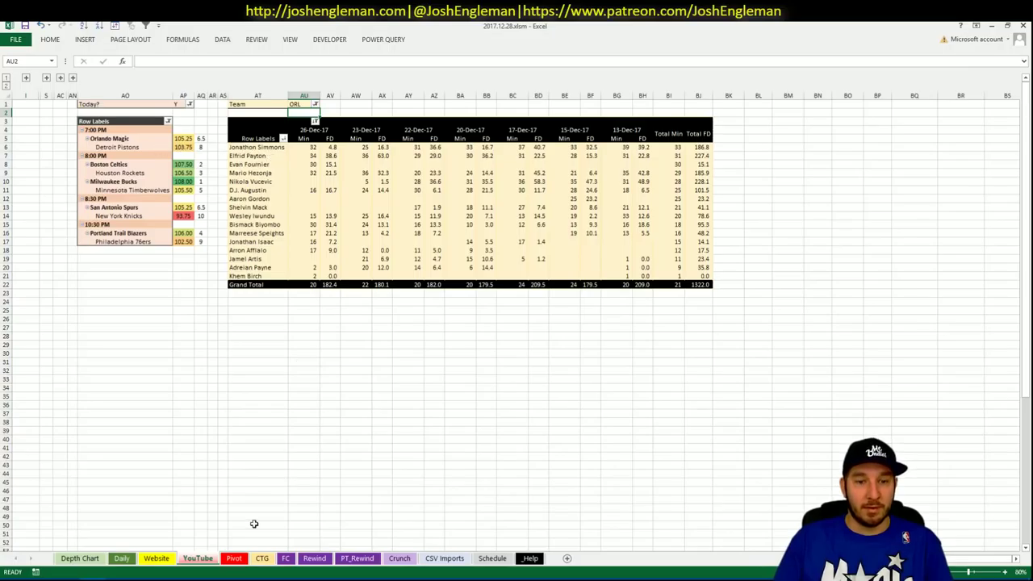
# Switch to the Cleaning the Glass page in the browser, search for "magic" and open the Orlando Magic team page.
pyautogui.hotkey('alt', 'Tab')
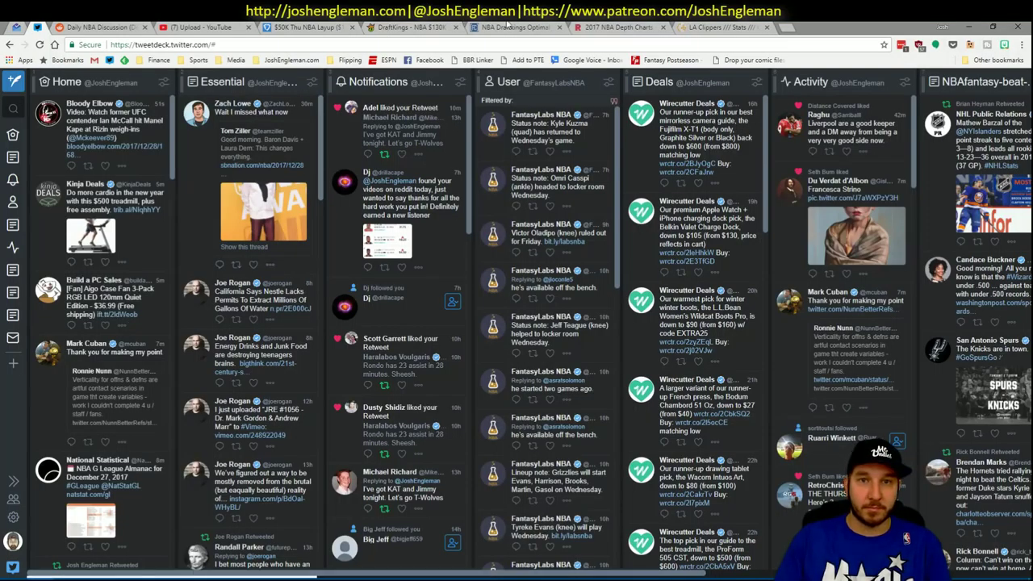
pyautogui.click(715, 27)
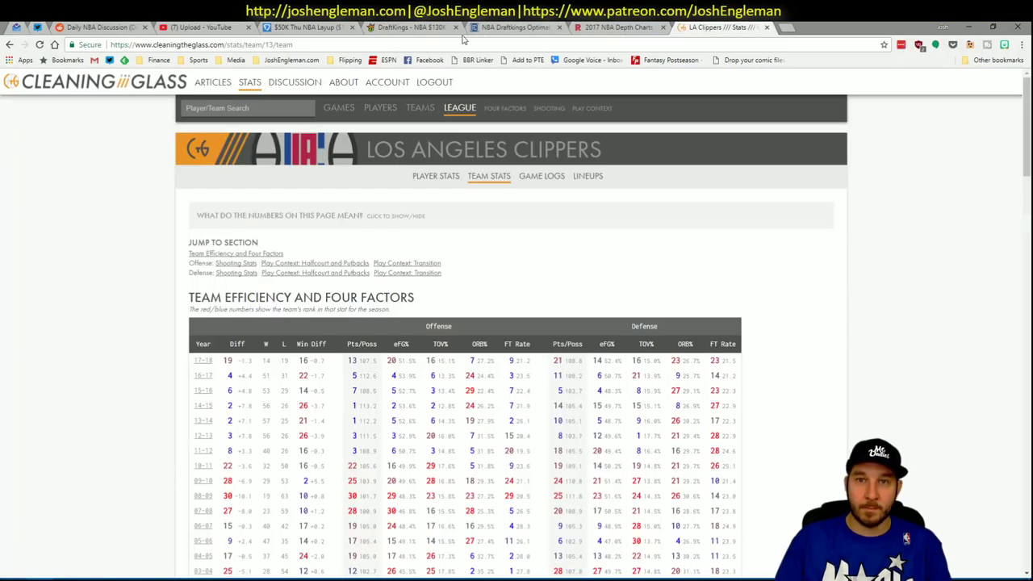
pyautogui.click(256, 108)
pyautogui.write('magic')
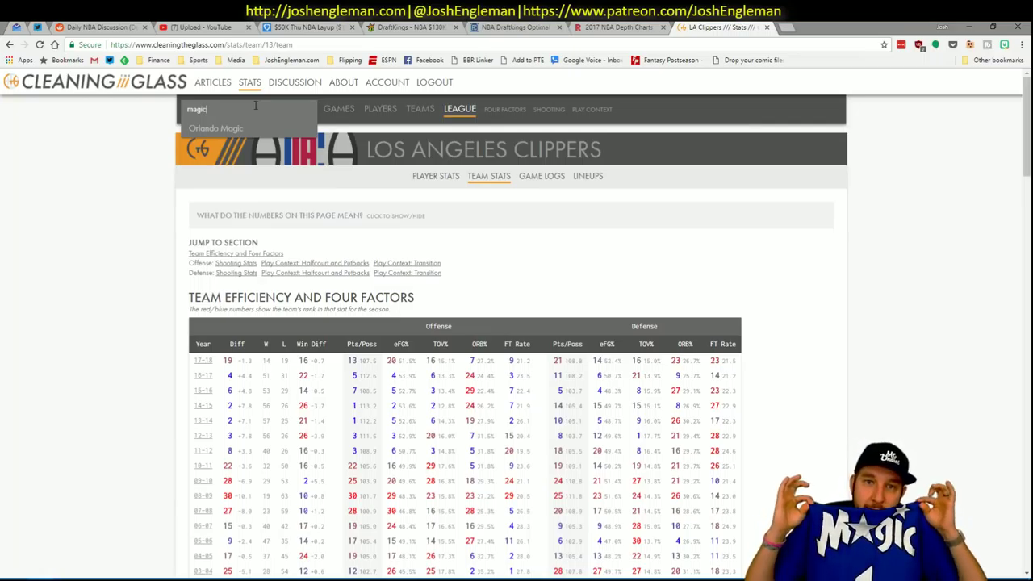
pyautogui.click(214, 128)
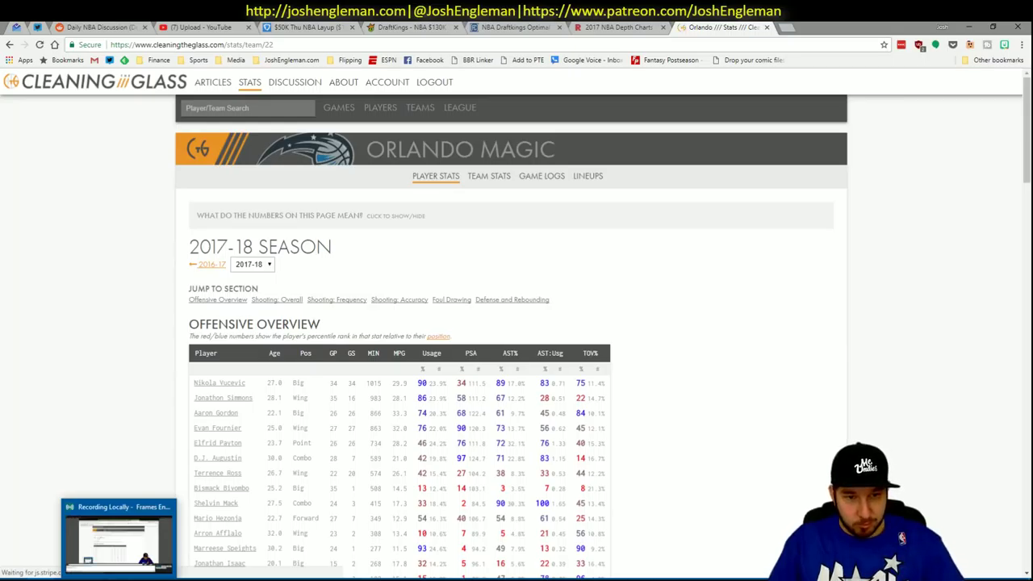
# Go to the Magic's Shooting: Frequency table and select all its player rows for copying.
pyautogui.click(342, 299)
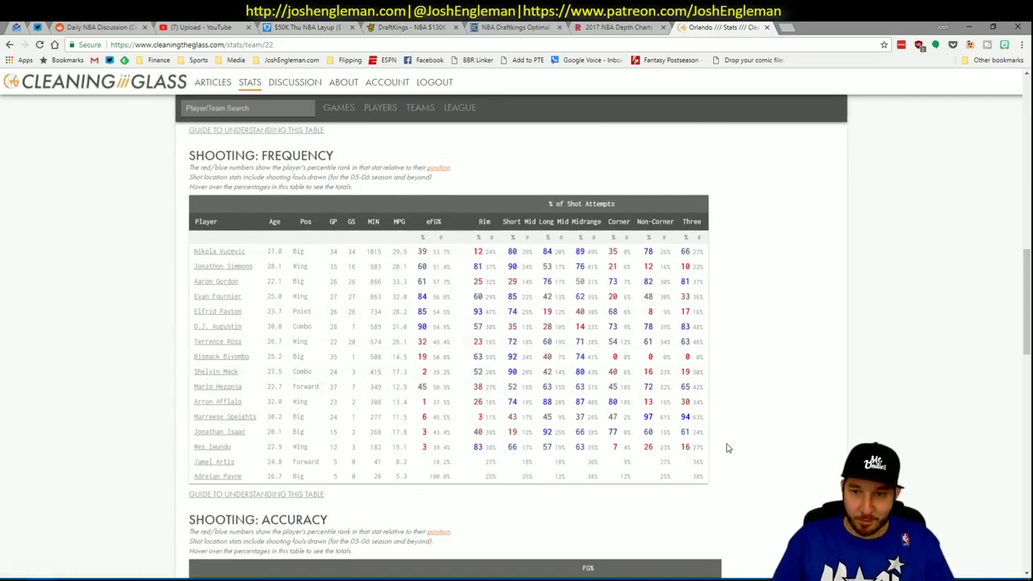
pyautogui.moveTo(713, 478); pyautogui.dragTo(184, 250)
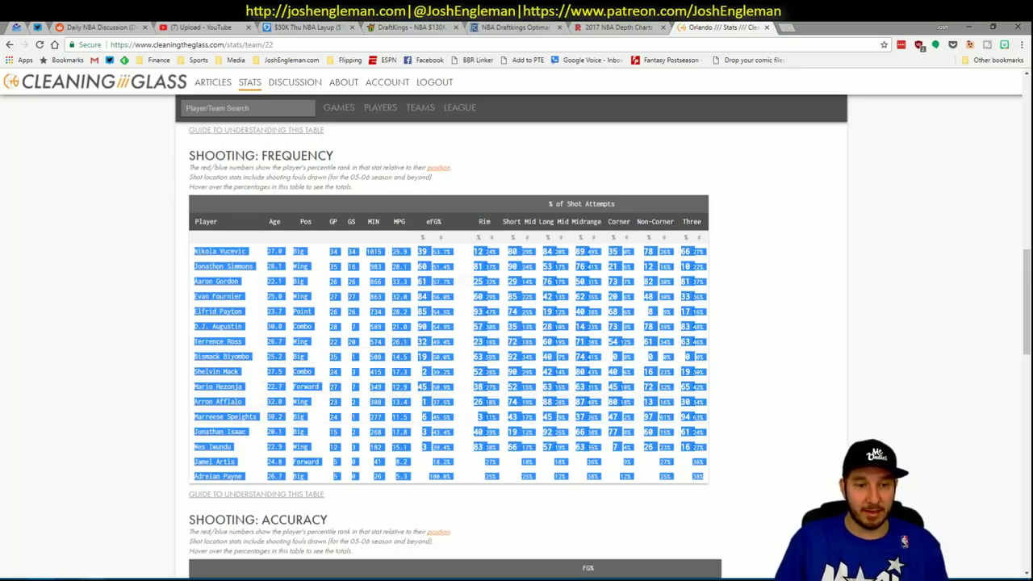
# Switch to the 2017.12.28.xlsm workbook in Excel and set the opponent on the CTG sheet to DET.
pyautogui.moveTo(93, 580)
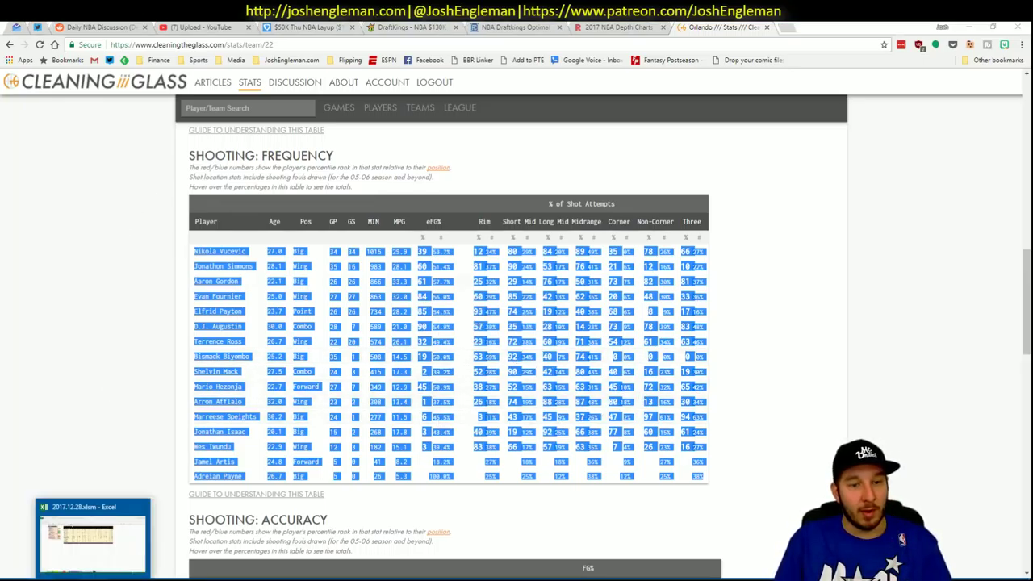
pyautogui.click(90, 537)
pyautogui.click(262, 559)
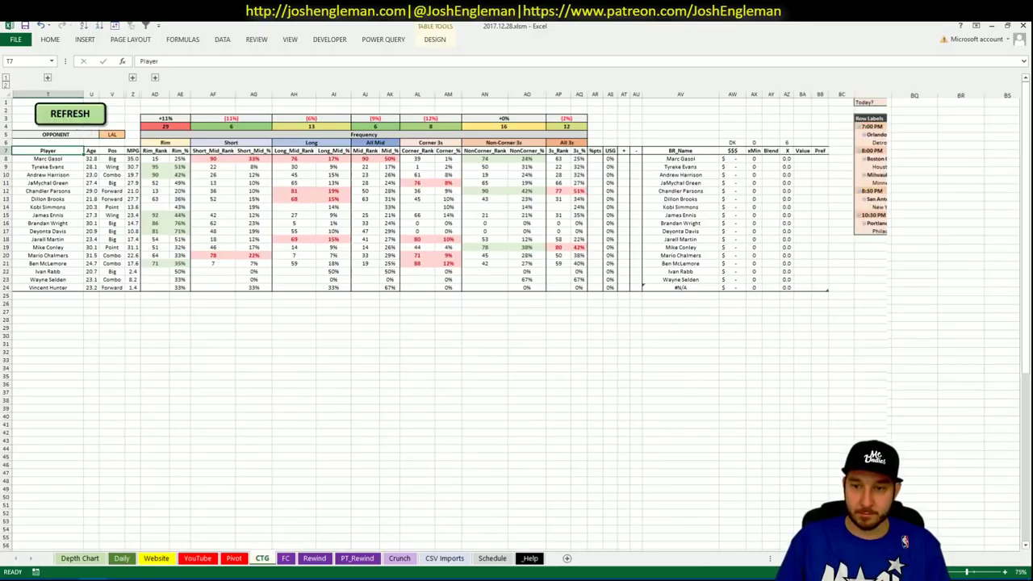
pyautogui.click(112, 134)
pyautogui.write('DET')
pyautogui.press('Return')
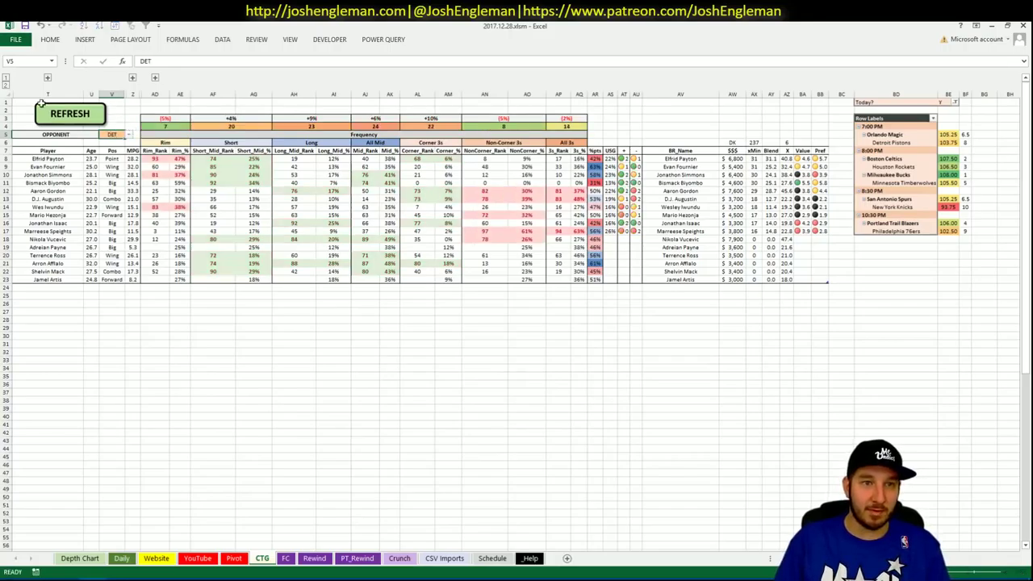
# Examine the hidden team defense frequency table and Detroit's percentage differences and ranks by shot zone above the player table.
pyautogui.click(47, 77)
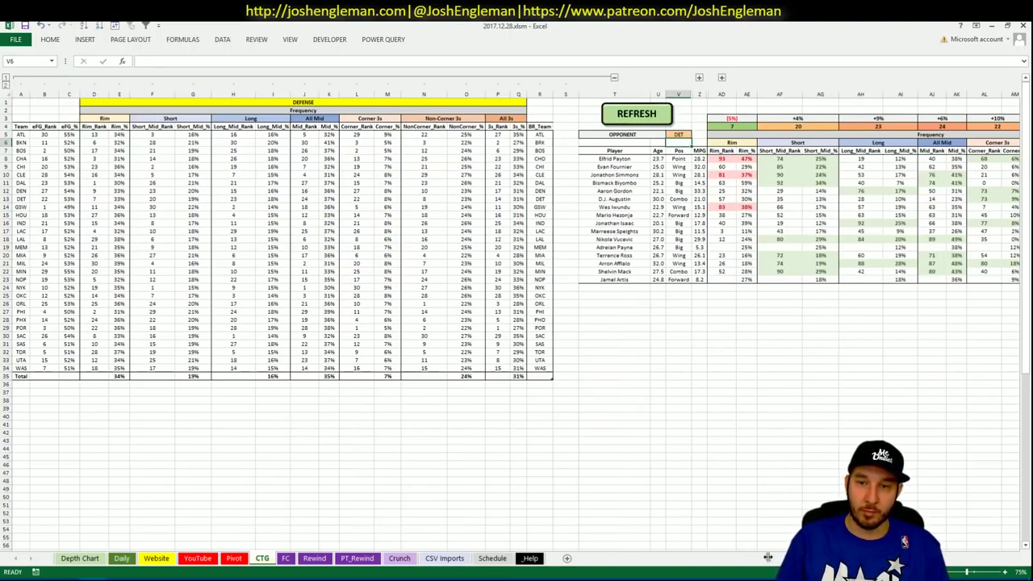
pyautogui.click(615, 78)
pyautogui.click(413, 392)
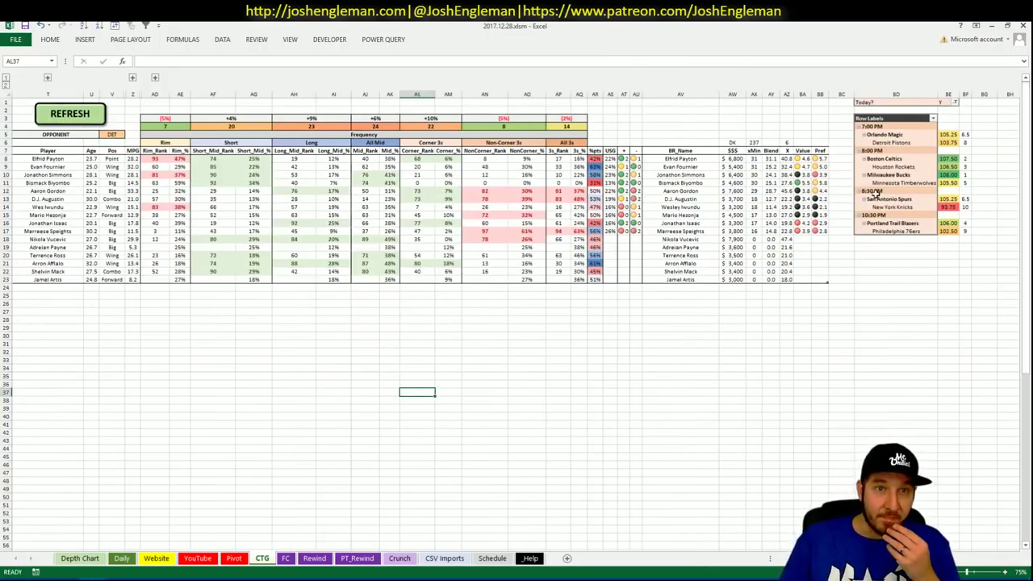
pyautogui.moveTo(172, 118); pyautogui.dragTo(569, 127)
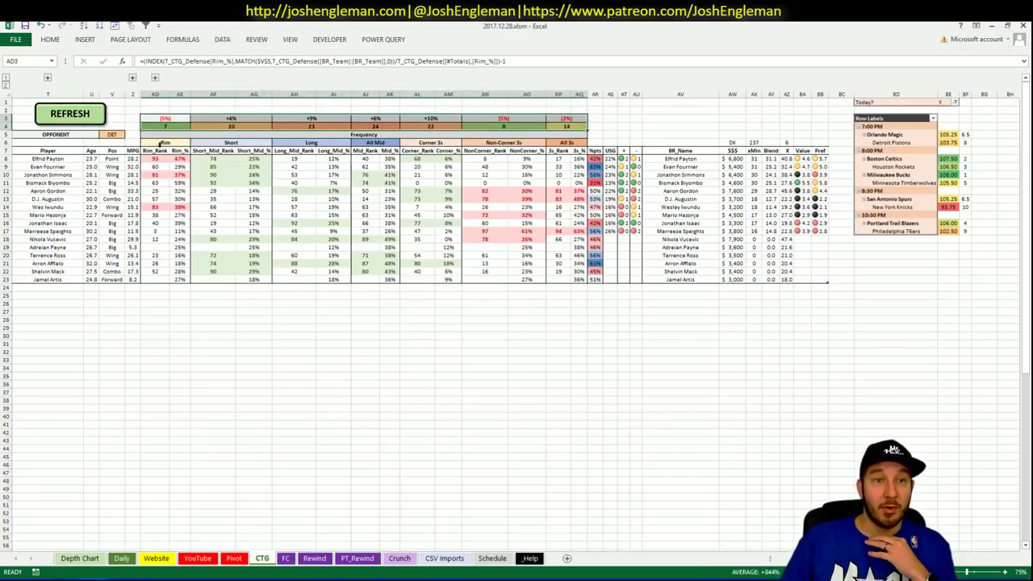
pyautogui.click(111, 135)
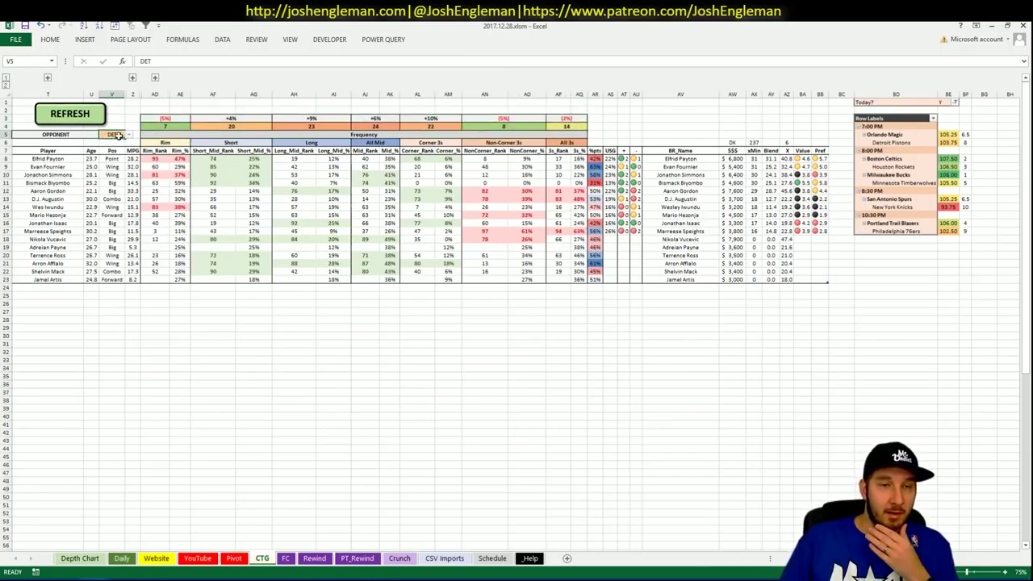
pyautogui.moveTo(161, 118); pyautogui.dragTo(573, 128)
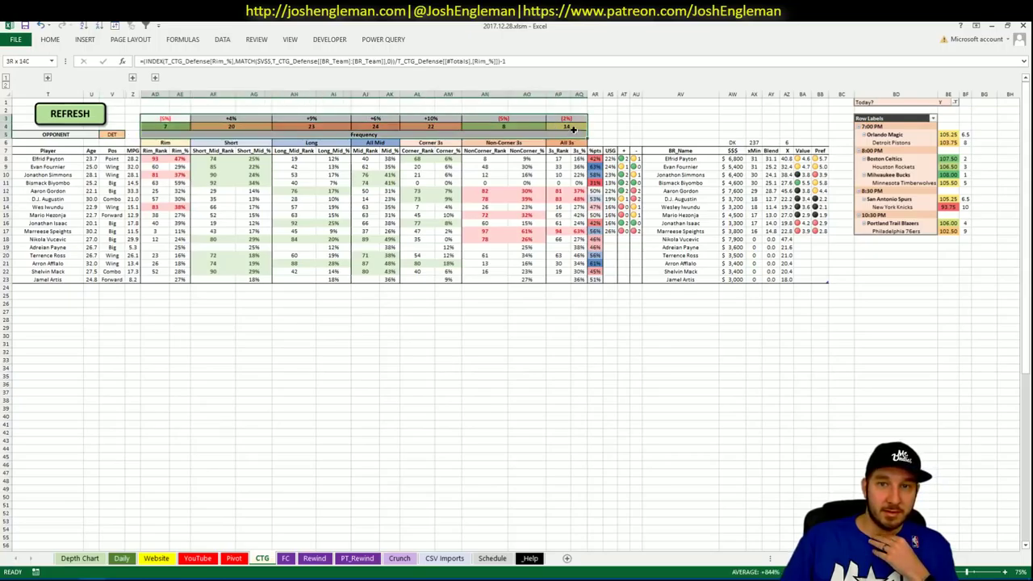
pyautogui.click(449, 118)
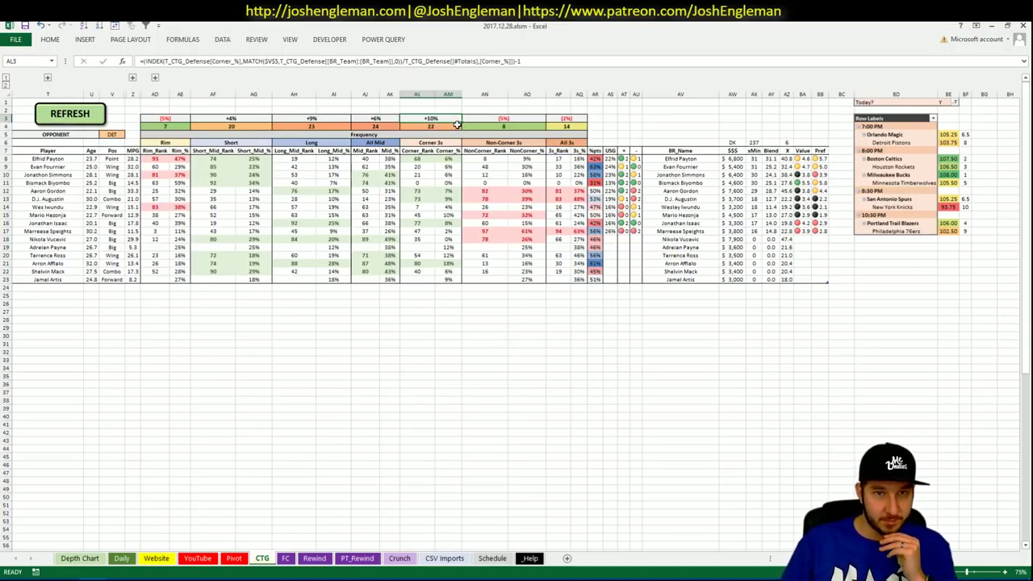
pyautogui.click(167, 127)
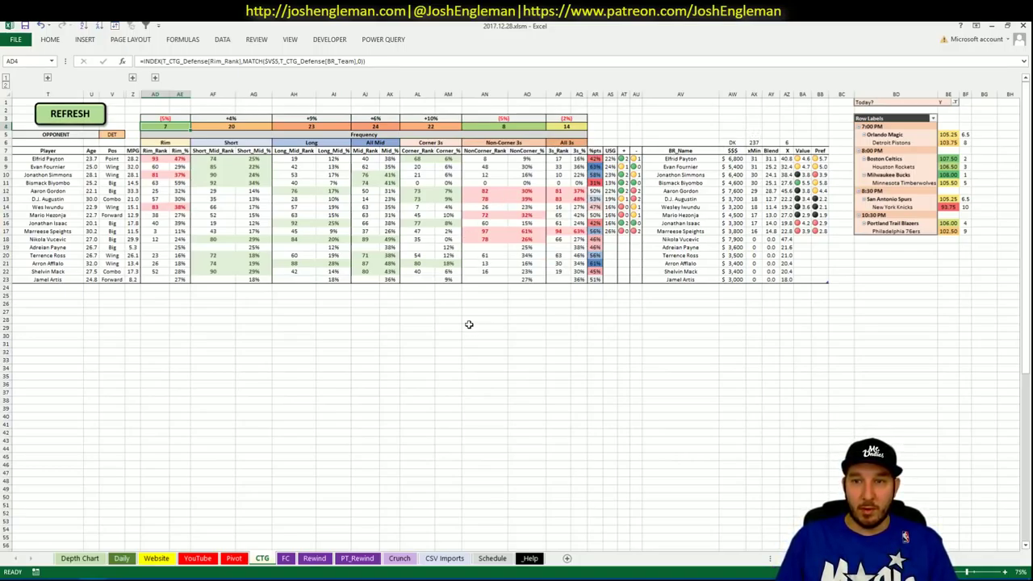
# On the Pivot sheet, review the ORL players and enter Bismack Biyombo in the first row of the Name, Team, Pos and Site table.
pyautogui.click(235, 565)
pyautogui.scroll(-10, 235, 315)
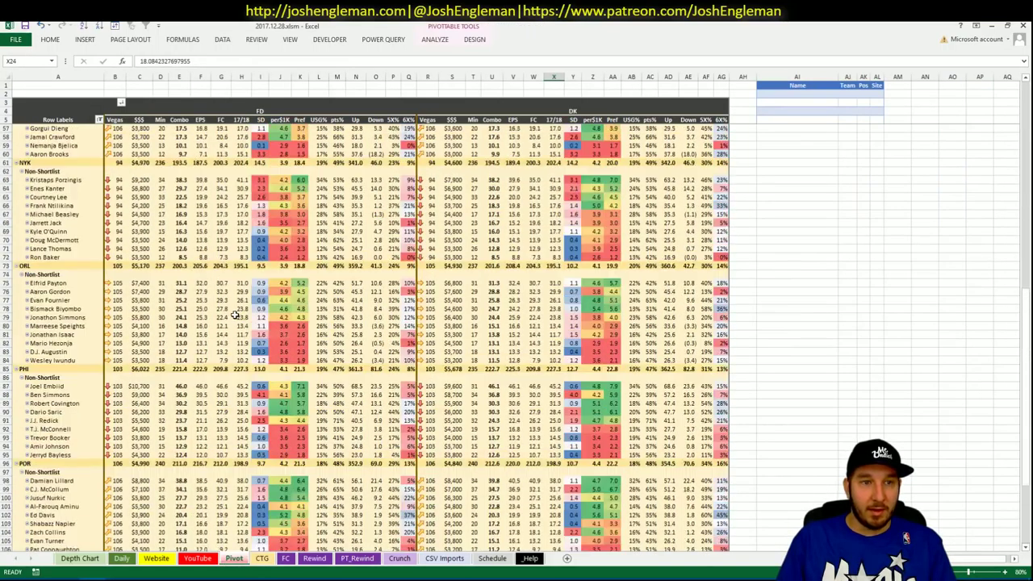
pyautogui.scroll(1, 235, 315)
pyautogui.scroll(-4, 235, 315)
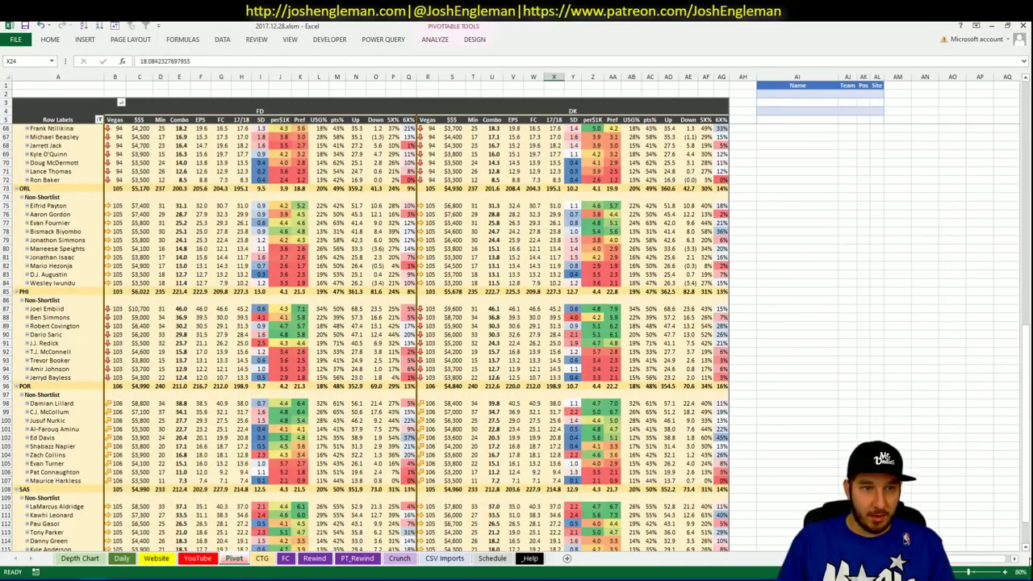
pyautogui.scroll(-2, 798, 242)
pyautogui.click(797, 94)
pyautogui.write('Bismack')
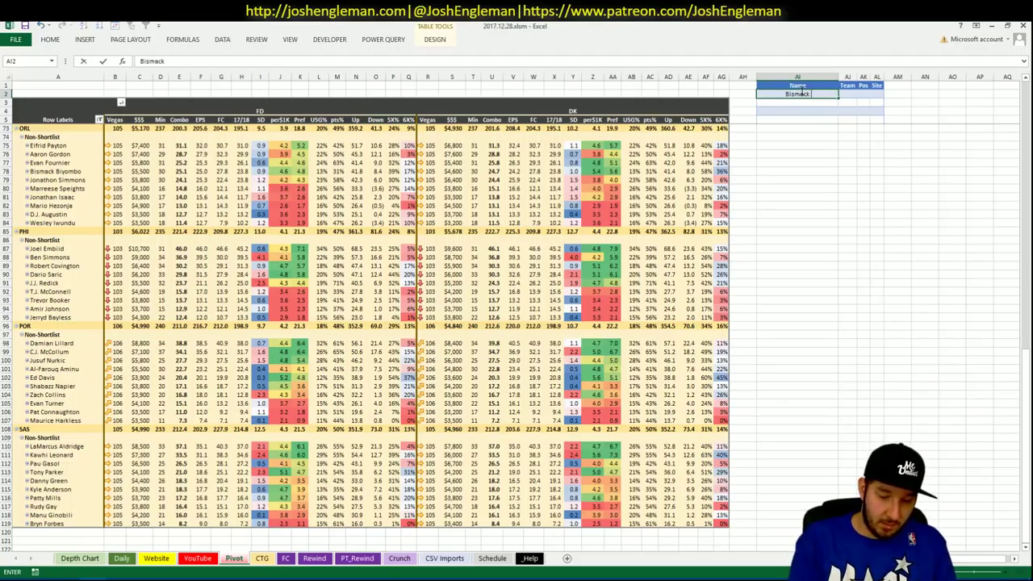
pyautogui.write(' Biyombo')
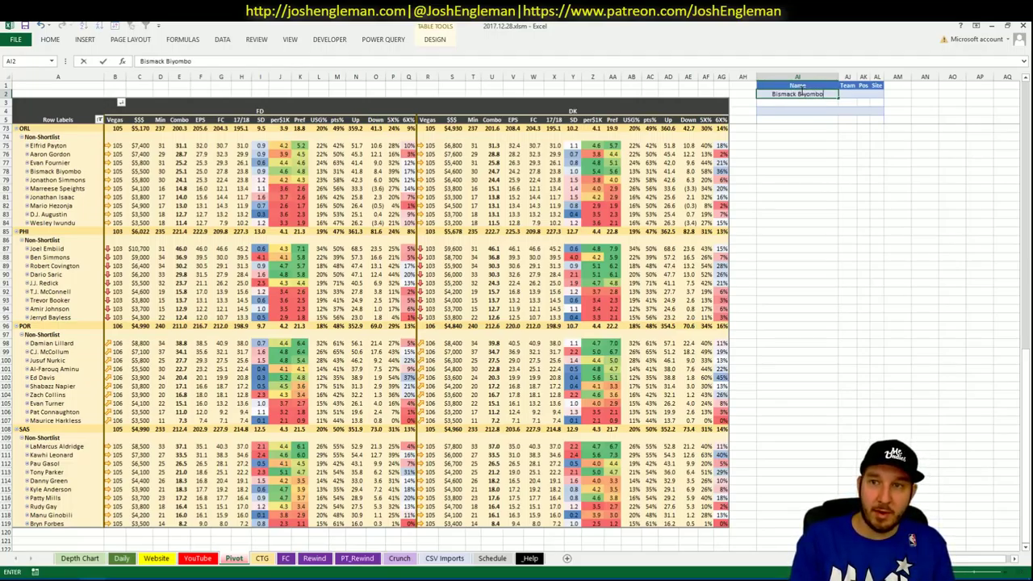
pyautogui.press('Tab')
# Set the site for Bismack Biyombo to DK.
pyautogui.press('Tab')
pyautogui.press('Tab')
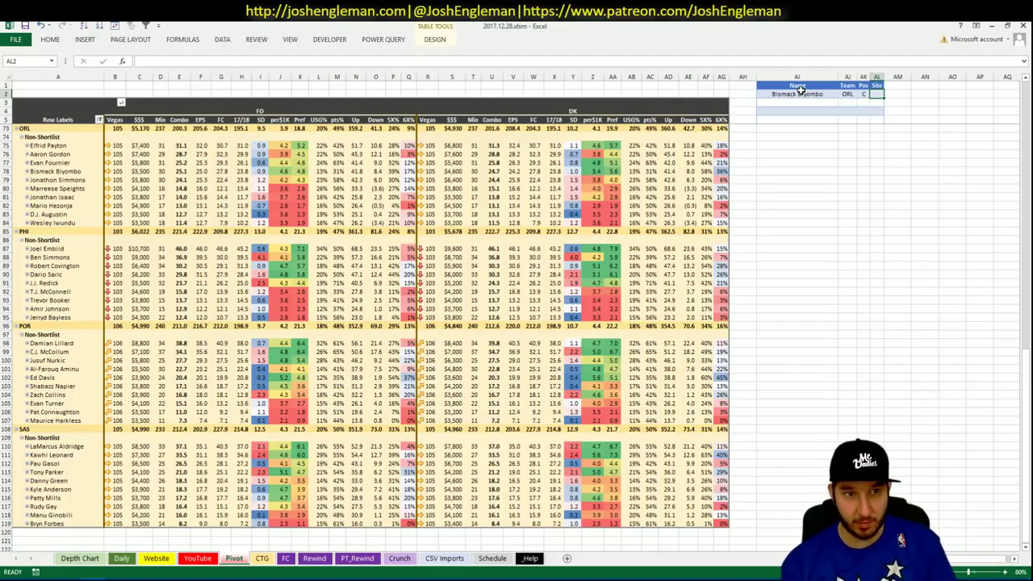
pyautogui.write('DK')
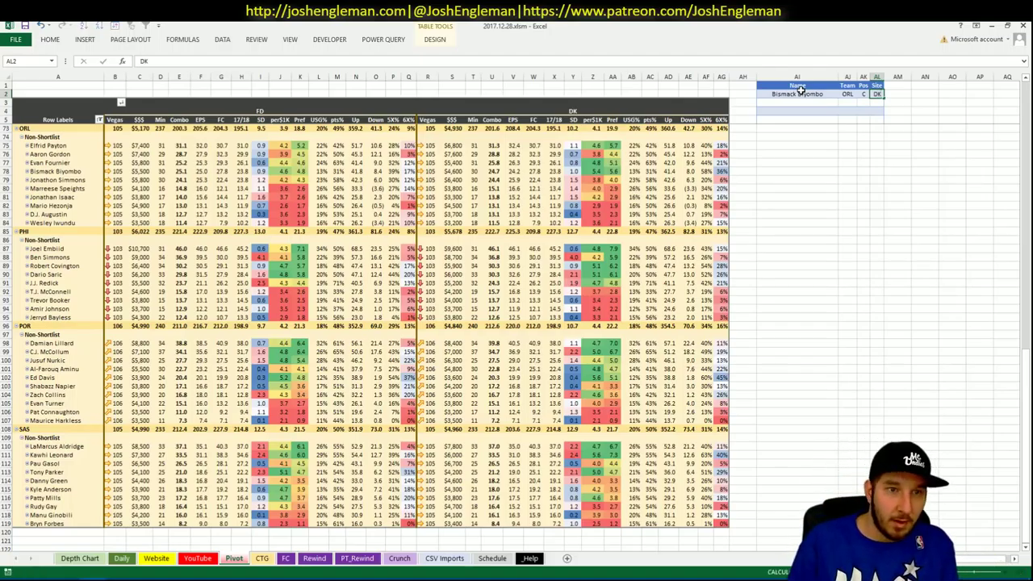
pyautogui.press('Return')
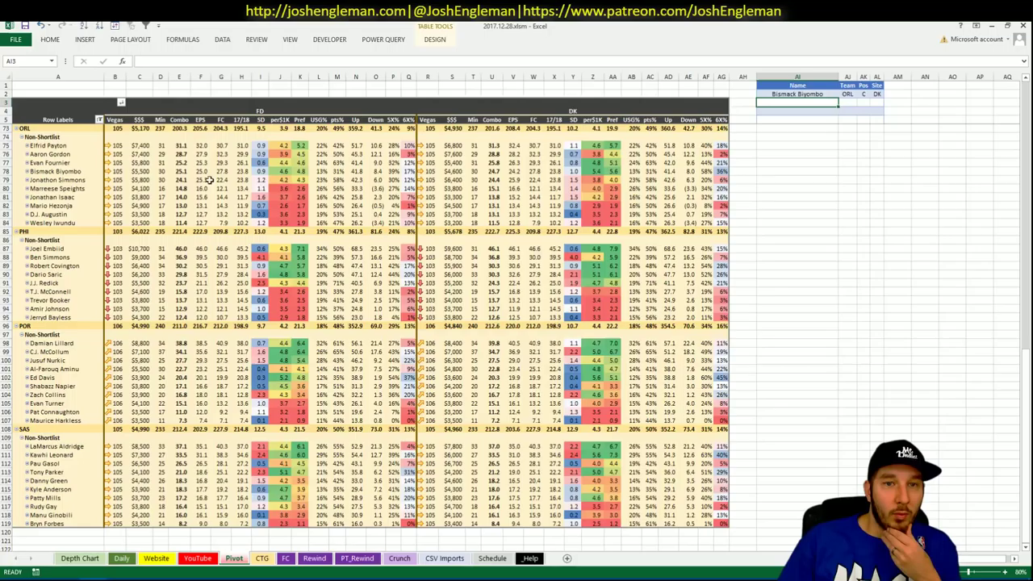
# Check Biyombo's FD preference value and clear the site entry in his row.
pyautogui.click(296, 172)
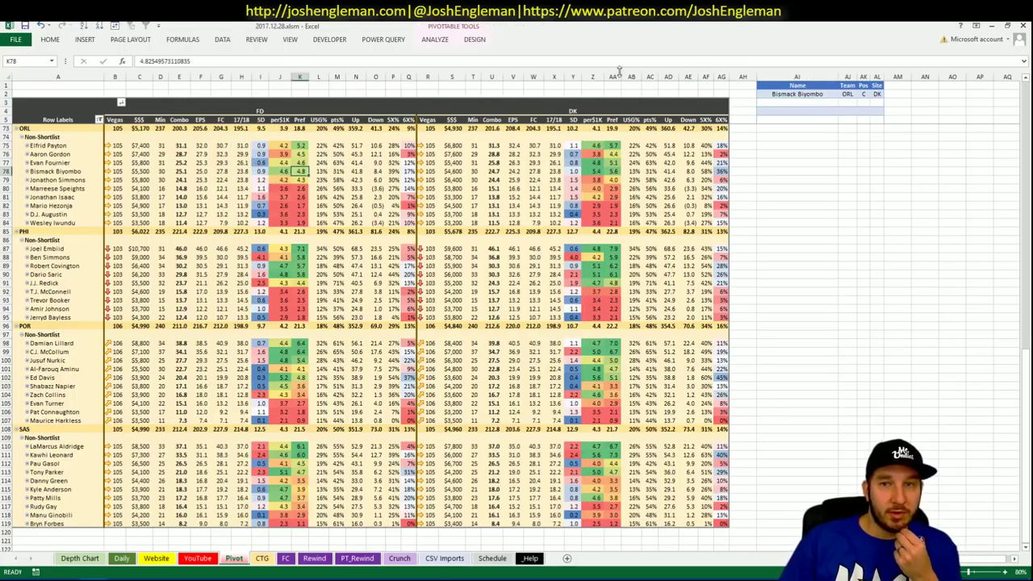
pyautogui.click(878, 94)
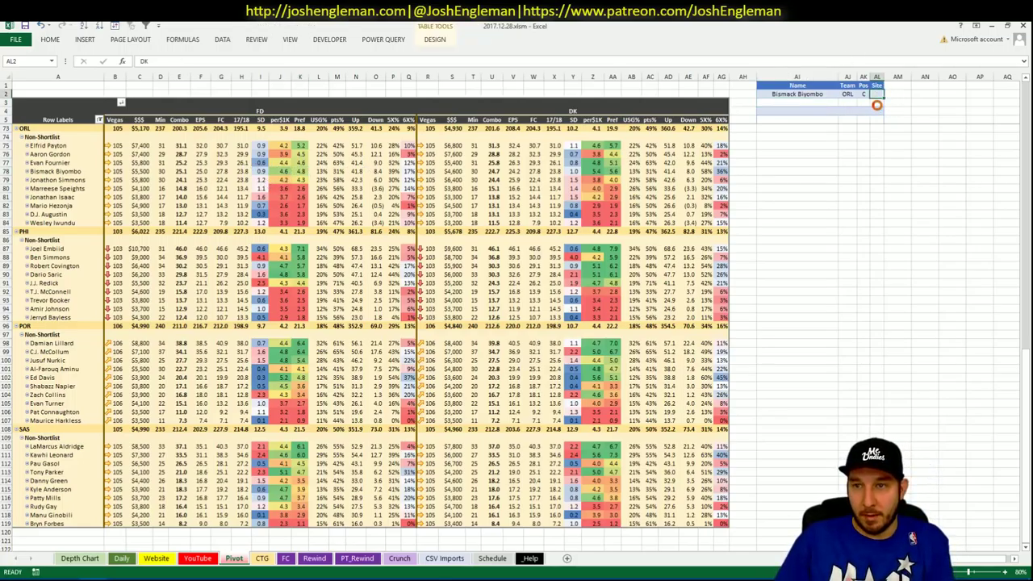
pyautogui.click(875, 102)
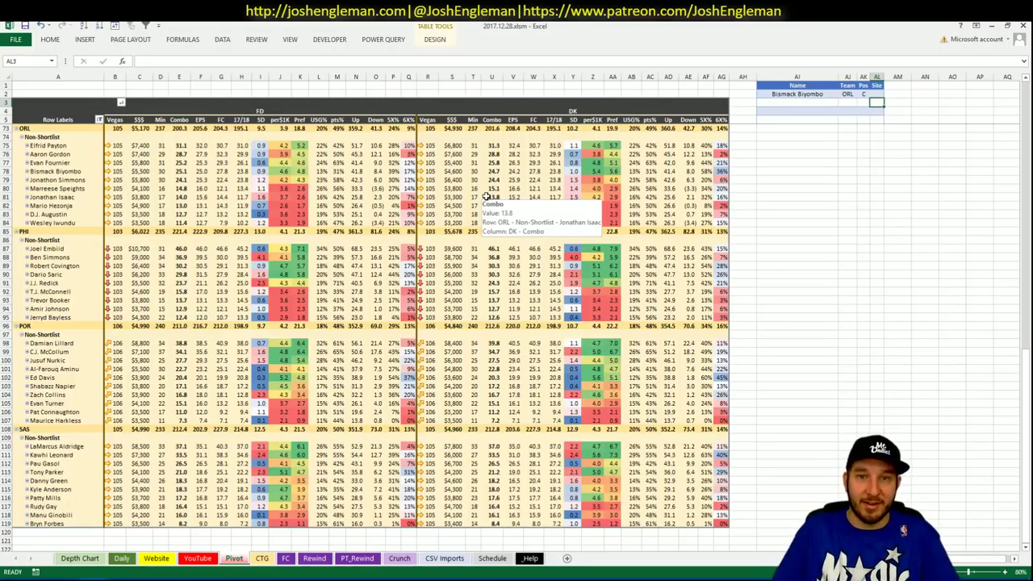
# Recheck the Magic matchup on the CTG sheet, and add Elfrid Payton to the second row of the Pivot sheet's player table.
pyautogui.click(668, 188)
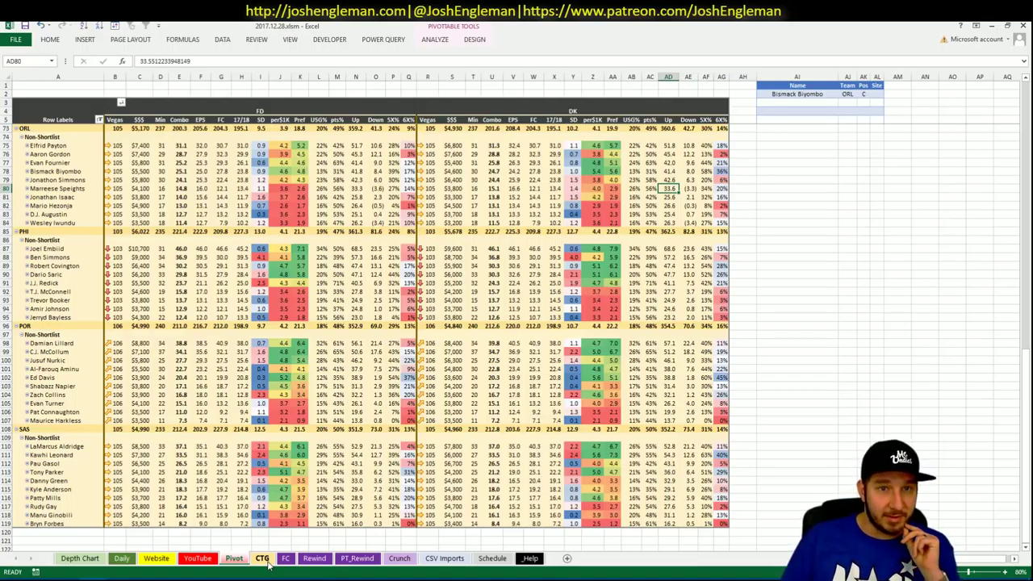
pyautogui.click(264, 560)
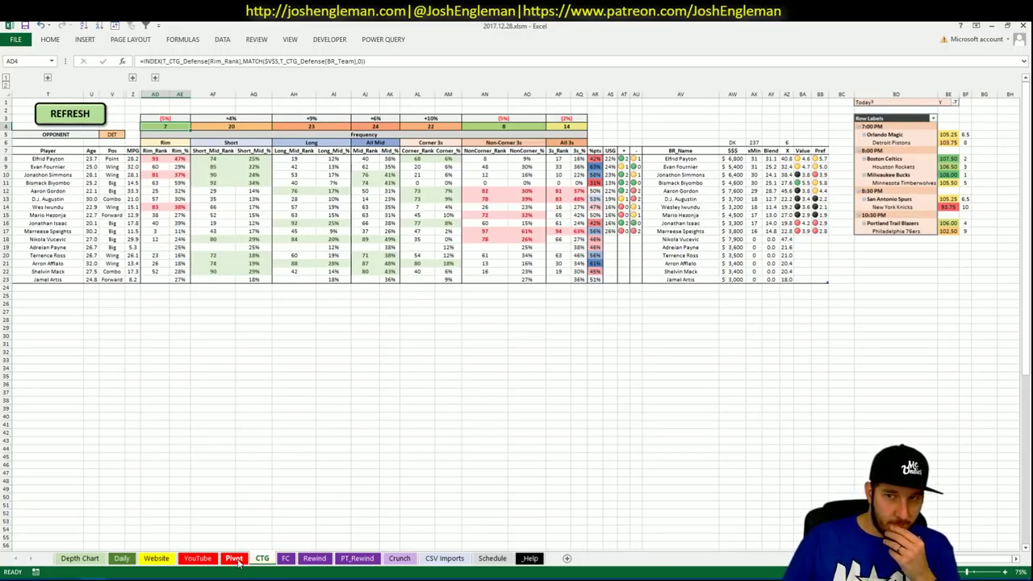
pyautogui.click(237, 560)
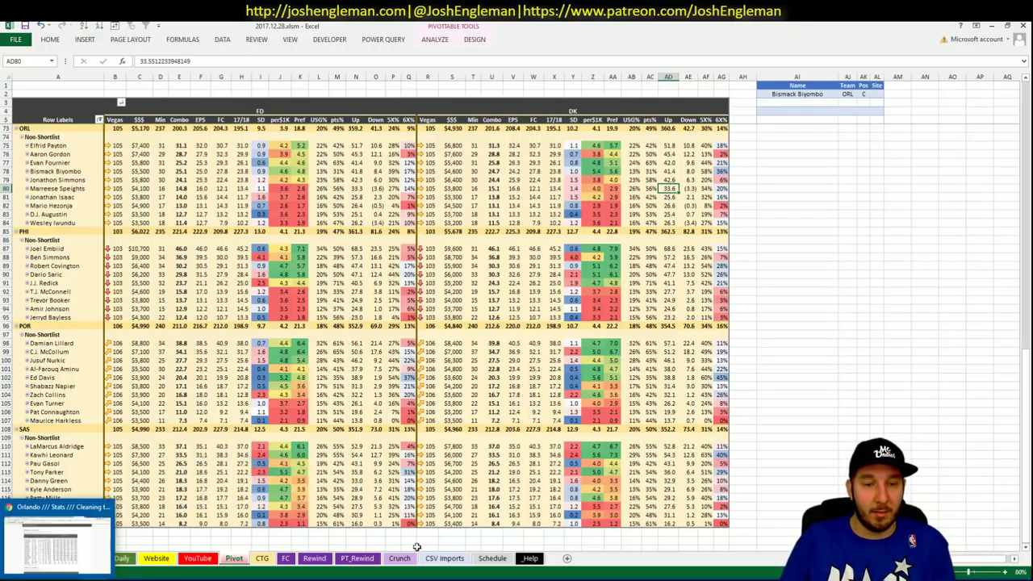
pyautogui.click(803, 102)
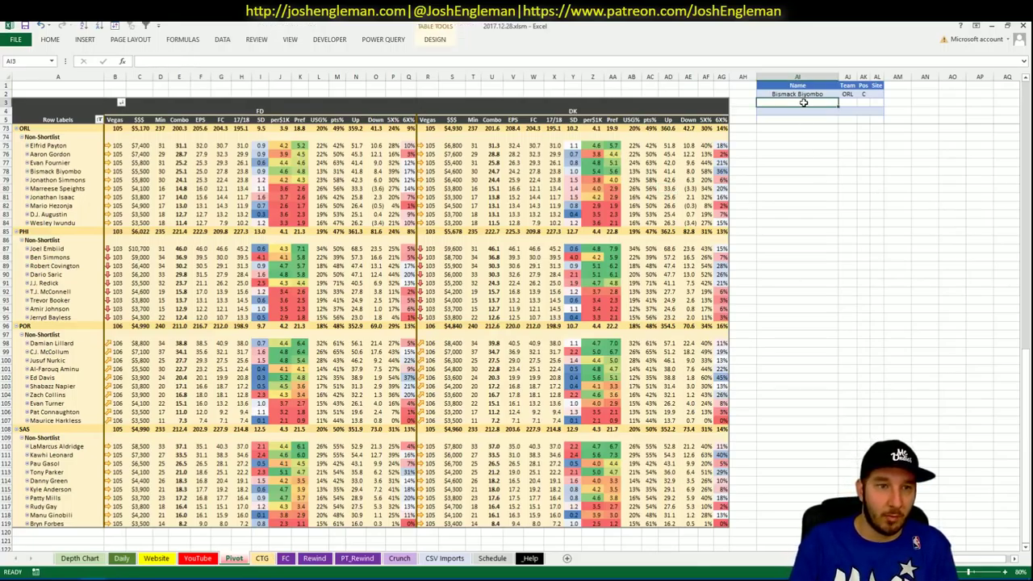
pyautogui.write('Elfrid Payton')
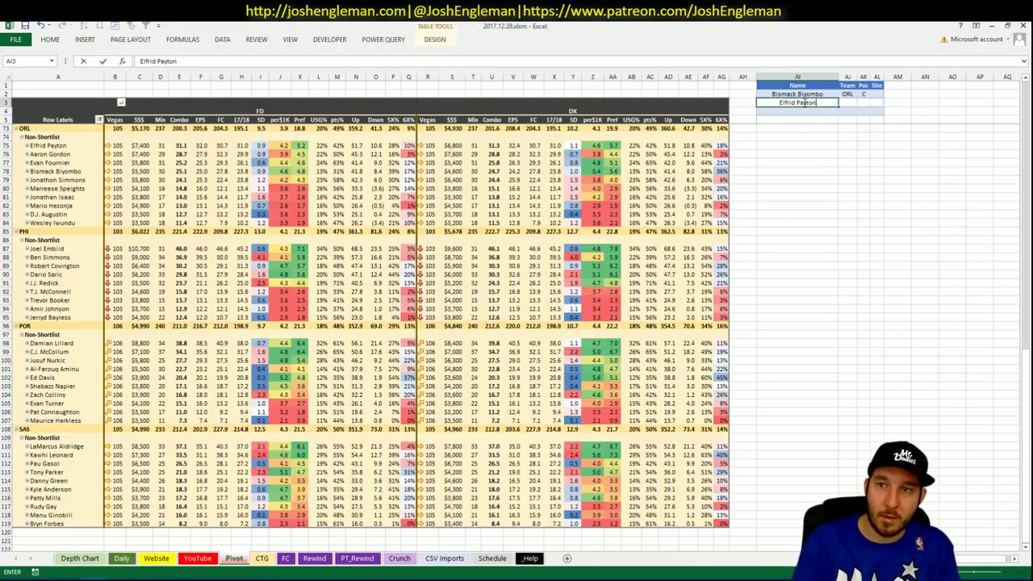
pyautogui.press('Return')
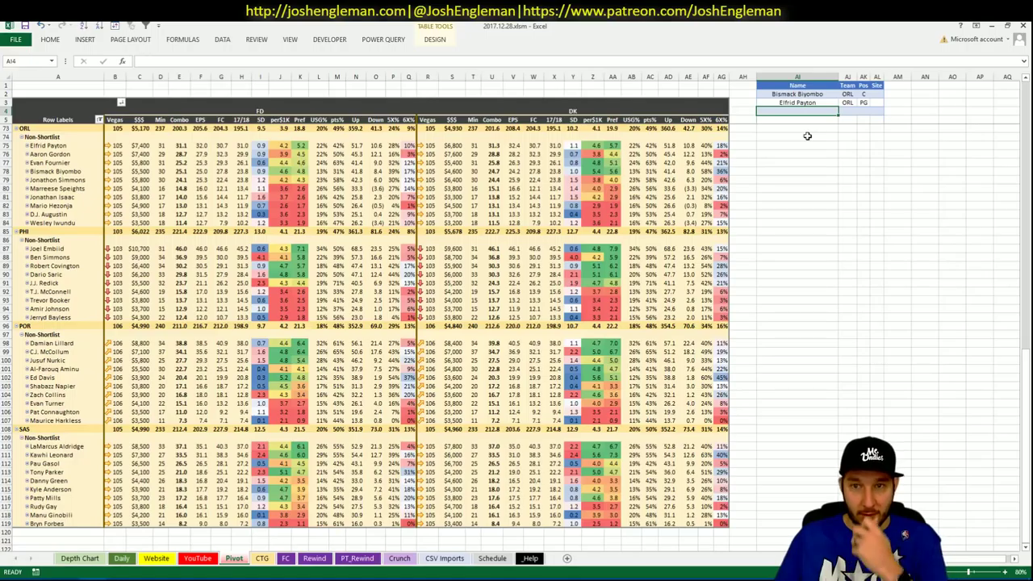
# Set the opponent on the CTG sheet to ORL.
pyautogui.click(262, 559)
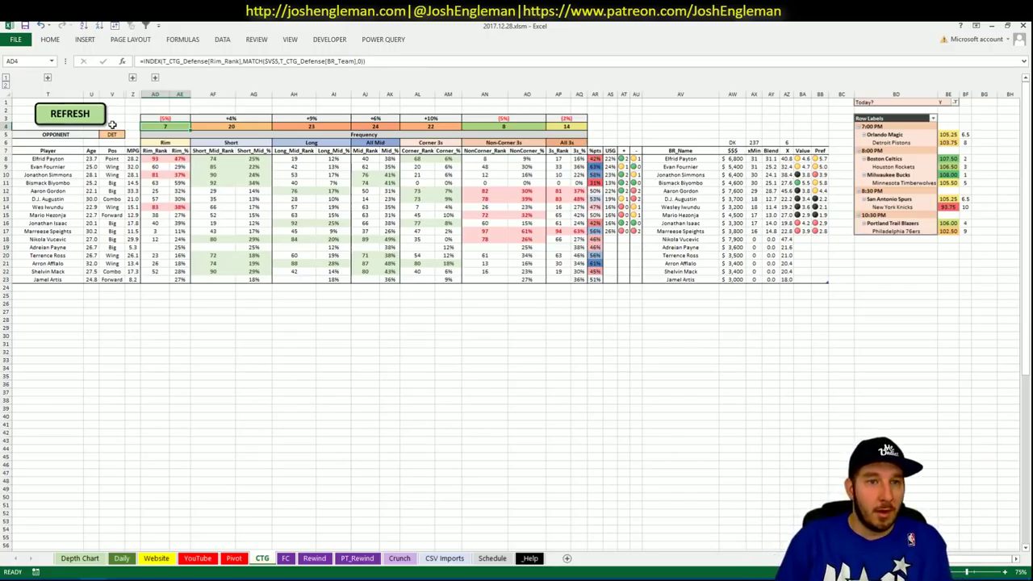
pyautogui.click(112, 134)
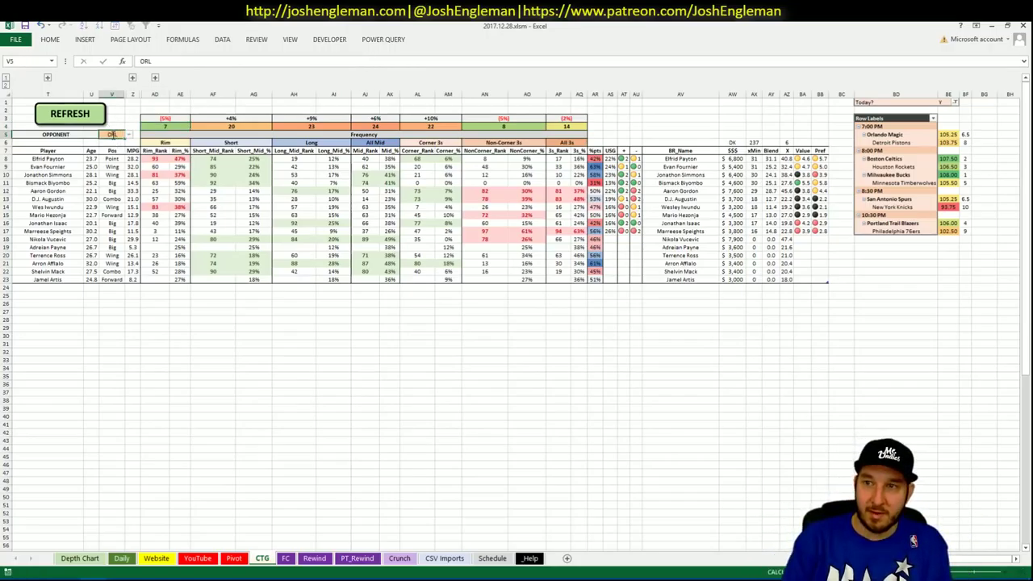
pyautogui.press('Return')
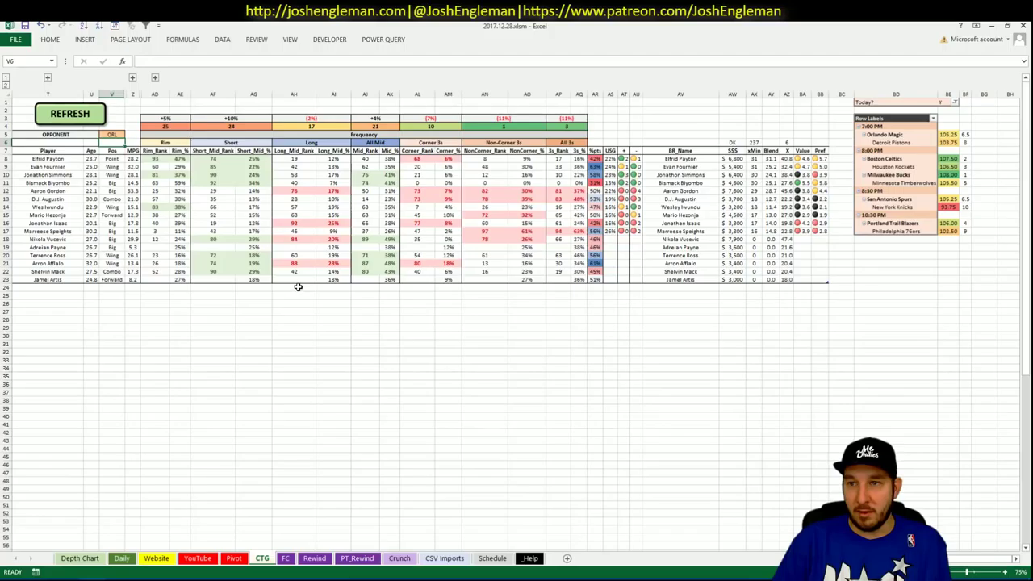
# Switch to the browser and open the Shooting: Frequency section of the Detroit Pistons' player stats on Cleaning the Glass.
pyautogui.click(41, 578)
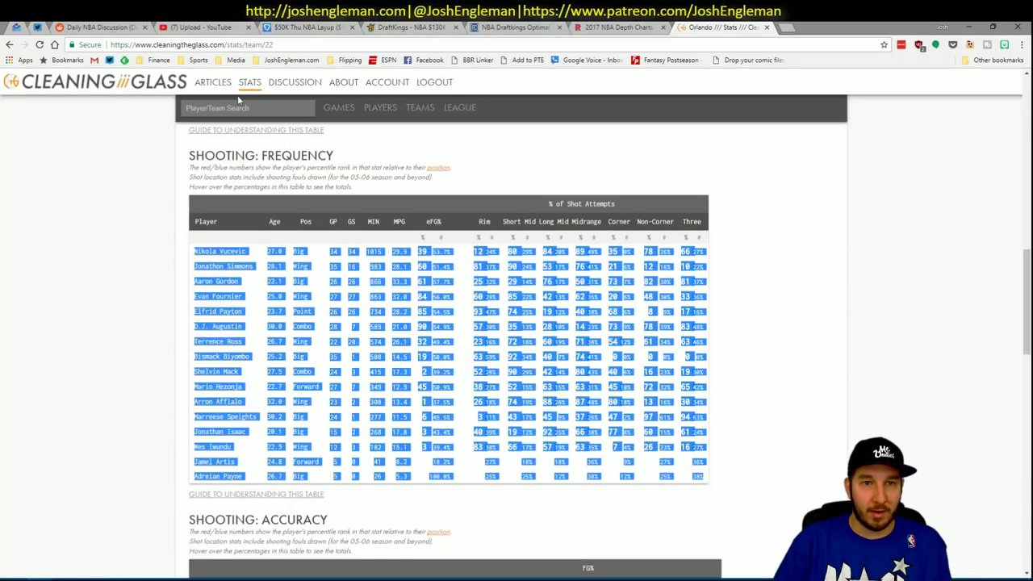
pyautogui.click(236, 110)
pyautogui.write('det')
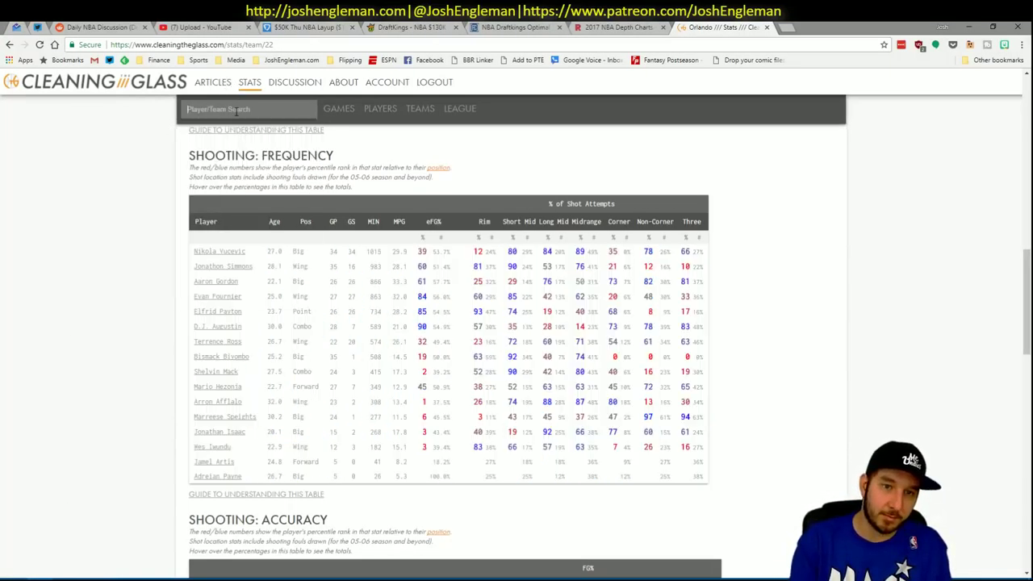
pyautogui.press('Return')
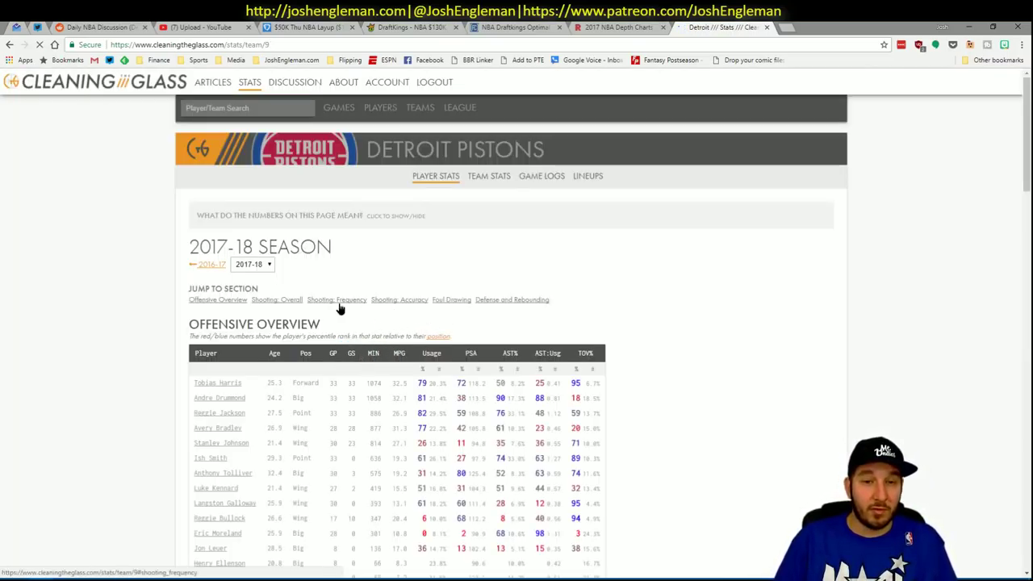
pyautogui.click(338, 303)
# Copy all player rows of the Pistons' shooting frequency table and refresh the workbook's CTG sheet with them.
pyautogui.moveTo(702, 451); pyautogui.dragTo(192, 255)
pyautogui.hotkey('alt', 'Tab')
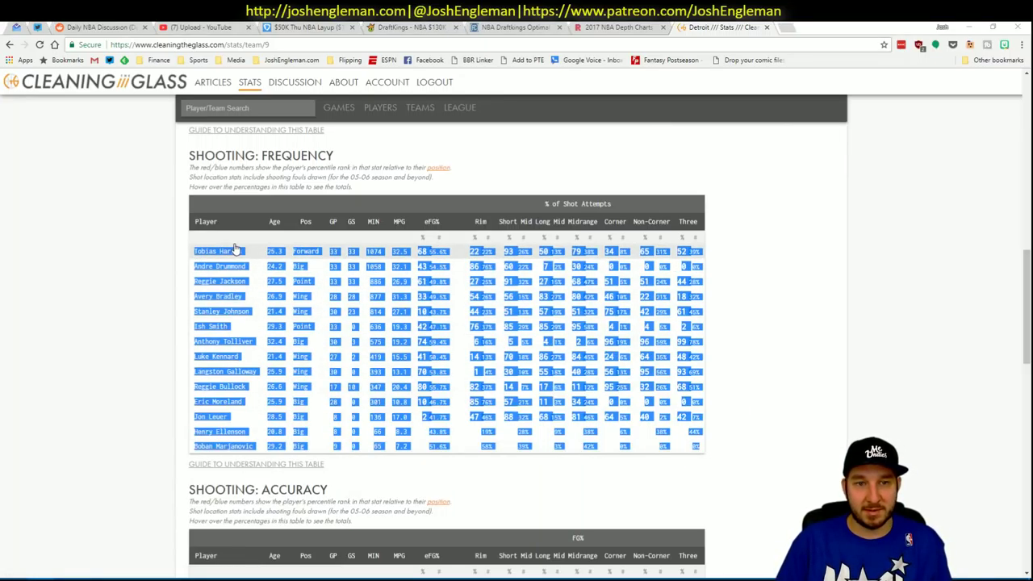
pyautogui.click(71, 114)
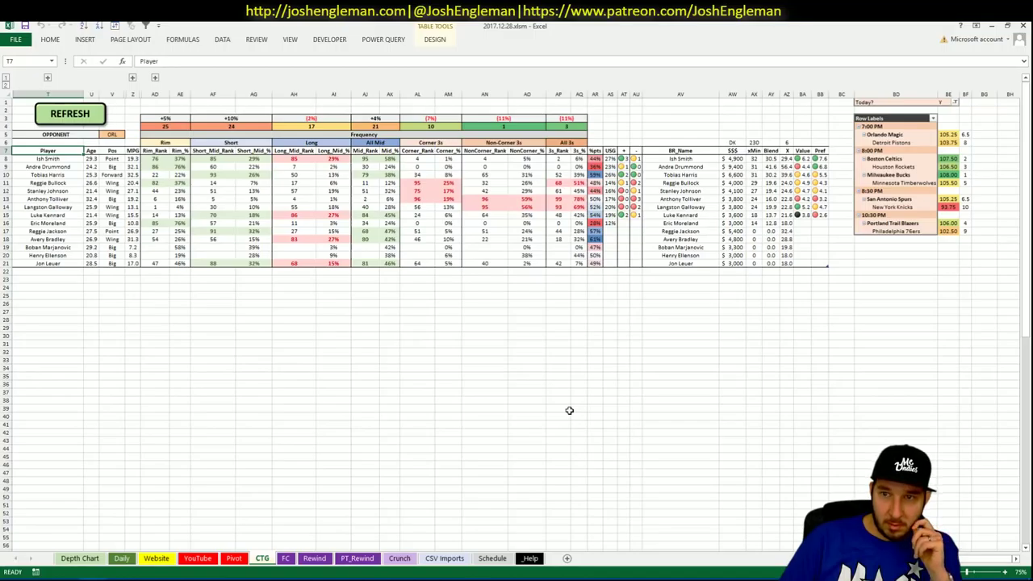
# Check the Detroit players on the Pivot sheet and add Ish Smith to the third row of its player table.
pyautogui.click(233, 558)
pyautogui.scroll(-10, 376, 419)
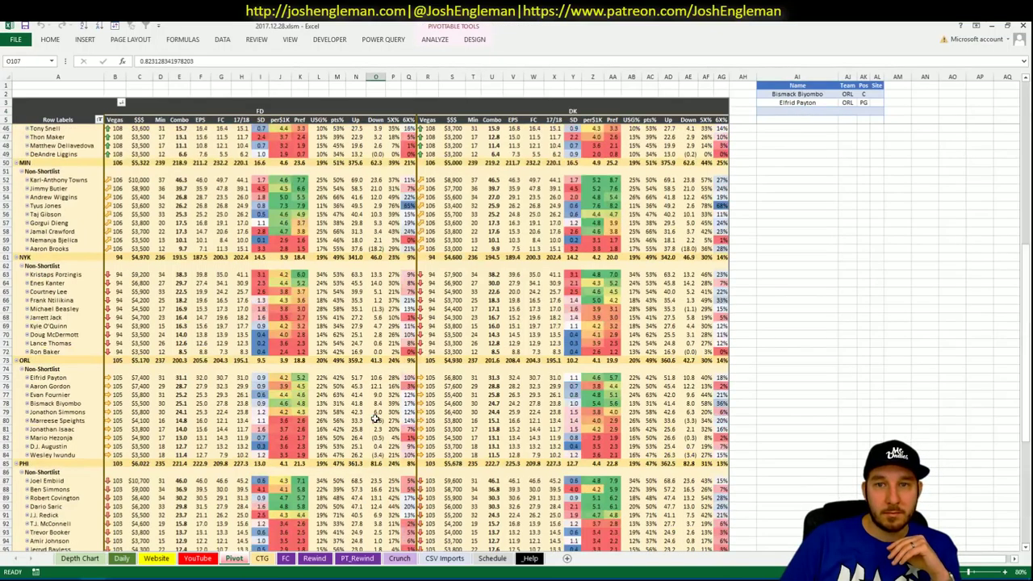
pyautogui.scroll(10, 376, 419)
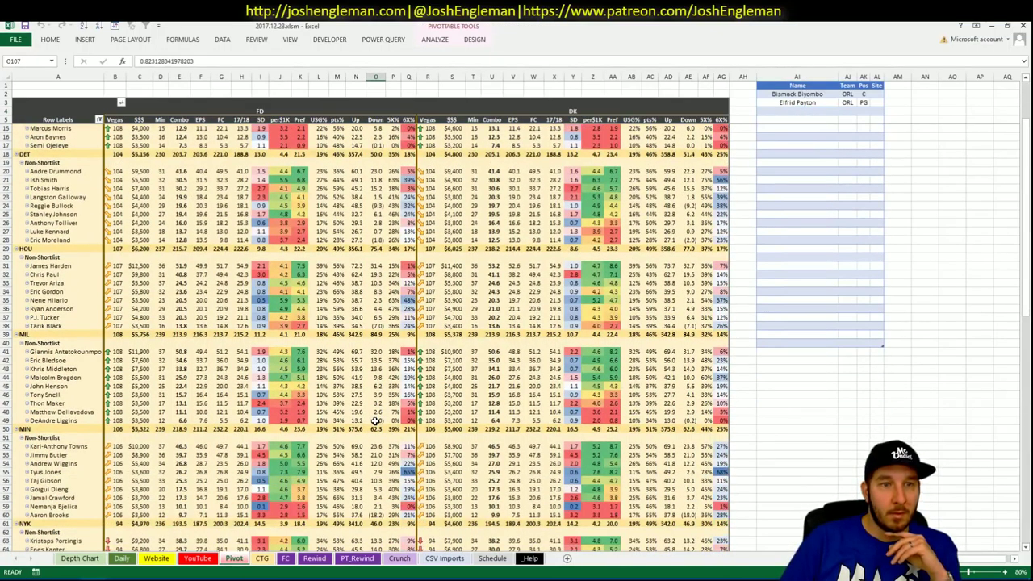
pyautogui.scroll(-1, 375, 422)
pyautogui.click(806, 117)
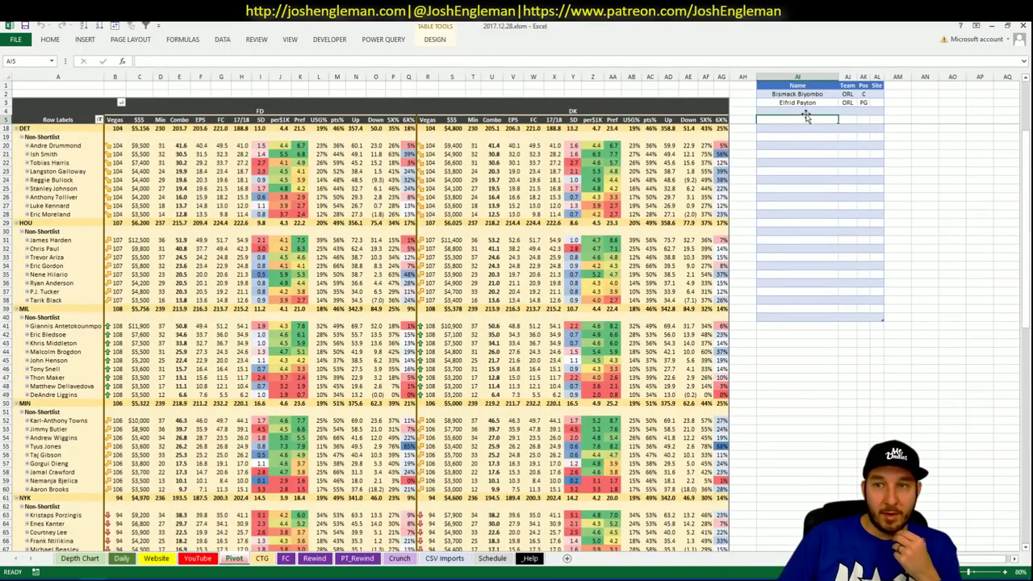
pyautogui.click(805, 111)
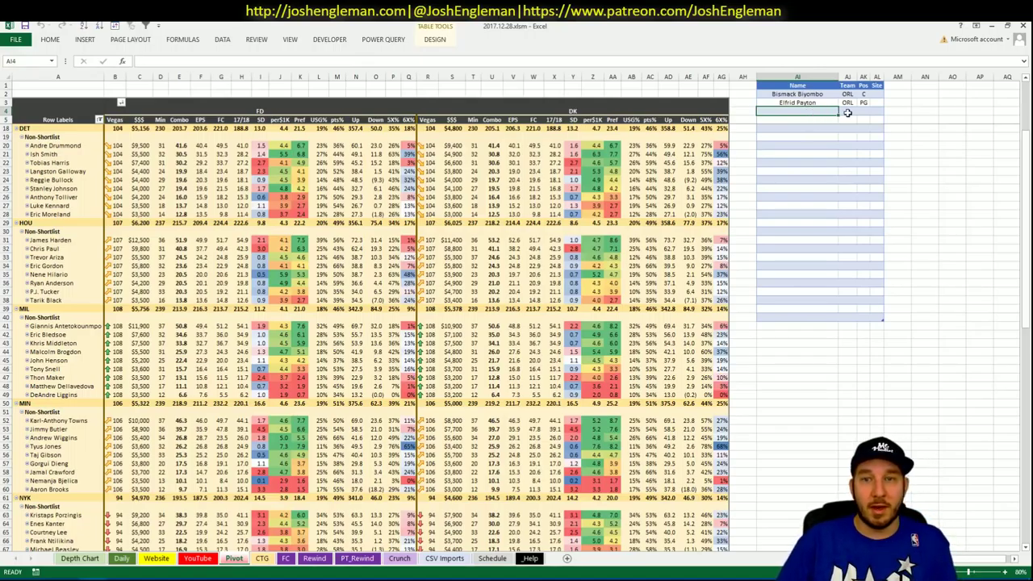
pyautogui.write('Zi')
pyautogui.press('BackSpace')
pyautogui.write('Ish Smith')
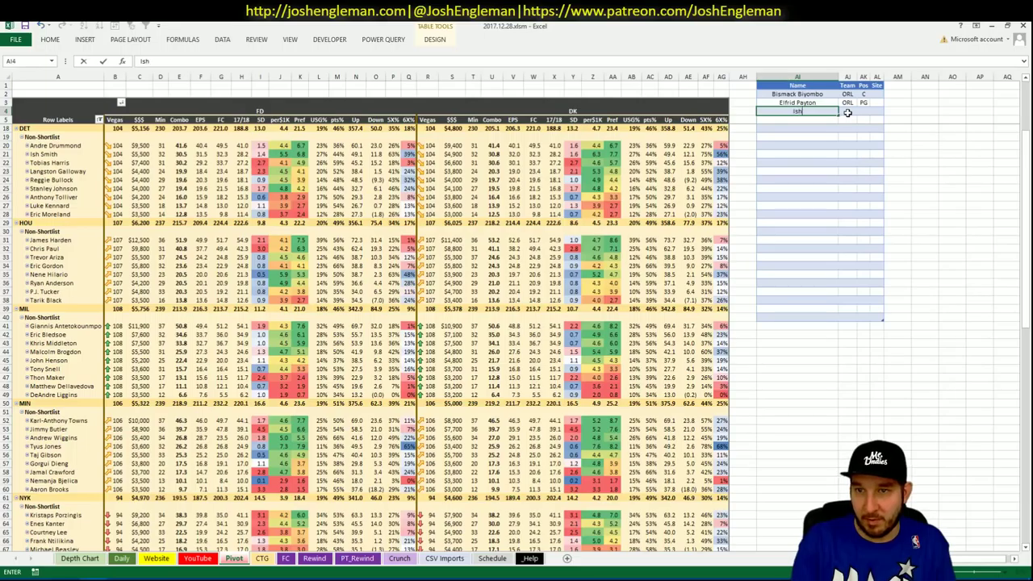
pyautogui.hotkey('ctrl', 'Return')
pyautogui.press('Down')
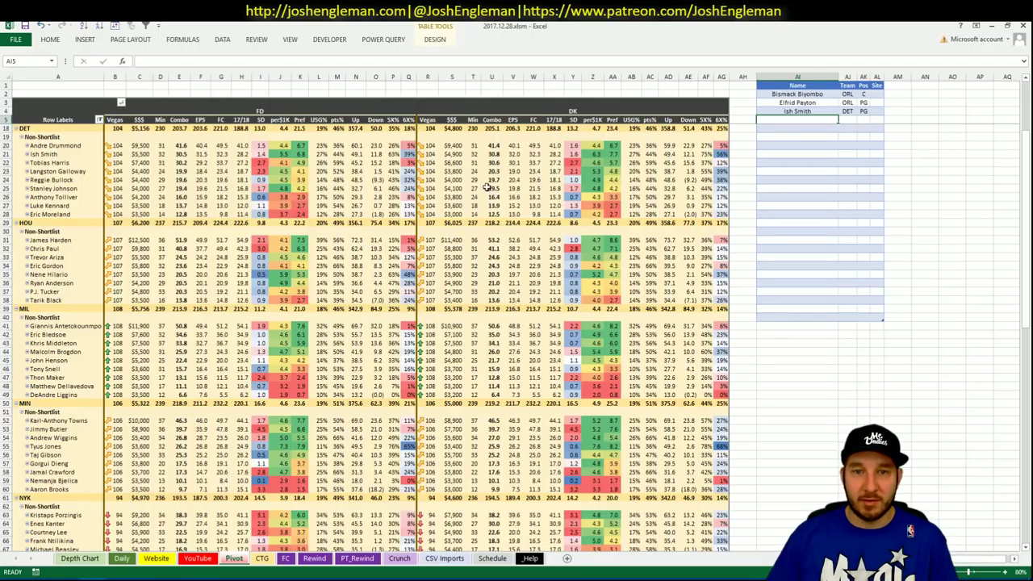
# Check the other Detroit players' numbers, and add Tobias Harris with site DK below Ish Smith in the player table.
pyautogui.click(358, 172)
pyautogui.click(568, 179)
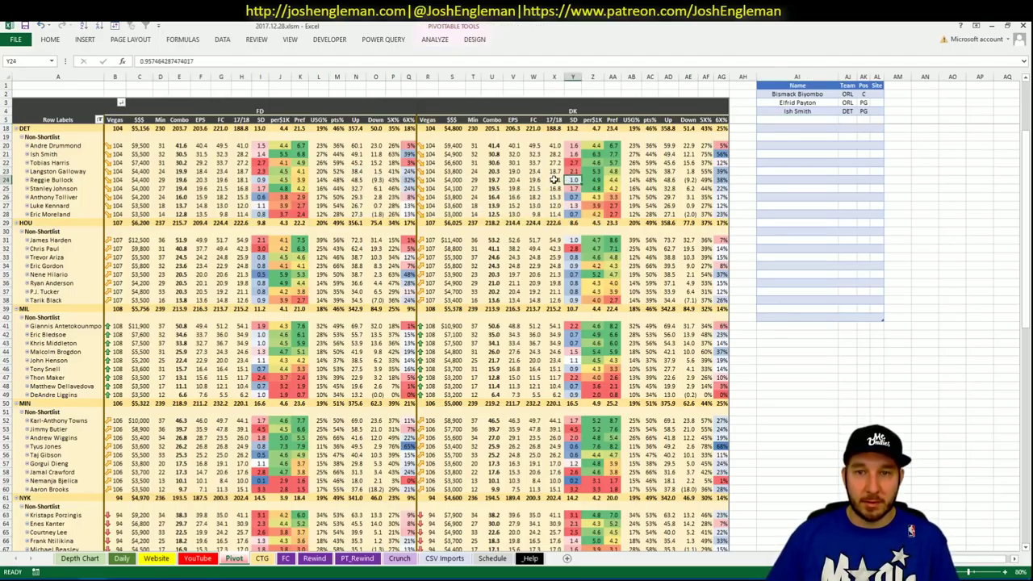
pyautogui.click(550, 179)
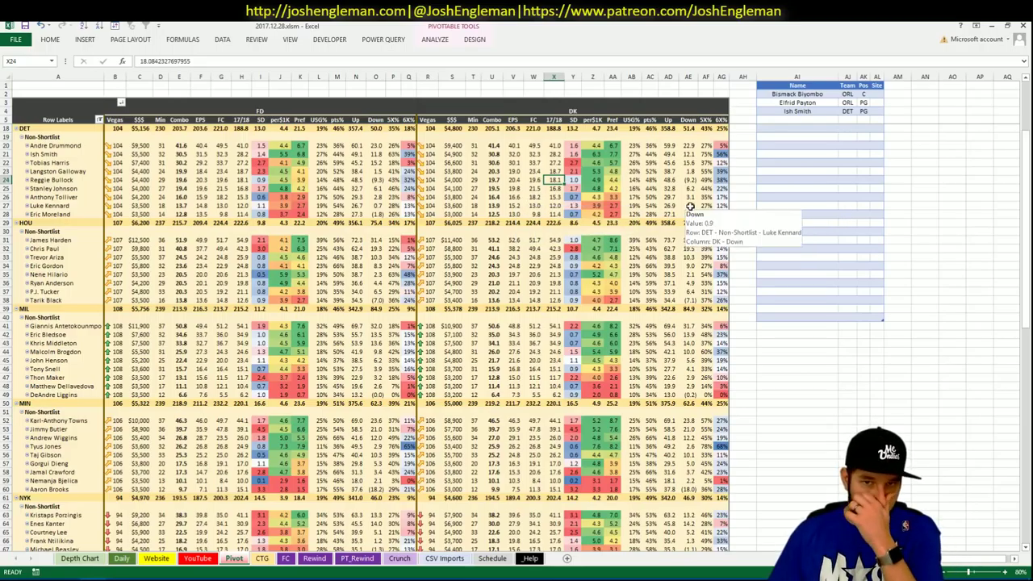
pyautogui.click(925, 162)
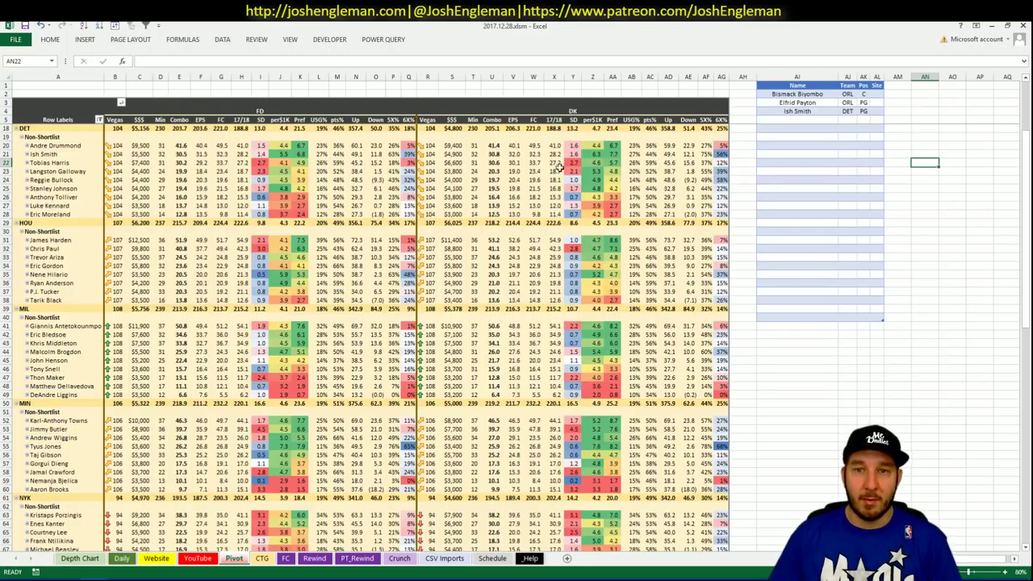
pyautogui.moveTo(594, 188)
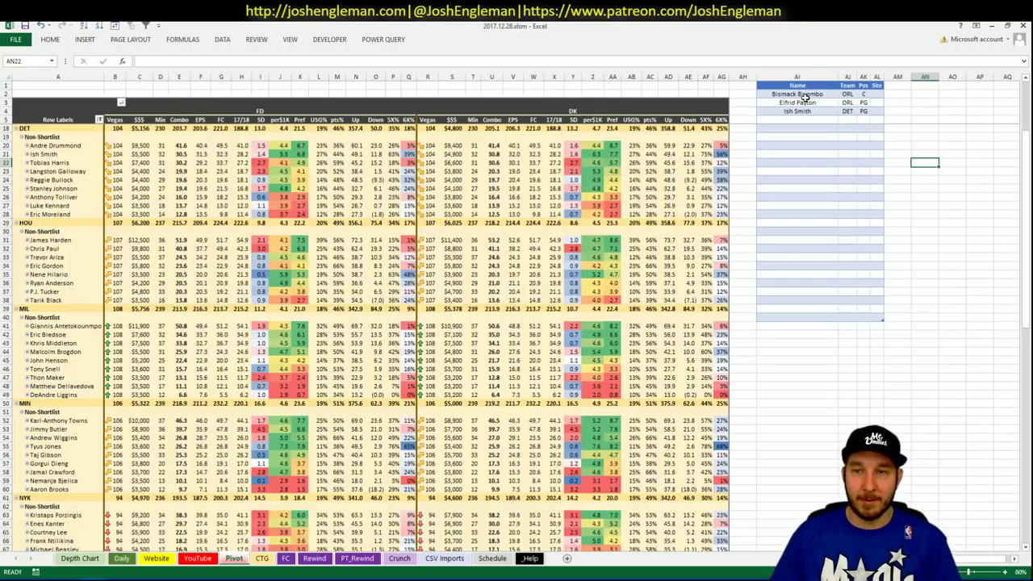
pyautogui.click(791, 119)
pyautogui.write('Tobias Harris')
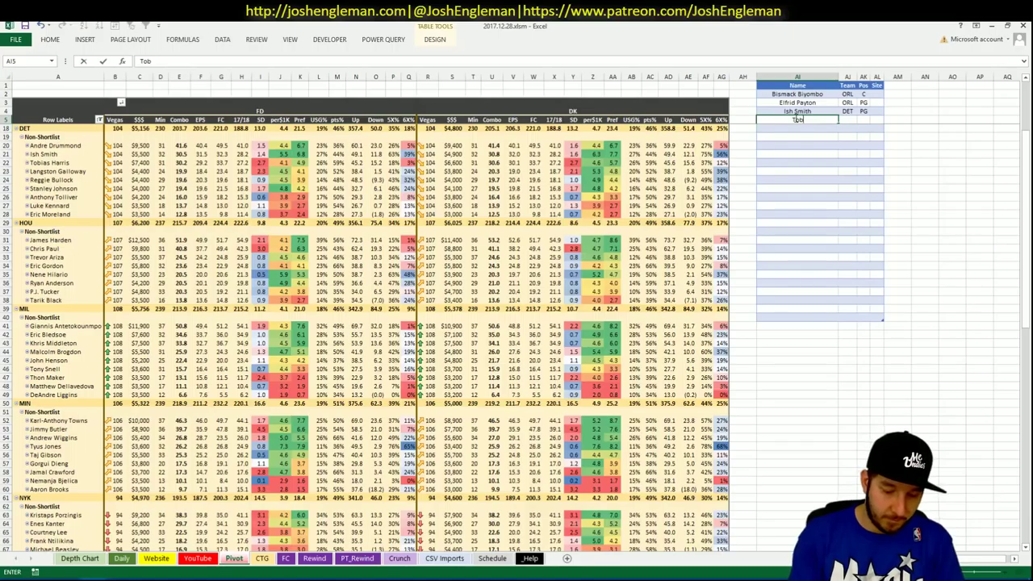
pyautogui.press('Tab')
pyautogui.press('Tab')
pyautogui.press('Tab')
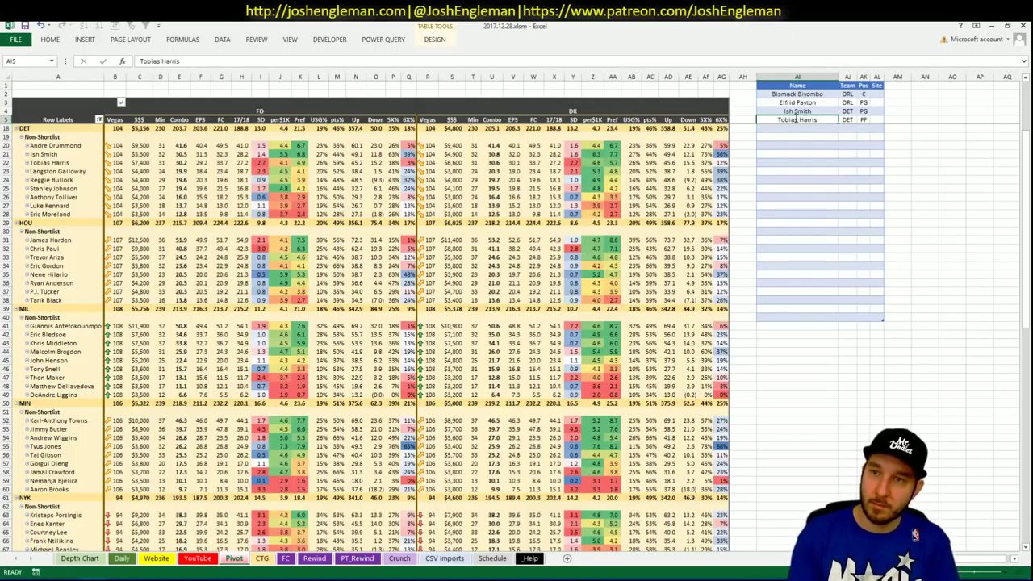
pyautogui.write('DK')
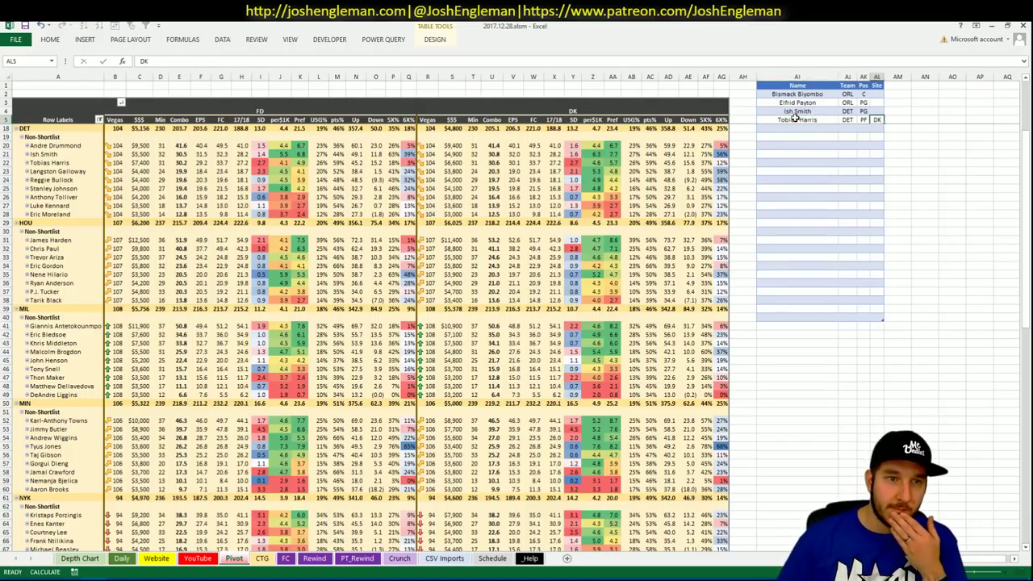
pyautogui.press('Return')
# Add Langston Galloway with site DK to the player table's row below Tobias Harris.
pyautogui.click(356, 334)
pyautogui.scroll(-4, 357, 339)
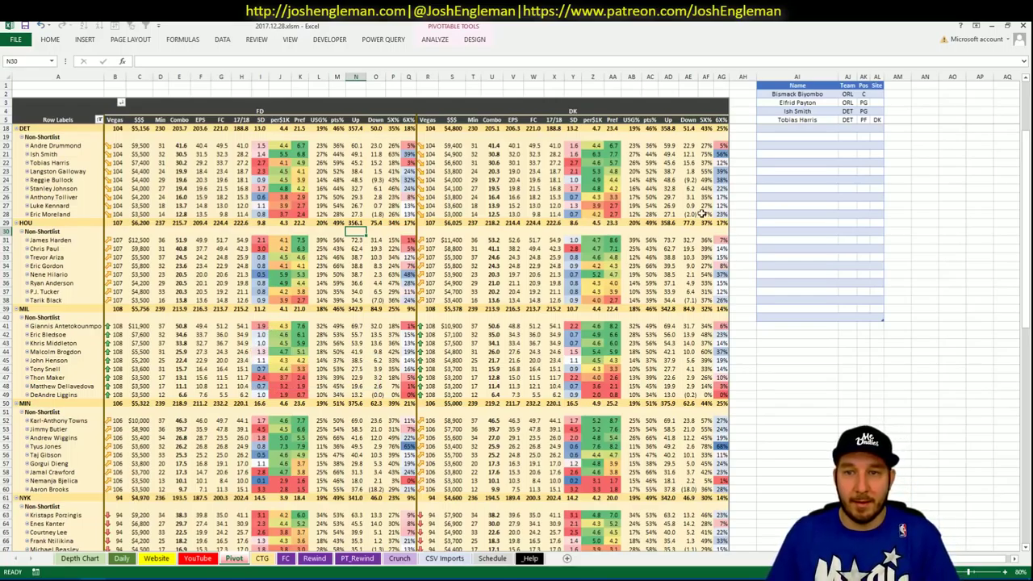
pyautogui.click(788, 127)
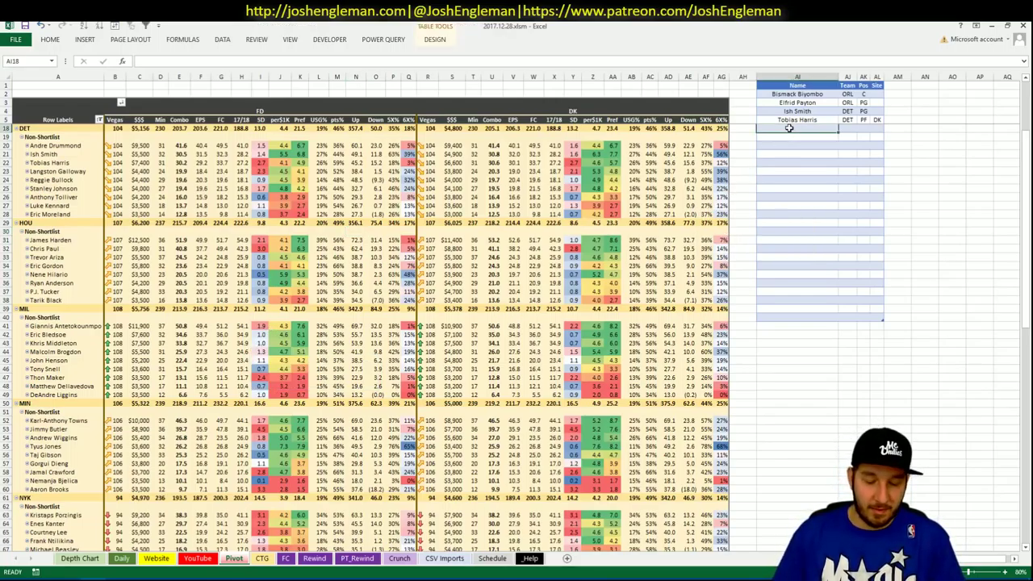
pyautogui.write('Langston')
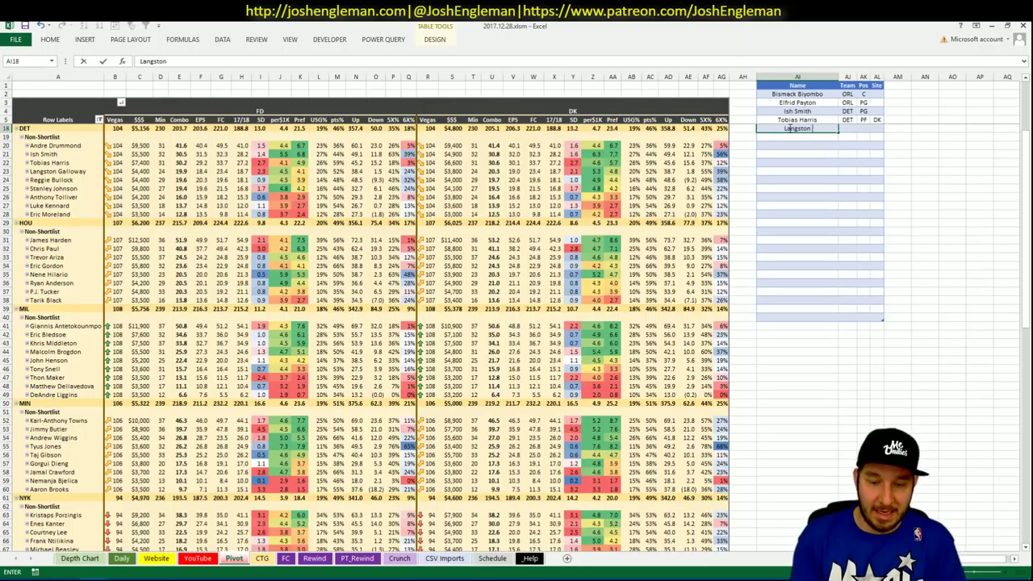
pyautogui.write(' Galloway')
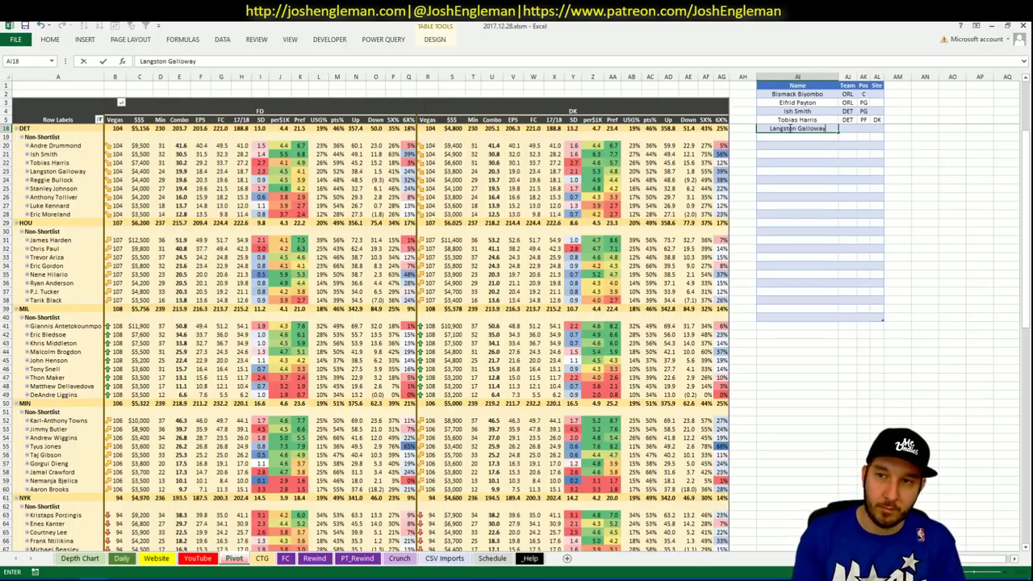
pyautogui.press('Return')
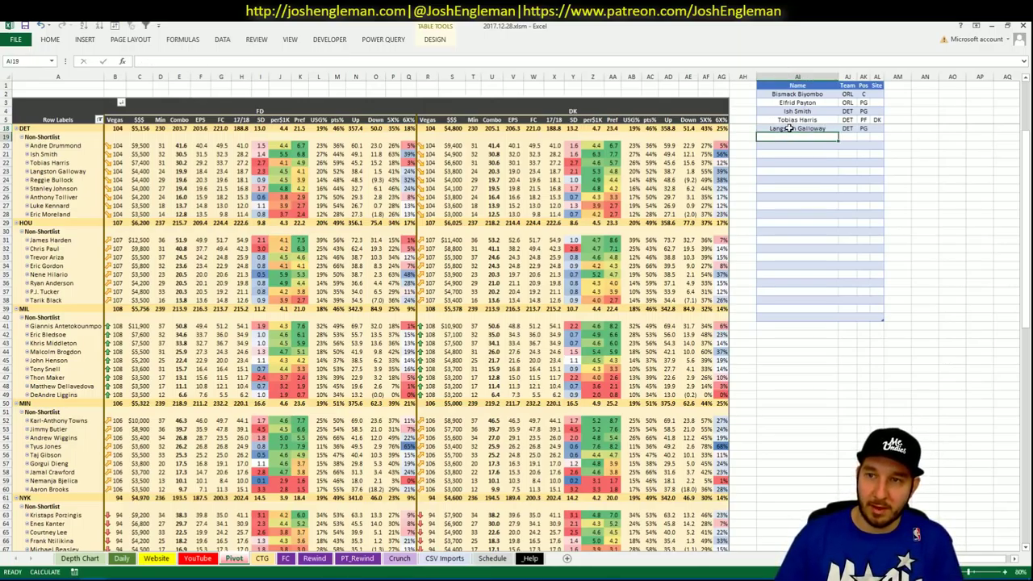
pyautogui.click(878, 128)
pyautogui.press('Return')
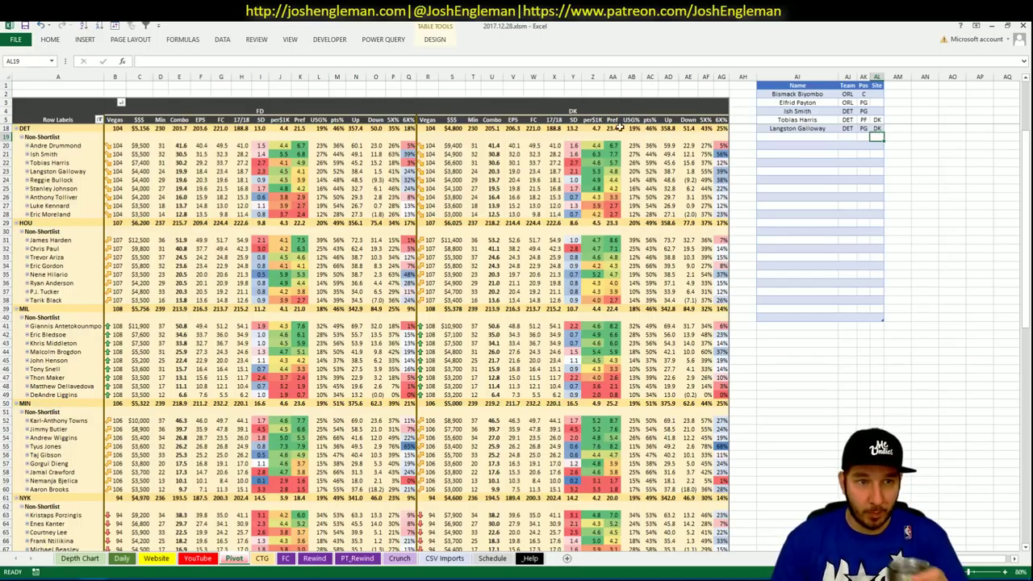
# Set the opponent on the CTG sheet to HOU.
pyautogui.click(261, 559)
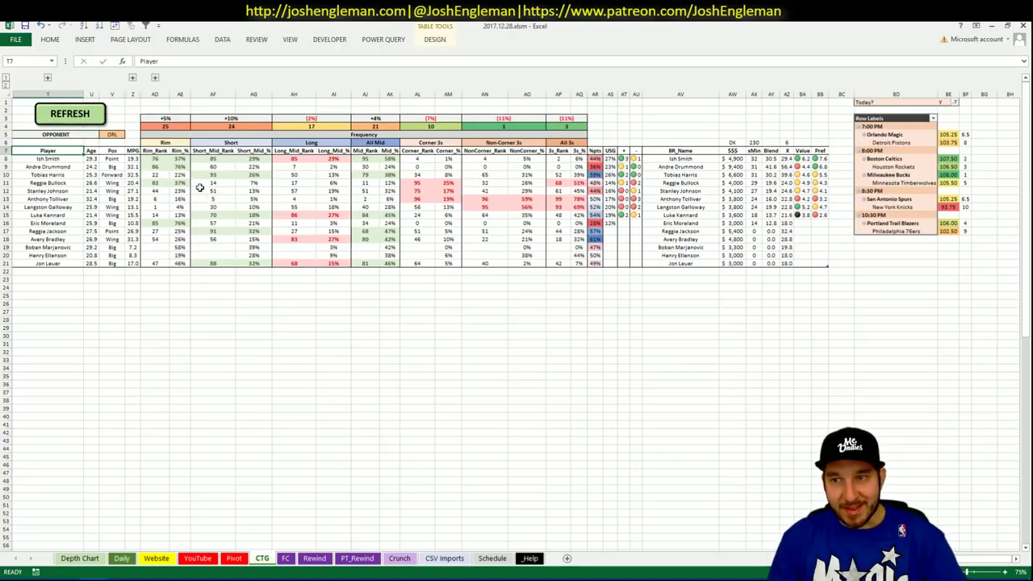
pyautogui.click(109, 136)
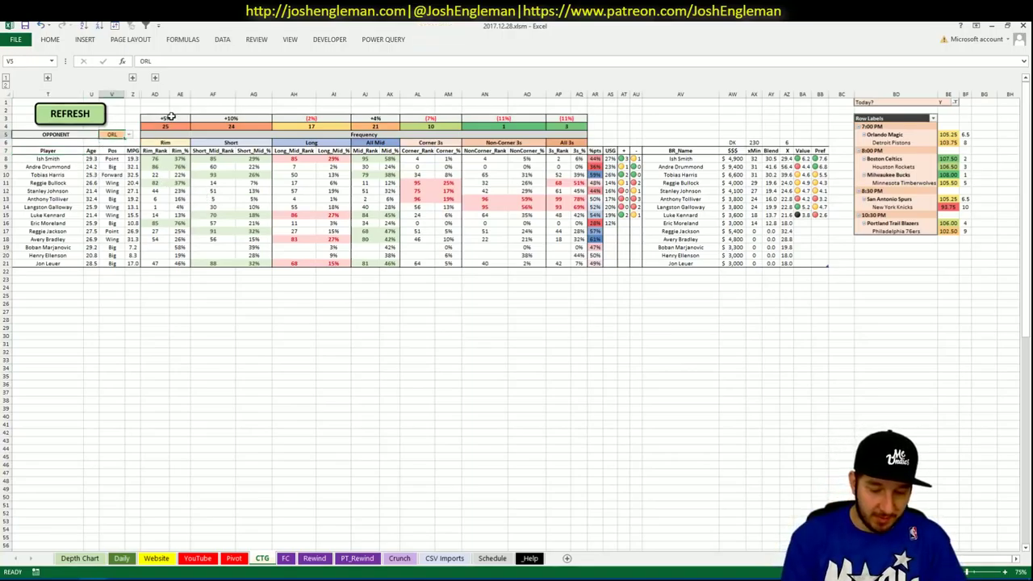
pyautogui.write('HOU')
pyautogui.press('Return')
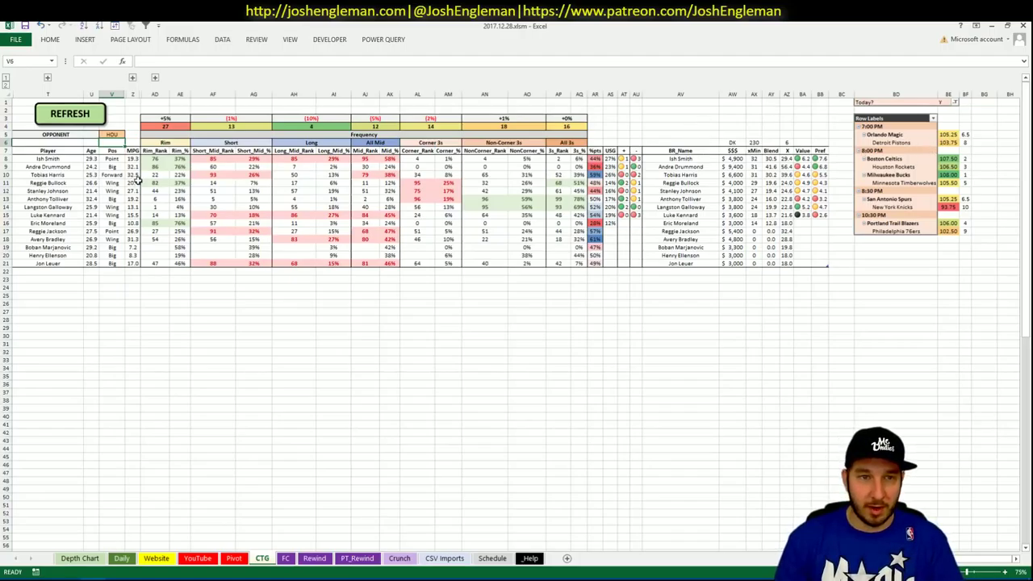
# Switch to the browser and open the Boston Celtics' shooting frequency table on Cleaning the Glass.
pyautogui.hotkey('alt', 'Tab')
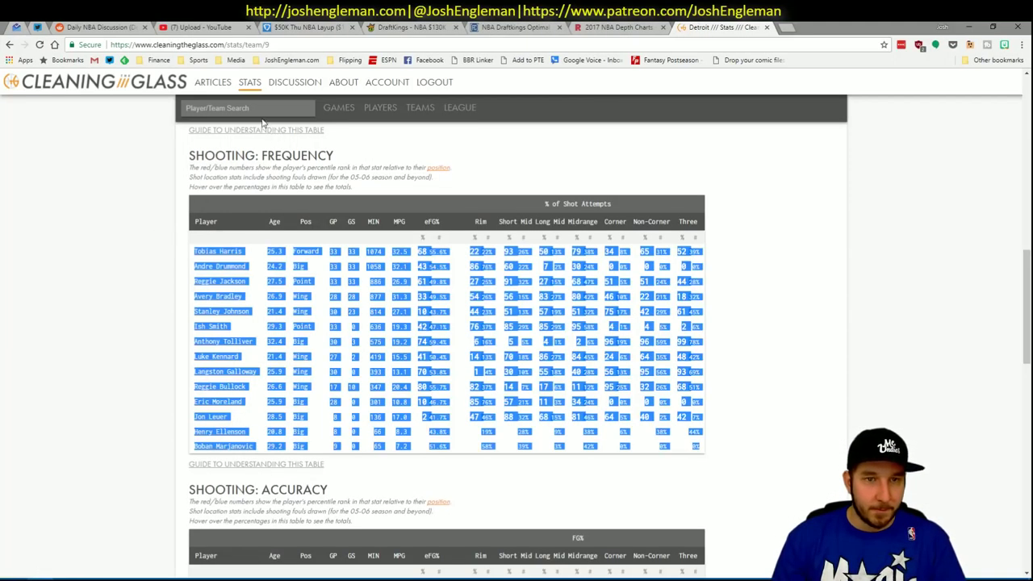
pyautogui.write('celtics')
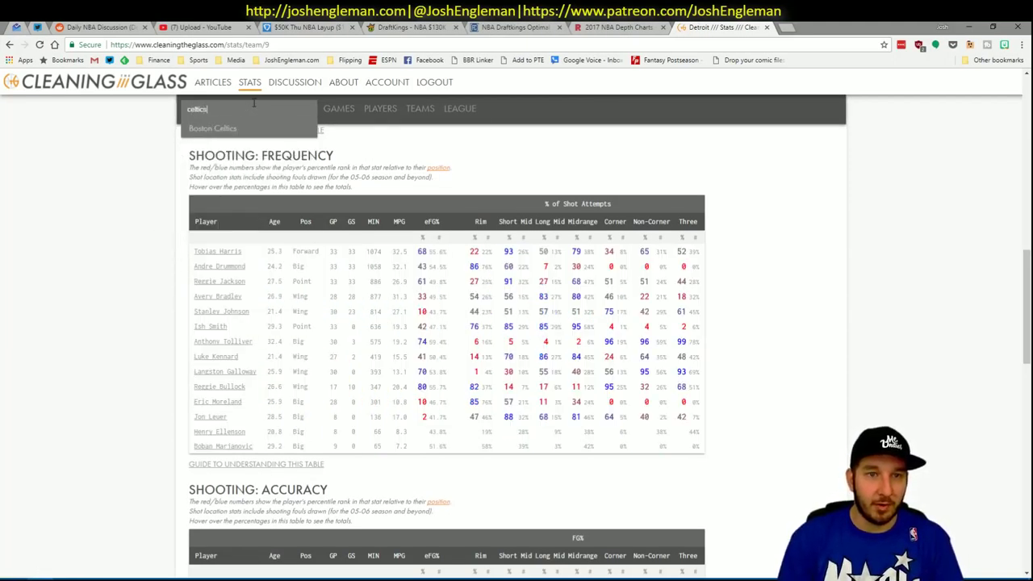
pyautogui.click(212, 128)
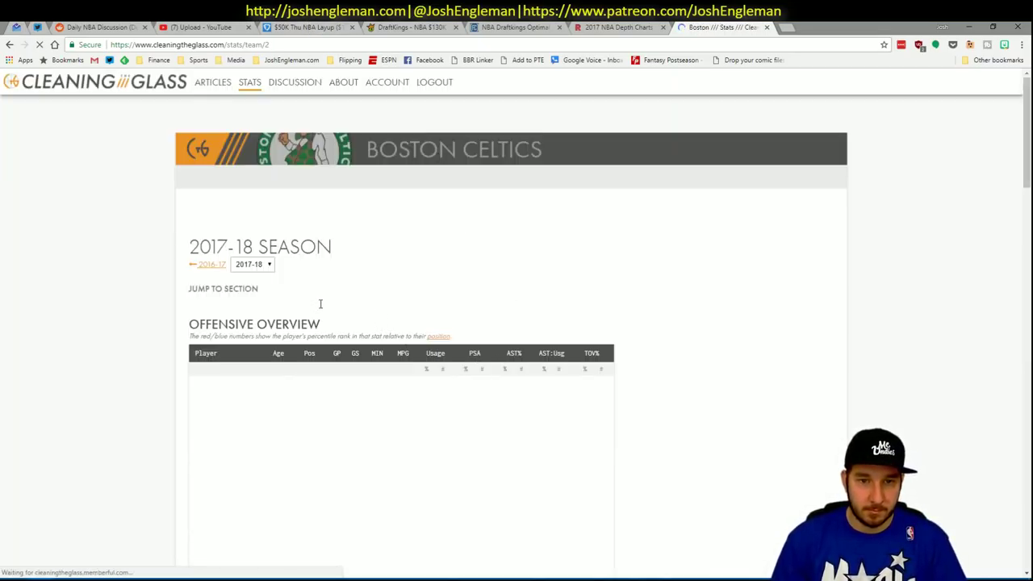
pyautogui.scroll(-10, 362, 299)
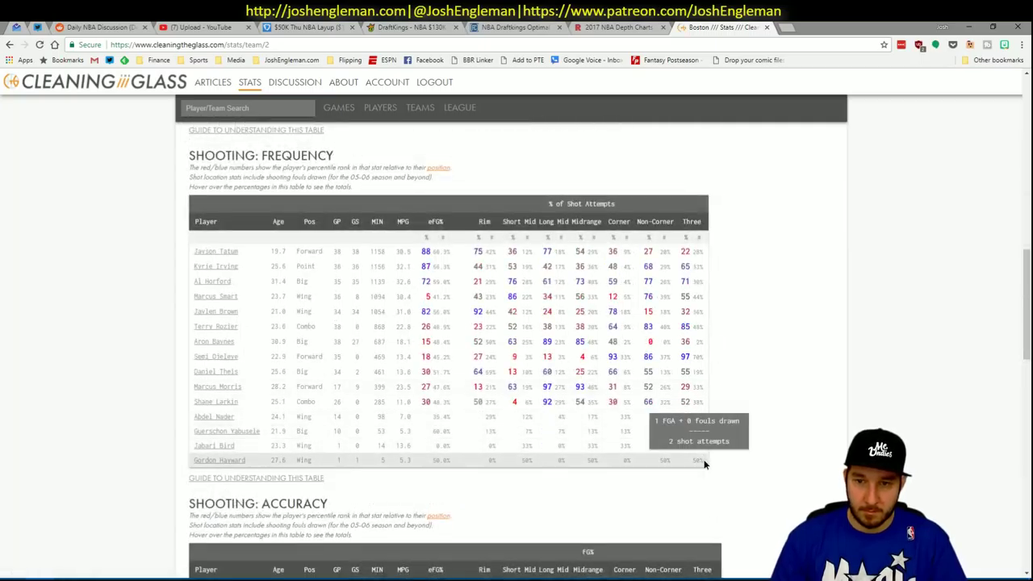
# Copy all player rows of the Celtics' shooting frequency table and load them into the workbook's CTG sheet.
pyautogui.moveTo(704, 464); pyautogui.dragTo(194, 258)
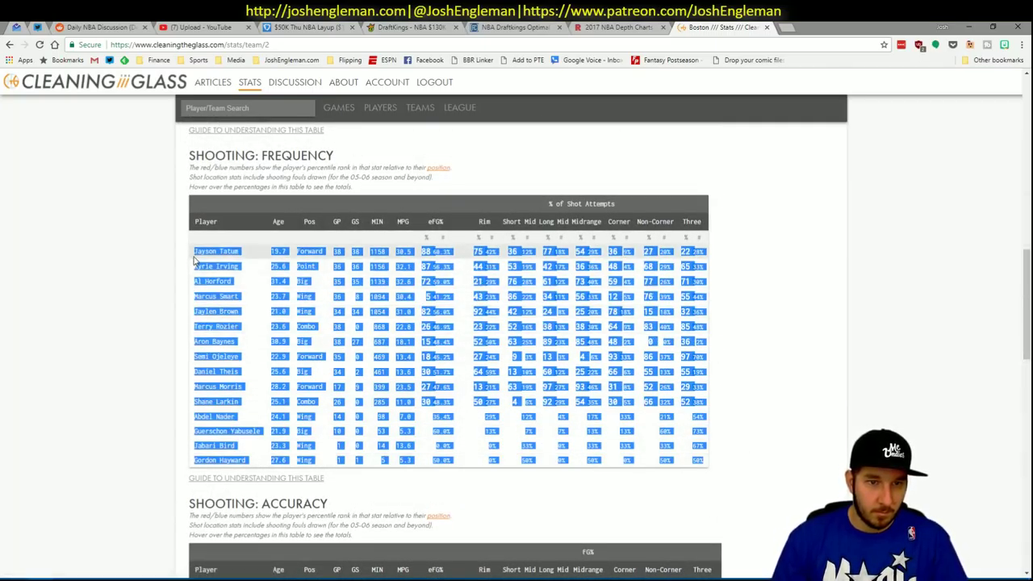
pyautogui.hotkey('ctrl', 'c')
pyautogui.hotkey('alt', 'Tab')
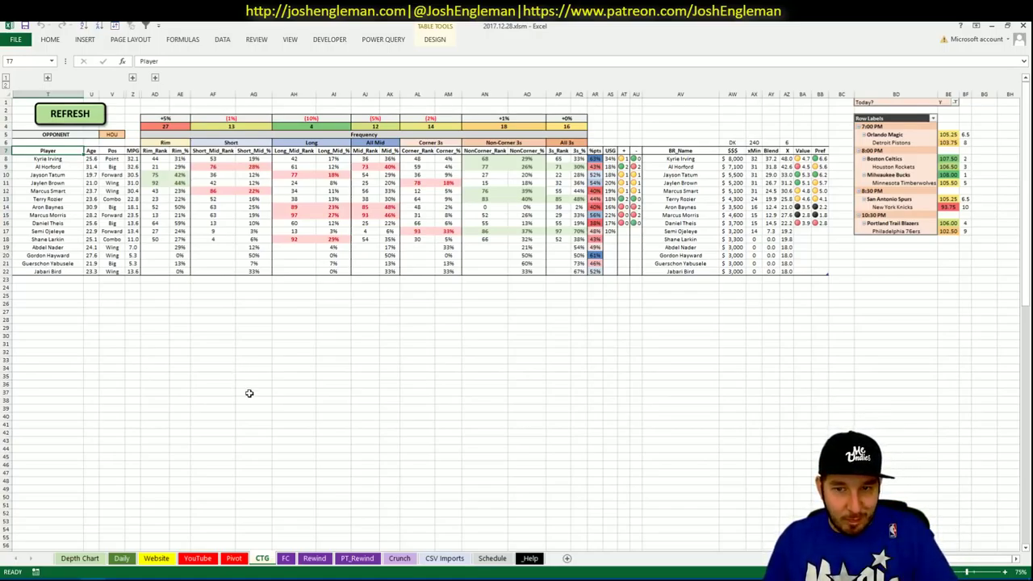
# Sort the player table on the Pivot sheet by Pos in the order PG, SG, SF, PF, C, then by Name A to Z.
pyautogui.click(233, 560)
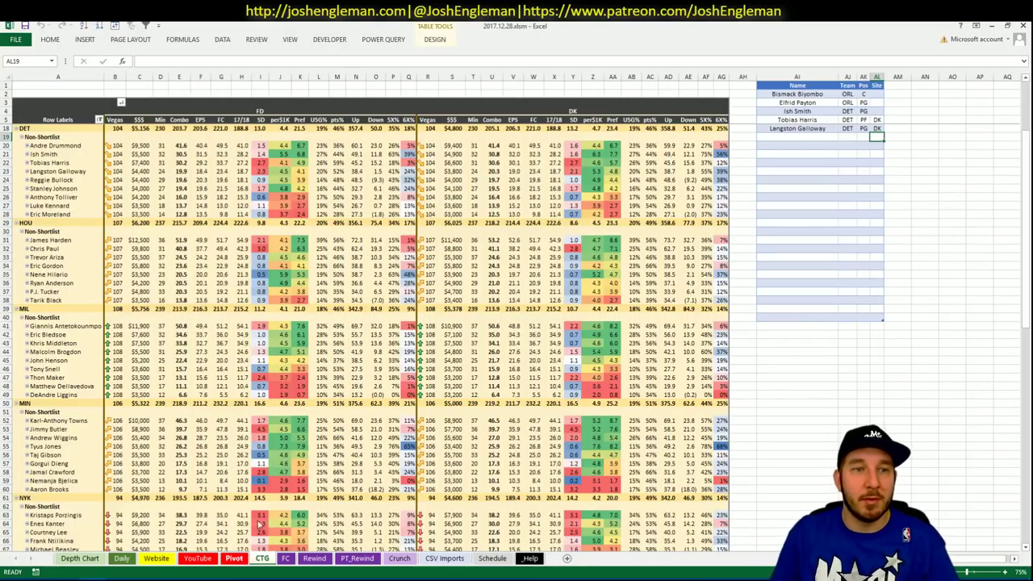
pyautogui.click(335, 250)
pyautogui.scroll(4, 335, 251)
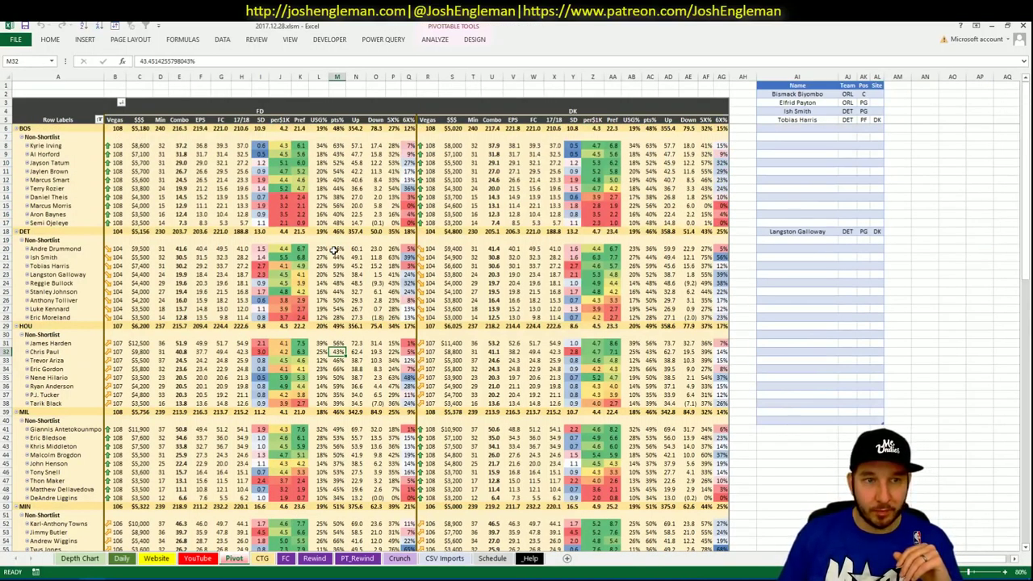
pyautogui.click(784, 232)
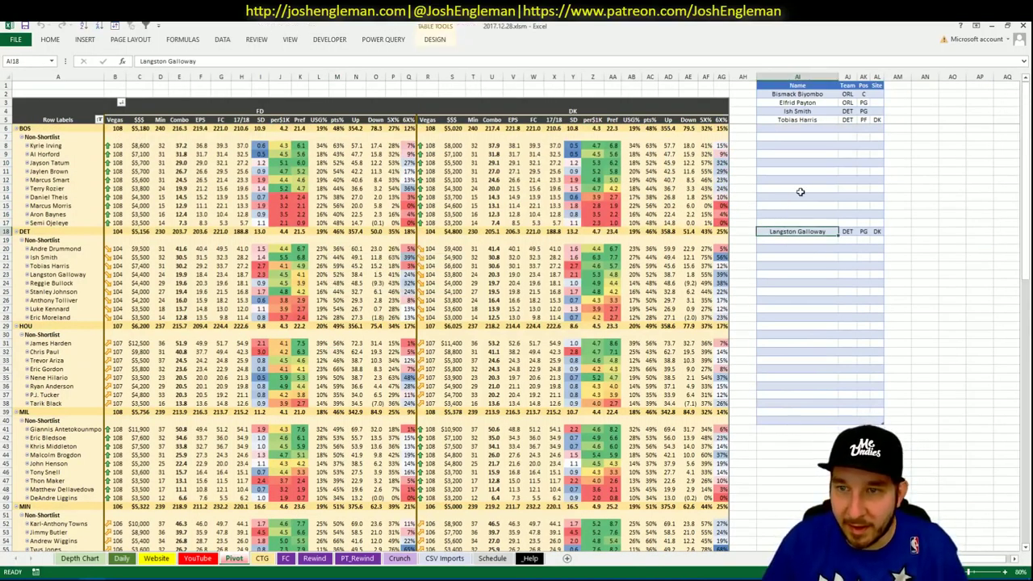
pyautogui.click(818, 178)
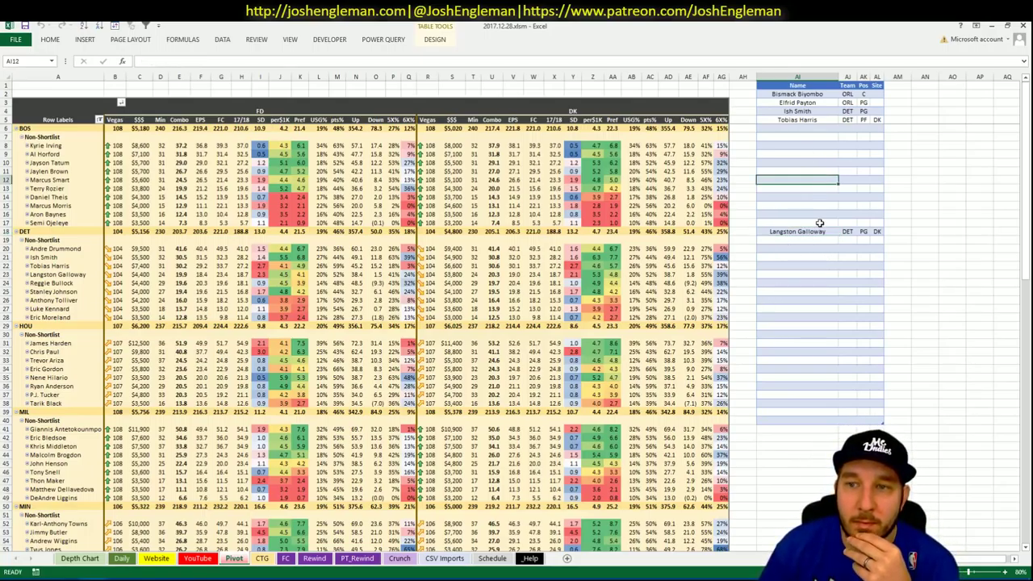
pyautogui.click(114, 26)
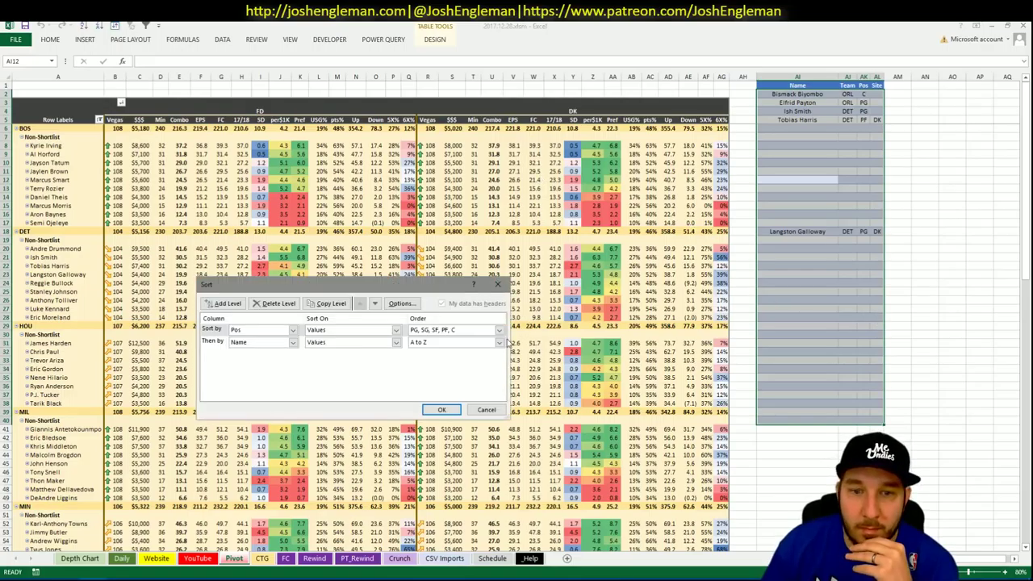
pyautogui.click(440, 411)
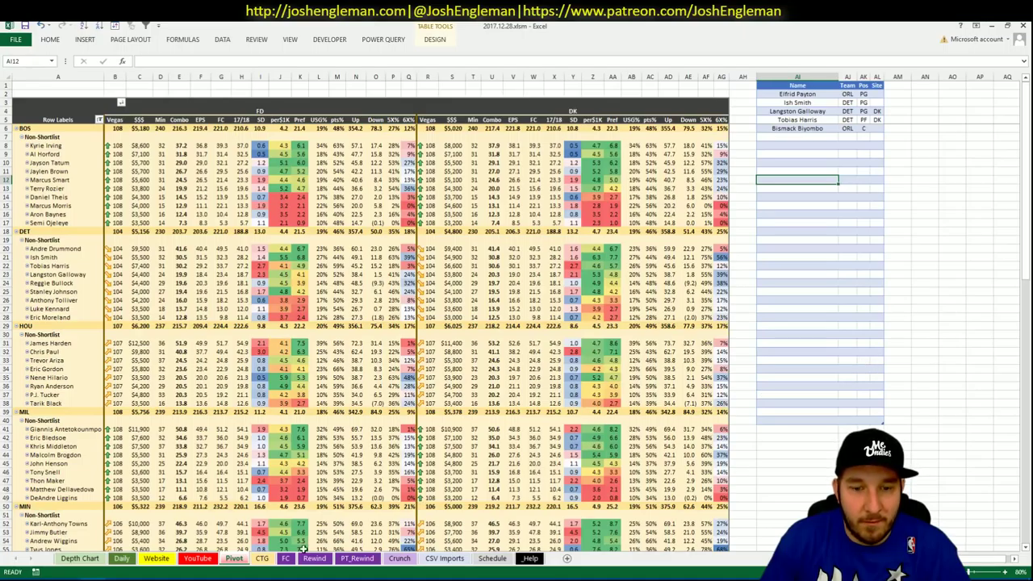
# Add Kyrie Irving to the Pivot sheet's player table in the row below Bismack Biyombo.
pyautogui.click(233, 560)
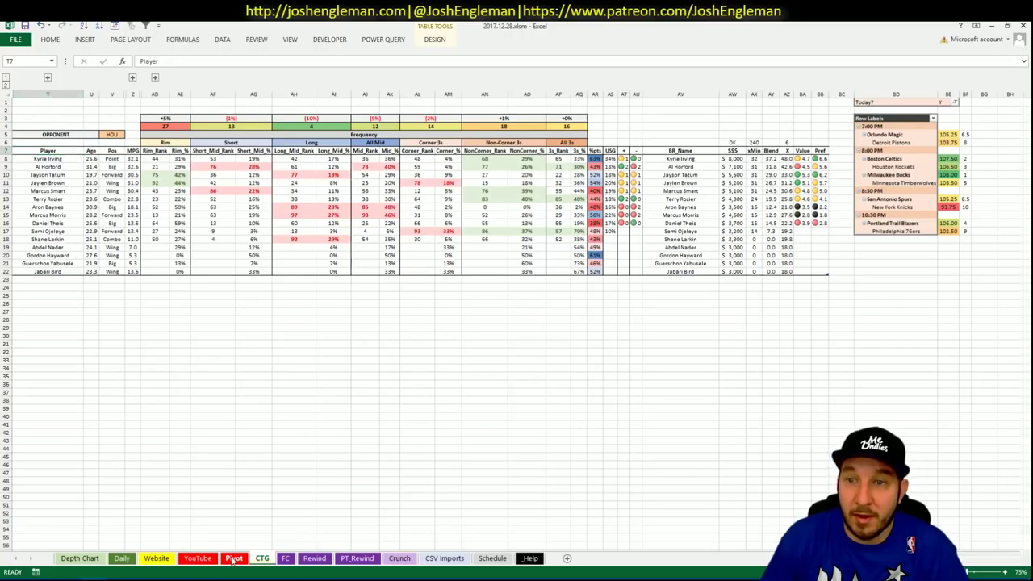
pyautogui.click(233, 559)
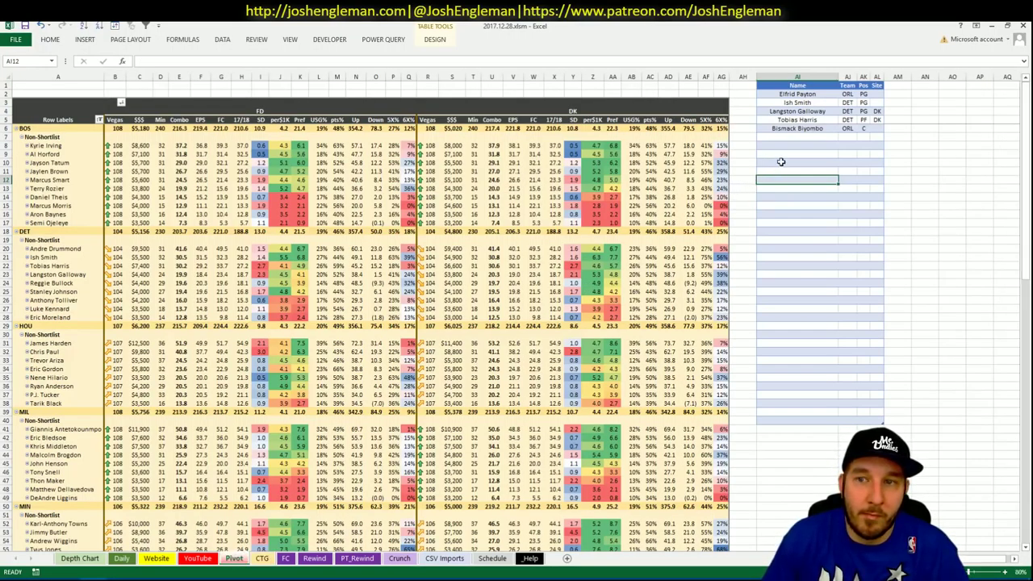
pyautogui.click(795, 137)
pyautogui.write('Kyrie Irving')
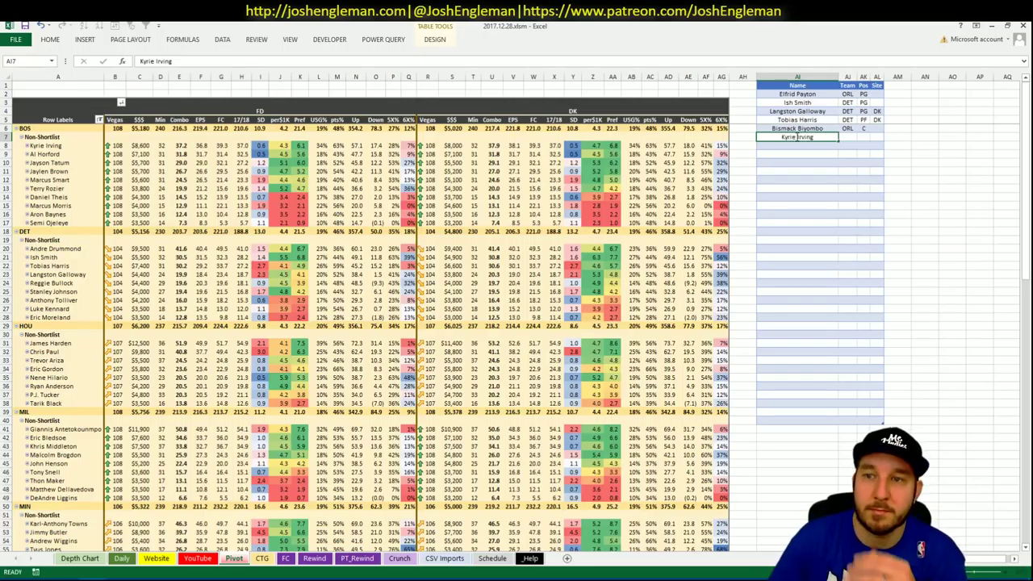
pyautogui.press('Return')
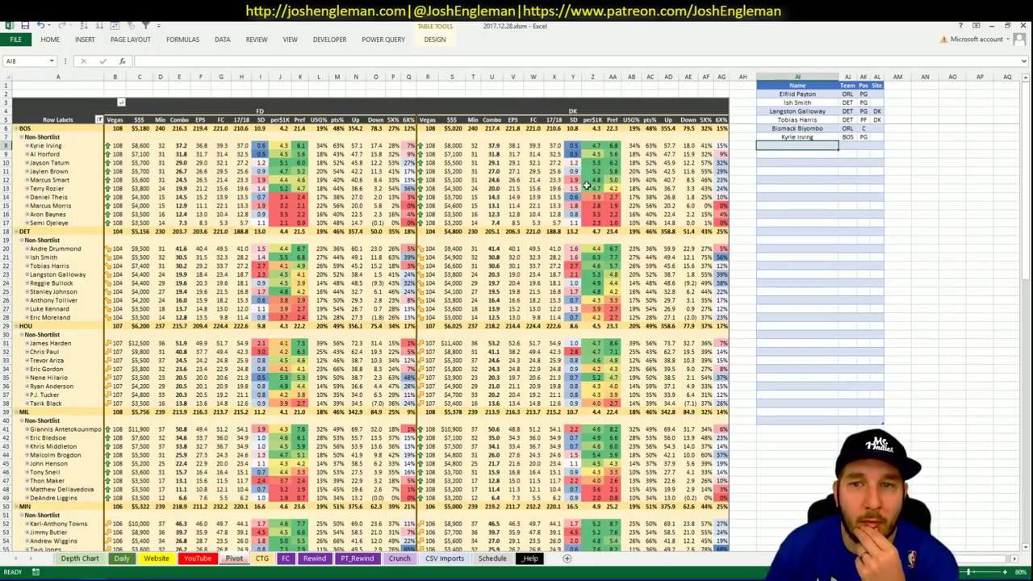
# Filter the YouTube sheet's game log to team BOS and highlight Kyrie Irving's figures from 23 to 18 December.
pyautogui.click(197, 558)
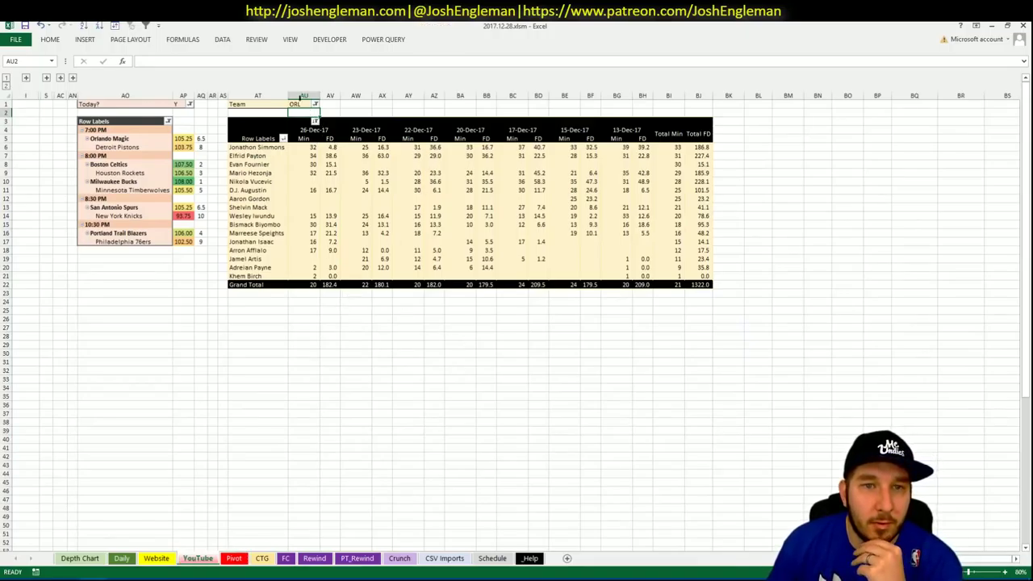
pyautogui.click(300, 104)
pyautogui.write('BOS')
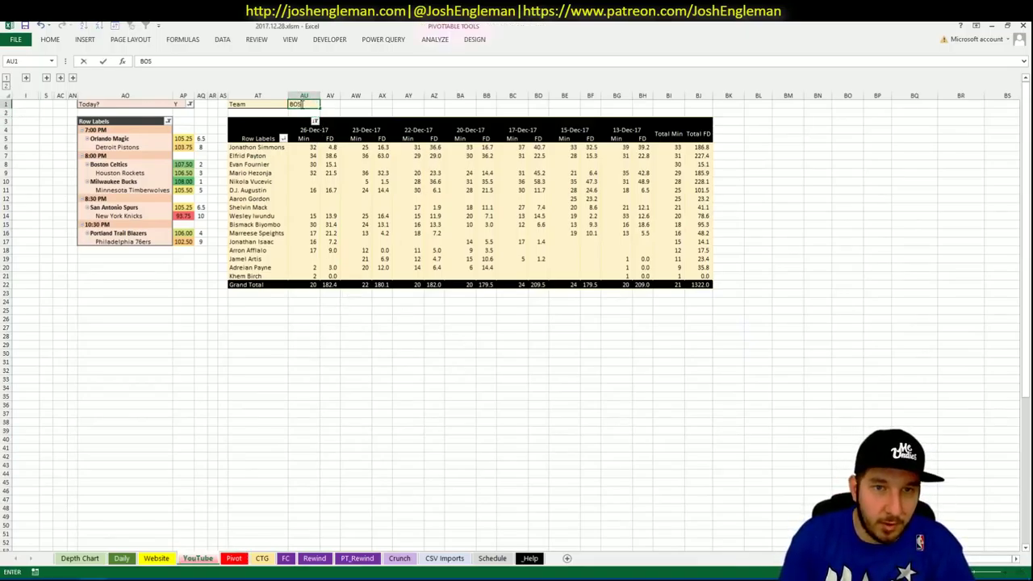
pyautogui.press('Return')
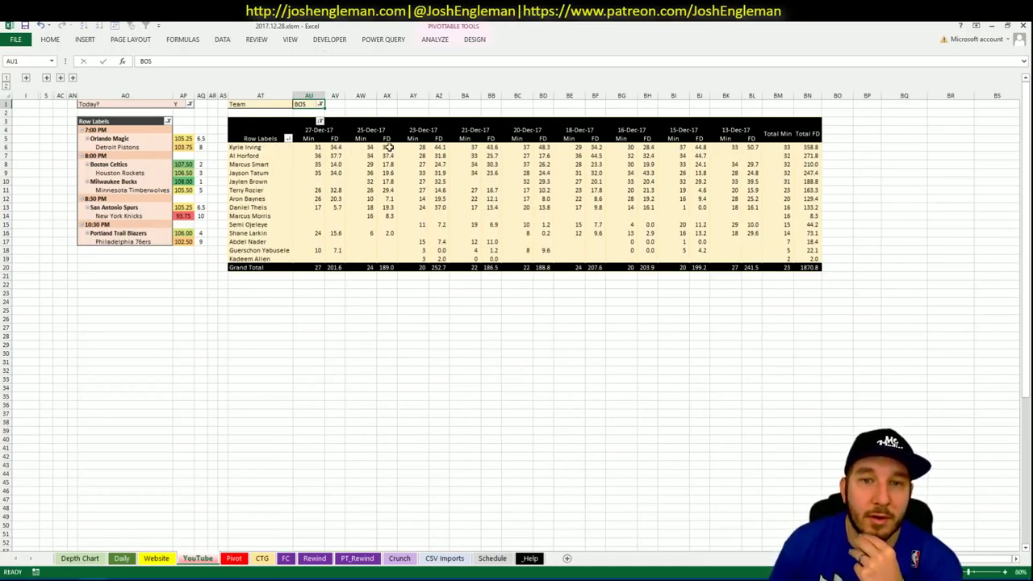
pyautogui.moveTo(439, 147); pyautogui.dragTo(575, 148)
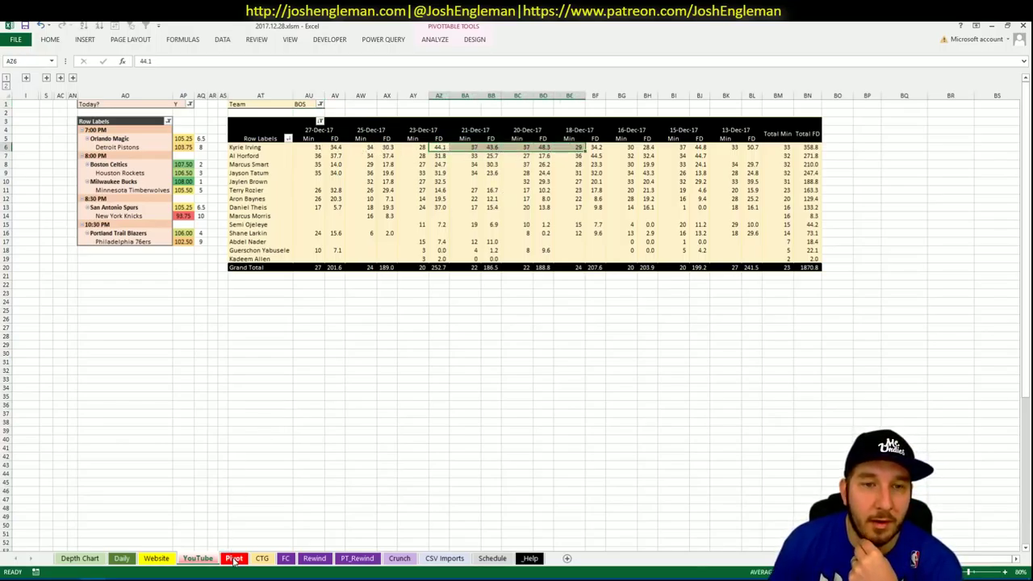
# Compare the Celtics' projections, shot-frequency data and recent game log, and single out Jayson Tatum's row in the log.
pyautogui.click(198, 558)
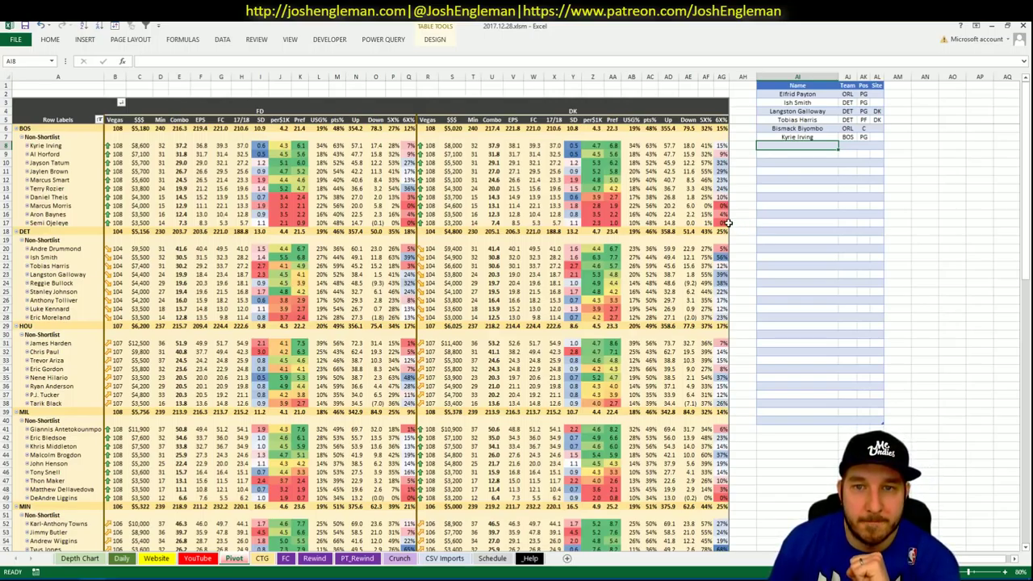
pyautogui.moveTo(728, 223)
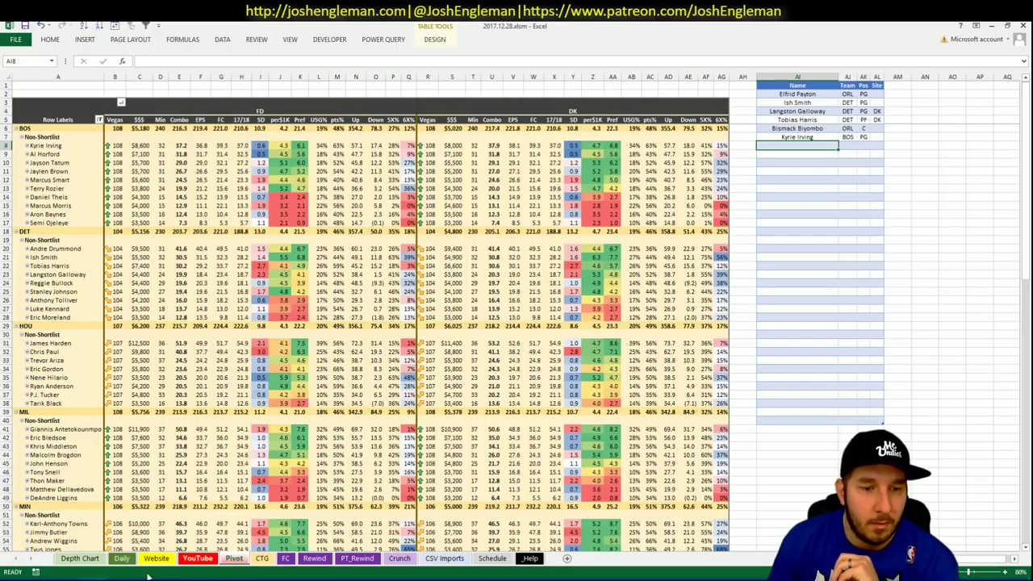
pyautogui.click(262, 559)
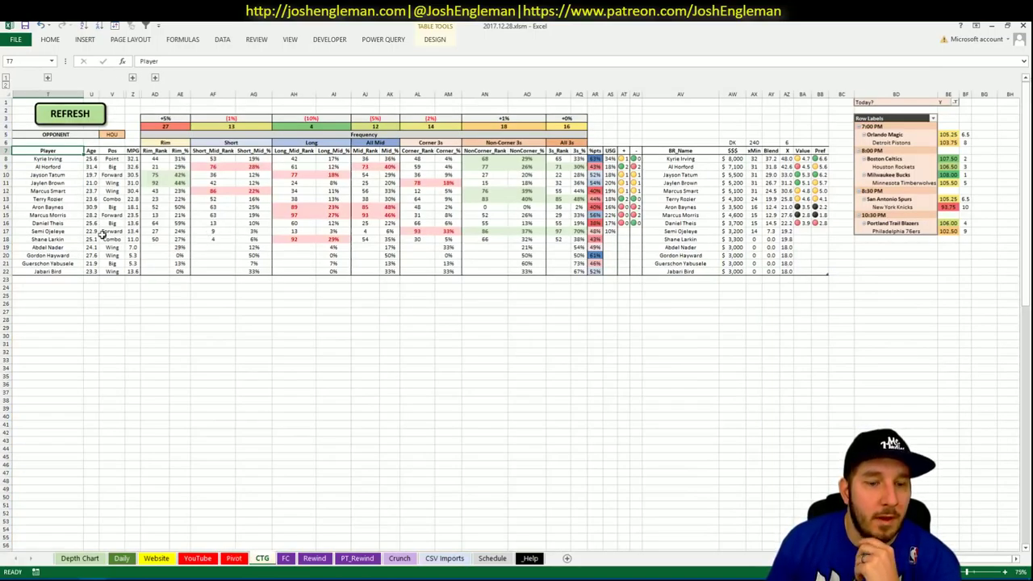
pyautogui.click(198, 559)
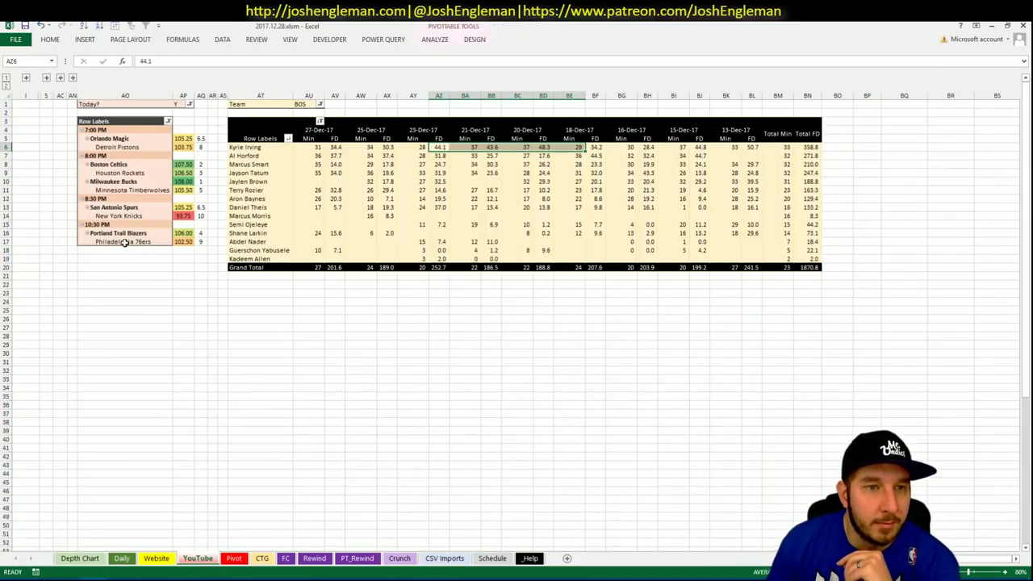
pyautogui.click(258, 173)
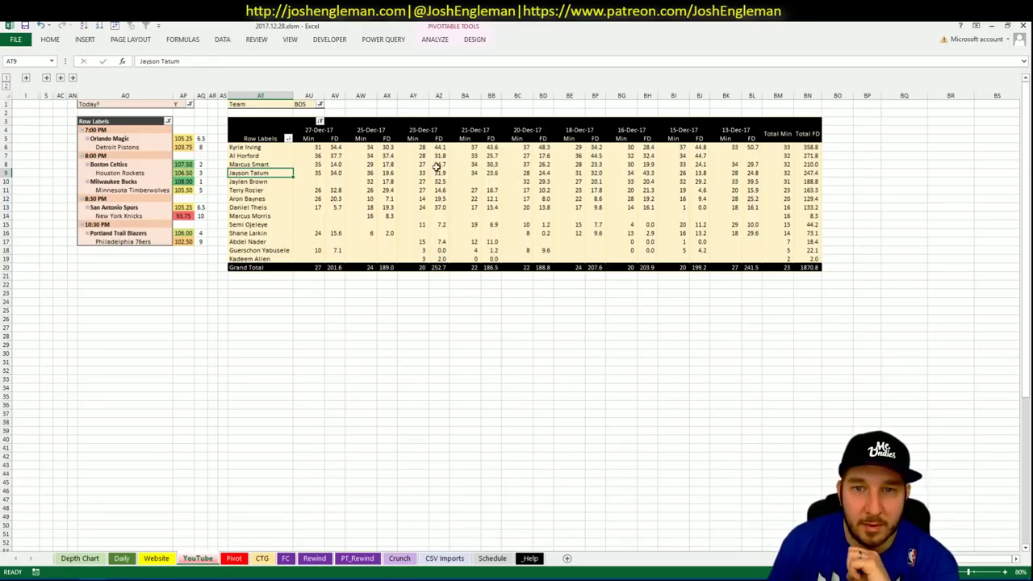
# Add Jayson Tatum to the Pivot sheet's player table in the row below Kyrie Irving.
pyautogui.click(245, 558)
pyautogui.click(262, 559)
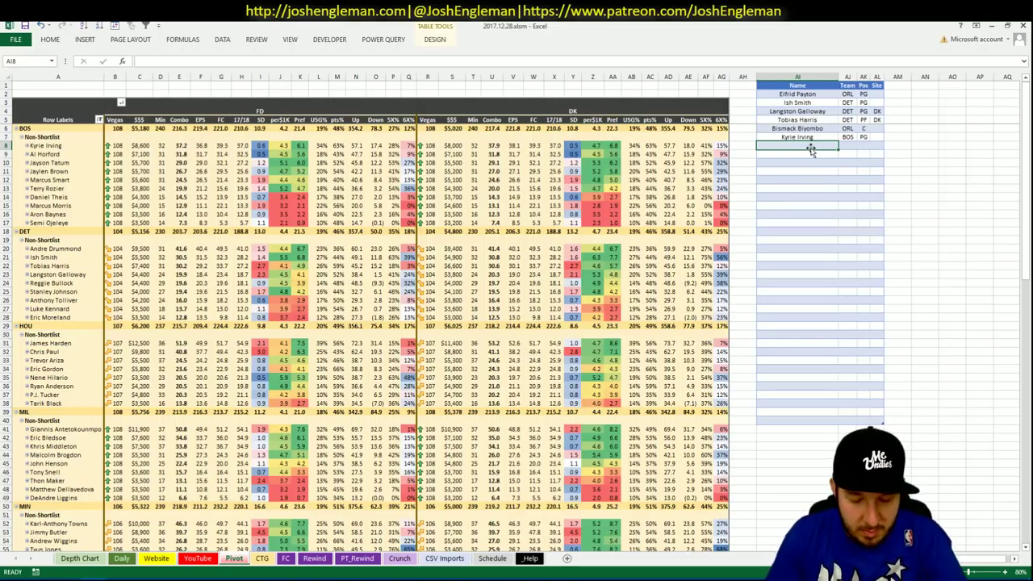
pyautogui.write('Jayson Tatu')
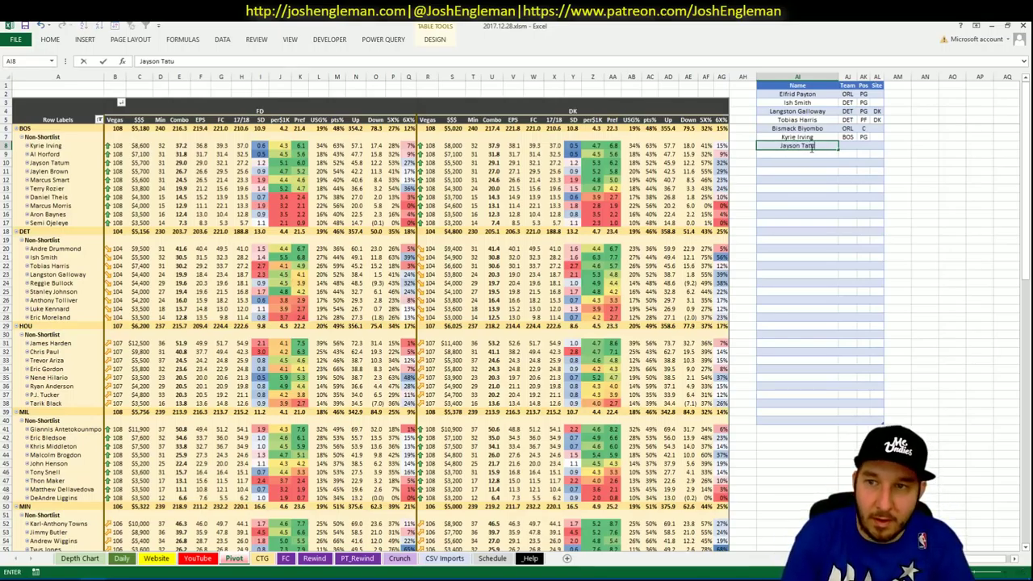
pyautogui.write('m')
pyautogui.press('Return')
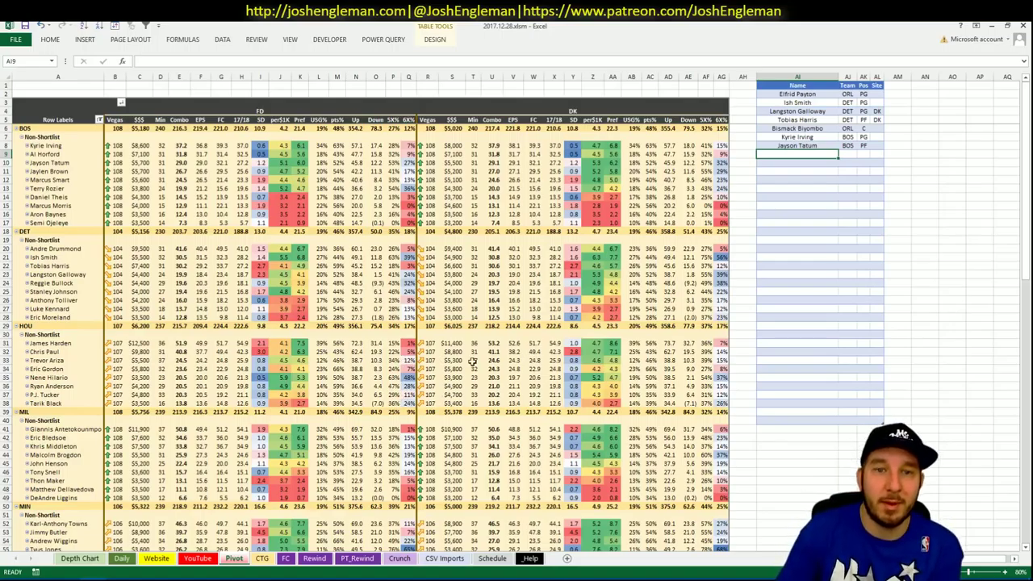
# Set the opponent on the CTG sheet to BOS.
pyautogui.click(357, 188)
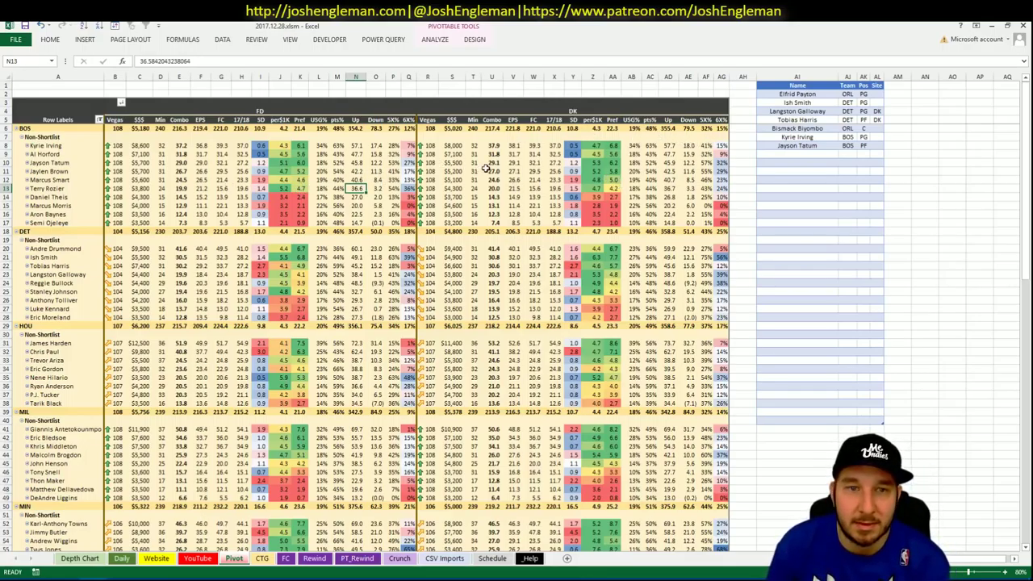
pyautogui.click(260, 558)
pyautogui.click(117, 135)
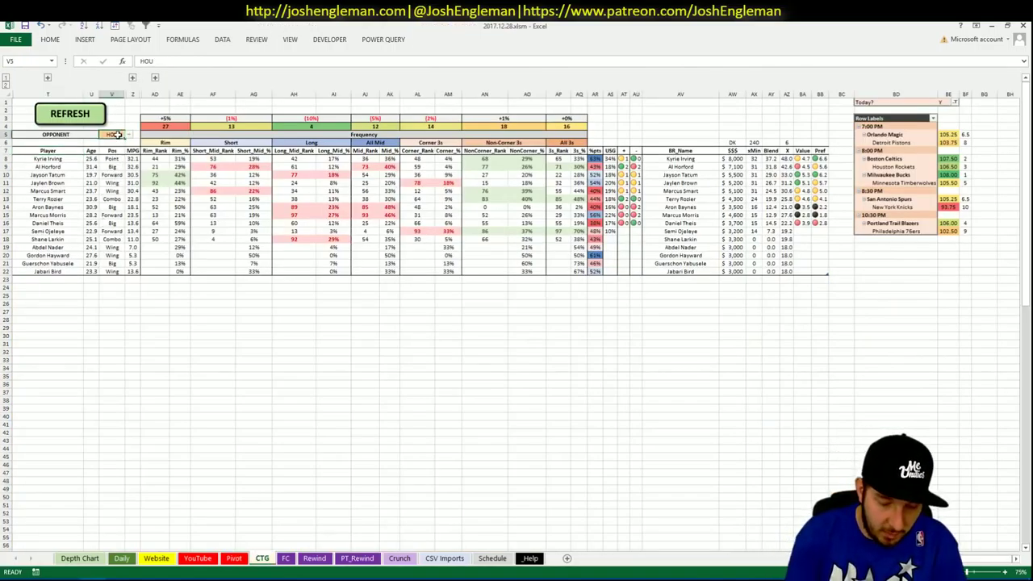
pyautogui.write('BOS')
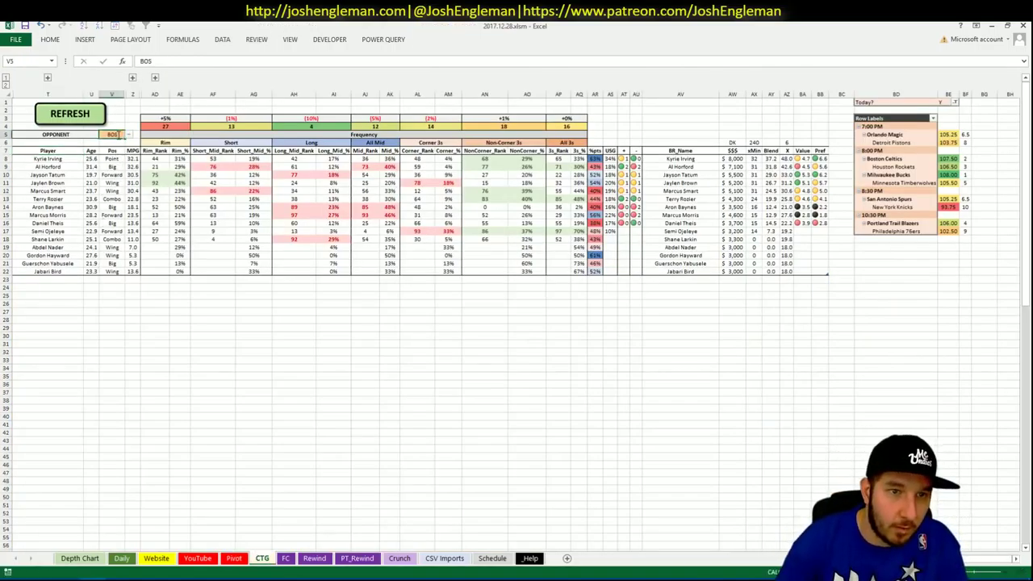
pyautogui.press('Return')
# Switch to the browser and open the Houston Rockets' shooting frequency table on Cleaning the Glass.
pyautogui.hotkey('alt', 'Tab')
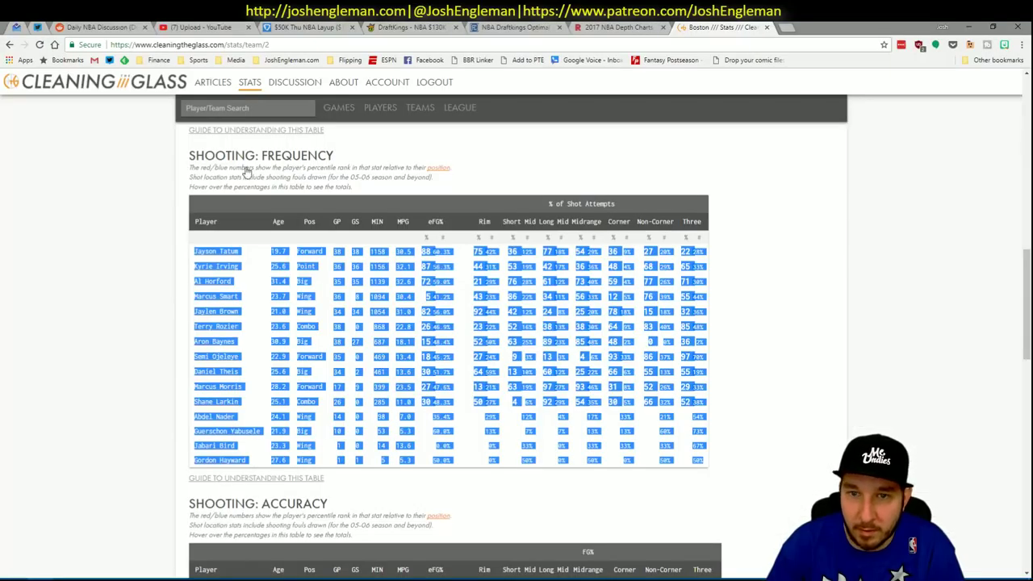
pyautogui.click(211, 112)
pyautogui.write('rockets')
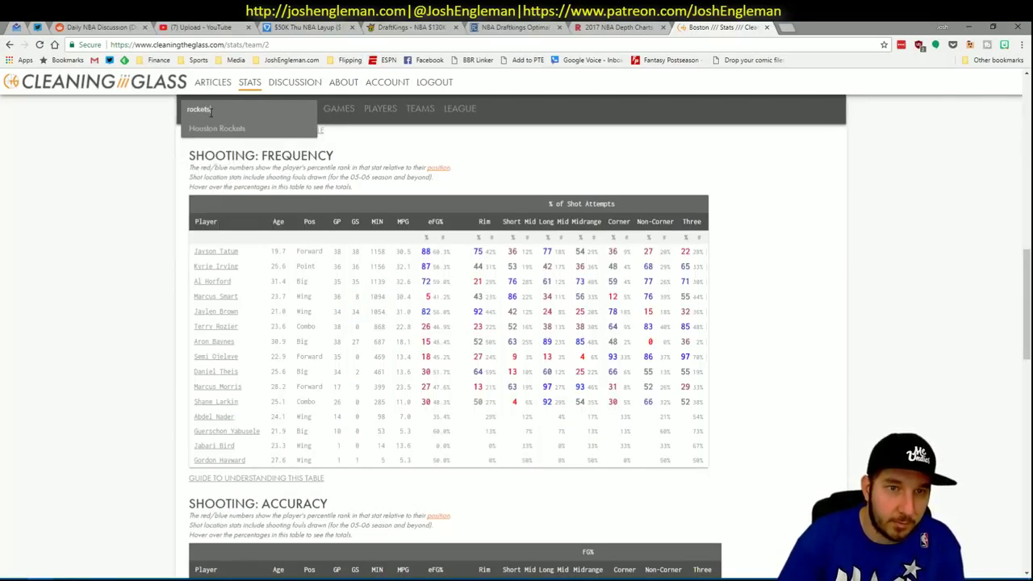
pyautogui.press('Down')
pyautogui.press('Return')
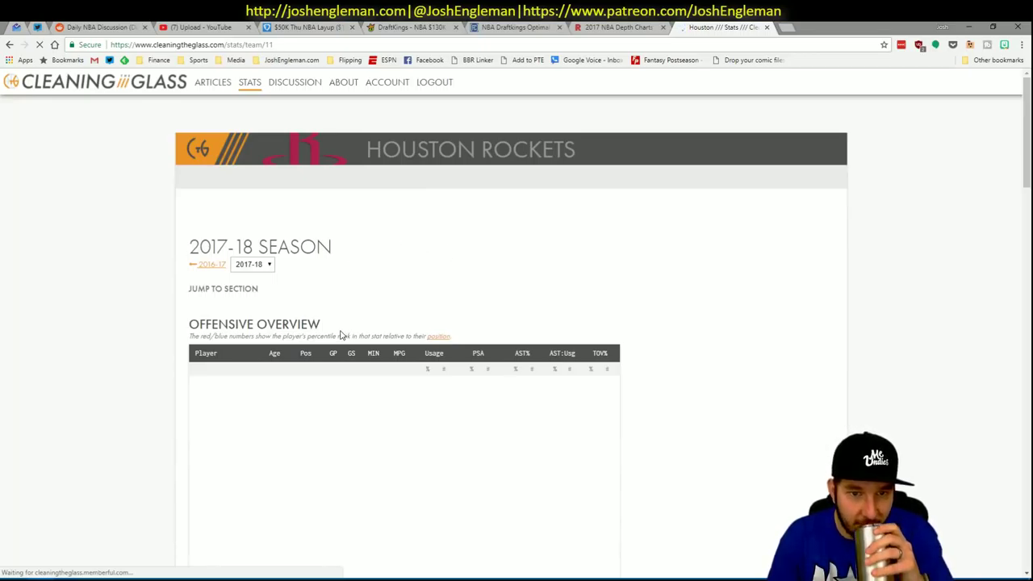
pyautogui.click(353, 300)
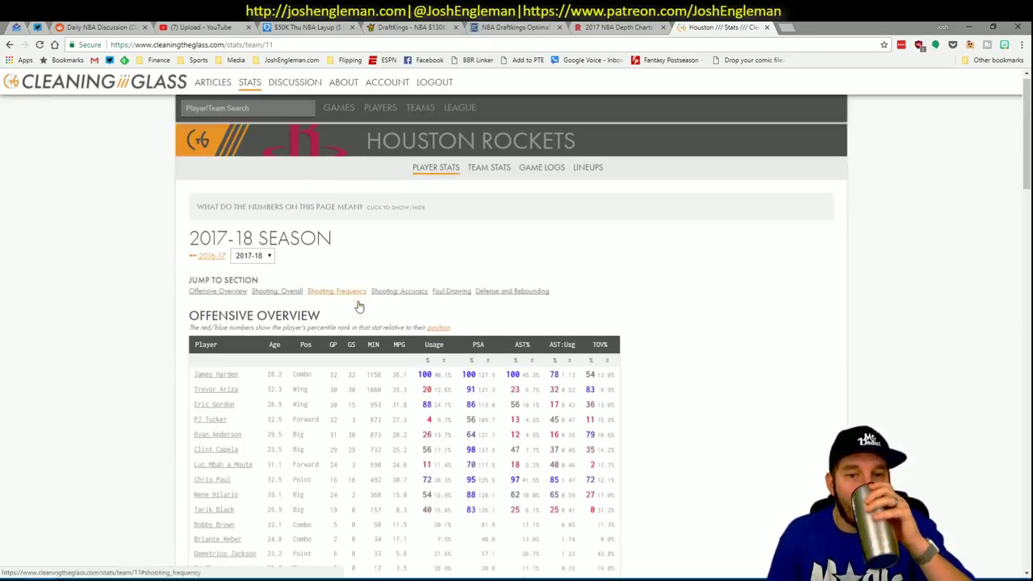
# Copy all player rows of the Rockets' shooting frequency table and load them into the workbook's CTG sheet.
pyautogui.moveTo(704, 460)
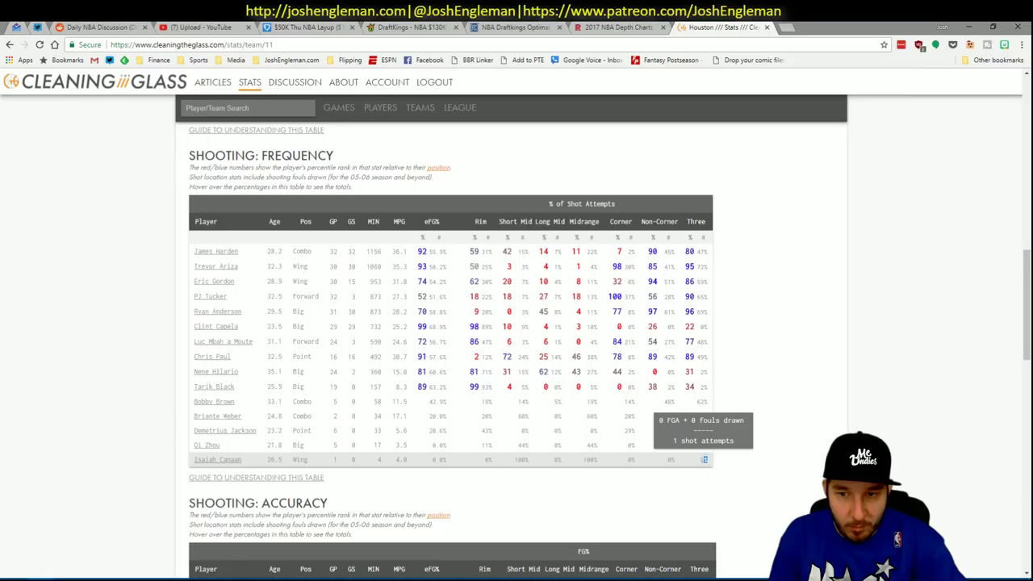
pyautogui.moveTo(704, 460); pyautogui.dragTo(196, 252)
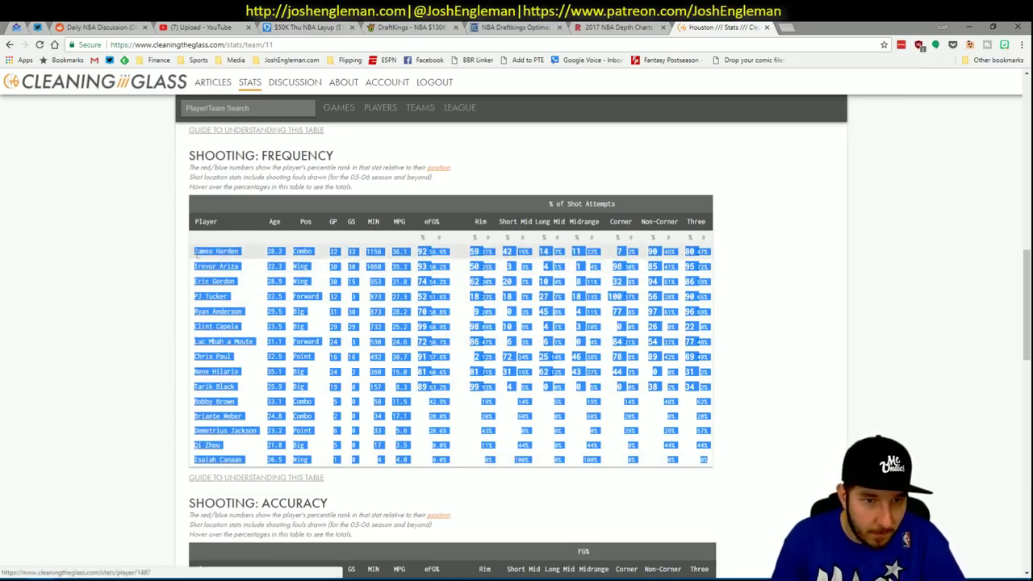
pyautogui.hotkey('alt', 'Tab')
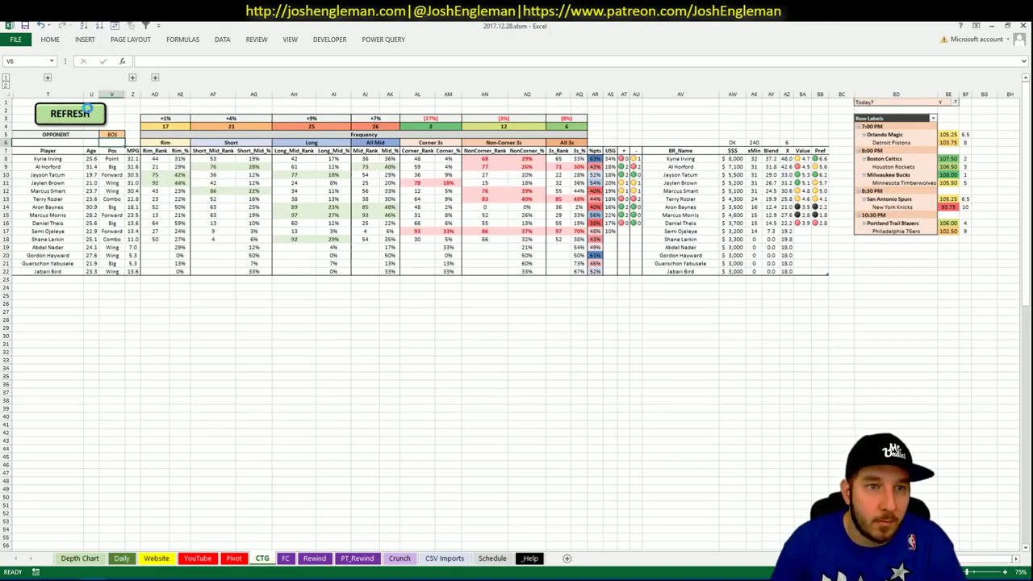
pyautogui.click(87, 109)
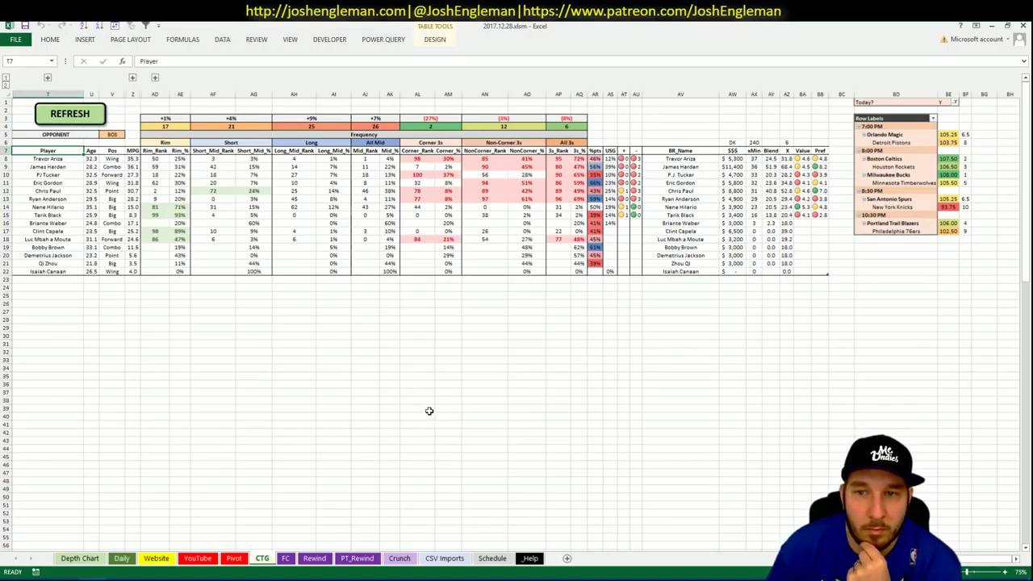
# Review the Rockets' player projections on the Pivot sheet.
pyautogui.click(233, 558)
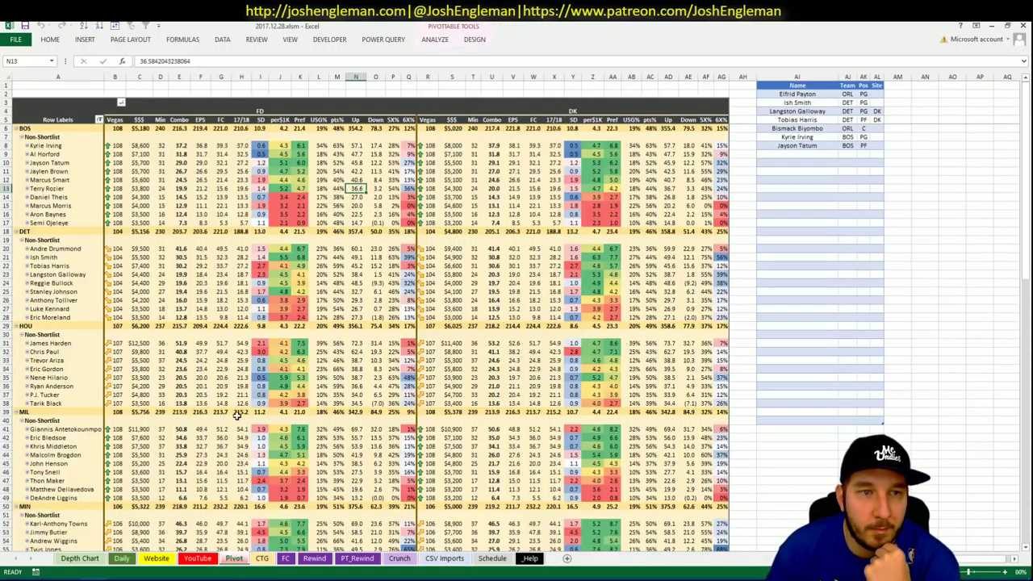
pyautogui.scroll(-5, 151, 232)
pyautogui.scroll(-2, 151, 232)
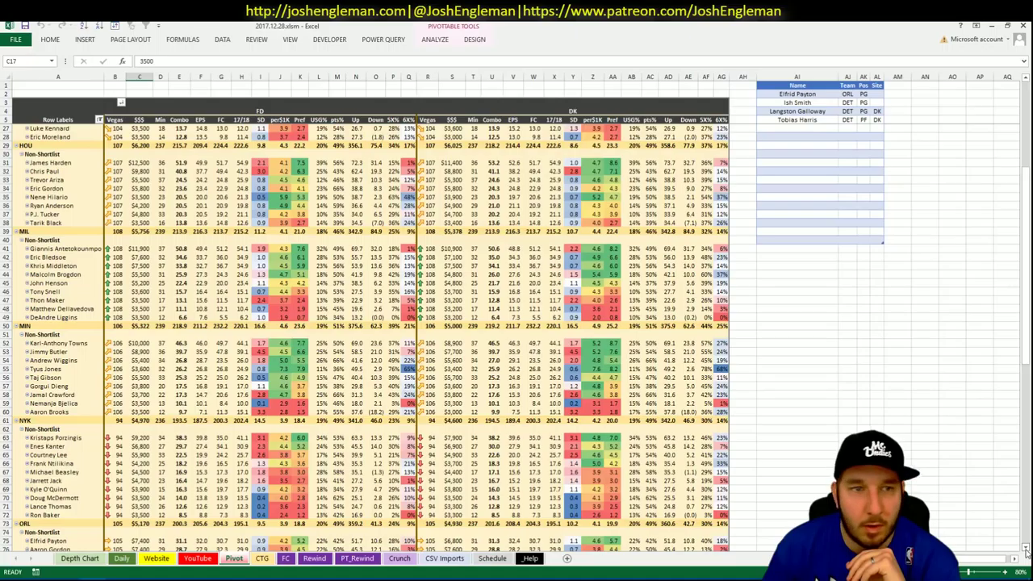
# Add James Harden to the recommended player list on the Pivot sheet.
pyautogui.click(1026, 549)
pyautogui.click(1026, 550)
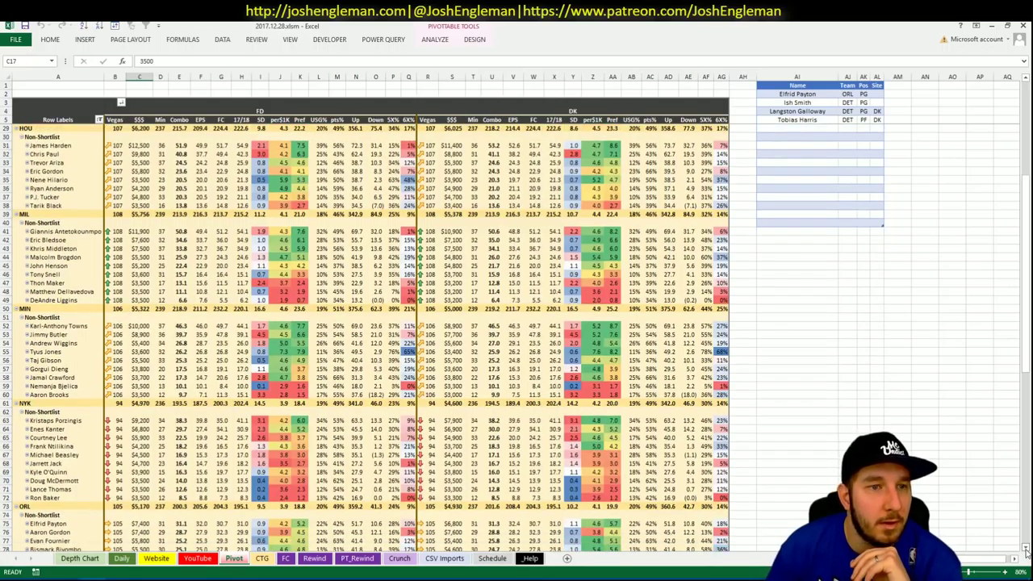
pyautogui.click(819, 128)
pyautogui.write('James Harden')
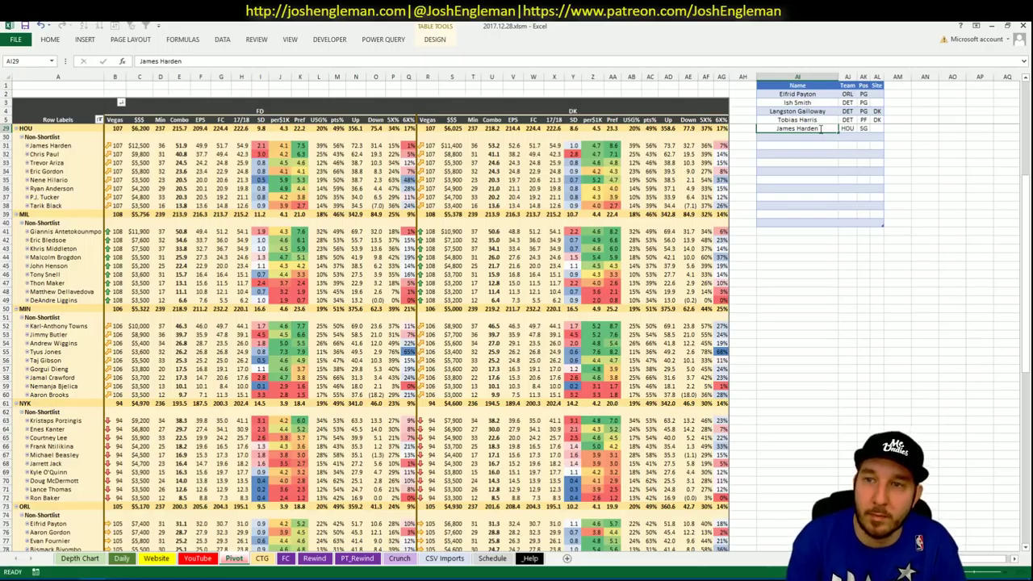
pyautogui.press('Tab')
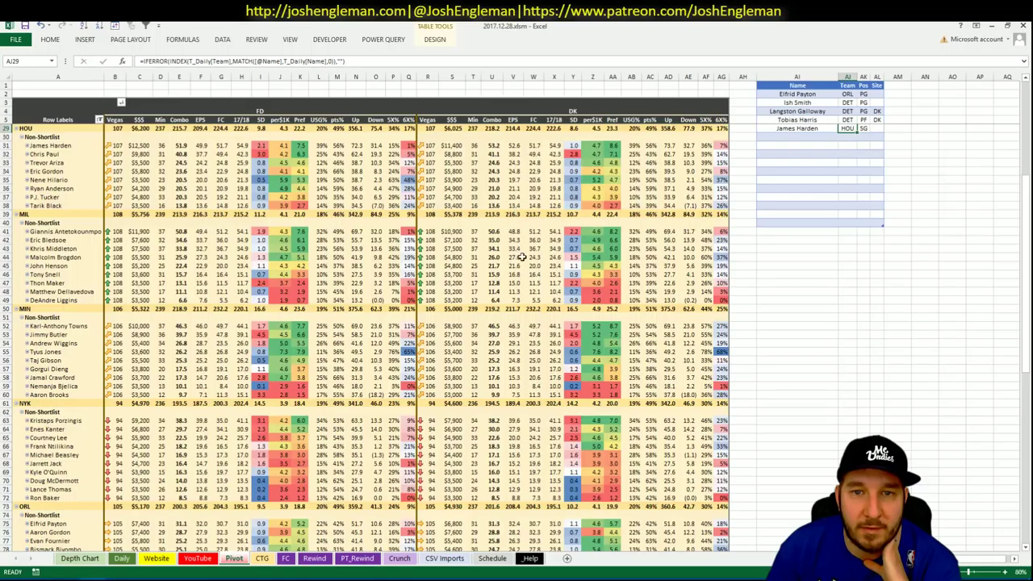
# Filter the recent game log on the YouTube sheet to team HOU.
pyautogui.click(263, 559)
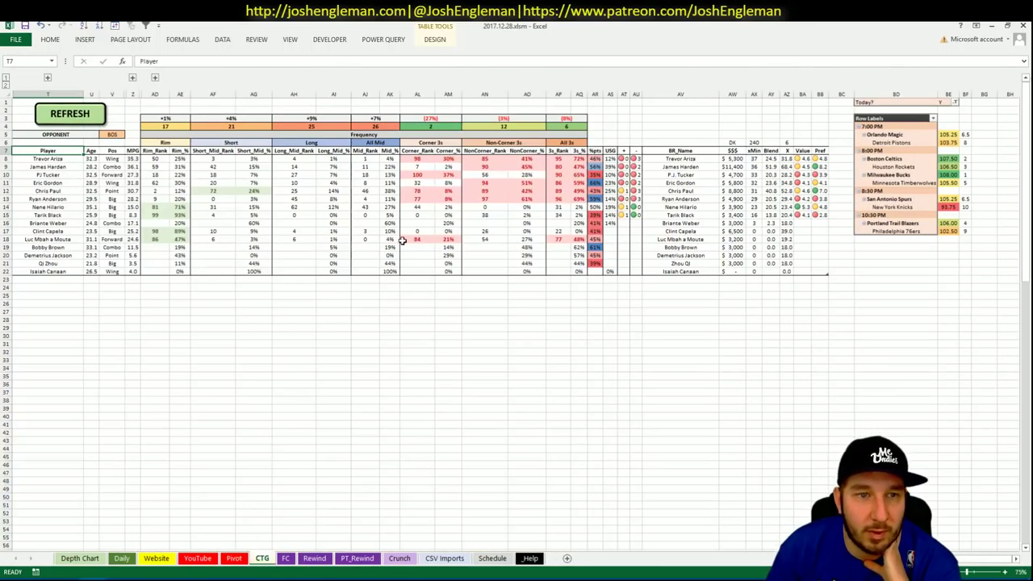
pyautogui.click(197, 558)
pyautogui.click(307, 104)
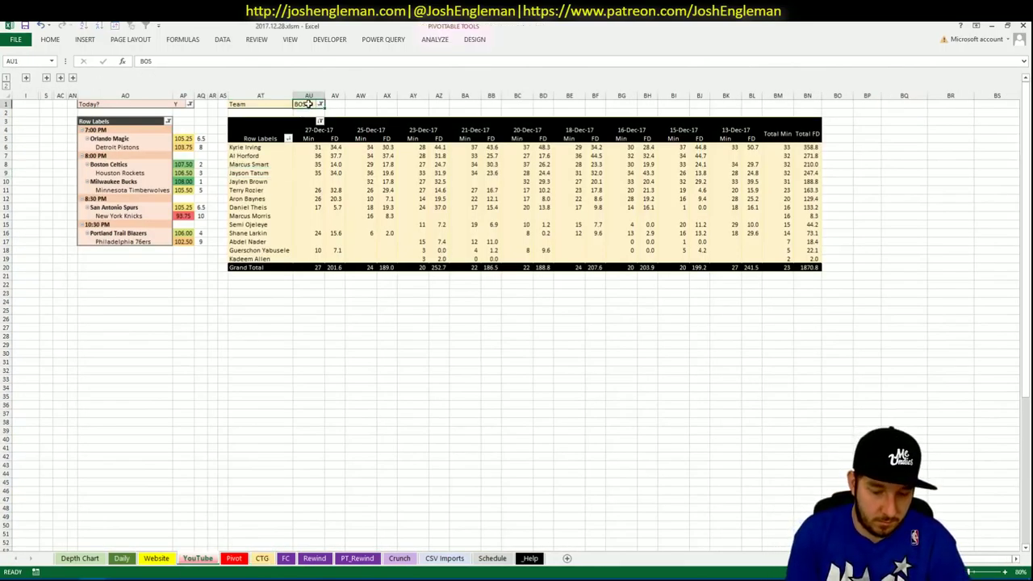
pyautogui.write('HOU')
pyautogui.press('Return')
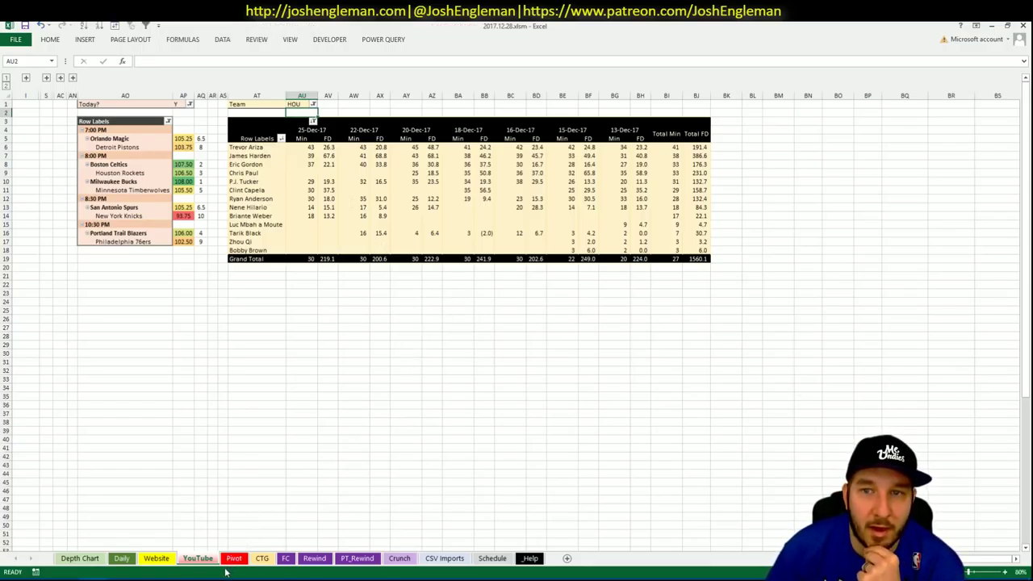
# Check the Rockets' shot frequencies on the CTG sheet and add Nene Hilario to the recommended player list on the Pivot sheet.
pyautogui.click(262, 559)
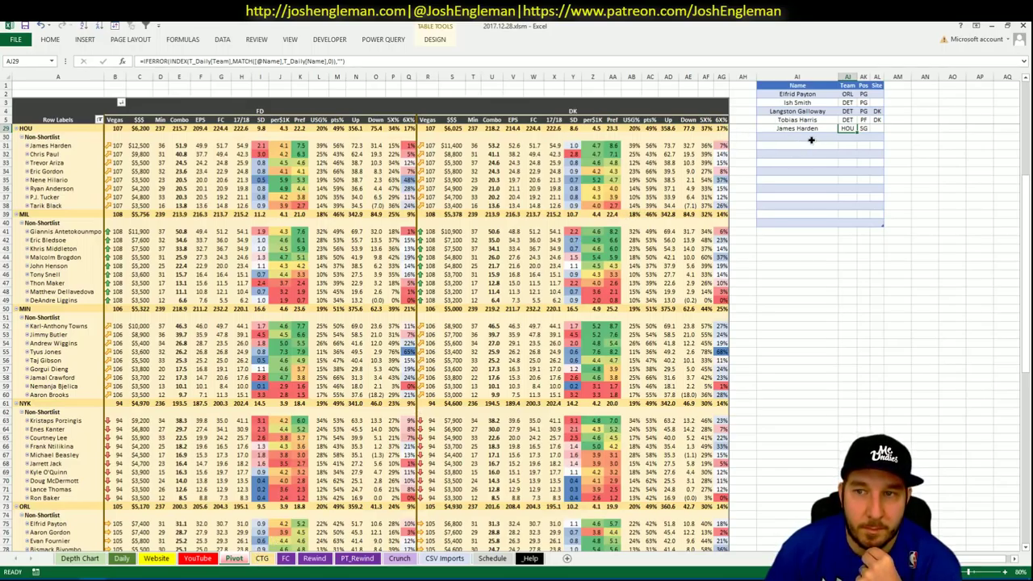
pyautogui.click(811, 138)
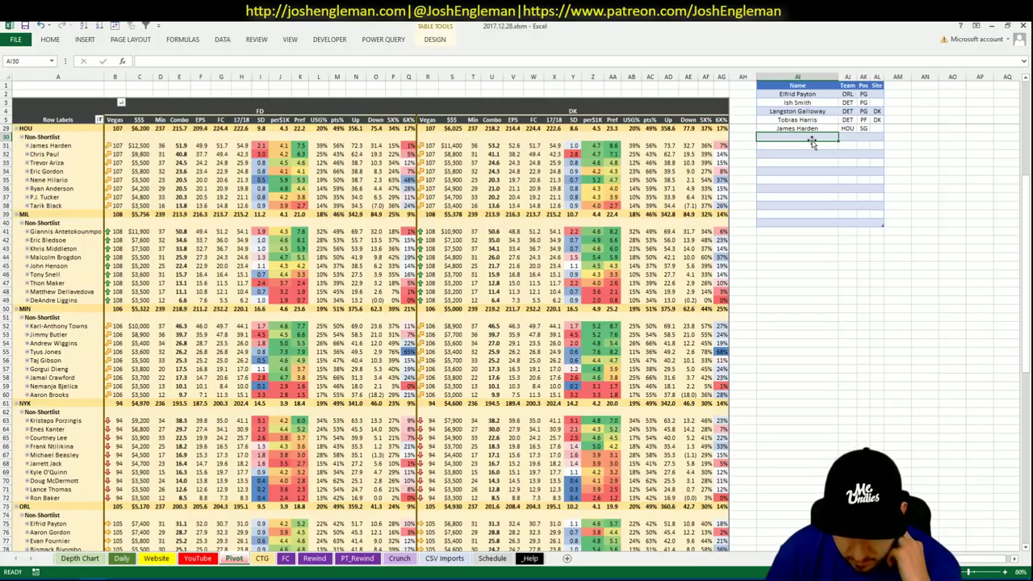
pyautogui.click(262, 559)
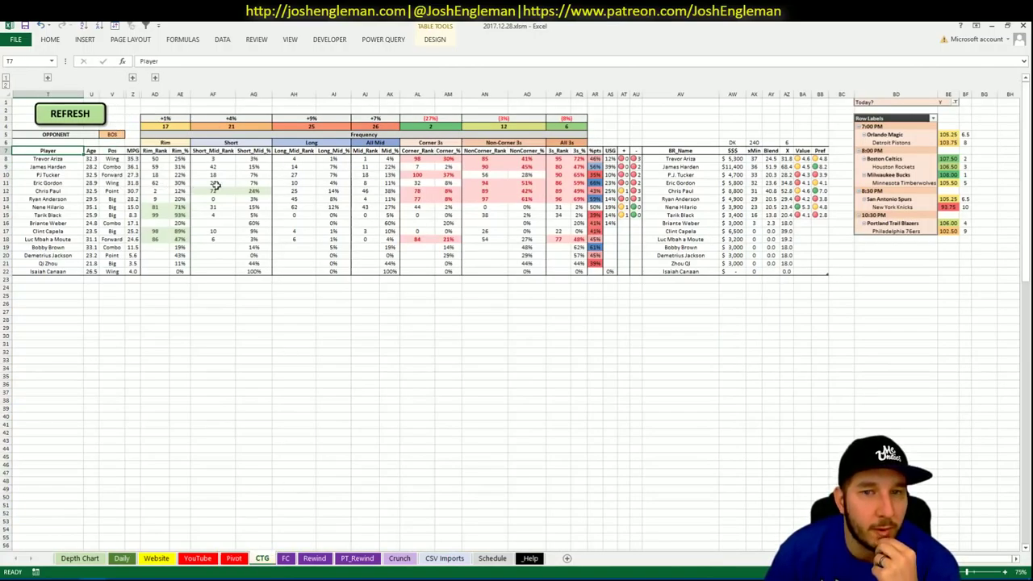
pyautogui.click(443, 158)
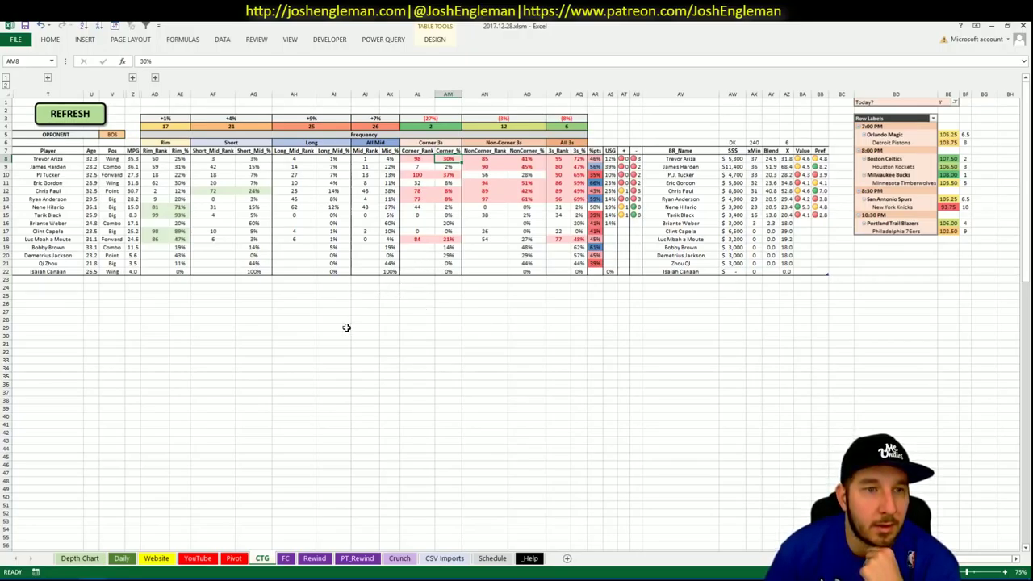
pyautogui.click(233, 558)
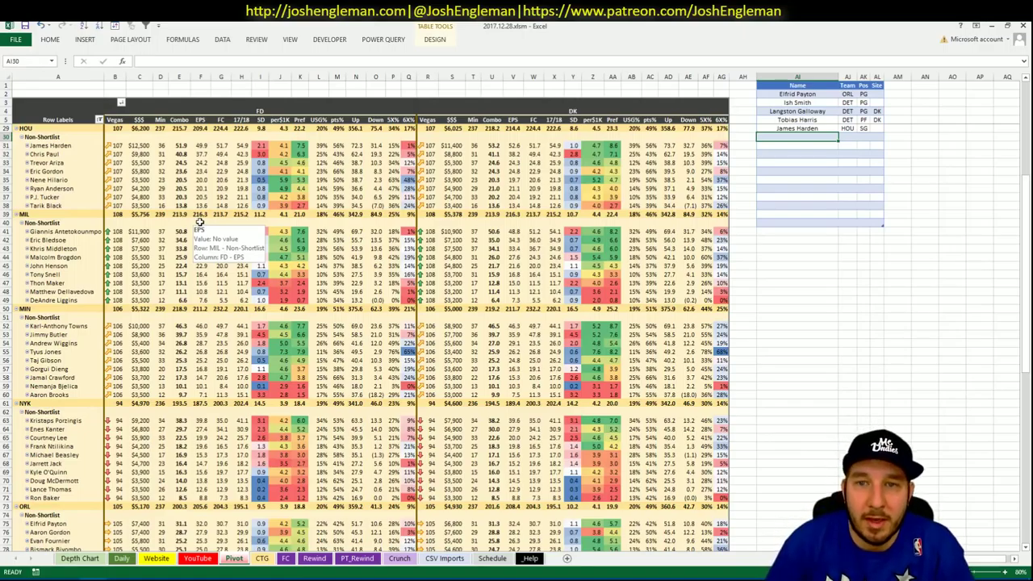
pyautogui.click(714, 183)
pyautogui.click(813, 138)
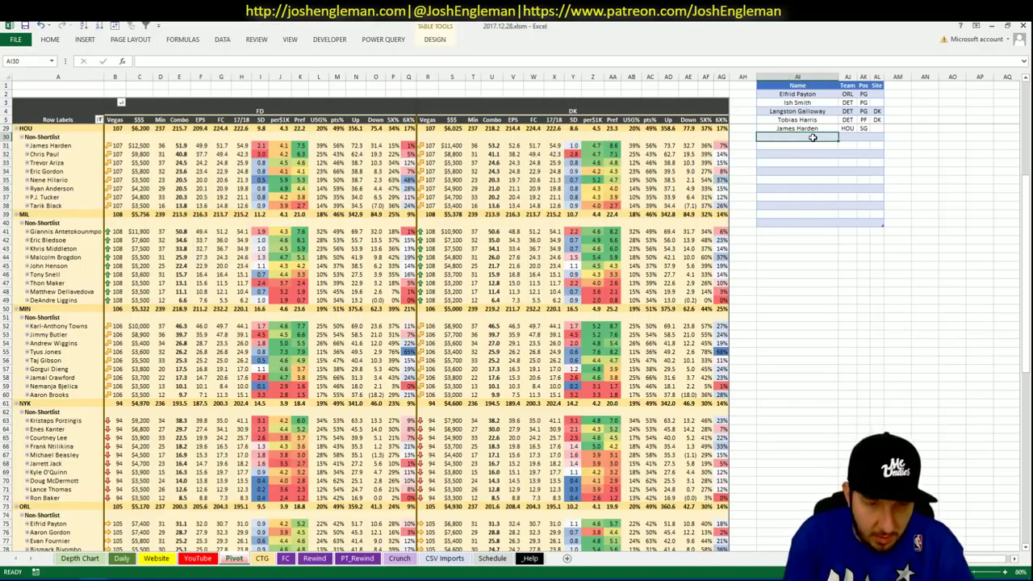
pyautogui.write('Nene Hi')
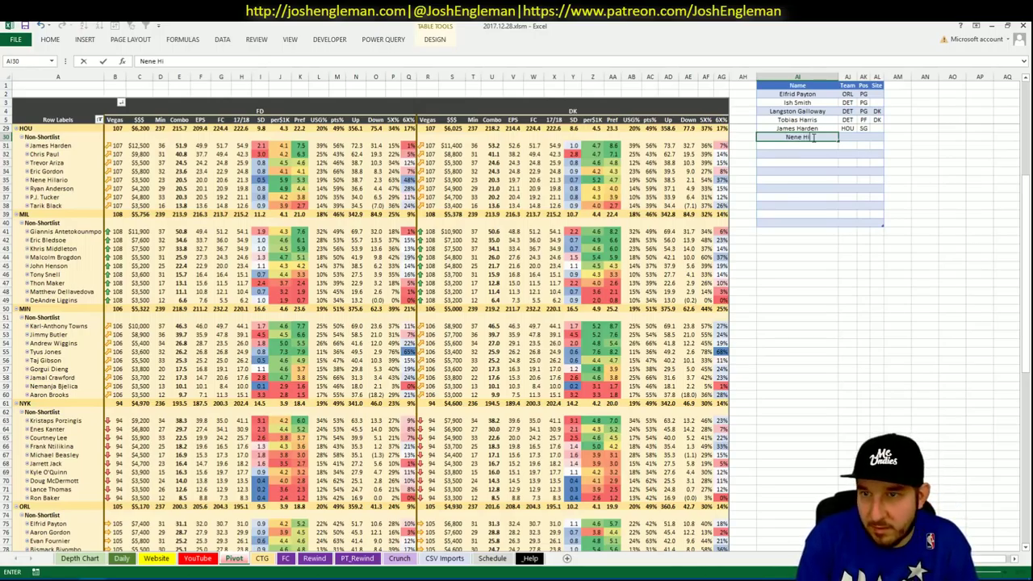
pyautogui.write('lario')
pyautogui.press('Return')
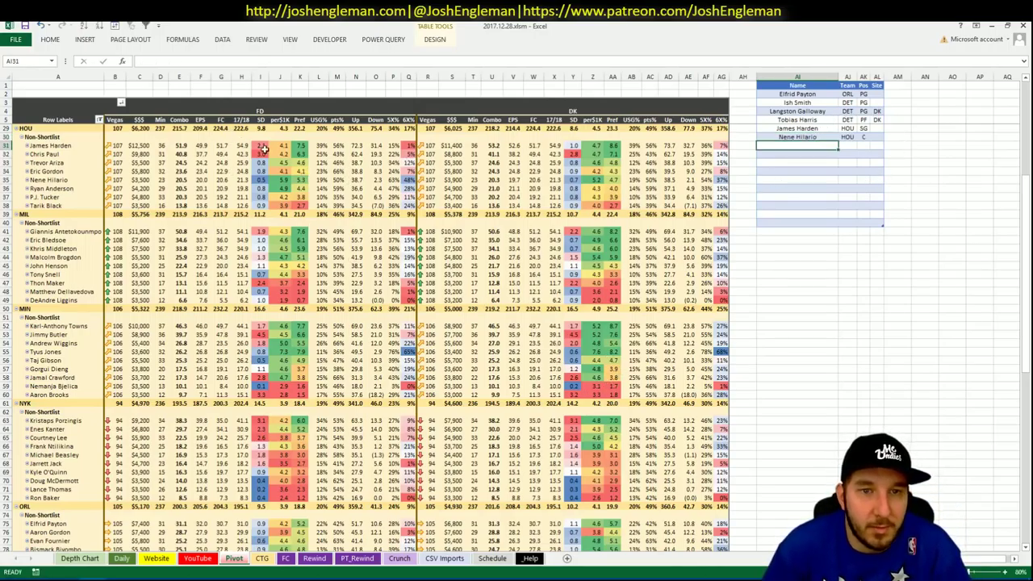
# Return to the shot-frequency table on the CTG sheet.
pyautogui.click(345, 180)
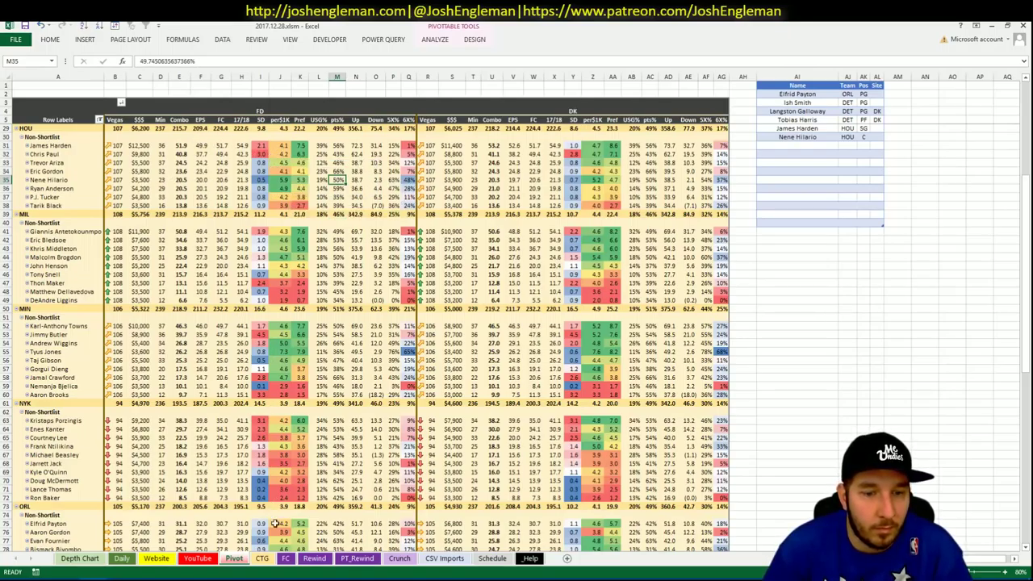
pyautogui.click(235, 559)
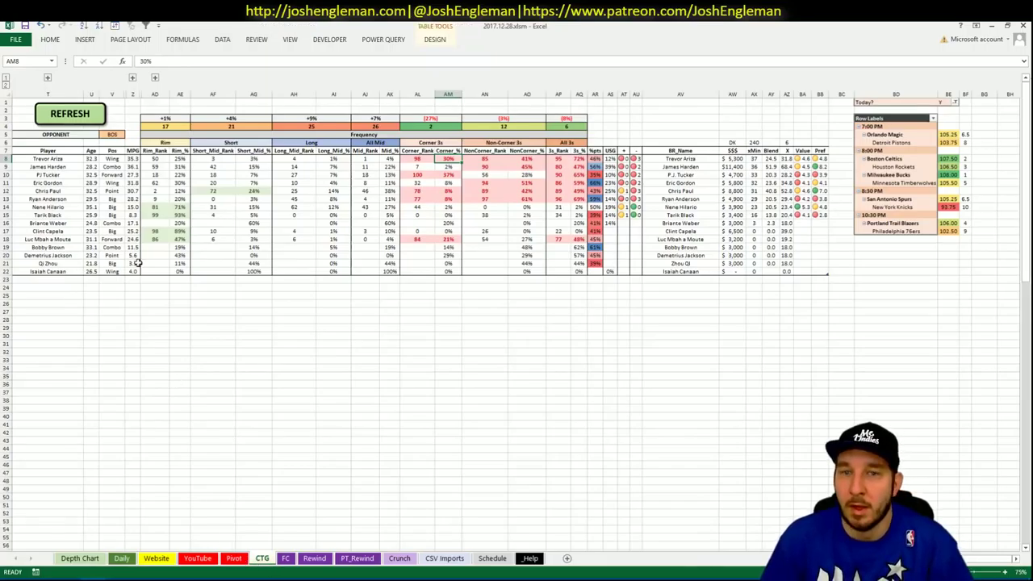
pyautogui.click(113, 134)
pyautogui.write('MIL')
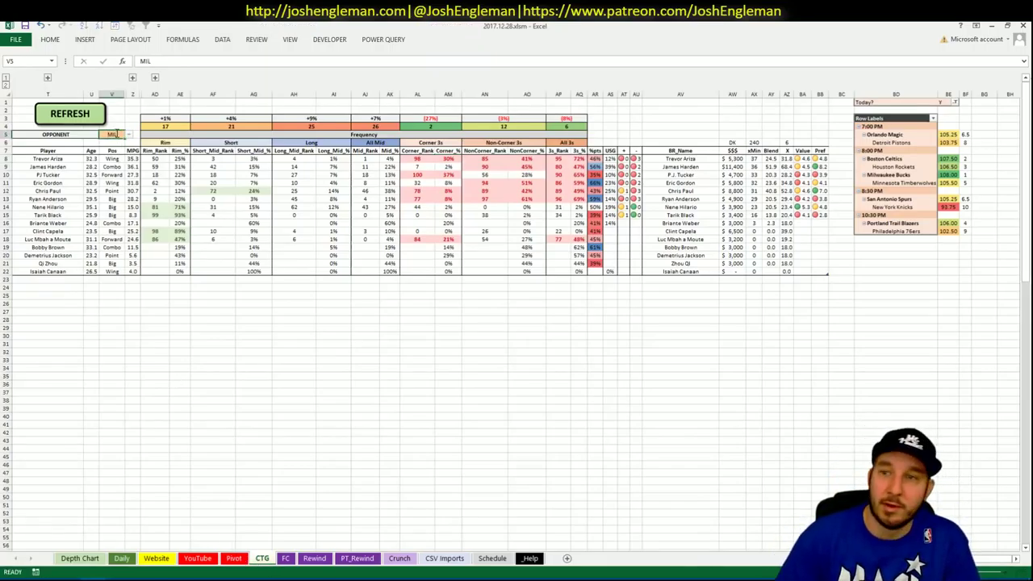
pyautogui.press('Tab')
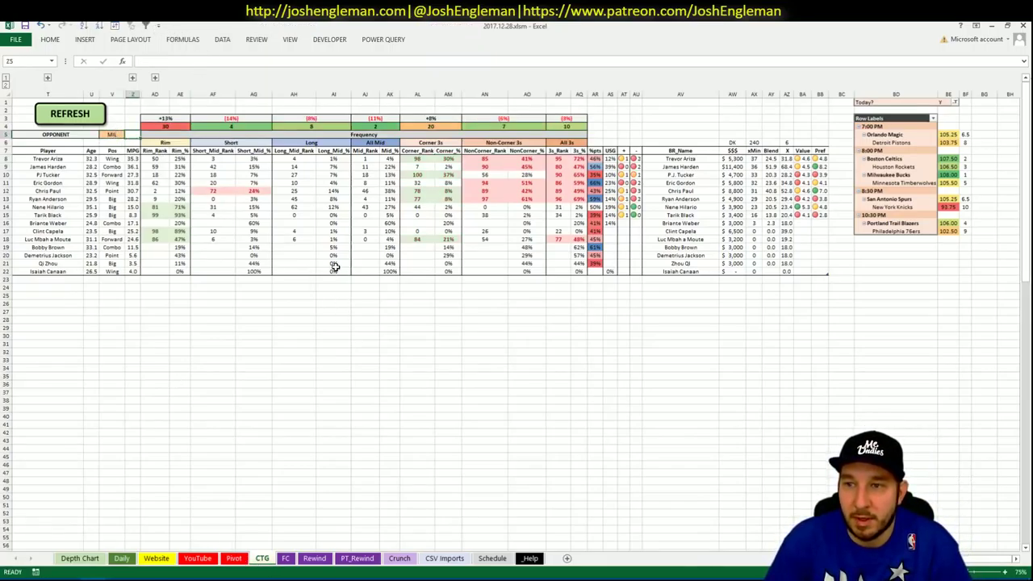
# Set the opponent on the CTG sheet to MIN.
pyautogui.click(113, 134)
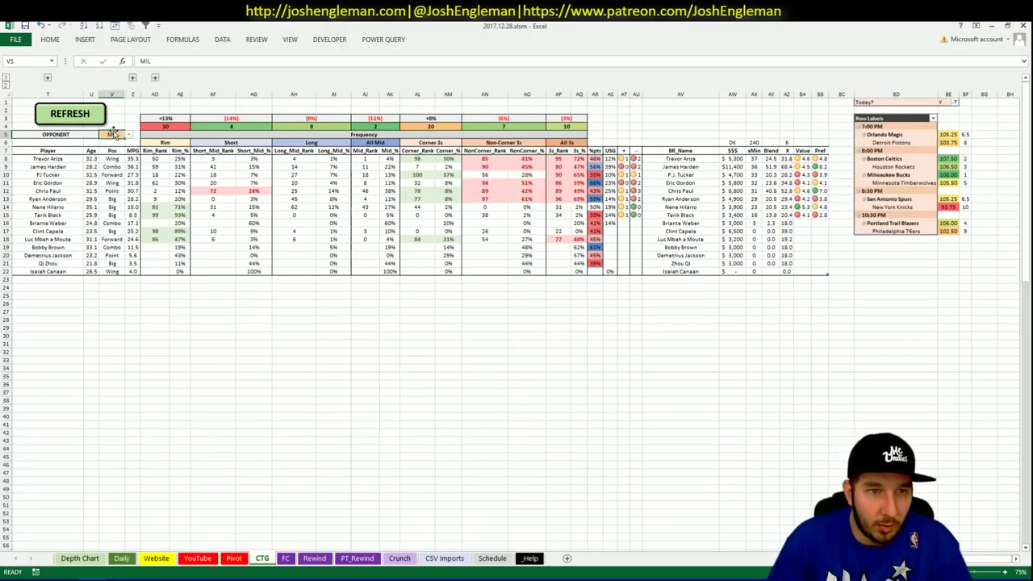
pyautogui.write('MIN')
pyautogui.press('Tab')
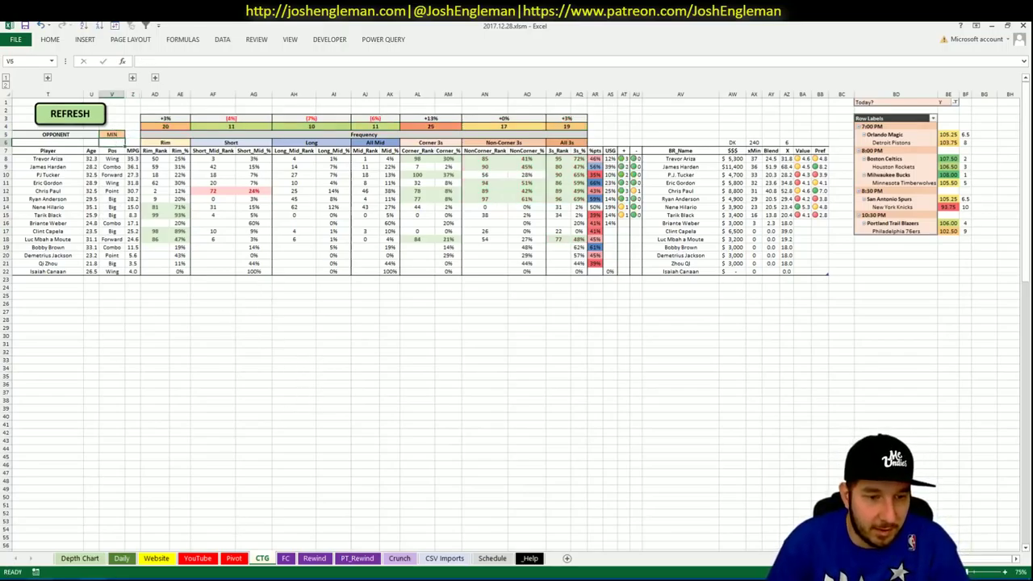
# Switch to the browser and open the Milwaukee Bucks' shooting frequency table on Cleaning the Glass.
pyautogui.hotkey('alt', 'Tab')
pyautogui.click(242, 107)
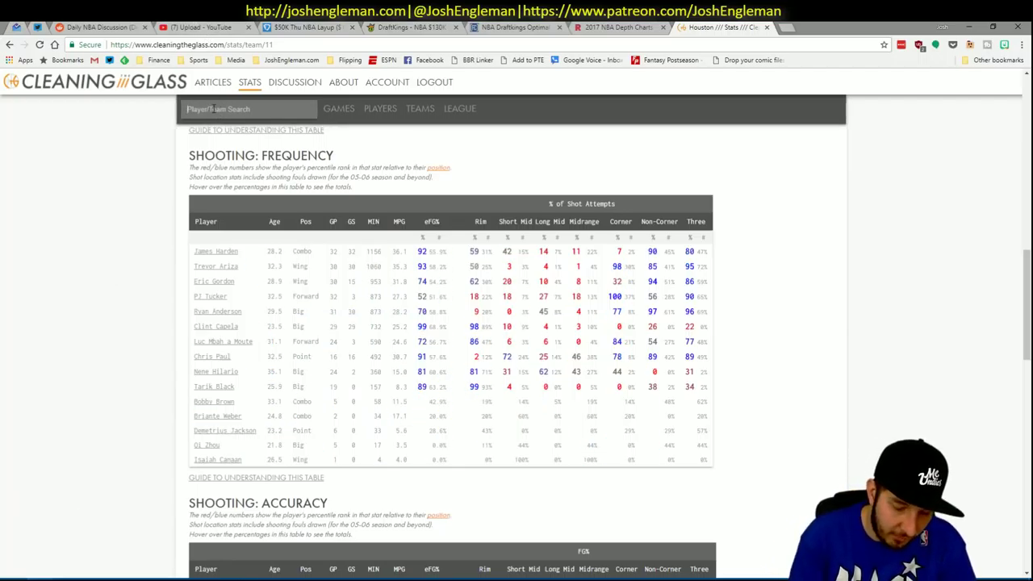
pyautogui.write('mil')
pyautogui.press('Down')
pyautogui.press('Return')
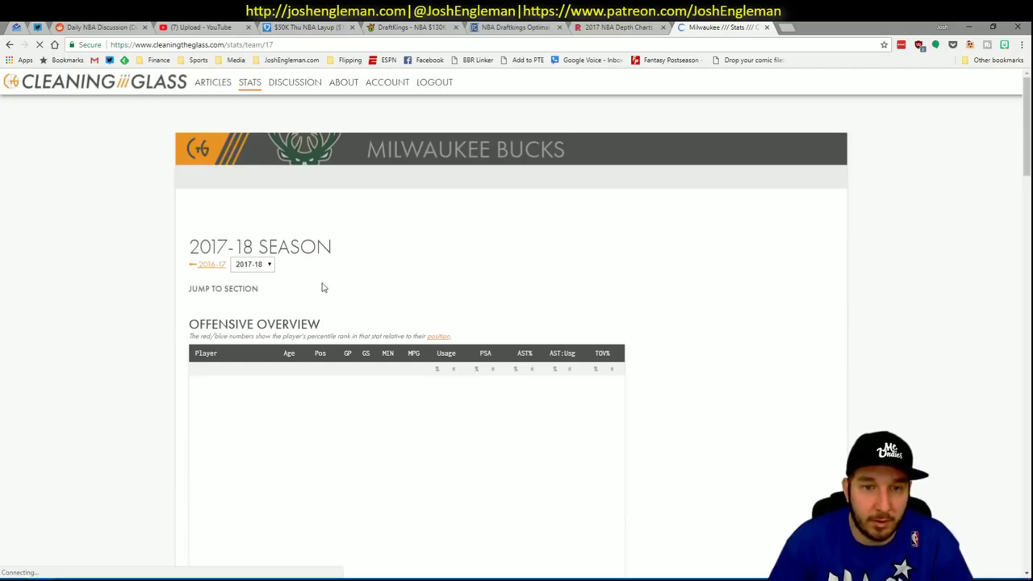
pyautogui.click(350, 302)
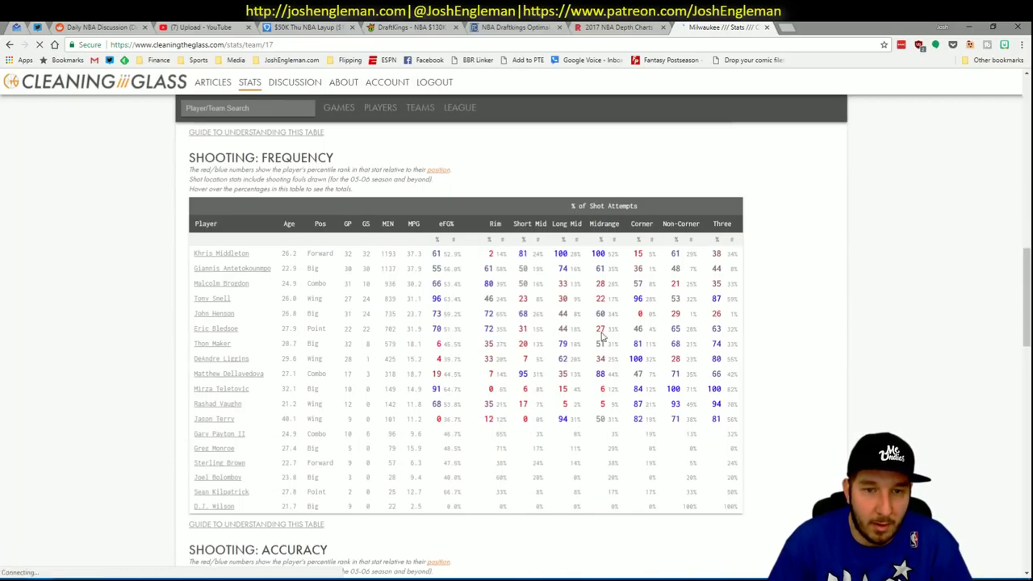
# Copy all player rows of the Bucks' shooting frequency table and load them into the workbook's CTG sheet.
pyautogui.moveTo(739, 504); pyautogui.dragTo(191, 251)
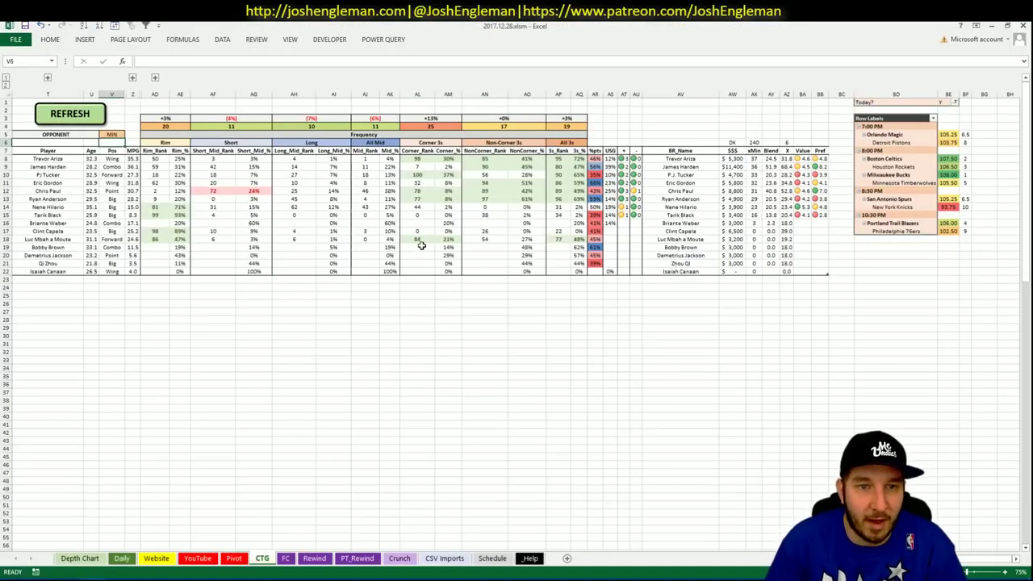
pyautogui.click(85, 115)
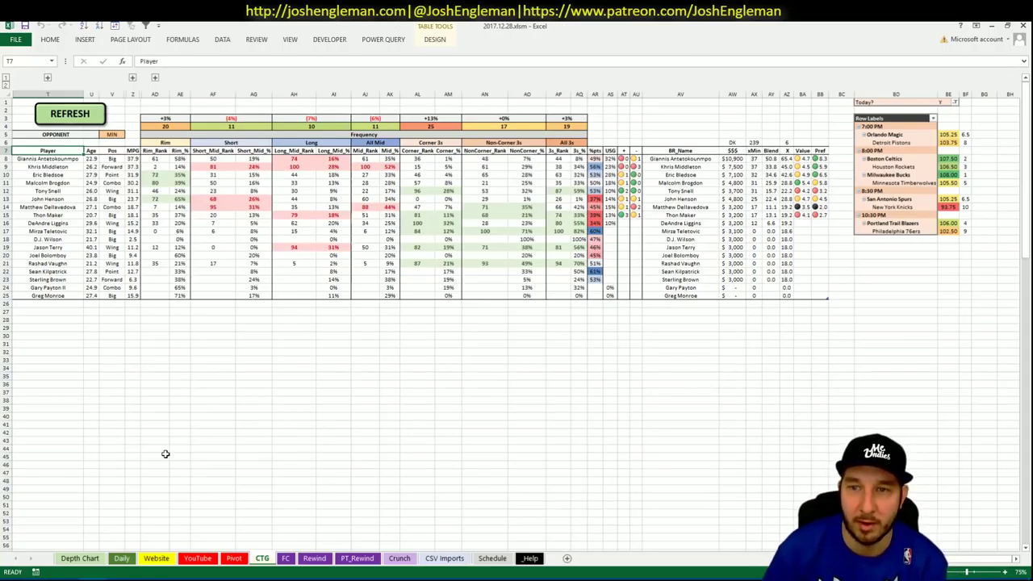
# Add Giannis Antetokounmpo to the recommended player list on the Pivot sheet.
pyautogui.click(234, 559)
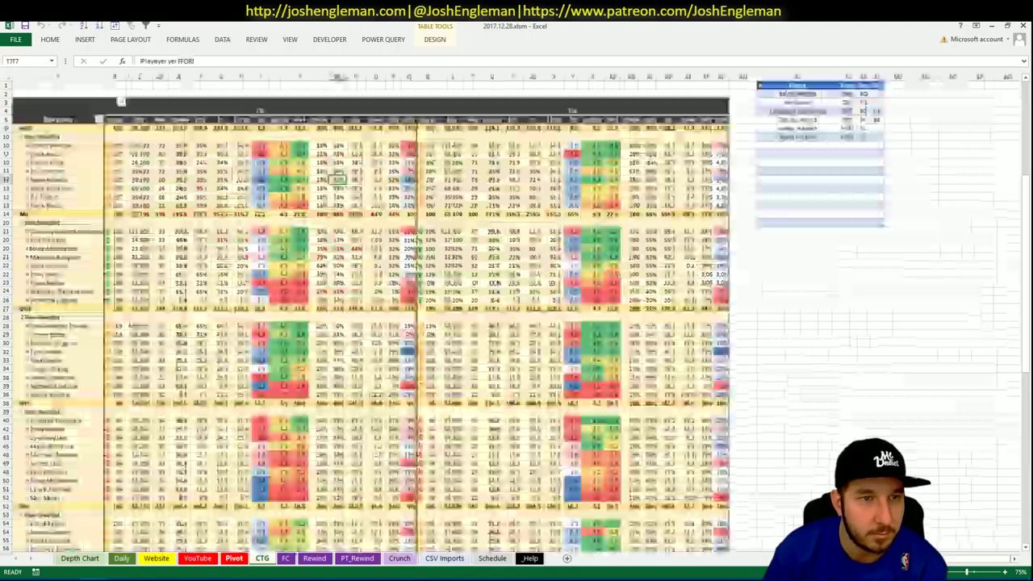
pyautogui.scroll(-3, 228, 421)
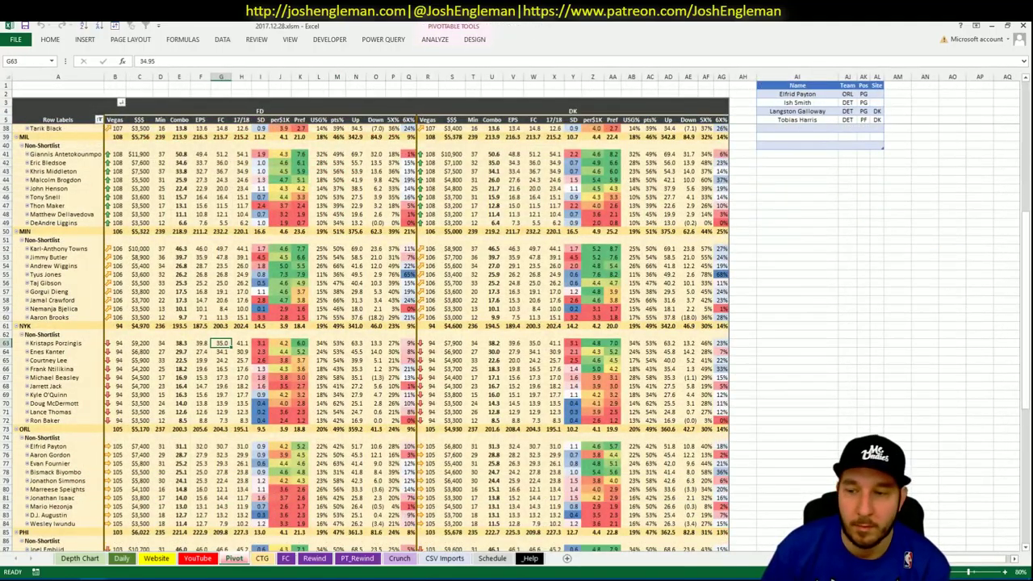
pyautogui.click(1026, 549)
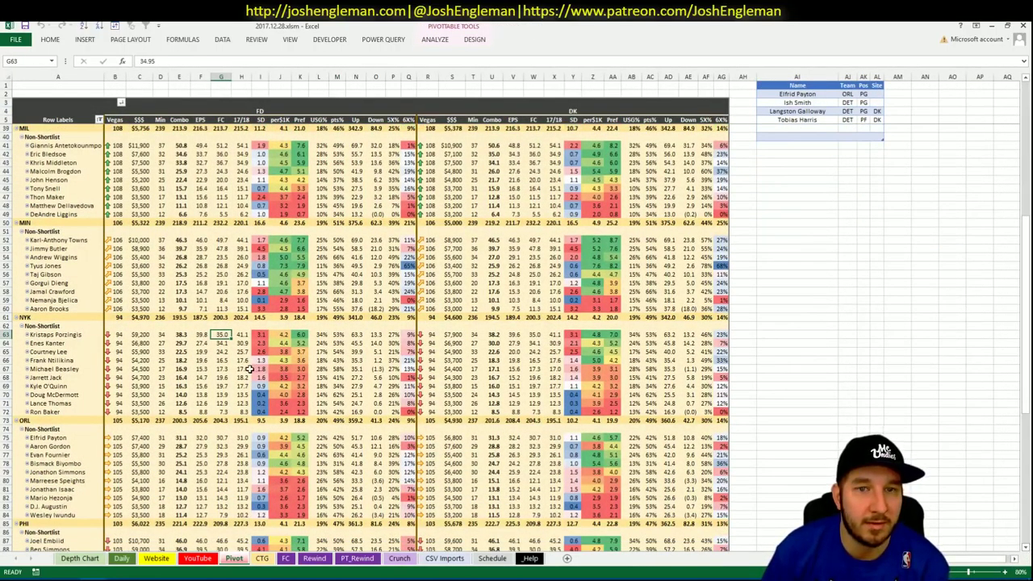
pyautogui.click(789, 129)
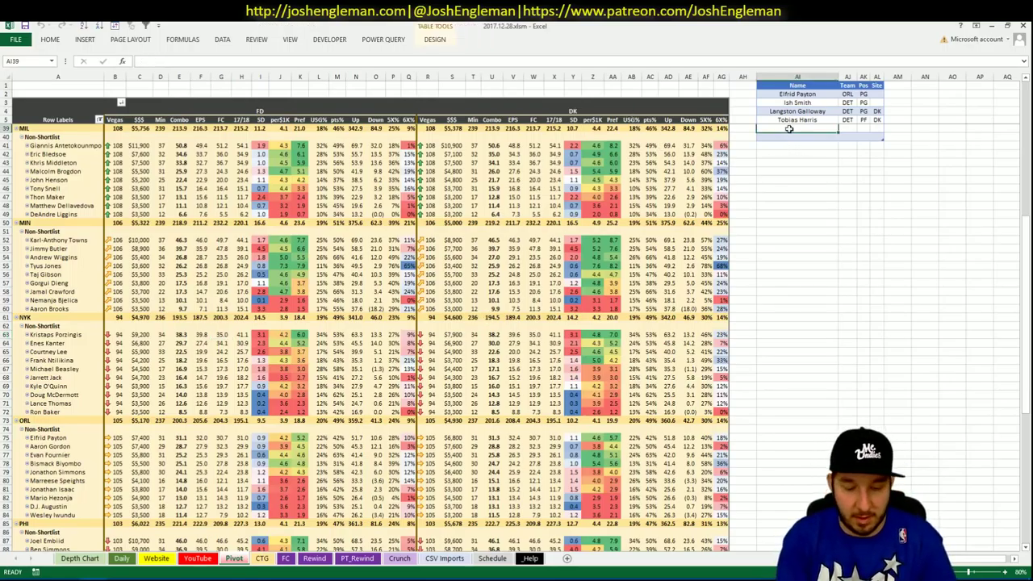
pyautogui.write('Giannis')
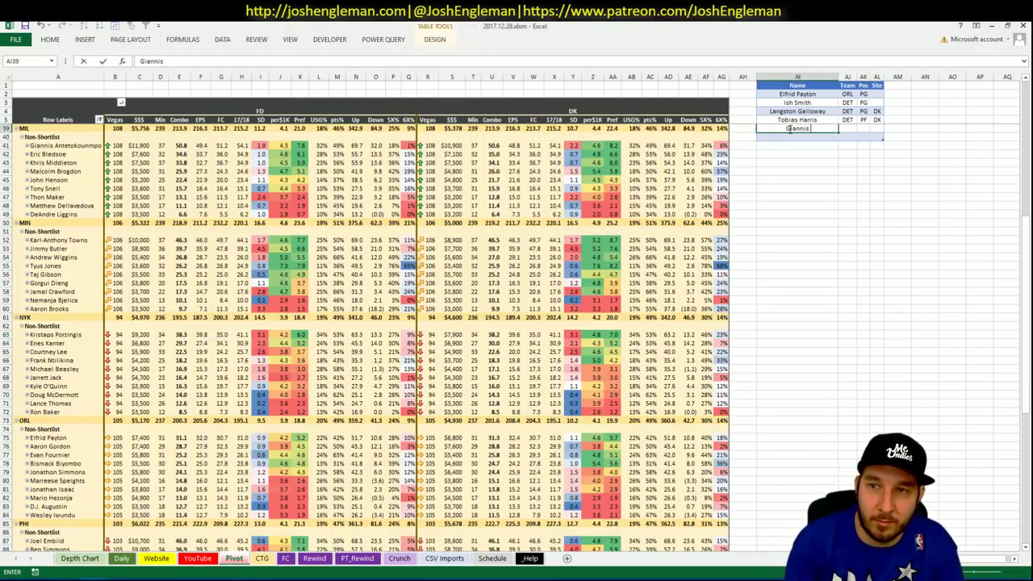
pyautogui.write(' Antetokounmpo')
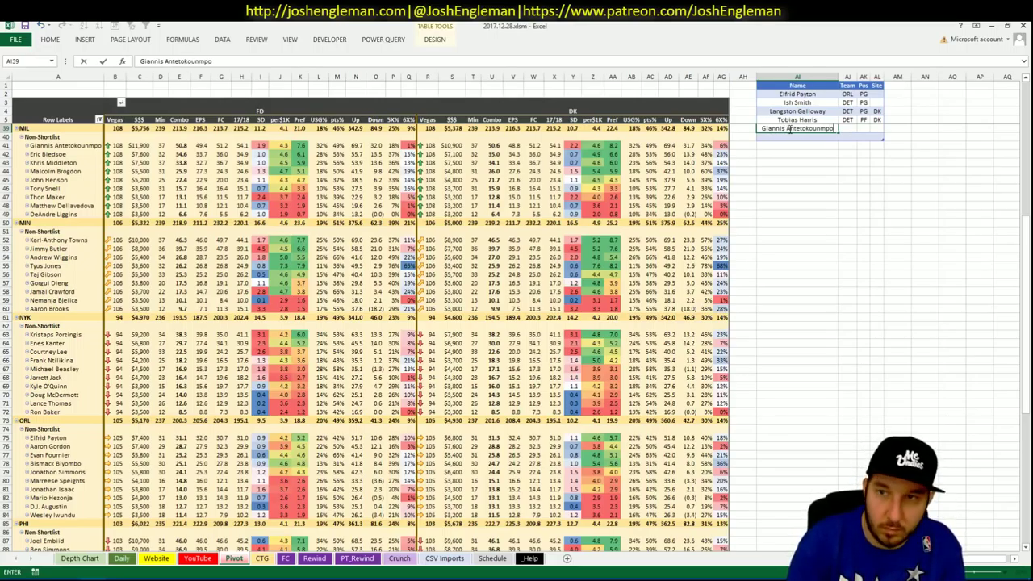
pyautogui.hotkey('ctrl', 'Return')
pyautogui.press('Return')
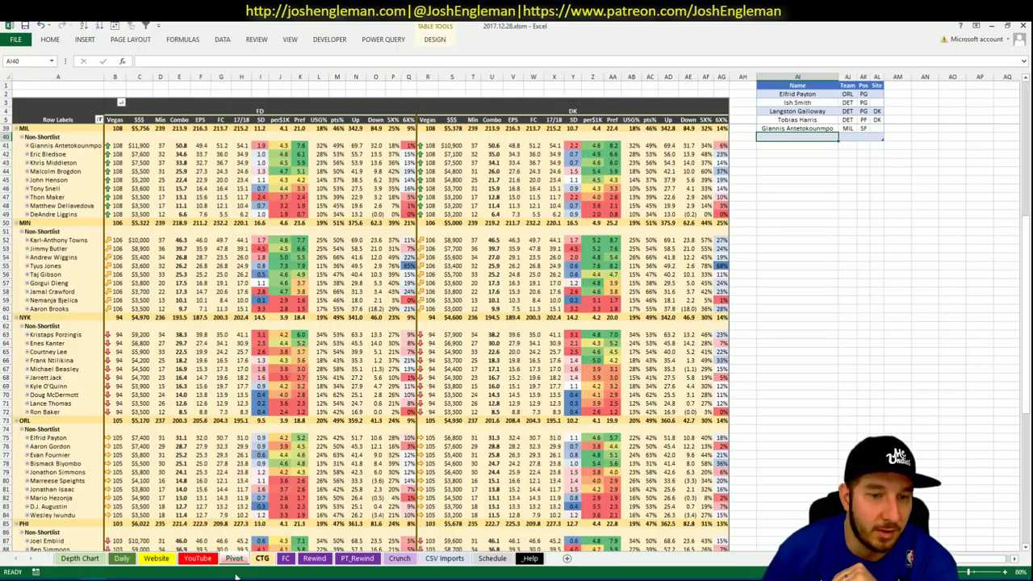
# Filter the recent game log on the YouTube sheet to team MIL.
pyautogui.click(197, 558)
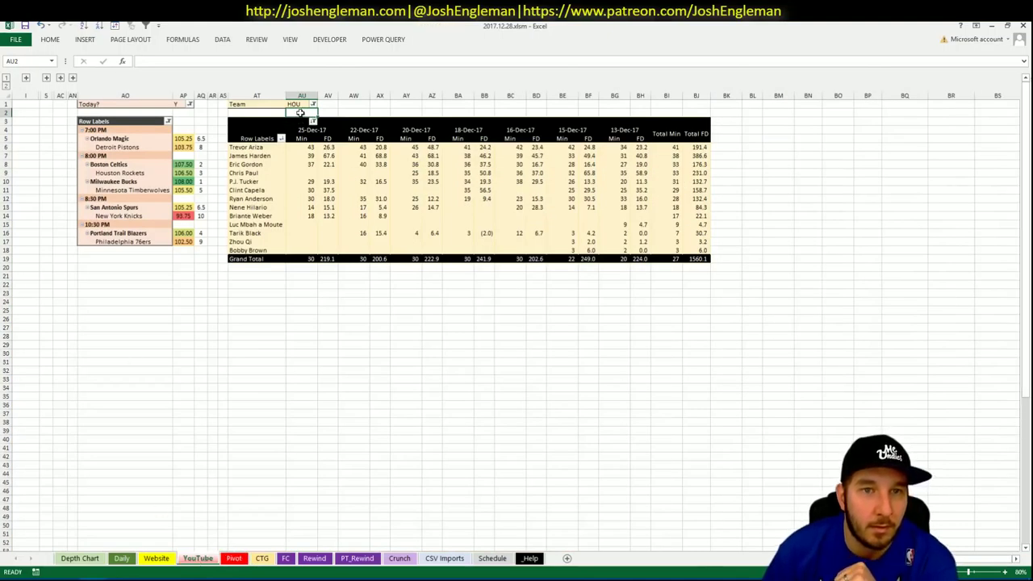
pyautogui.click(298, 104)
pyautogui.write('MM')
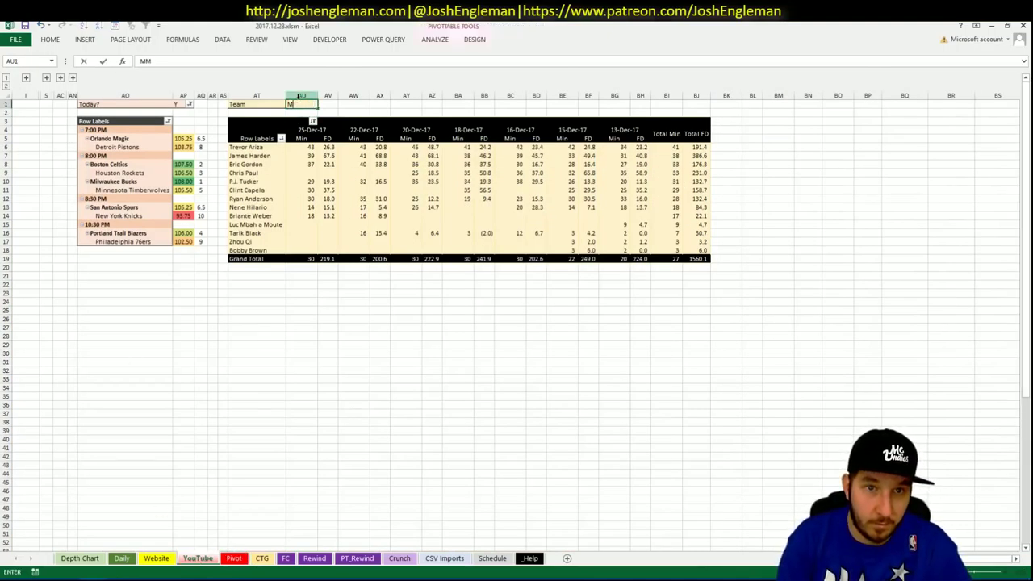
pyautogui.press('BackSpace')
pyautogui.write('IL')
pyautogui.press('Return')
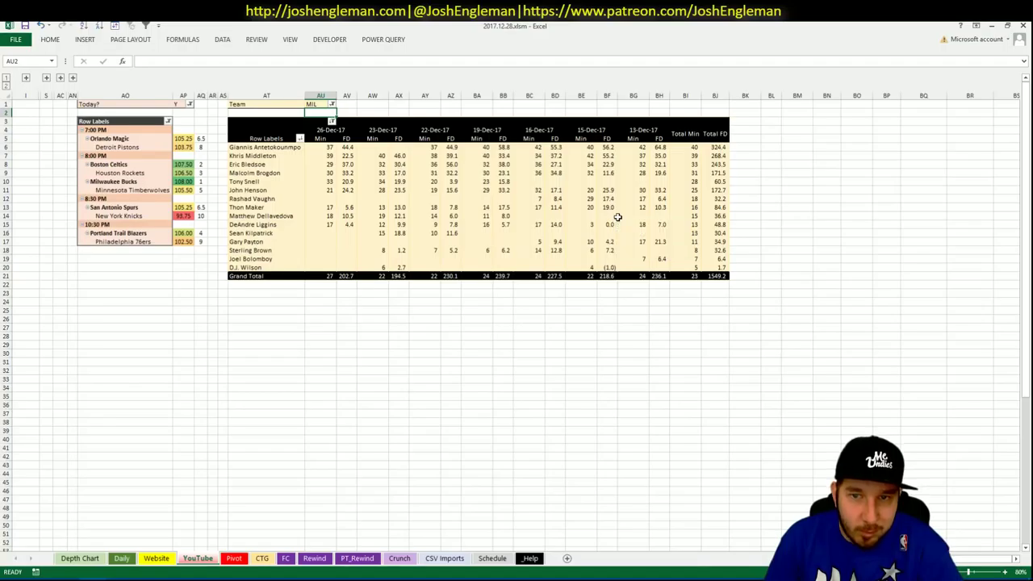
# Check Malcolm Brogdon's FD and DK salaries on the Pivot sheet, and return to the Bucks' recent game log.
pyautogui.click(240, 562)
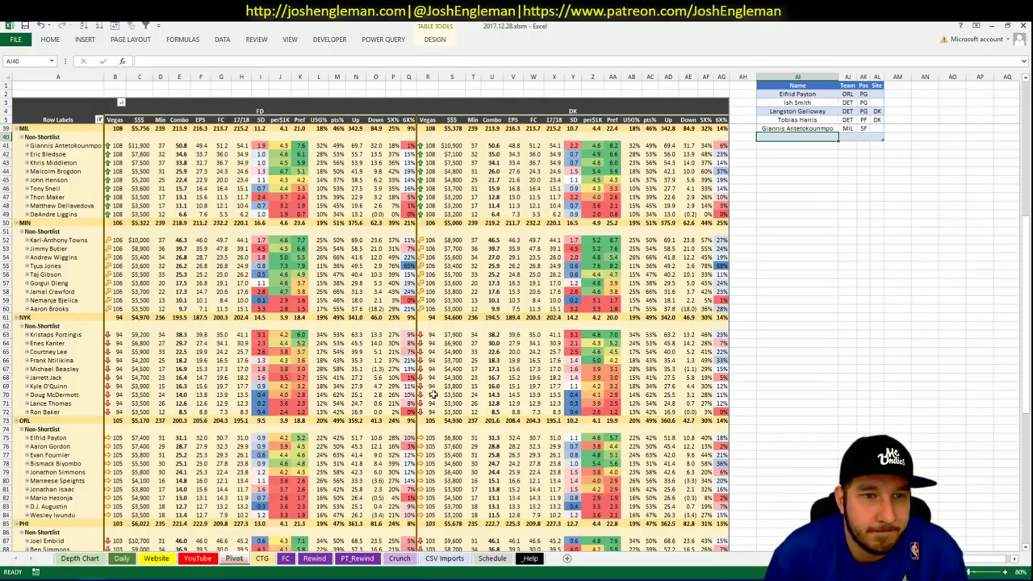
pyautogui.moveTo(323, 410)
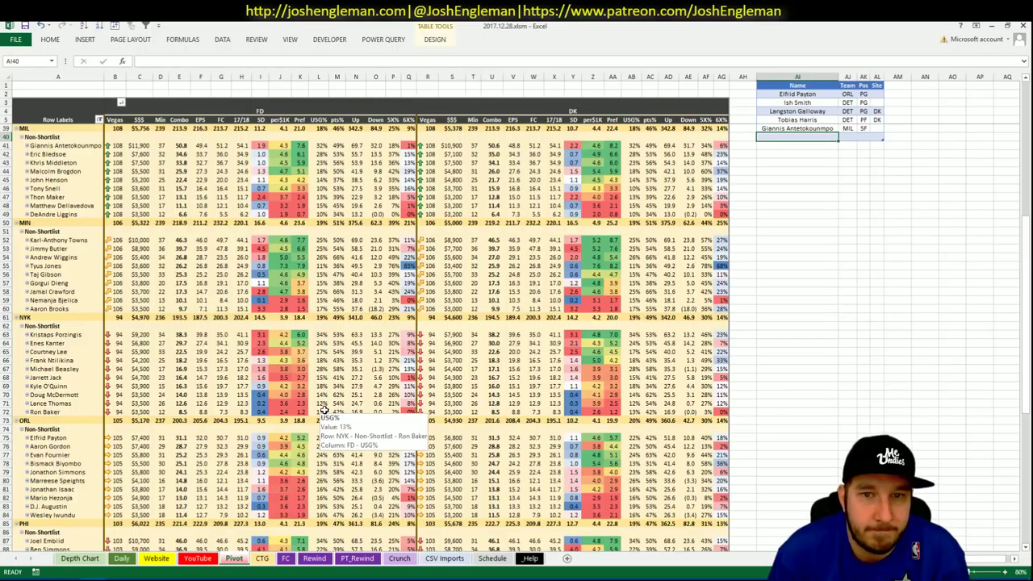
pyautogui.click(144, 172)
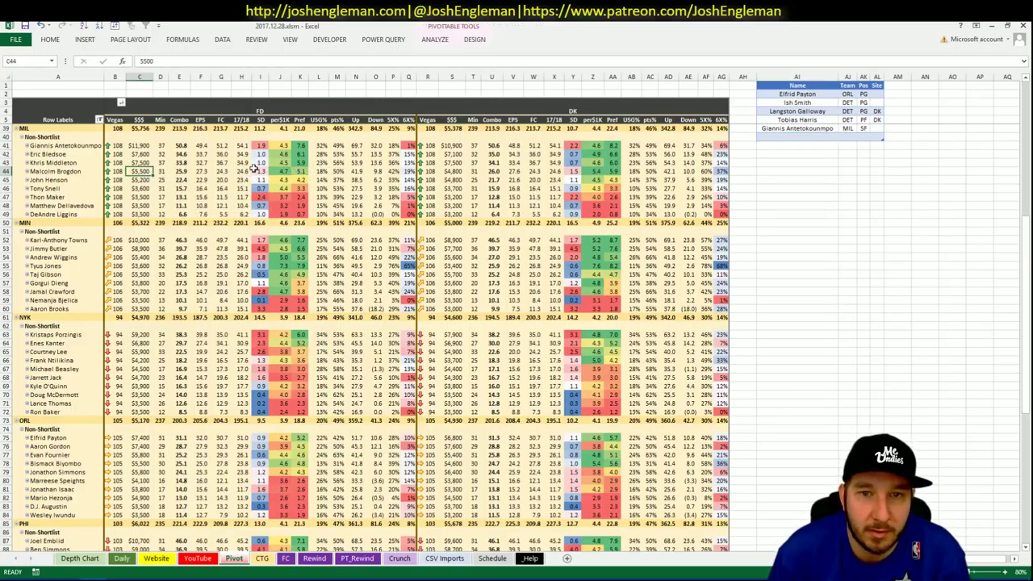
pyautogui.click(452, 171)
pyautogui.hotkey('ctrl', 'pageup')
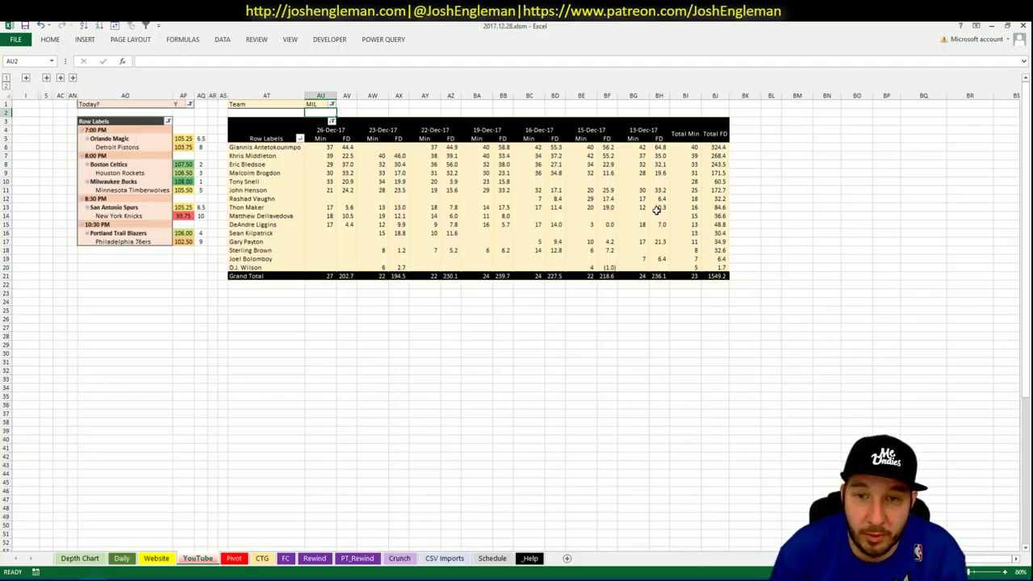
# Add Malcolm Brogdon to the recommended player list on the Pivot sheet, directly below Giannis Antetokounmpo.
pyautogui.click(235, 558)
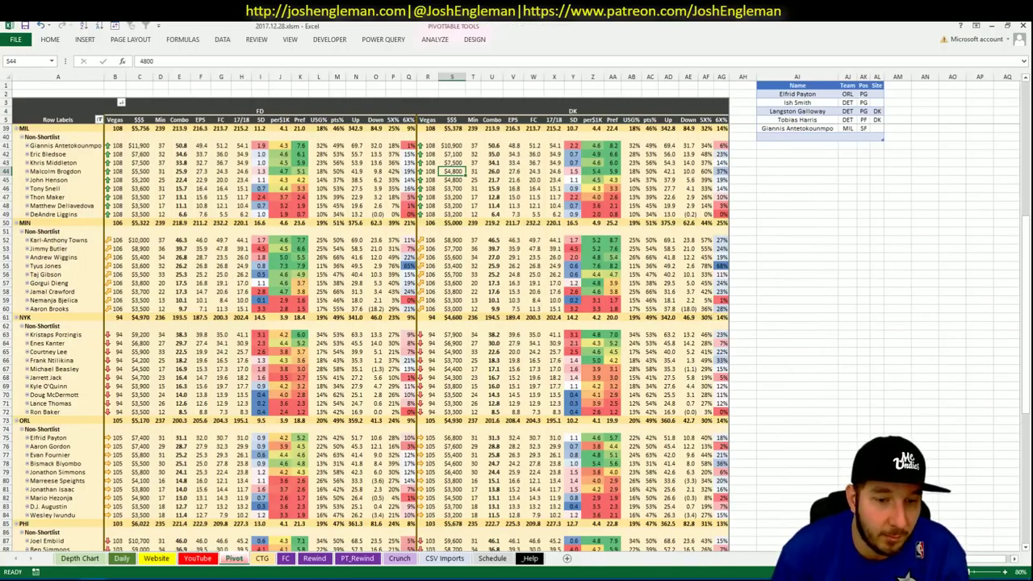
pyautogui.click(794, 138)
pyautogui.write('Ma')
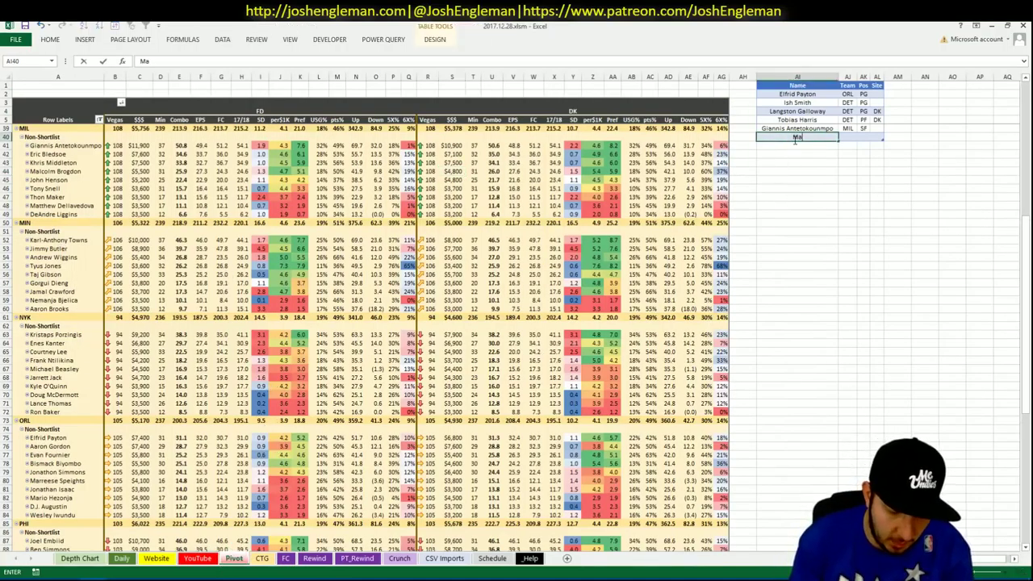
pyautogui.write('lcolm Brogdon')
pyautogui.press('Return')
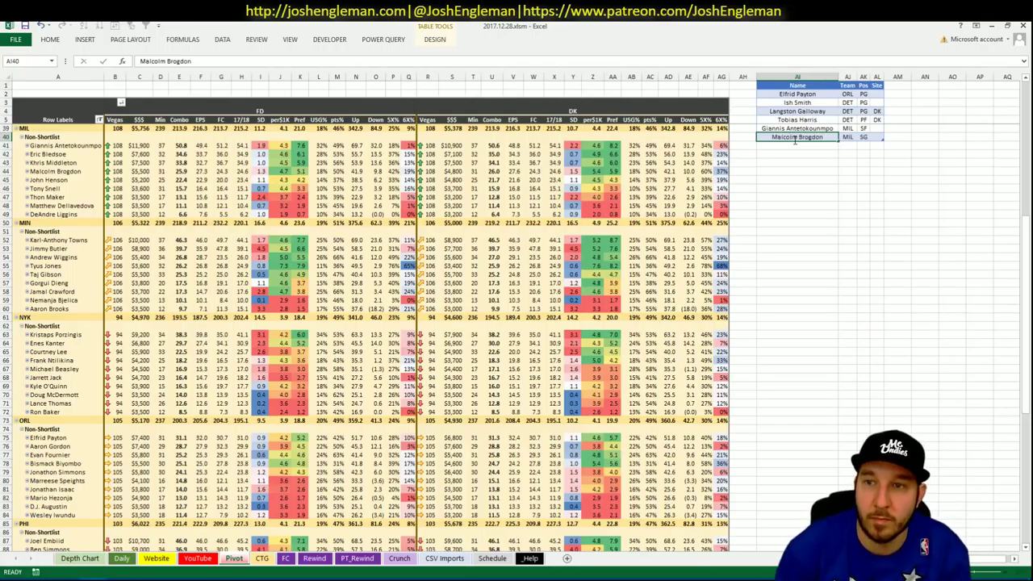
pyautogui.press('Return')
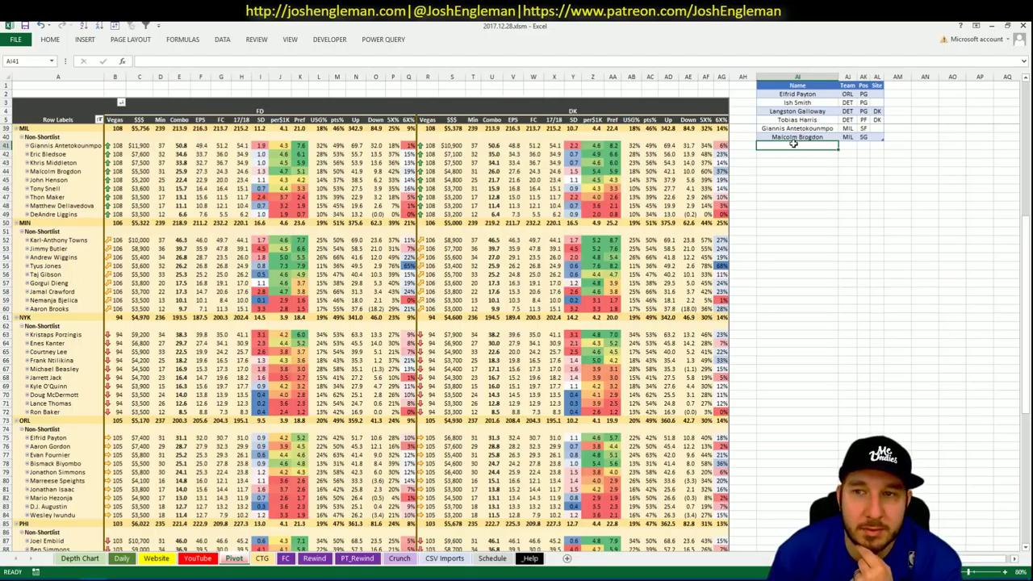
# Review the Bucks' shot-frequency data on the CTG sheet and add Eric Bledsoe to the Pivot sheet's player list, directly above Giannis Antetokounmpo.
pyautogui.scroll(2, 807, 135)
pyautogui.click(805, 171)
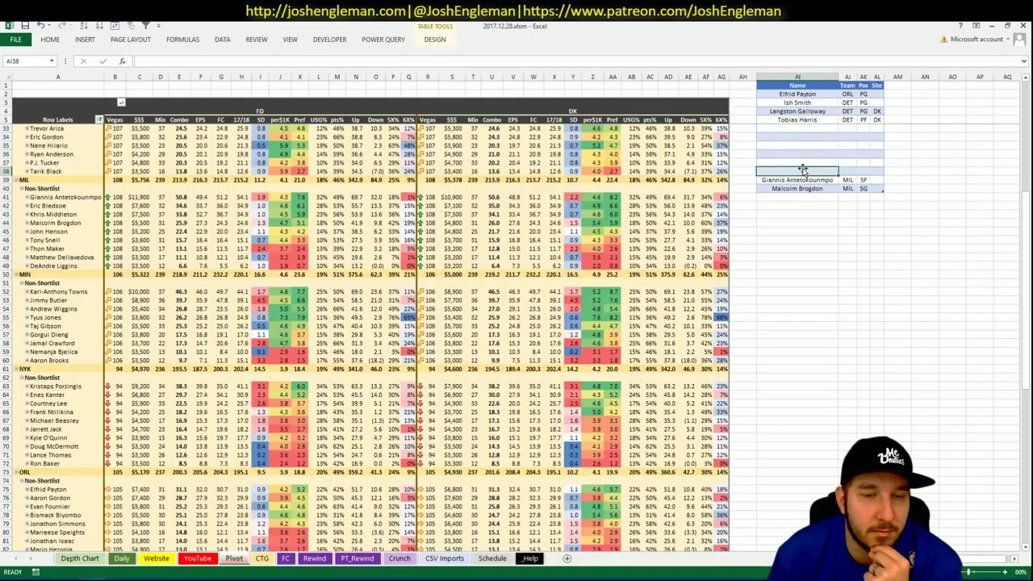
pyautogui.click(263, 558)
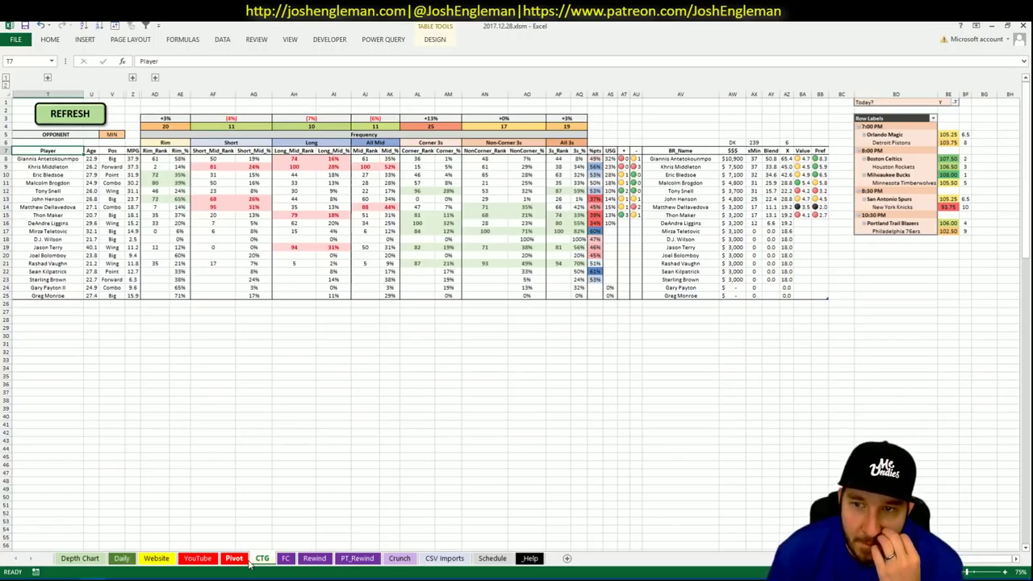
pyautogui.click(233, 562)
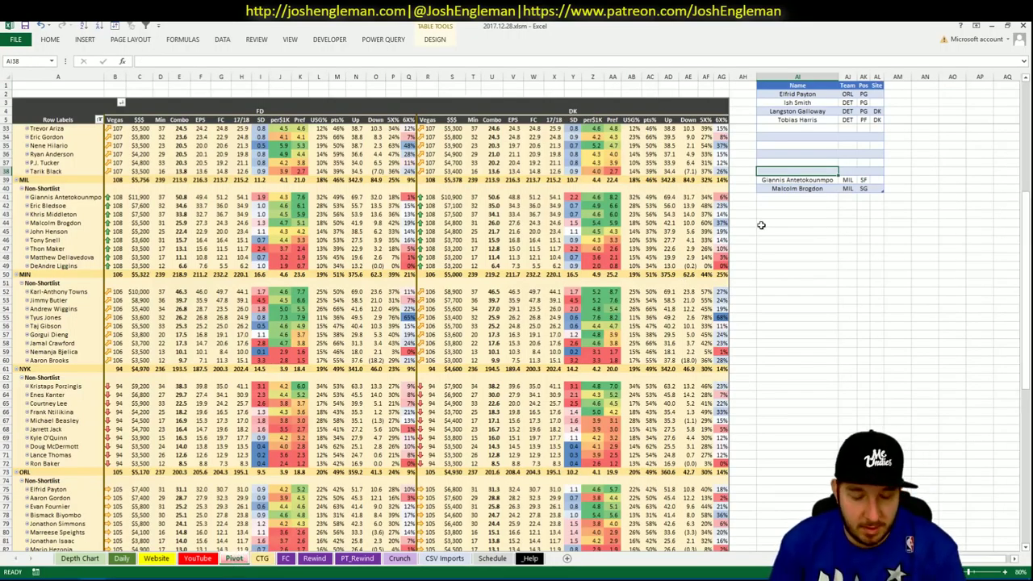
pyautogui.write('Eric Bledsoe')
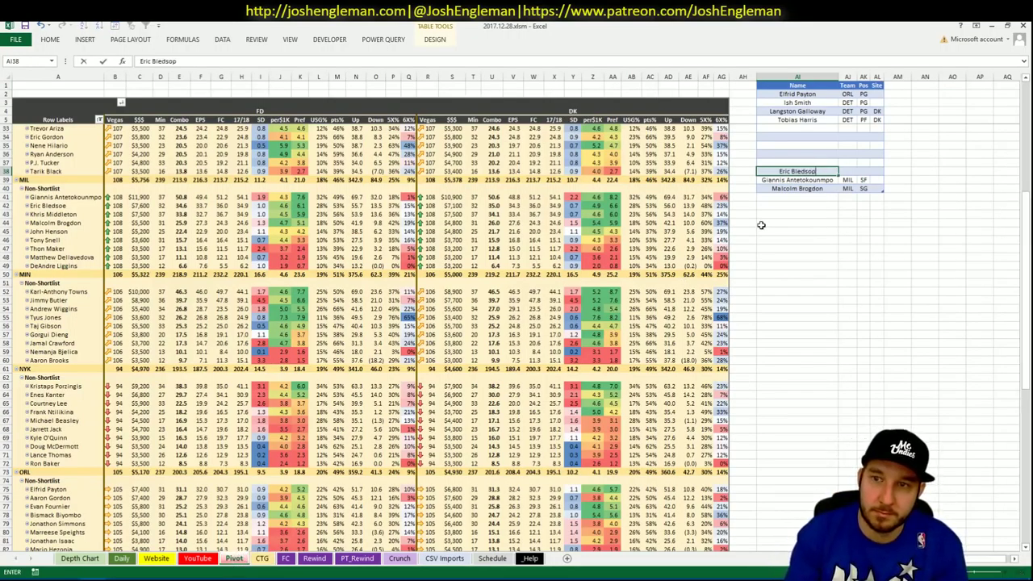
pyautogui.press('BackSpace')
pyautogui.write('e')
pyautogui.press('Return')
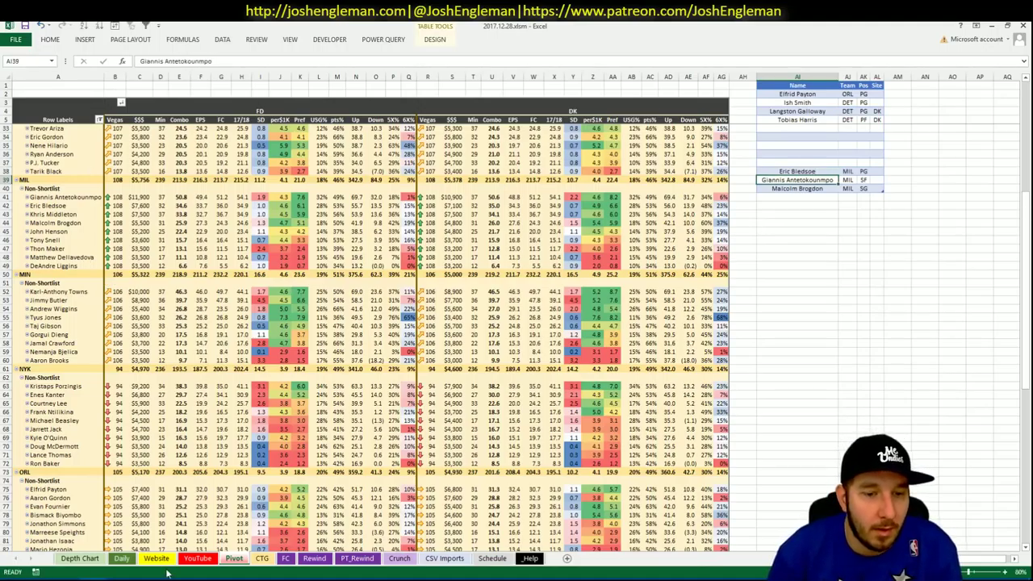
# Set the opponent on the CTG sheet to MIL.
pyautogui.click(233, 559)
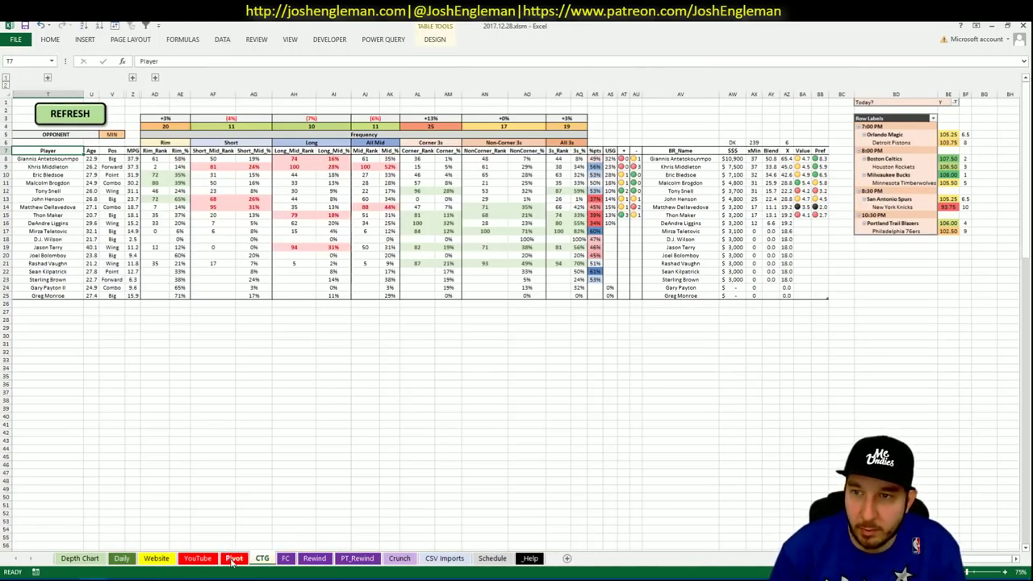
pyautogui.click(110, 135)
pyautogui.write('MIL')
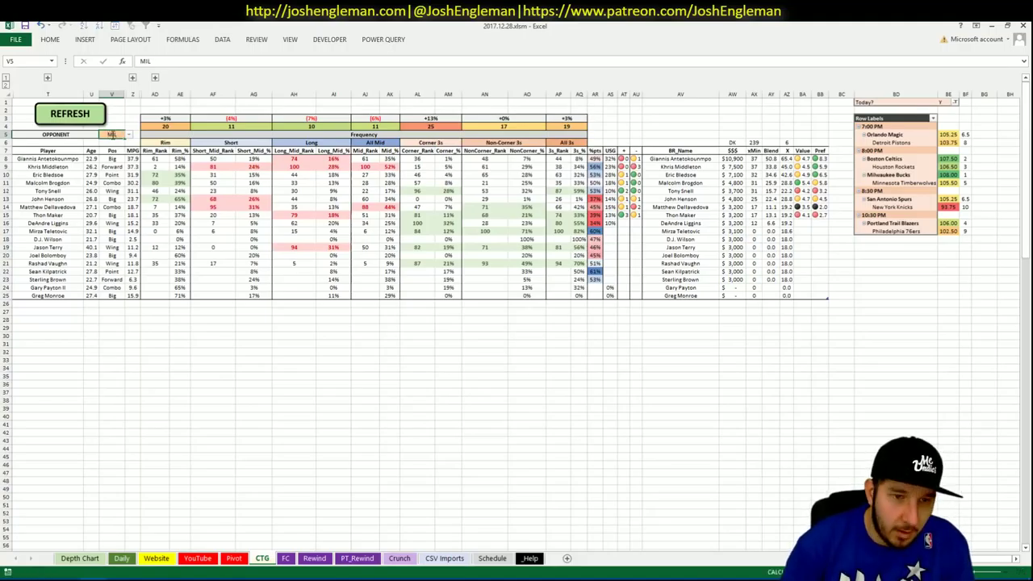
pyautogui.press('Return')
# Switch to the browser and open the Minnesota Timberwolves' shooting frequency table on Cleaning the Glass.
pyautogui.hotkey('alt', 'Tab')
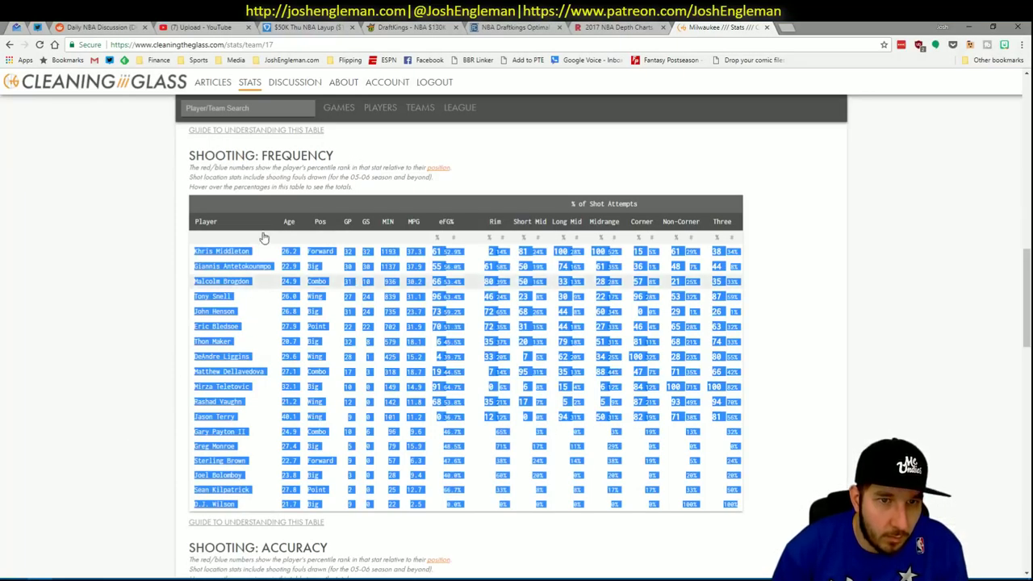
pyautogui.click(256, 108)
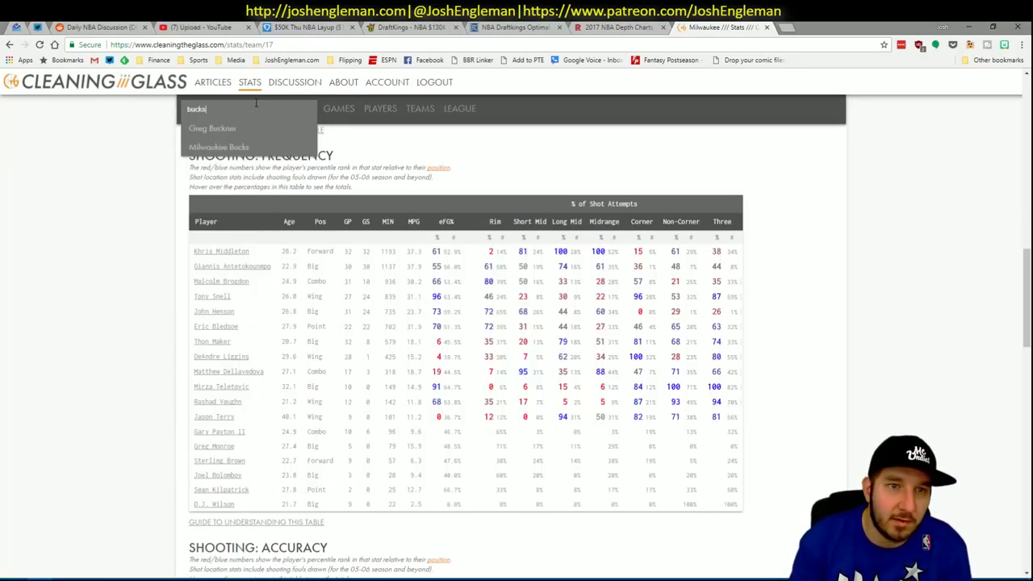
pyautogui.write('ta Tim')
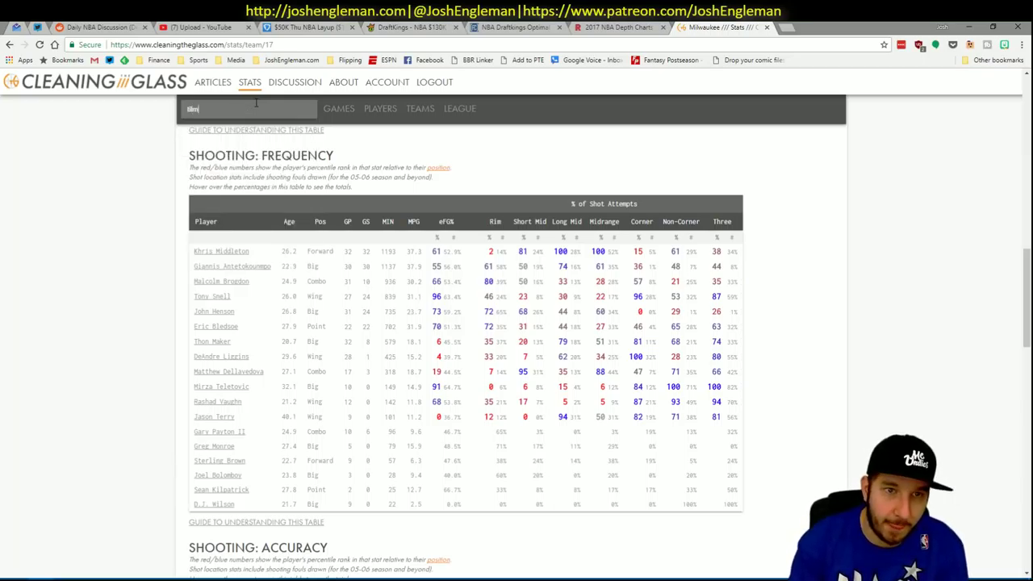
pyautogui.write('b')
pyautogui.press('Return')
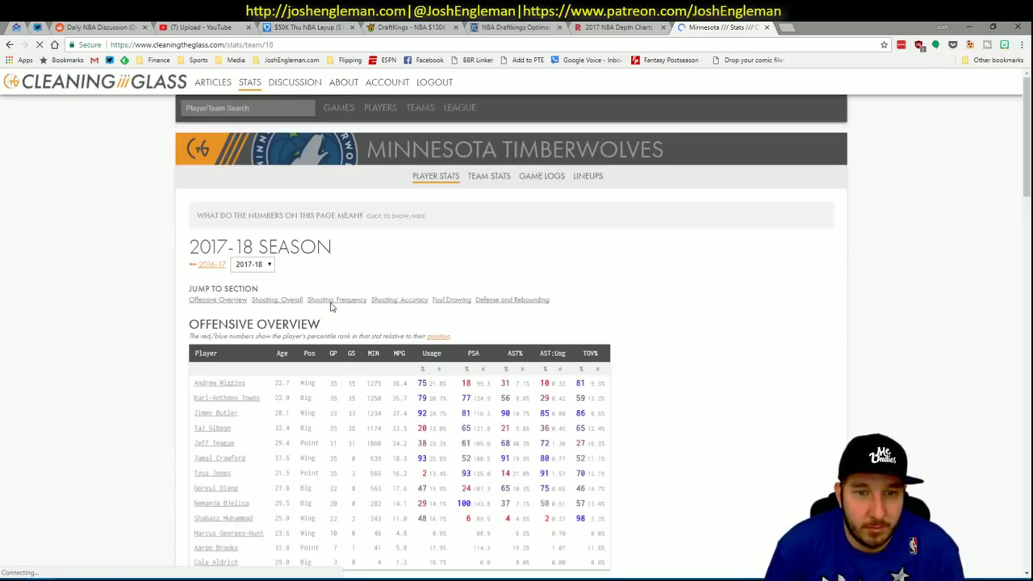
pyautogui.click(358, 301)
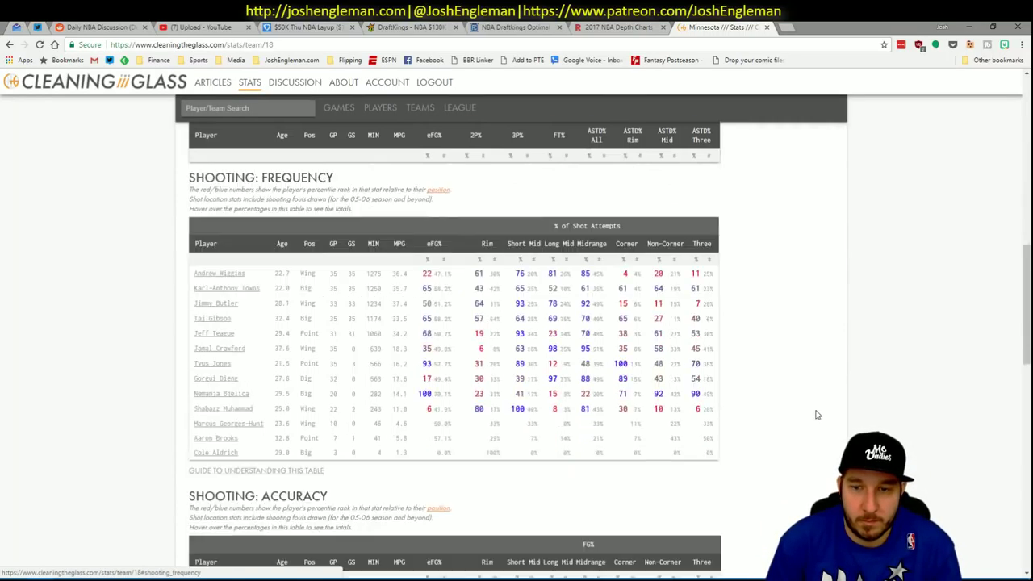
# Copy all player rows of the Timberwolves' shooting frequency table and load them into the workbook's CTG sheet.
pyautogui.tripleClick(729, 429)
pyautogui.moveTo(569, 398); pyautogui.dragTo(187, 257)
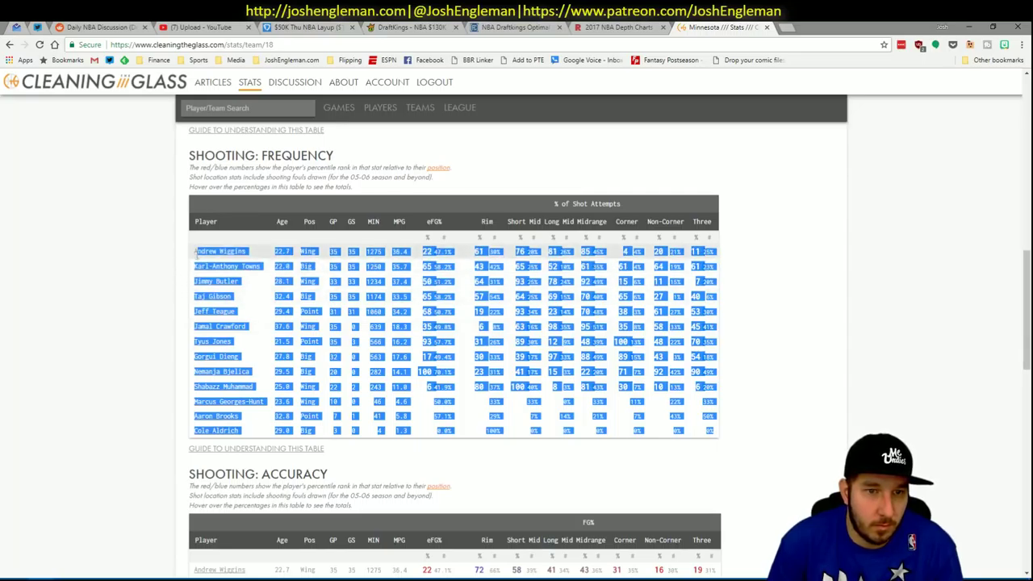
pyautogui.hotkey('alt', 'Tab')
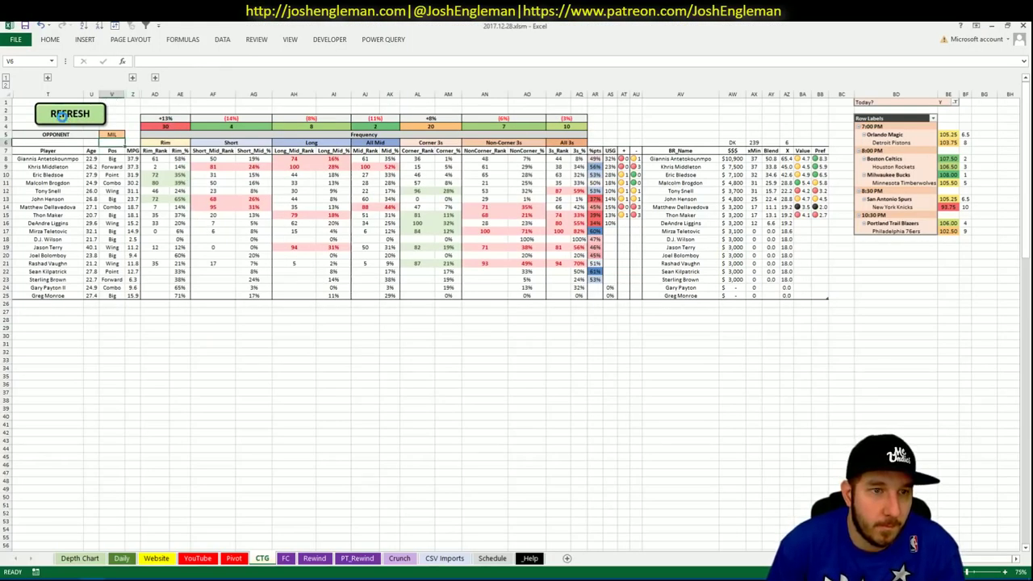
pyautogui.click(63, 116)
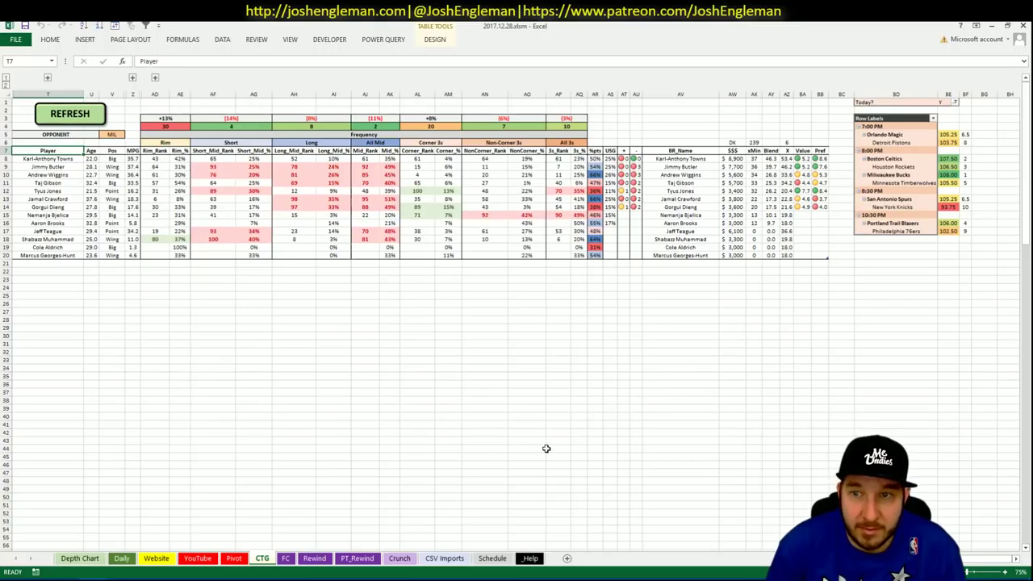
# Extend the recommended player table on the Pivot sheet down to row 119, the last player row of the pivot table.
pyautogui.click(233, 559)
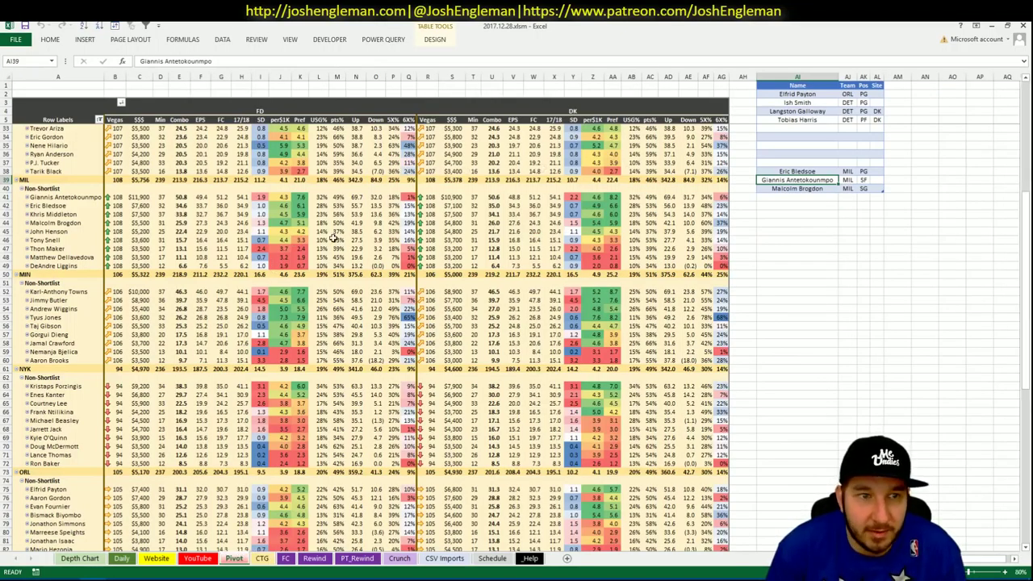
pyautogui.scroll(-4, 282, 252)
pyautogui.scroll(-3, 282, 253)
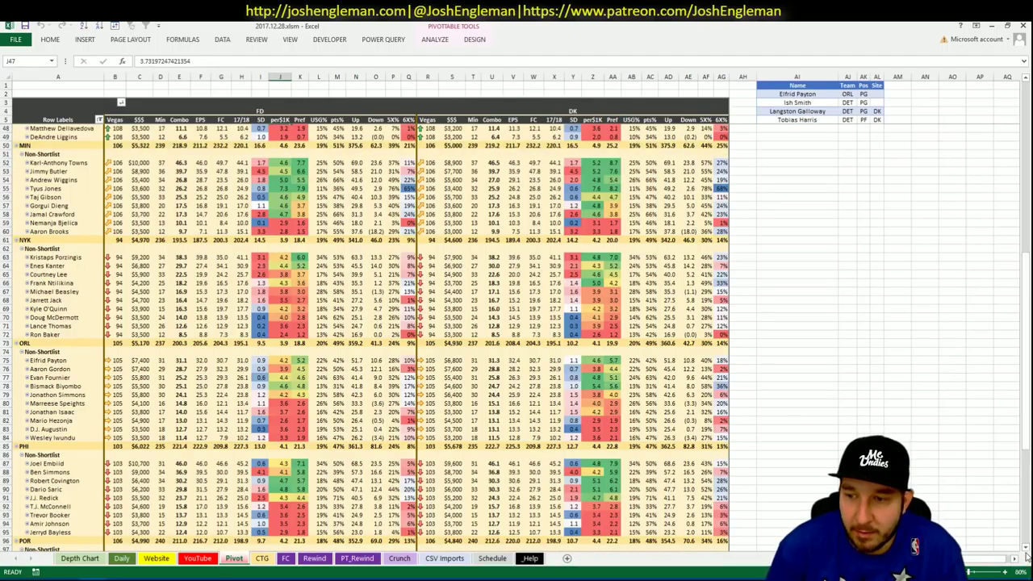
pyautogui.click(1026, 548)
pyautogui.click(1026, 548)
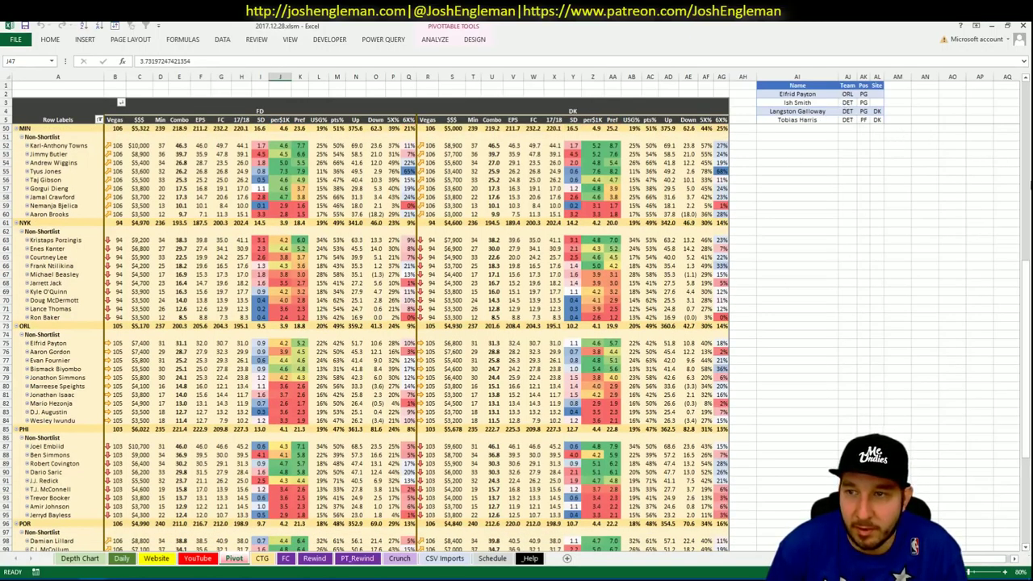
pyautogui.moveTo(1026, 355); pyautogui.dragTo(1026, 181)
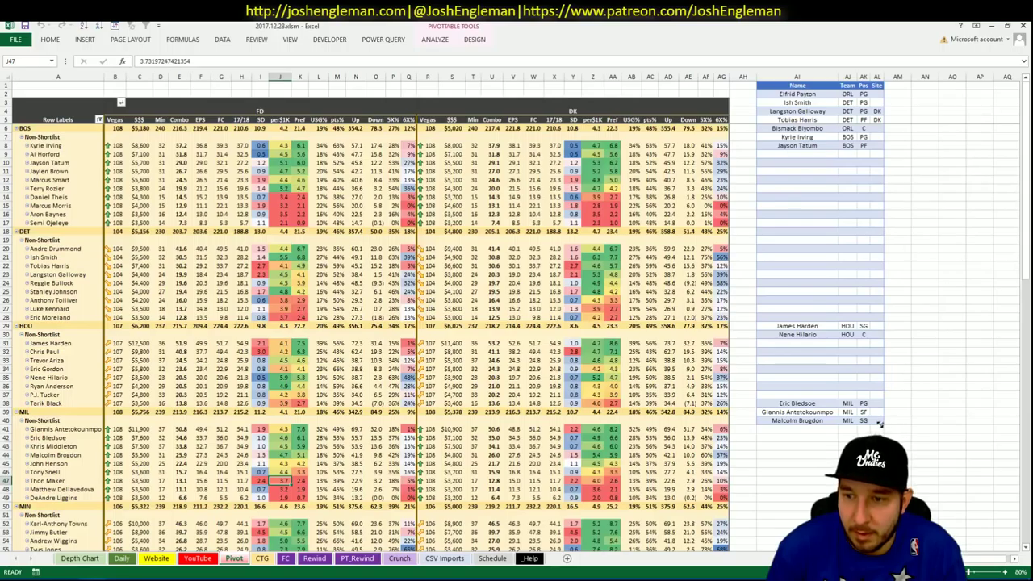
pyautogui.scroll(-20, 884, 428)
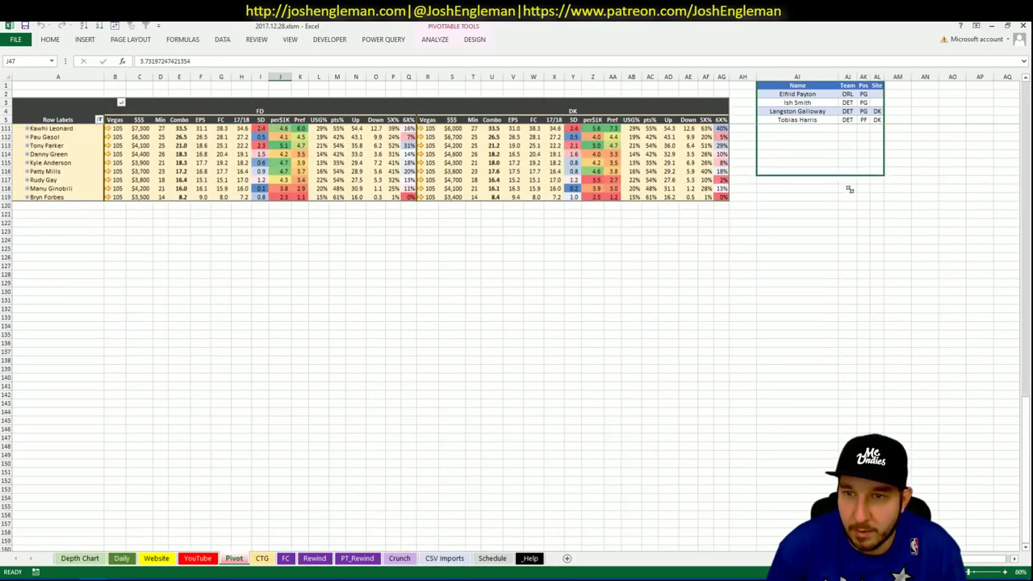
pyautogui.click(802, 267)
# Add Karl-Anthony Towns to the recommended player list in the row beside the MIN team heading.
pyautogui.scroll(12, 819, 235)
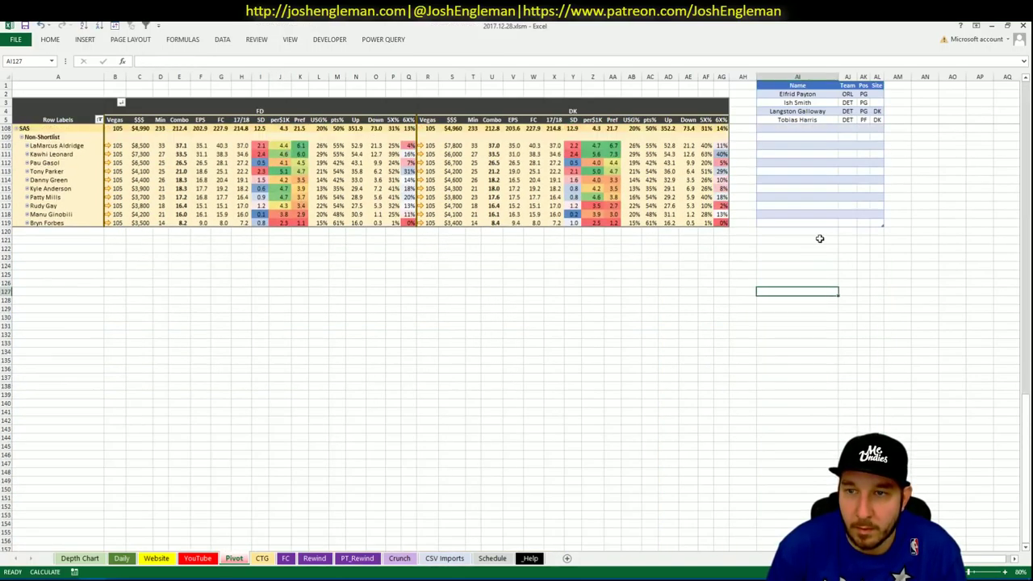
pyautogui.scroll(13, 819, 239)
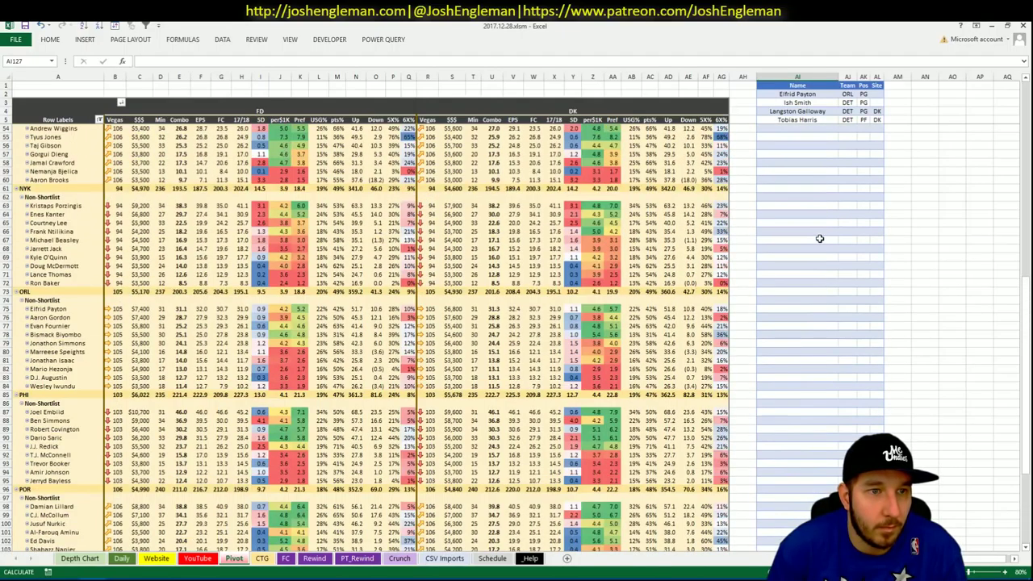
pyautogui.scroll(1, 818, 239)
pyautogui.scroll(-5, 817, 242)
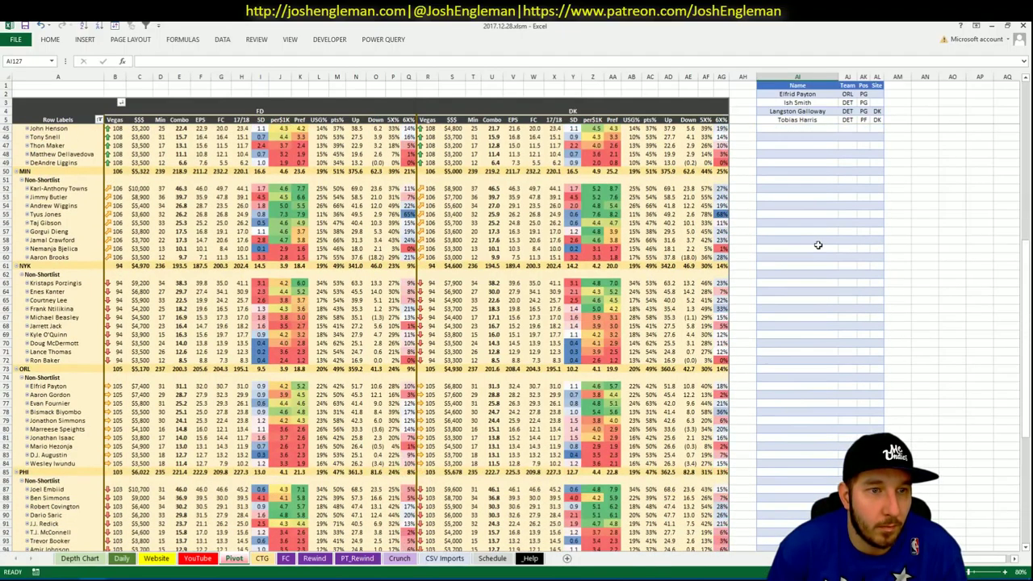
pyautogui.scroll(-2, 1017, 539)
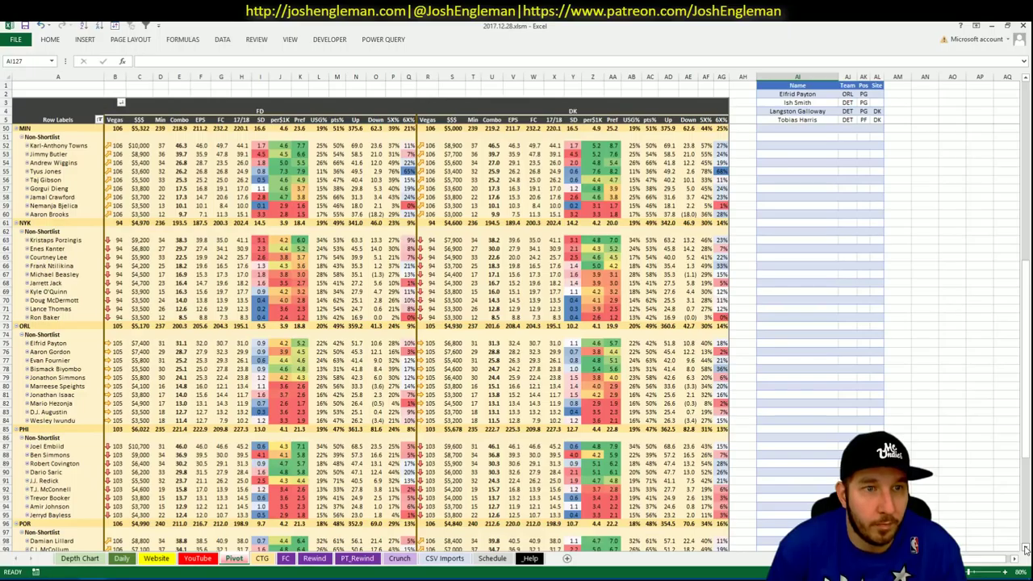
pyautogui.click(811, 140)
pyautogui.click(809, 129)
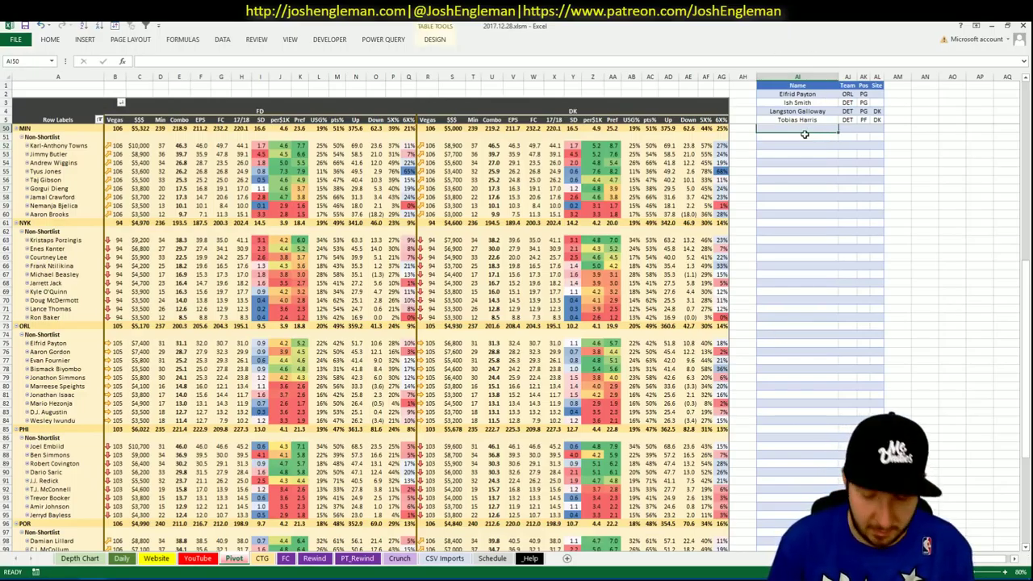
pyautogui.write('Karl-Anthony Towns')
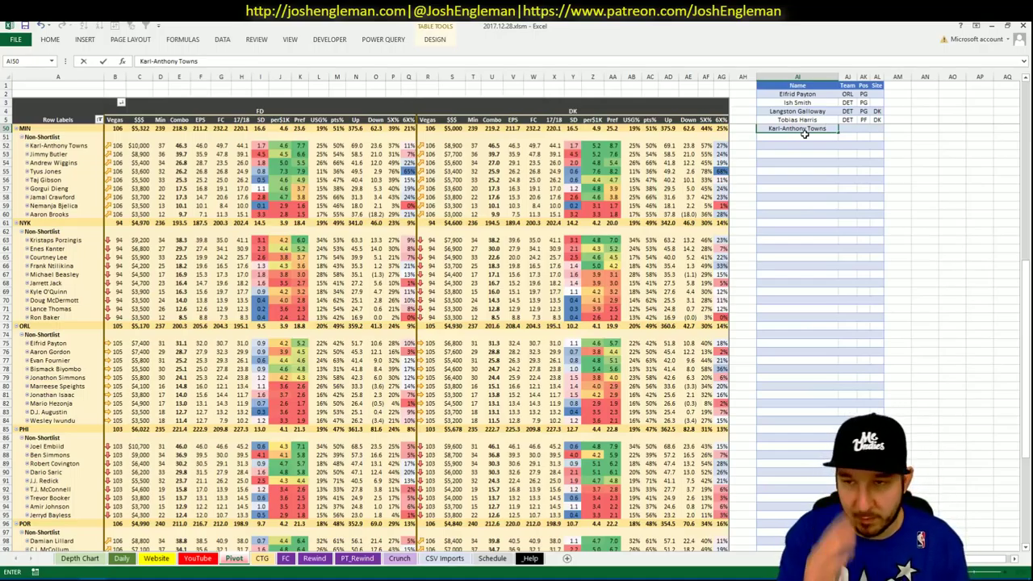
pyautogui.press('Tab')
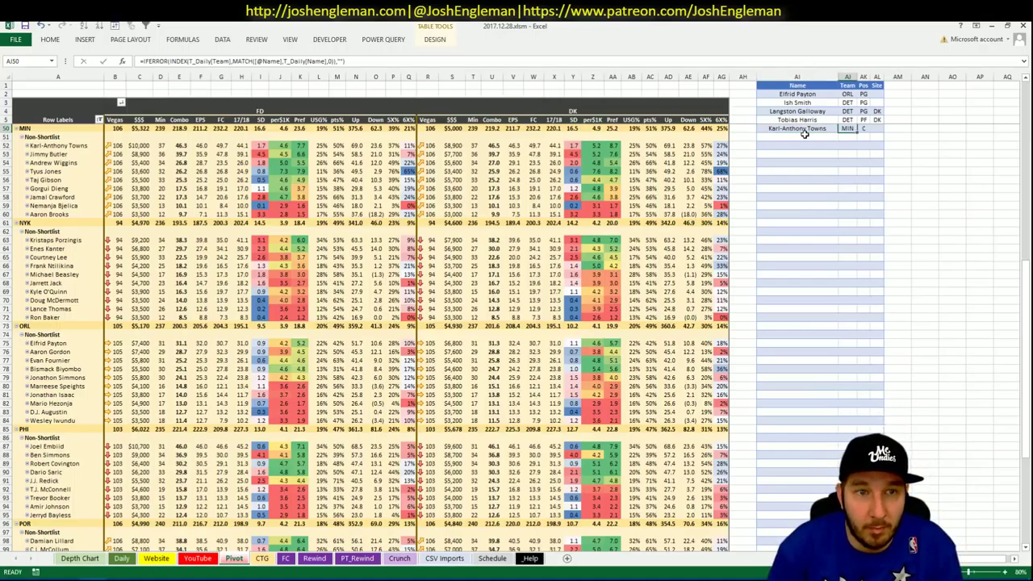
# Check the Timberwolves' shot data on the CTG sheet, and add Jimmy Butler below Karl-Anthony Towns in the Pivot sheet's recommended list.
pyautogui.click(263, 559)
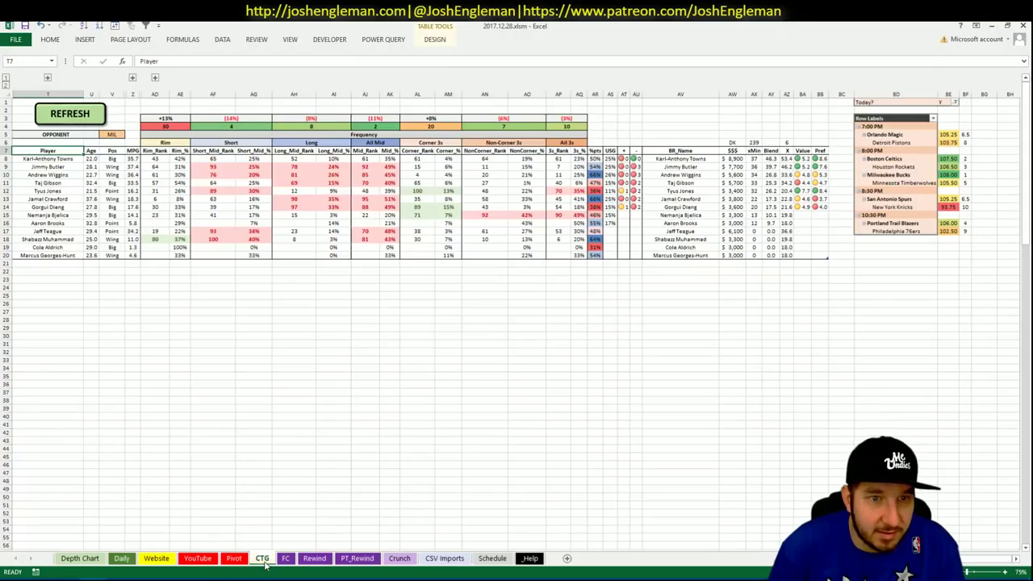
pyautogui.click(233, 559)
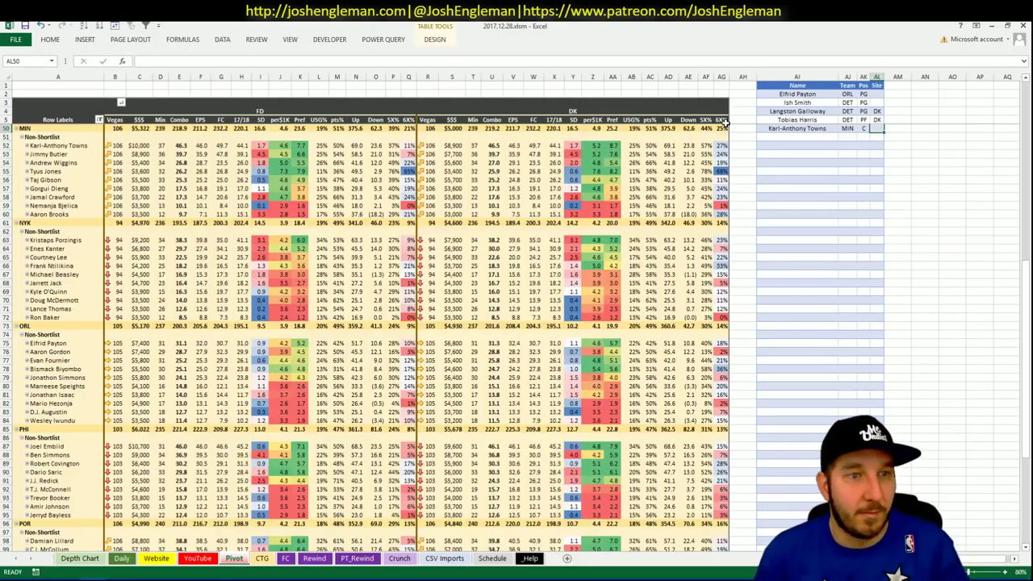
pyautogui.click(834, 137)
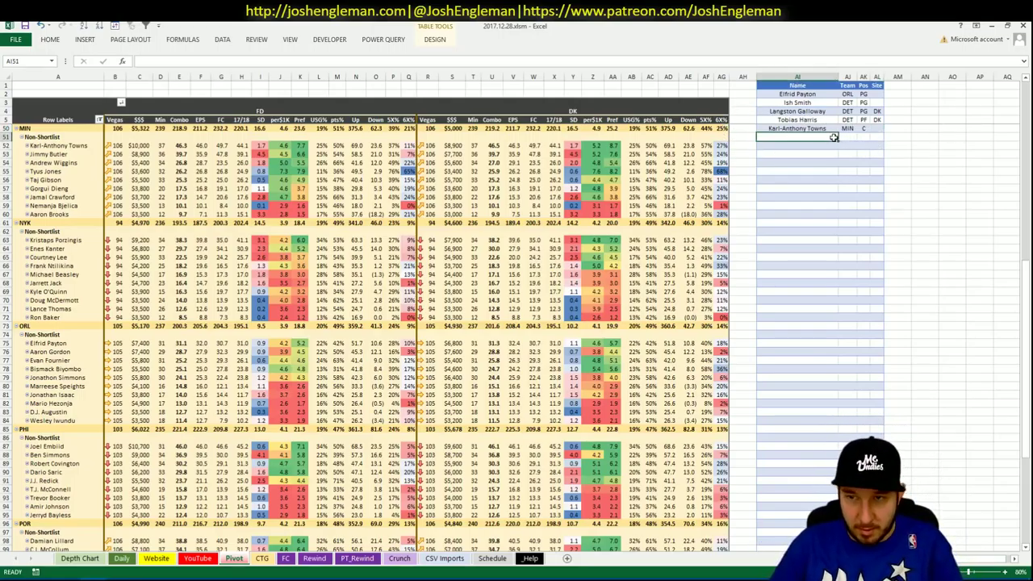
pyautogui.write('Jimmy Butler')
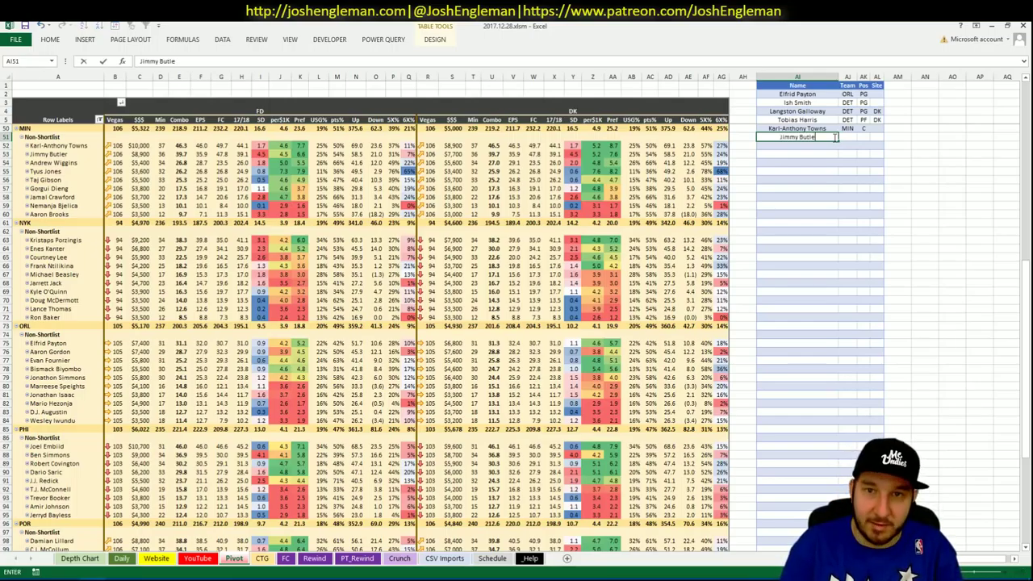
pyautogui.press('Return')
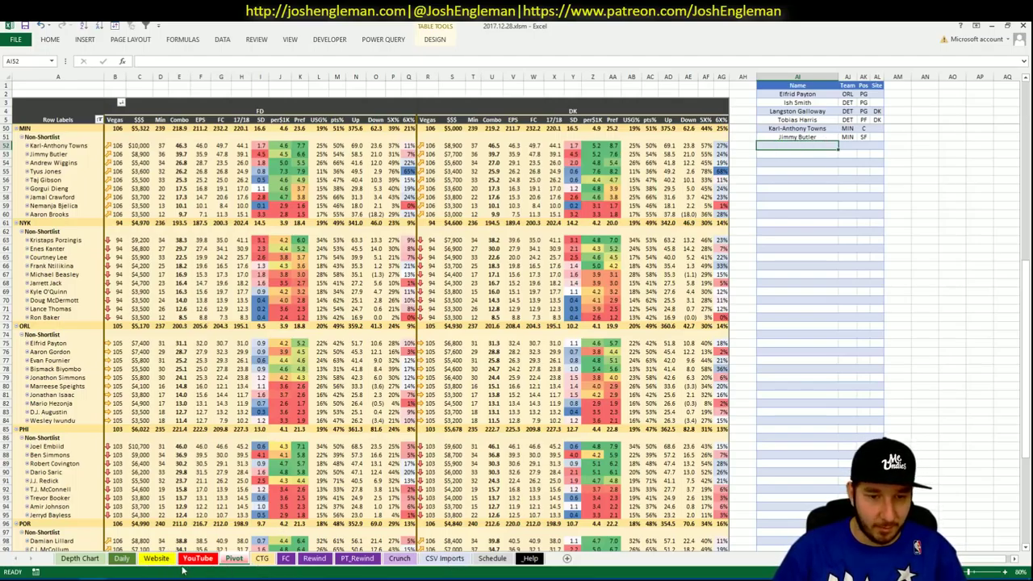
# Set the Team filter on the YouTube sheet to MIN and review Andrew Wiggins' and Jimmy Butler's latest fantasy points.
pyautogui.click(261, 559)
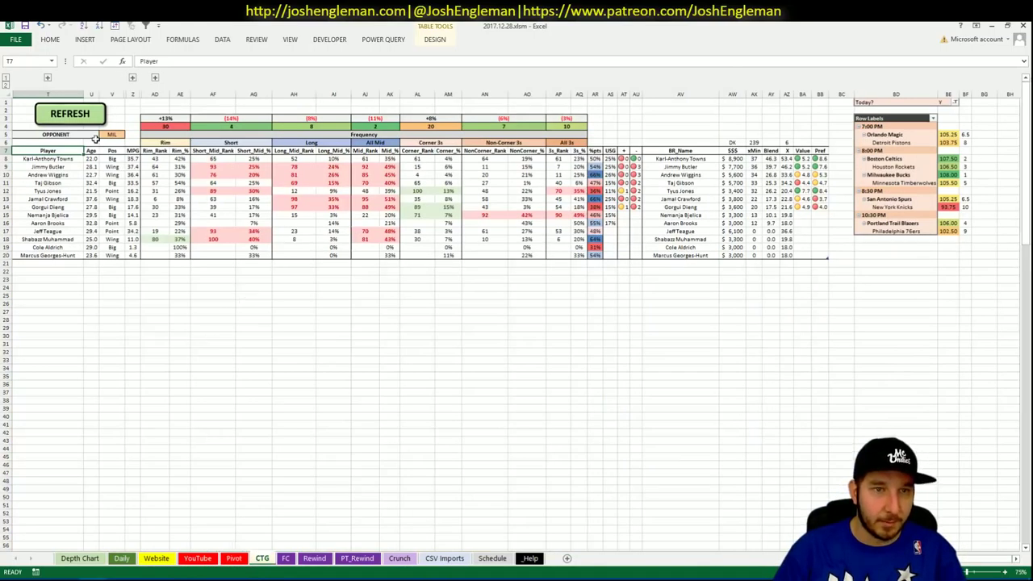
pyautogui.click(197, 559)
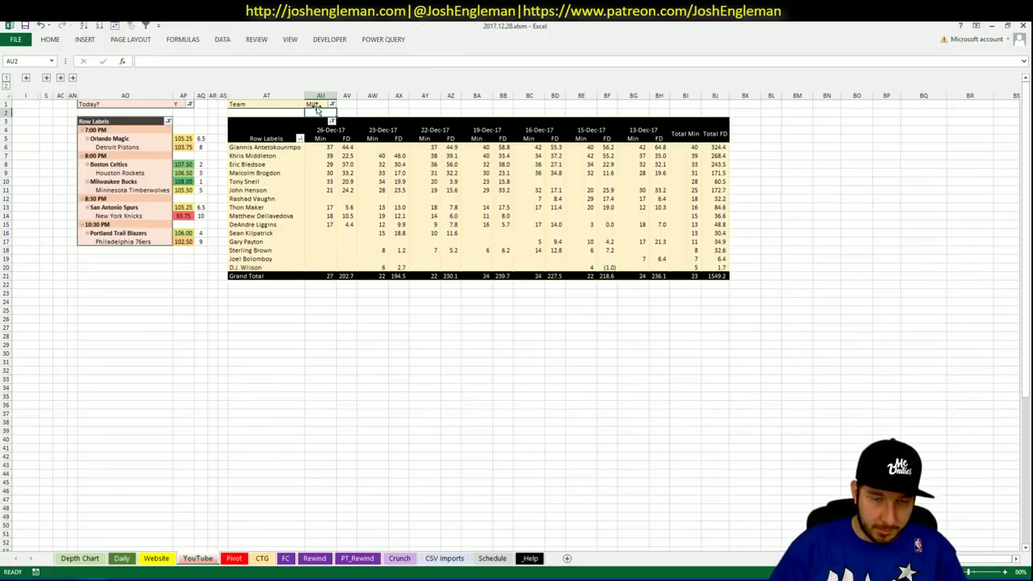
pyautogui.click(317, 105)
pyautogui.write('MIN')
pyautogui.press('Return')
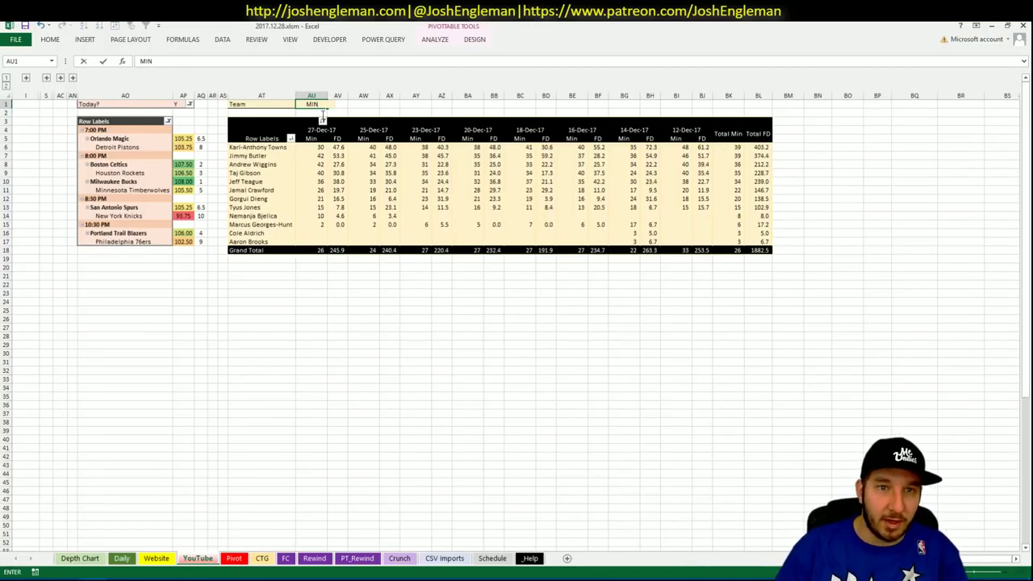
pyautogui.click(339, 163)
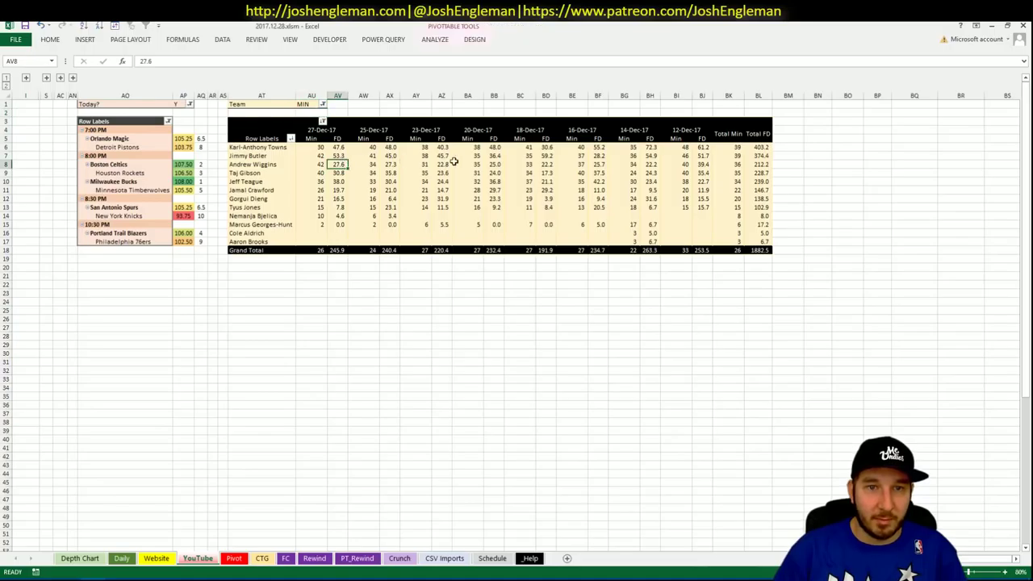
pyautogui.click(339, 155)
# Add Tyus Jones to the recommended player list on the Pivot sheet, directly below Jimmy Butler.
pyautogui.click(234, 558)
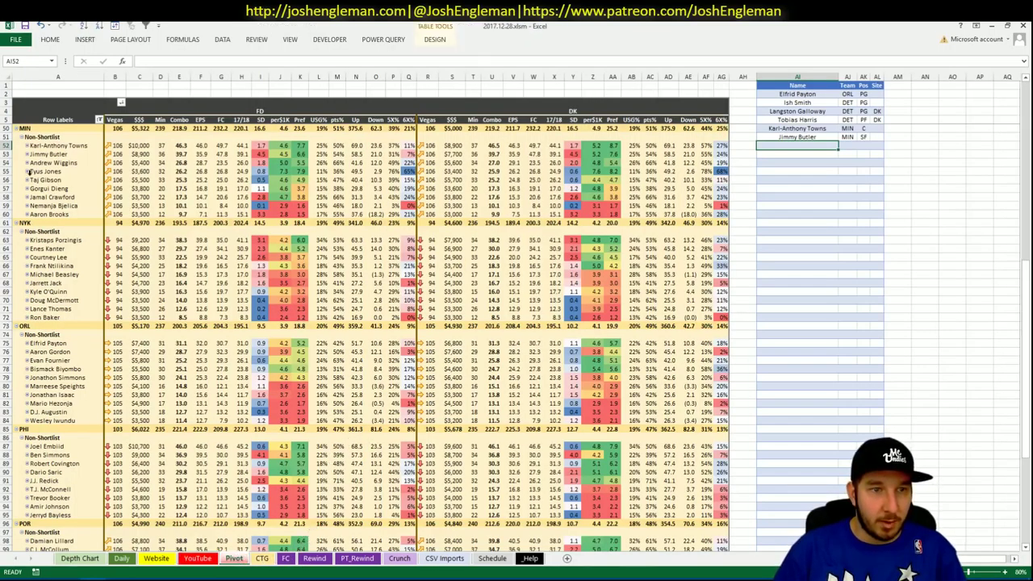
pyautogui.click(4, 171)
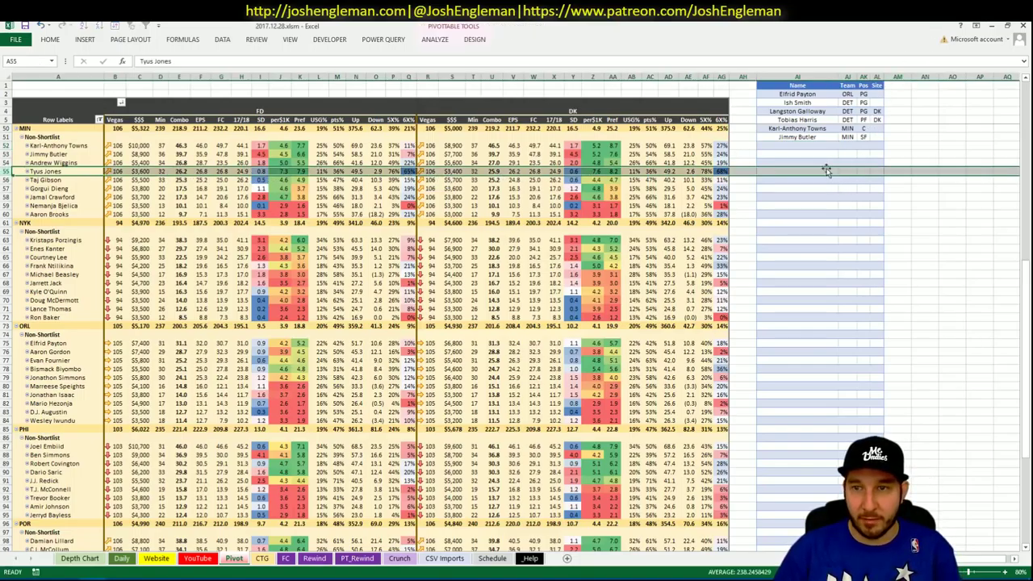
pyautogui.click(810, 146)
pyautogui.write('Tyus')
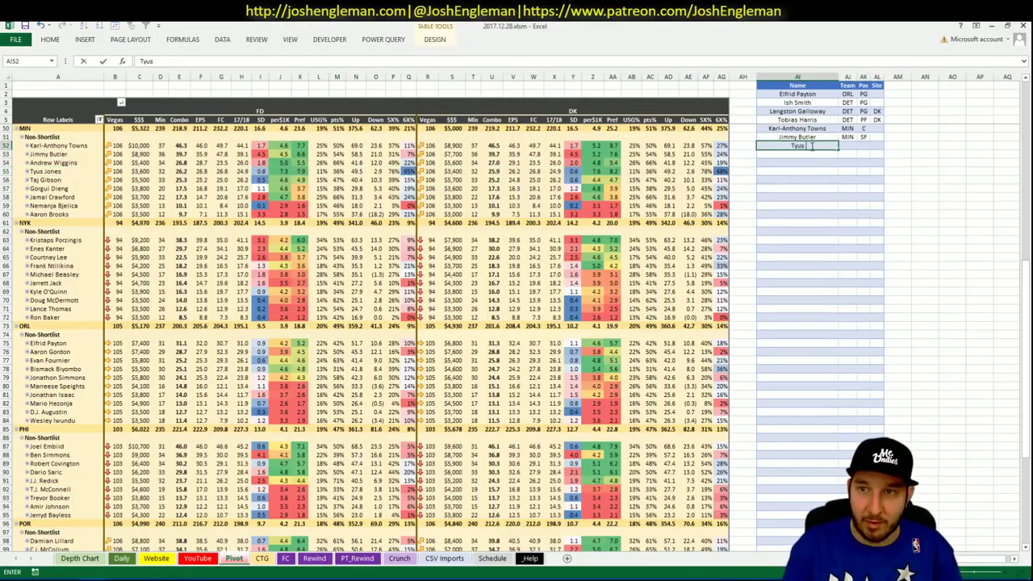
pyautogui.write(' Jones')
pyautogui.press('Return')
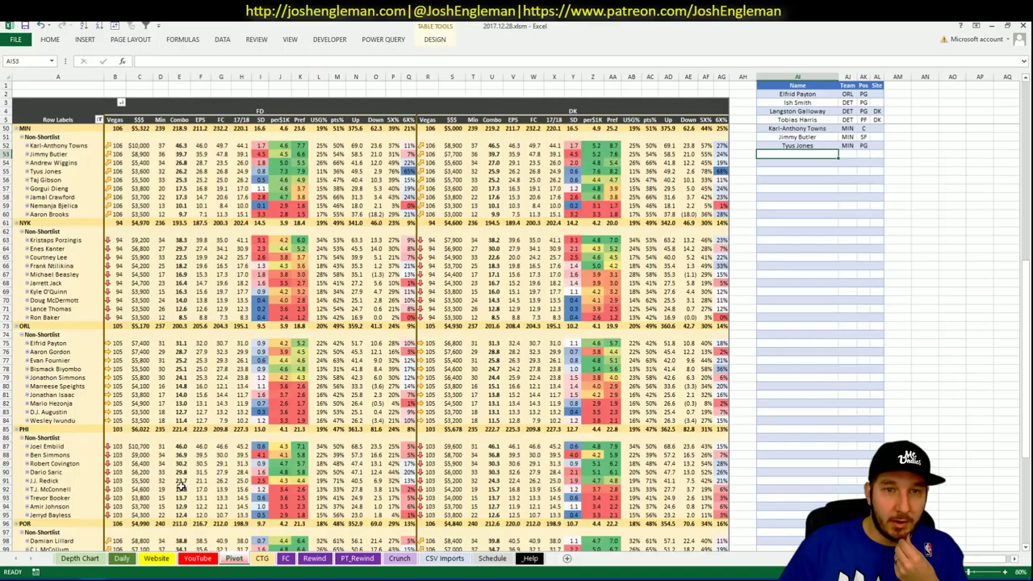
# Review the Timberwolves on the CTG sheet and compare the DK salaries of Towns, Butler and Tyus Jones on the Pivot sheet.
pyautogui.click(263, 562)
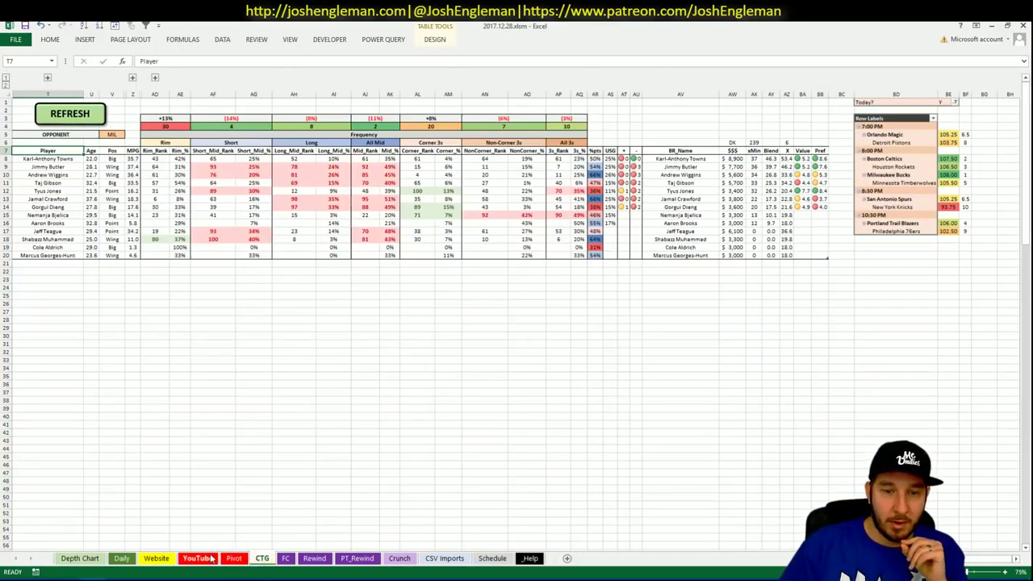
pyautogui.click(233, 559)
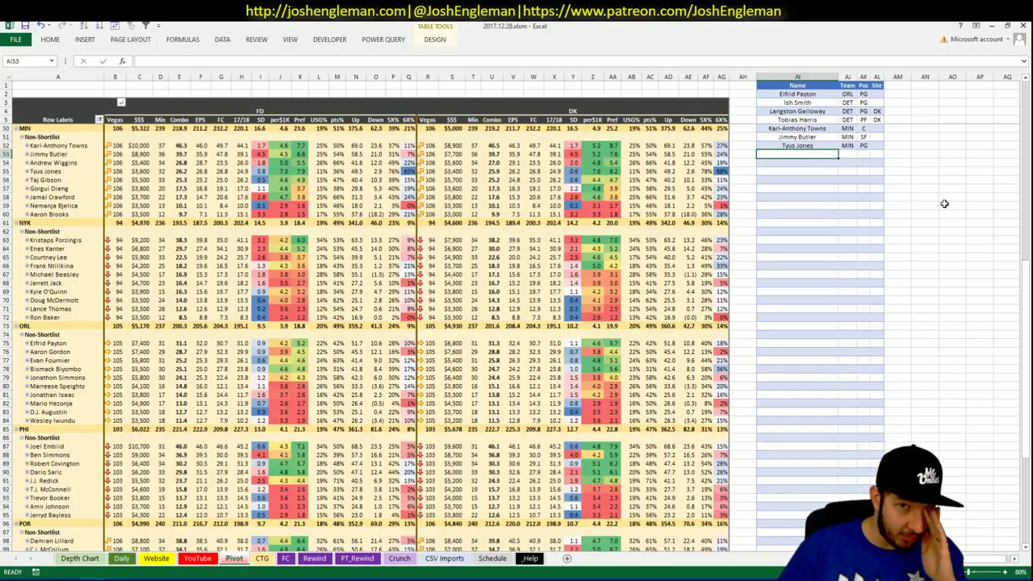
pyautogui.moveTo(448, 147); pyautogui.dragTo(450, 155)
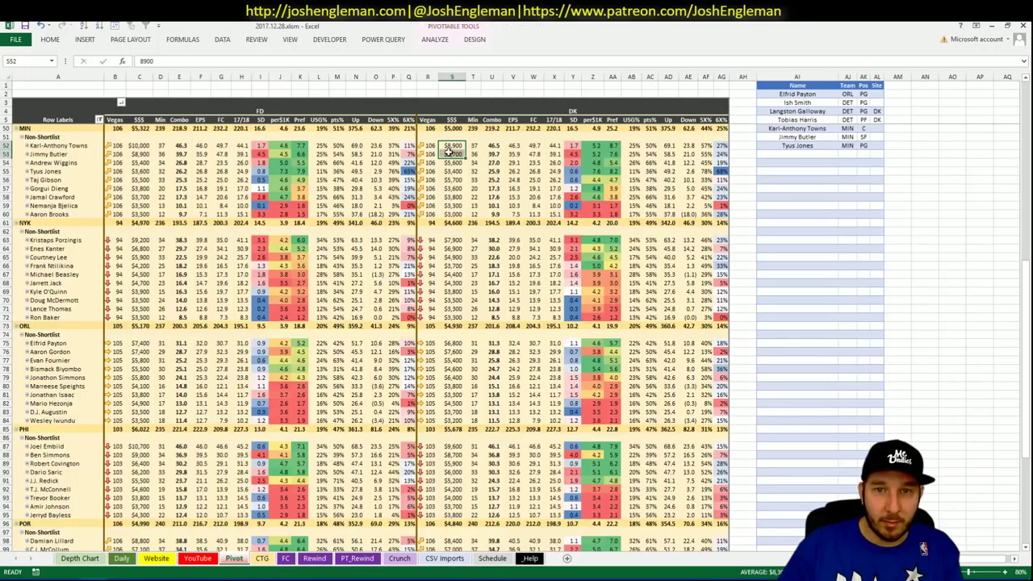
pyautogui.keyDown('ctrl'); pyautogui.click(449, 171); pyautogui.keyUp('ctrl')
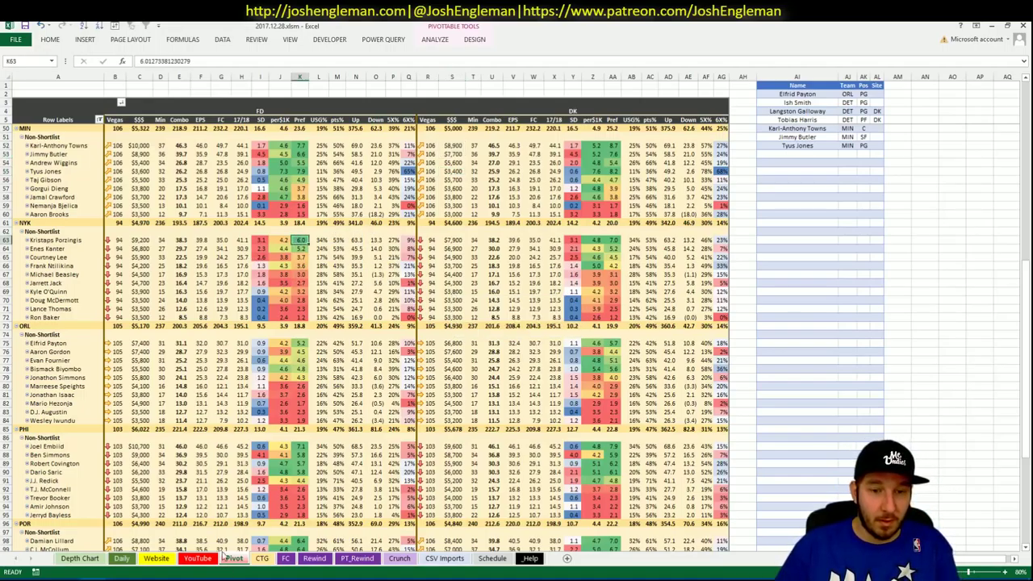
# Set the opponent on the CTG sheet to NYK.
pyautogui.click(260, 557)
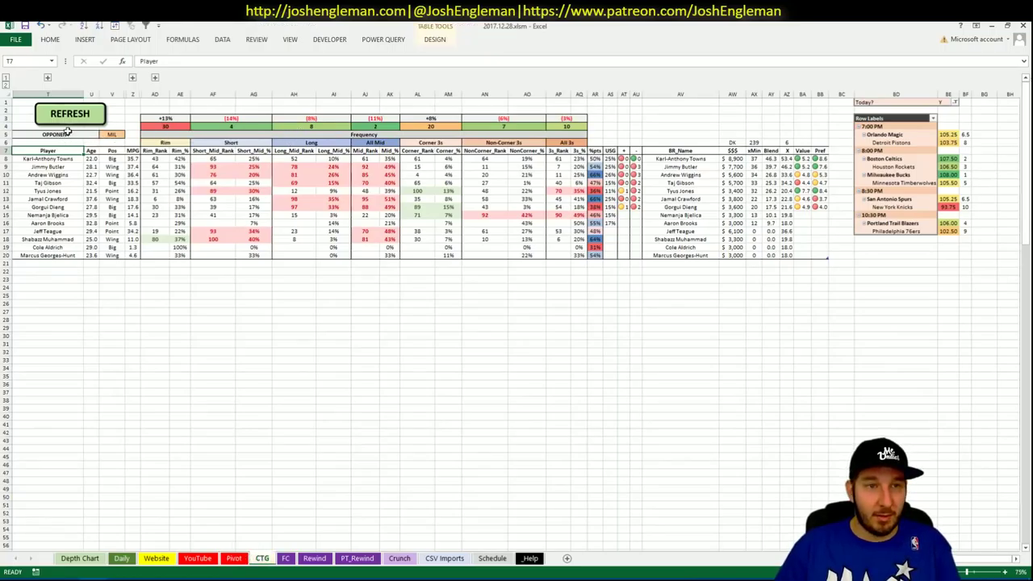
pyautogui.click(115, 134)
pyautogui.write('NYK')
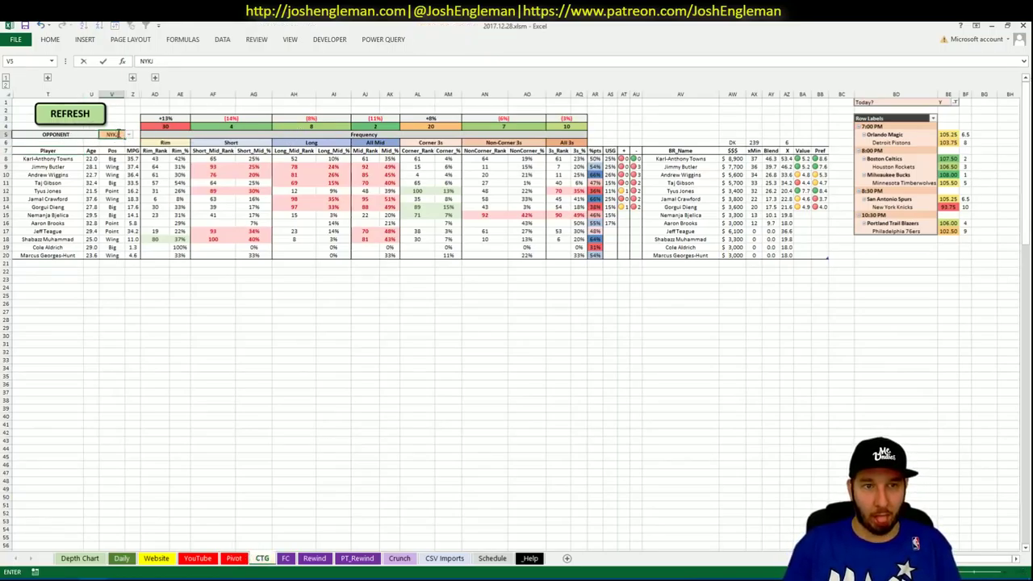
pyautogui.press('Return')
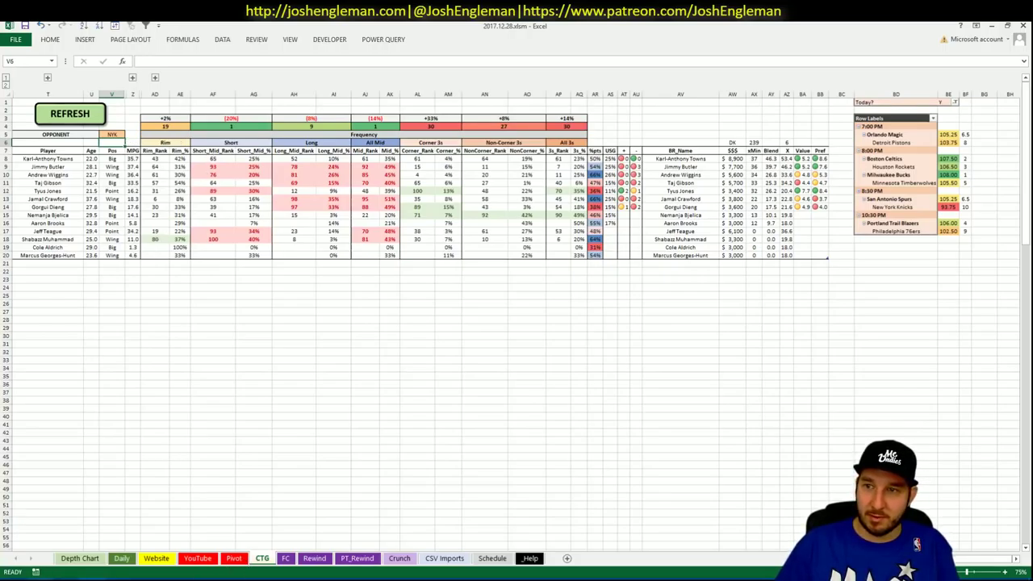
# Switch to the browser and open the San Antonio Spurs' shooting frequency table on Cleaning the Glass.
pyautogui.moveTo(58, 578)
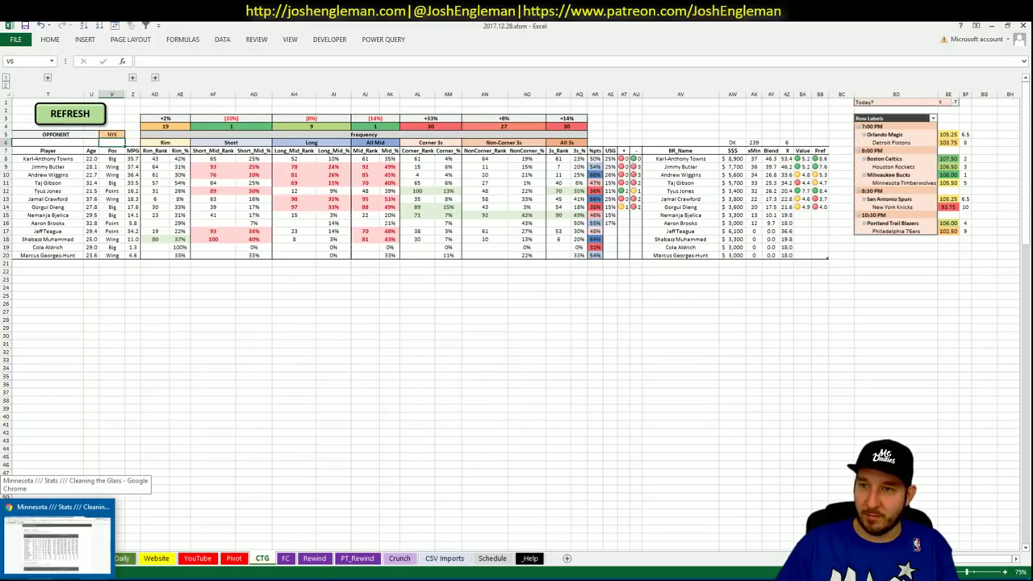
pyautogui.click(56, 537)
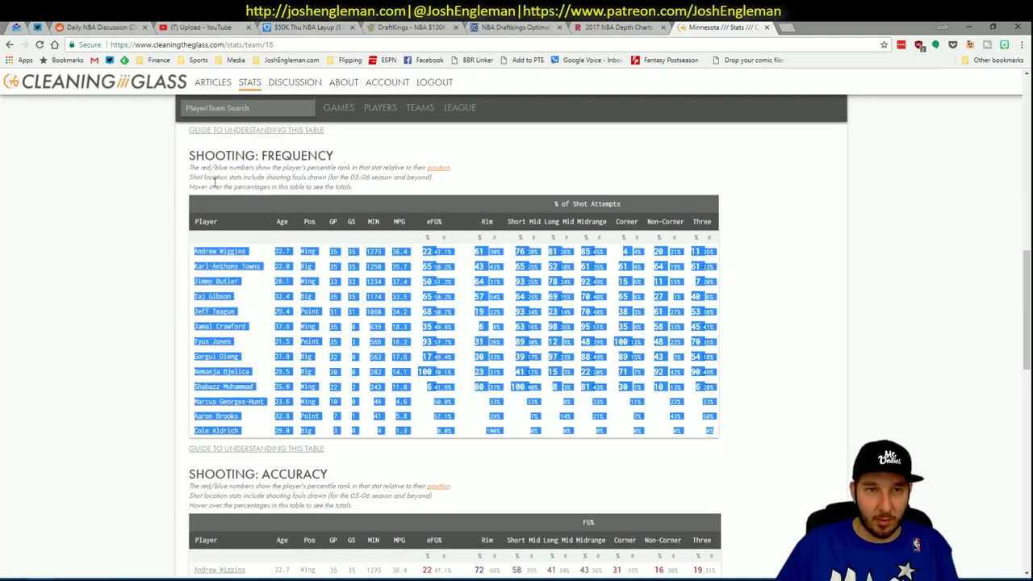
pyautogui.click(253, 111)
pyautogui.write('spurs')
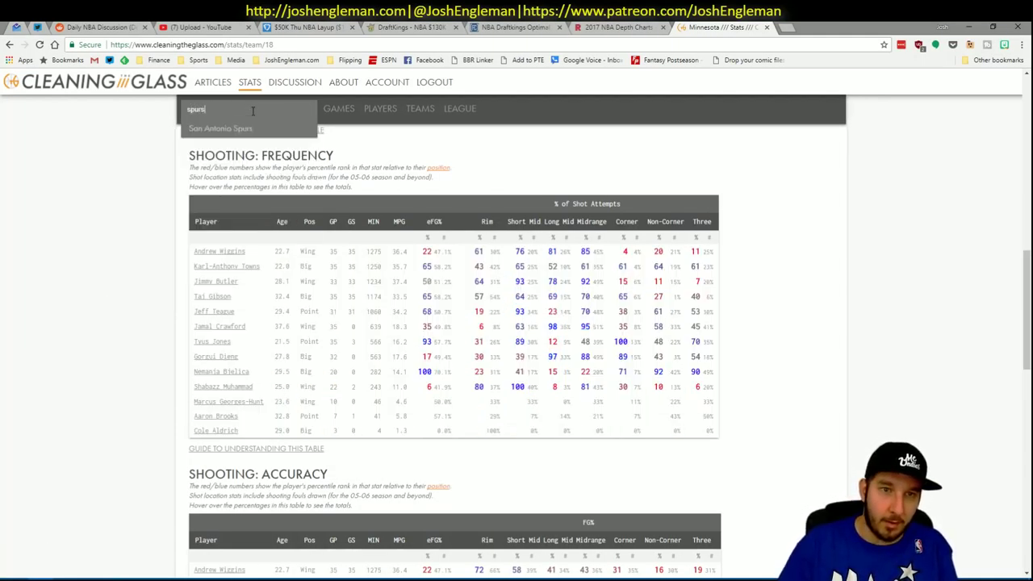
pyautogui.press('Return')
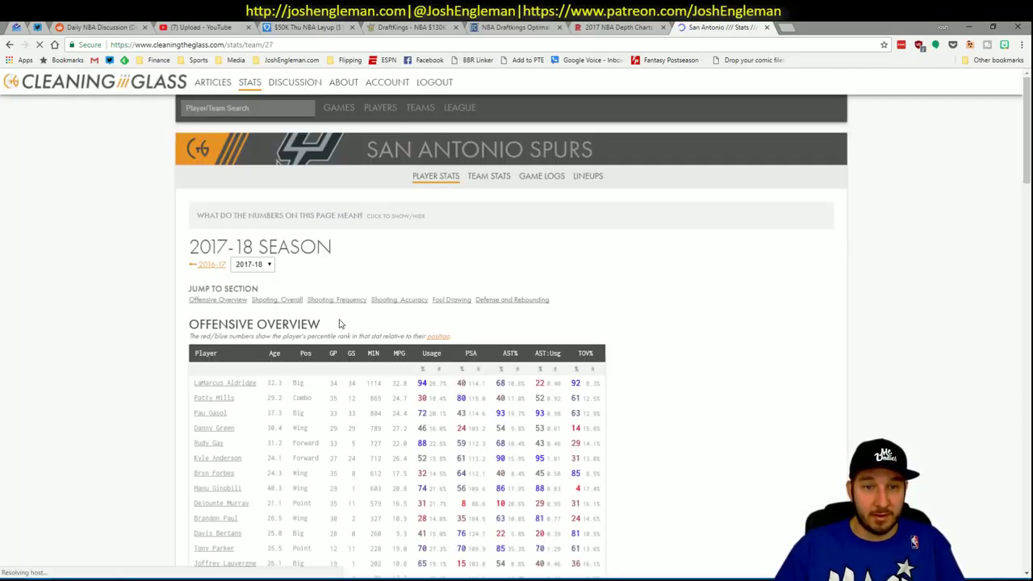
pyautogui.click(343, 302)
# Copy all player rows of the Spurs' shooting frequency table and load them into the workbook's CTG sheet.
pyautogui.moveTo(710, 480); pyautogui.dragTo(208, 251)
pyautogui.hotkey('alt', 'Tab')
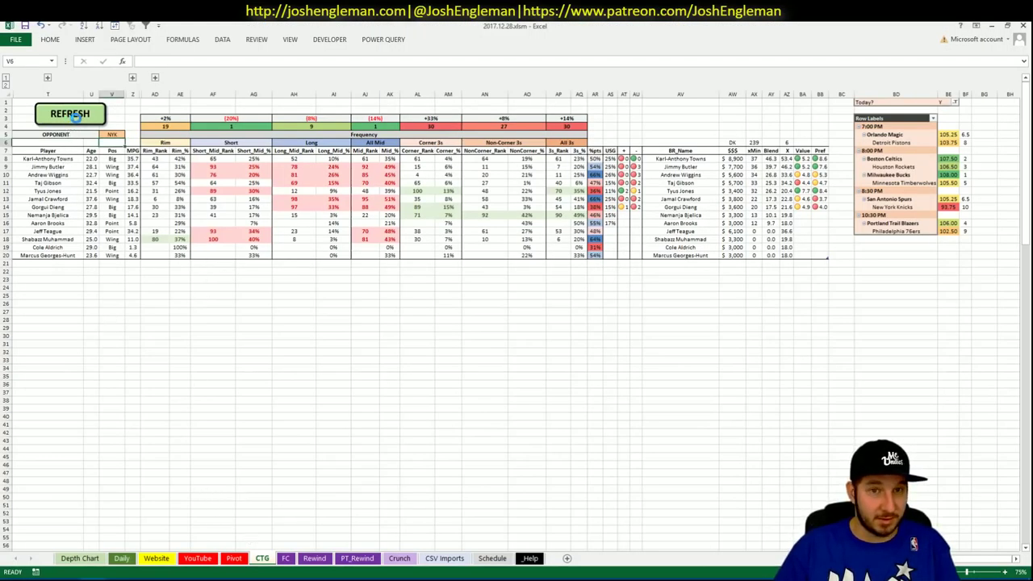
pyautogui.click(71, 115)
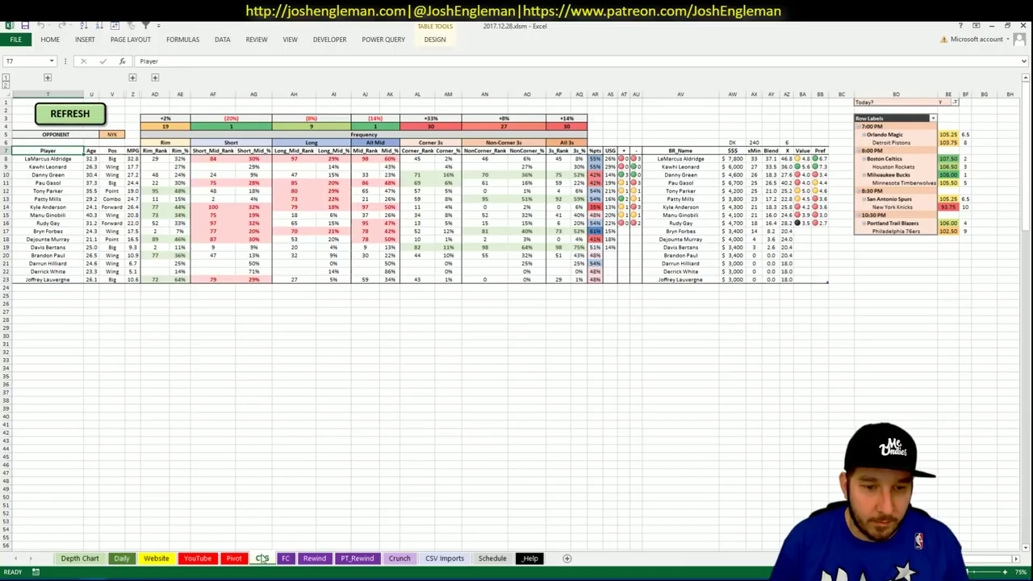
# Add Kawhi Leonard with site DK to the Pivot sheet's recommended player list in row 110, beside the SAS players.
pyautogui.click(234, 558)
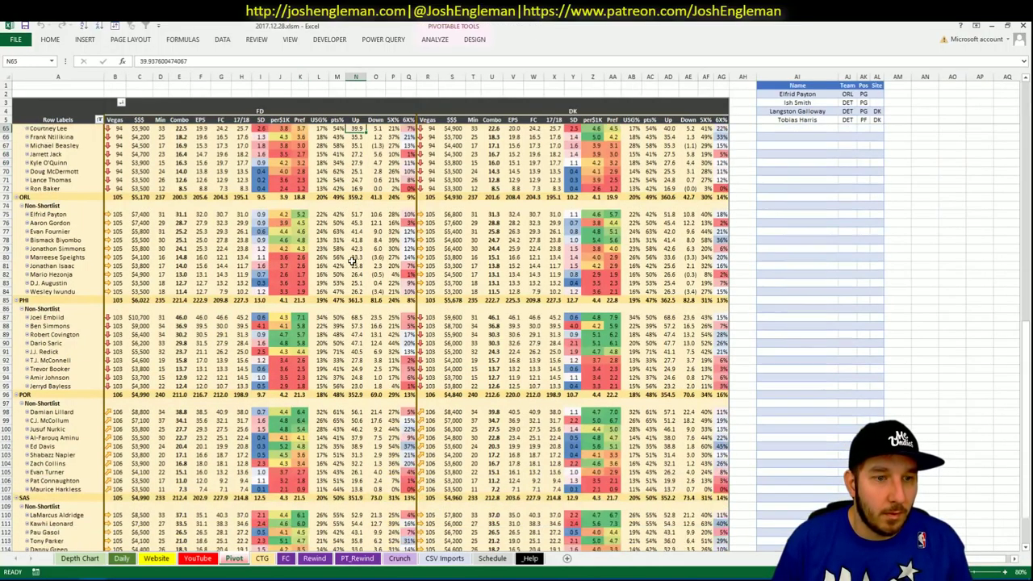
pyautogui.scroll(-15, 352, 261)
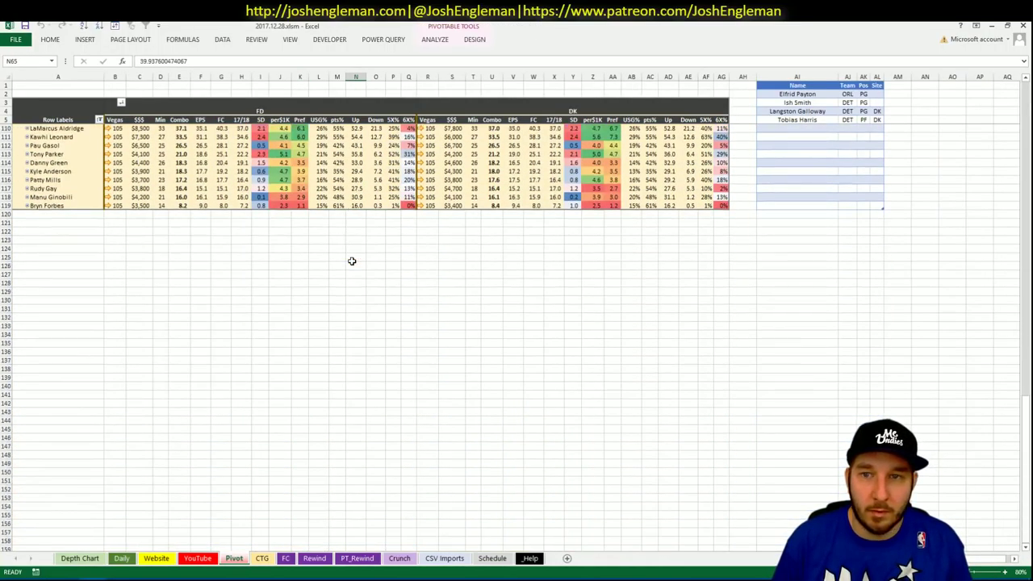
pyautogui.scroll(1, 352, 260)
pyautogui.click(1027, 547)
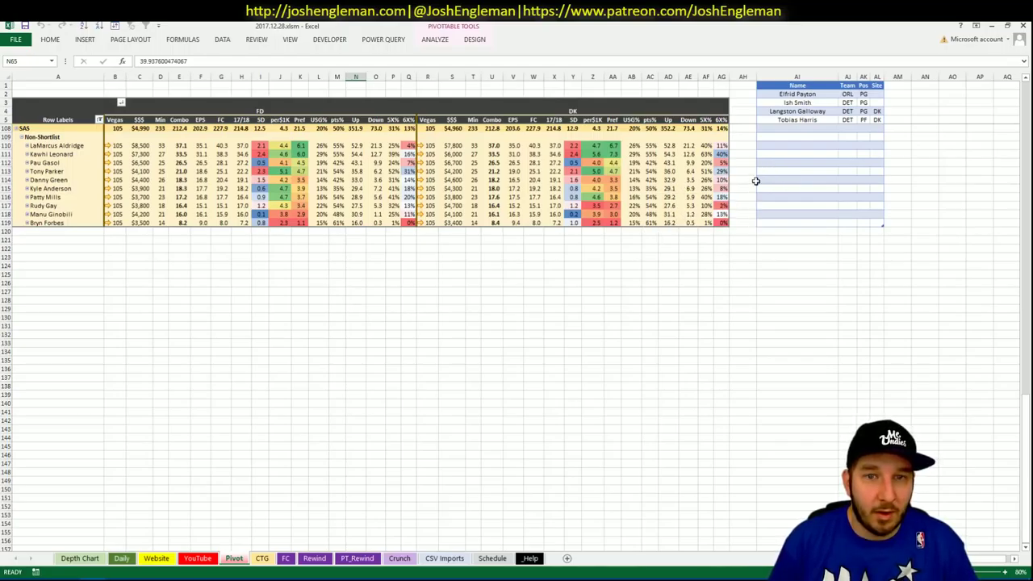
pyautogui.click(790, 154)
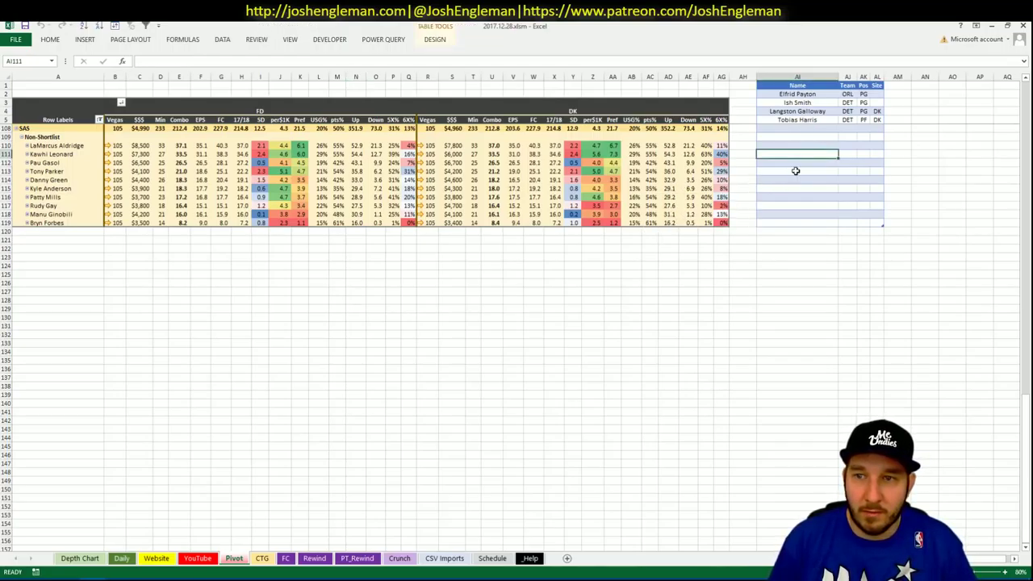
pyautogui.click(797, 145)
pyautogui.click(800, 160)
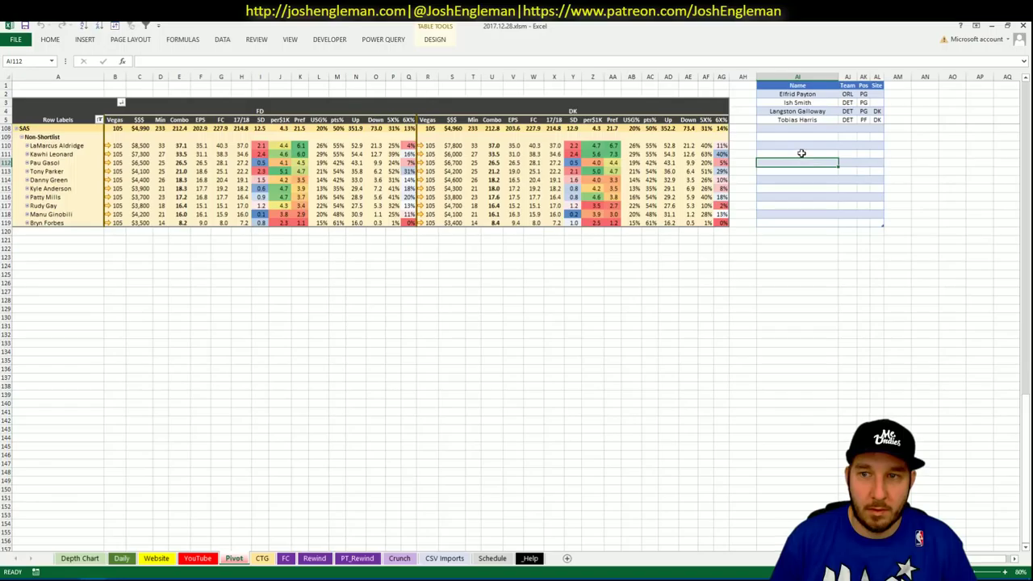
pyautogui.click(803, 145)
pyautogui.write('Kawhi Leonard')
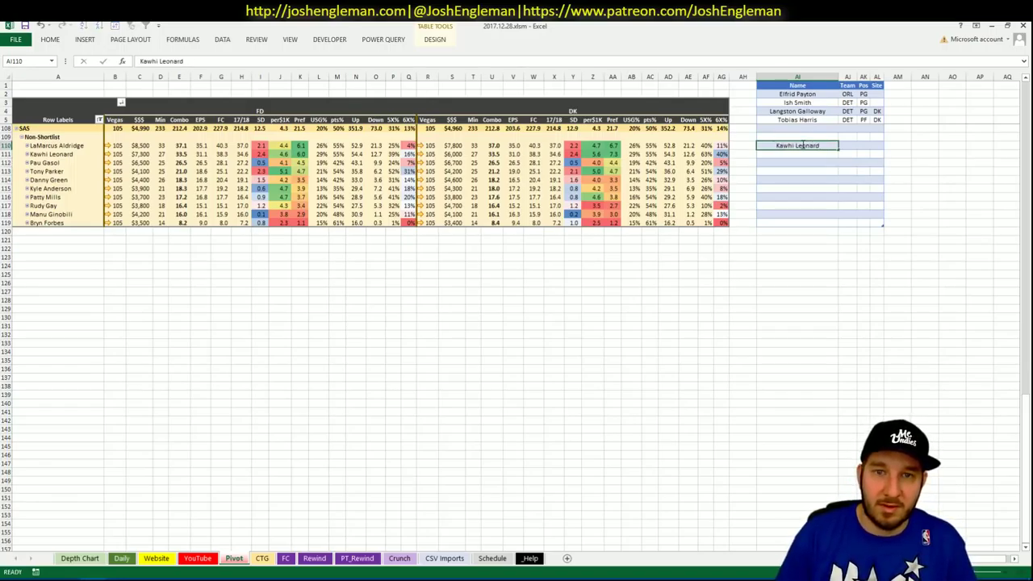
pyautogui.press('Tab')
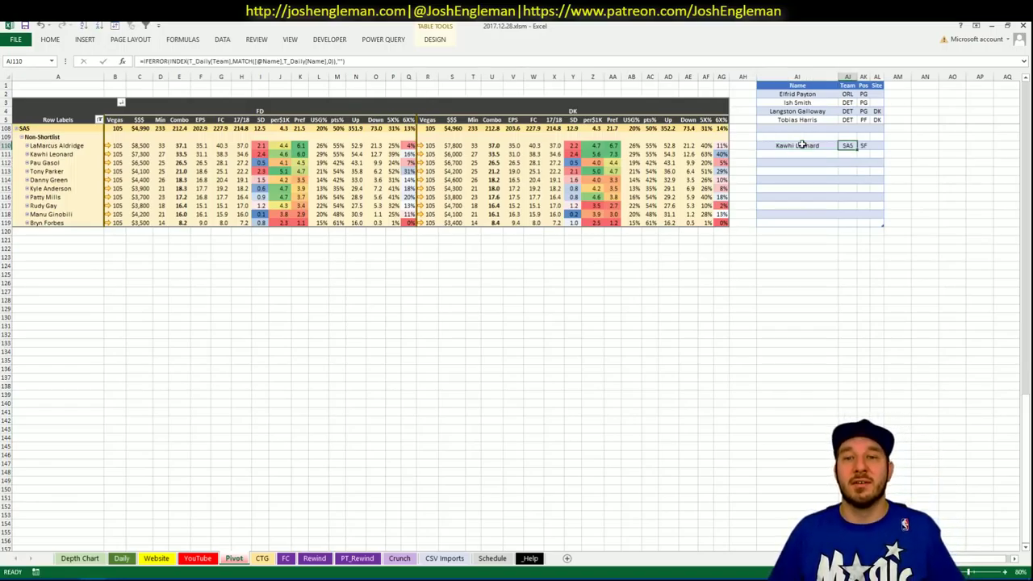
pyautogui.press('Right')
pyautogui.press('Right')
pyautogui.write('DK')
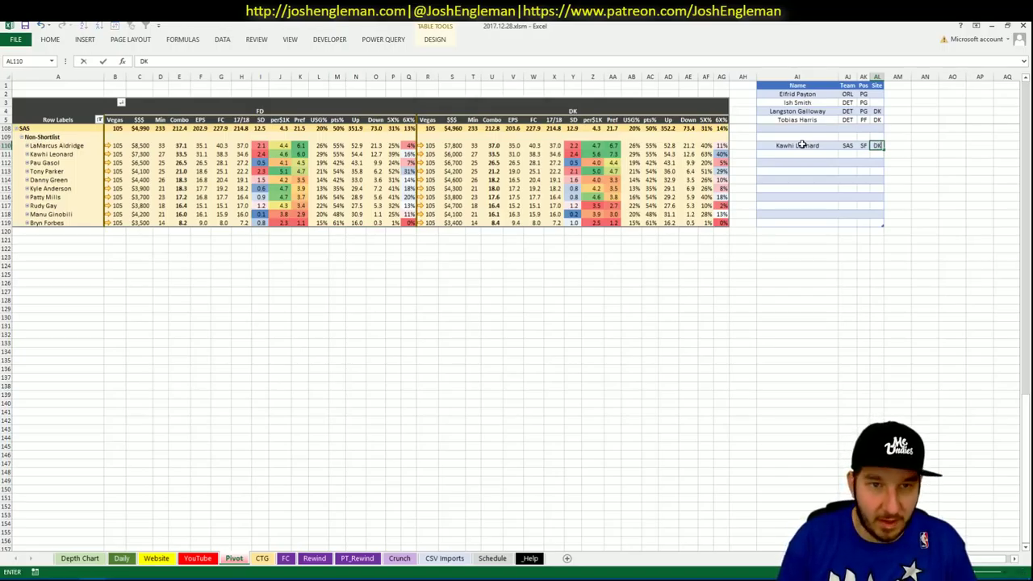
pyautogui.press('Return')
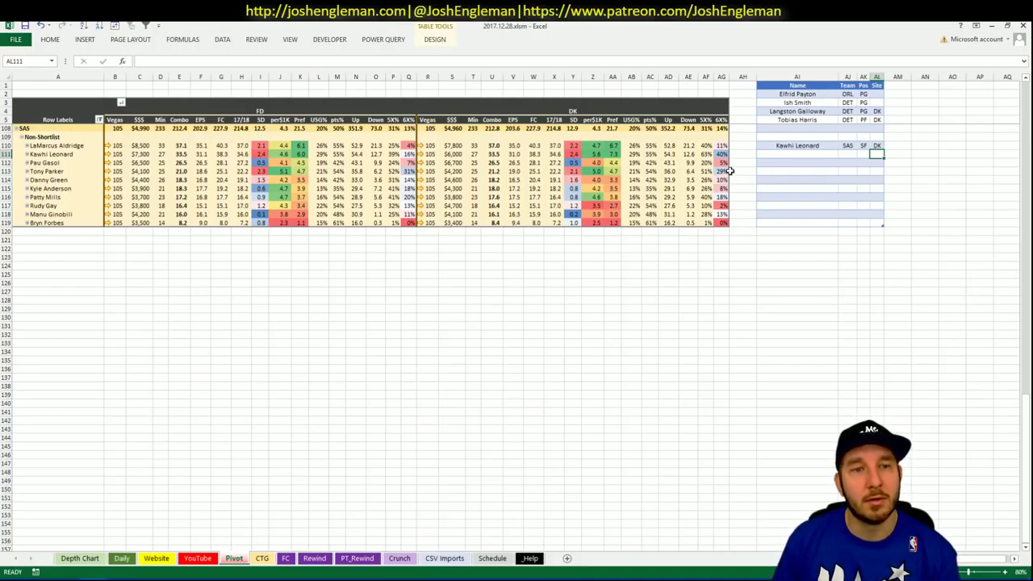
# Filter the recent-games minutes table on the YouTube sheet to team SAS.
pyautogui.click(228, 559)
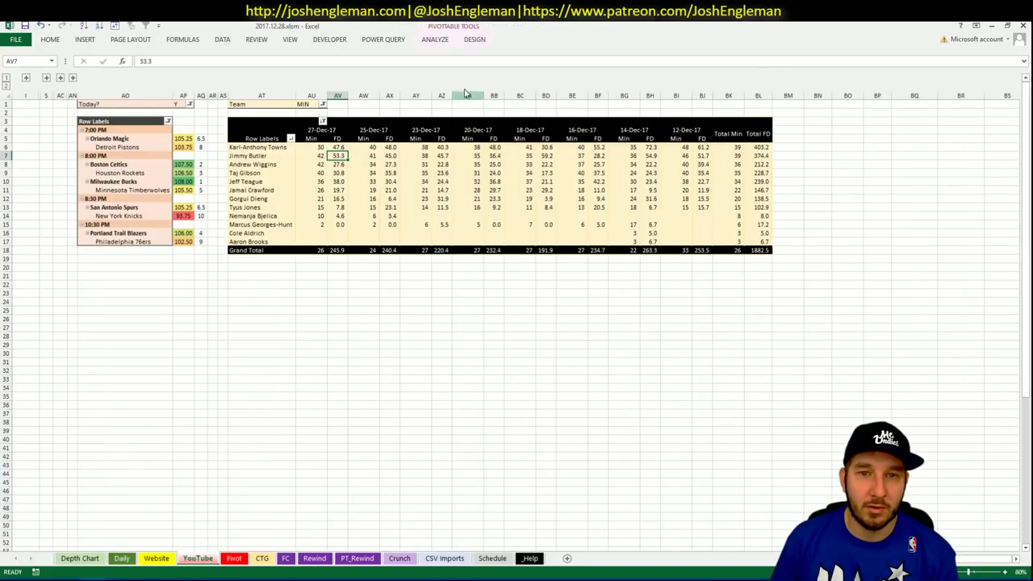
pyautogui.click(307, 104)
pyautogui.write('SAS')
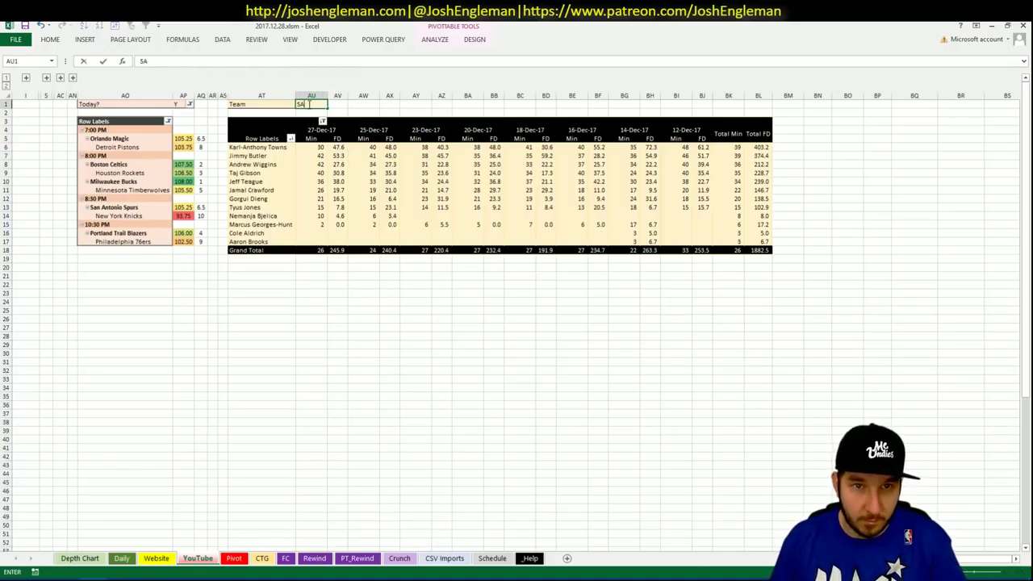
pyautogui.press('Return')
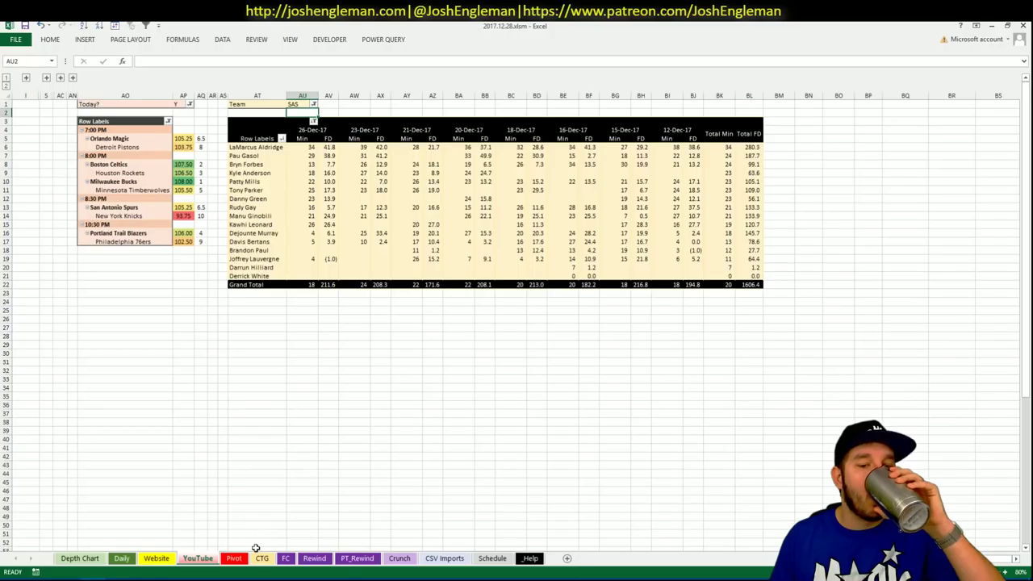
# Set the opponent on the CTG sheet to SAS.
pyautogui.click(258, 558)
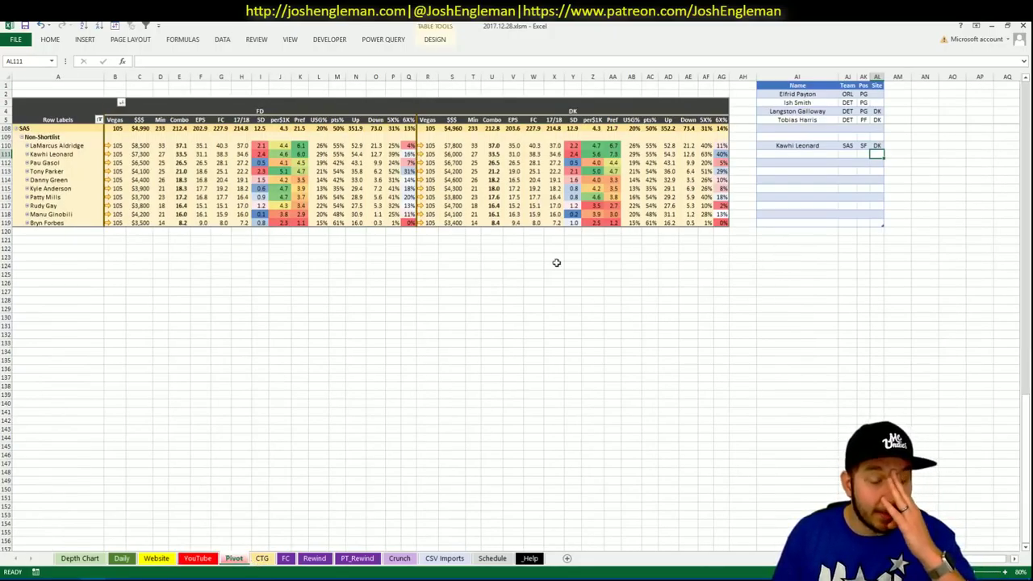
pyautogui.click(261, 558)
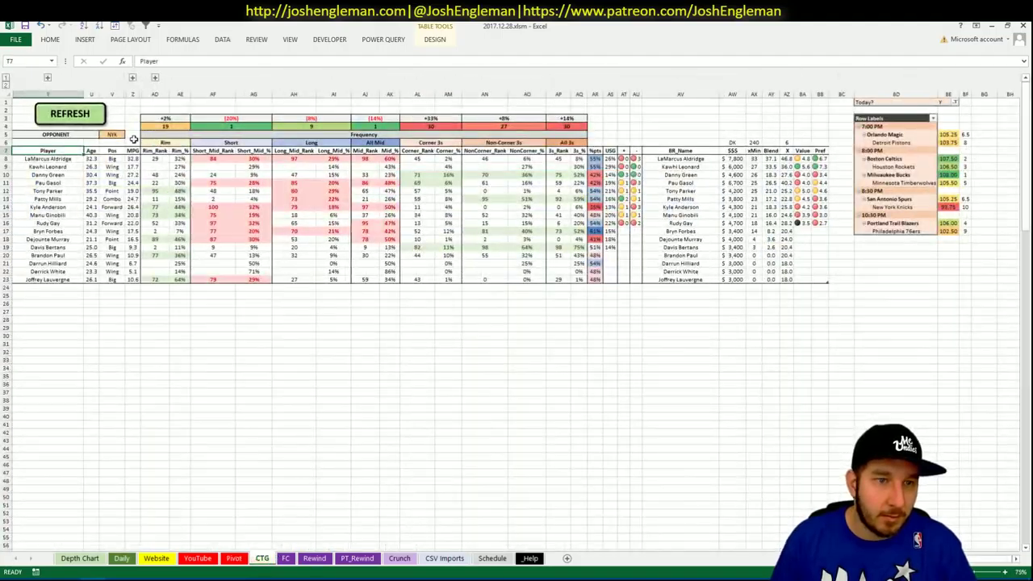
pyautogui.press('BackSpace')
pyautogui.press('BackSpace')
pyautogui.press('BackSpace')
pyautogui.write('SAS')
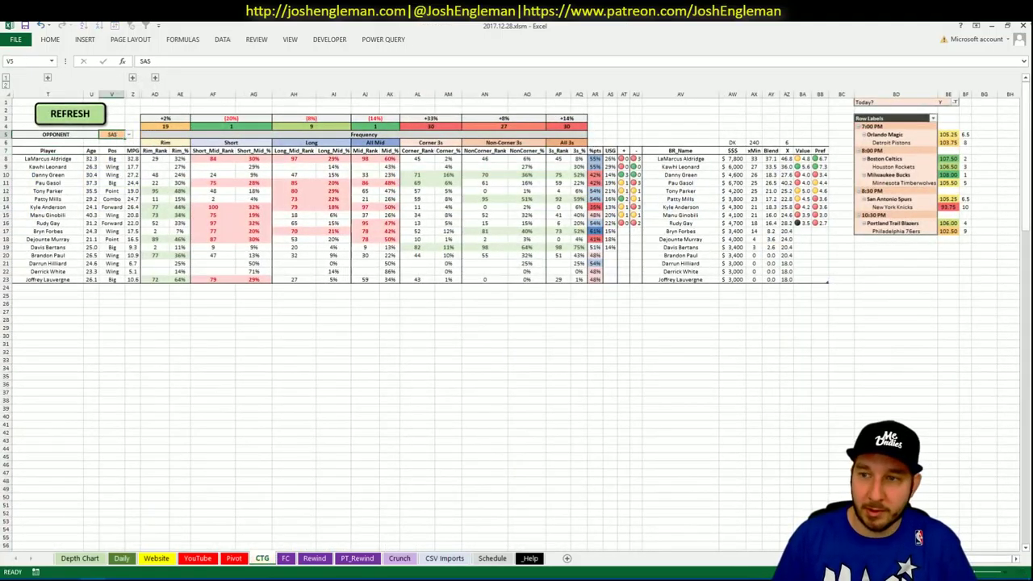
pyautogui.press('Return')
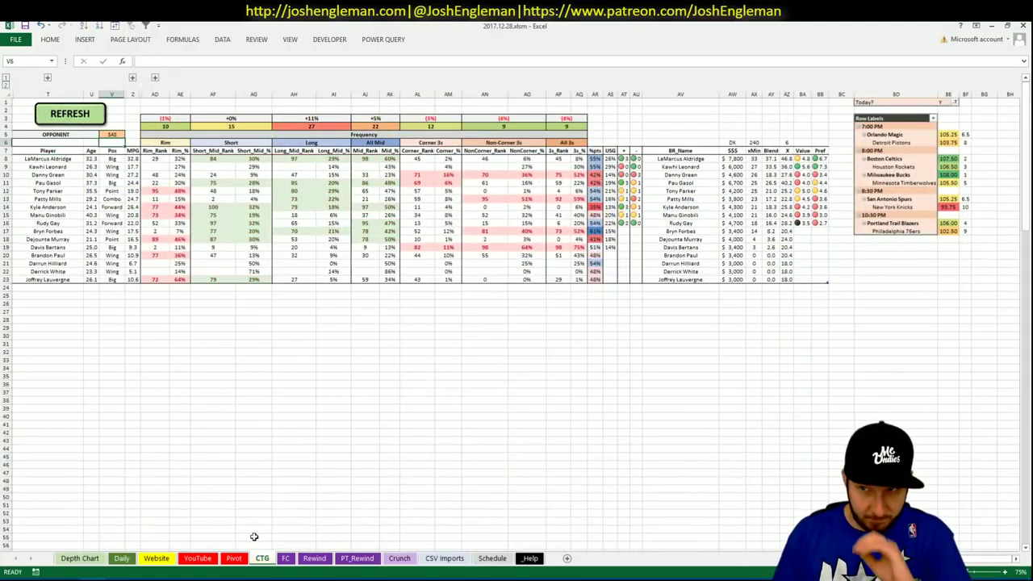
# Switch to the browser and open the New York Knicks' shooting frequency table on Cleaning the Glass.
pyautogui.click(60, 537)
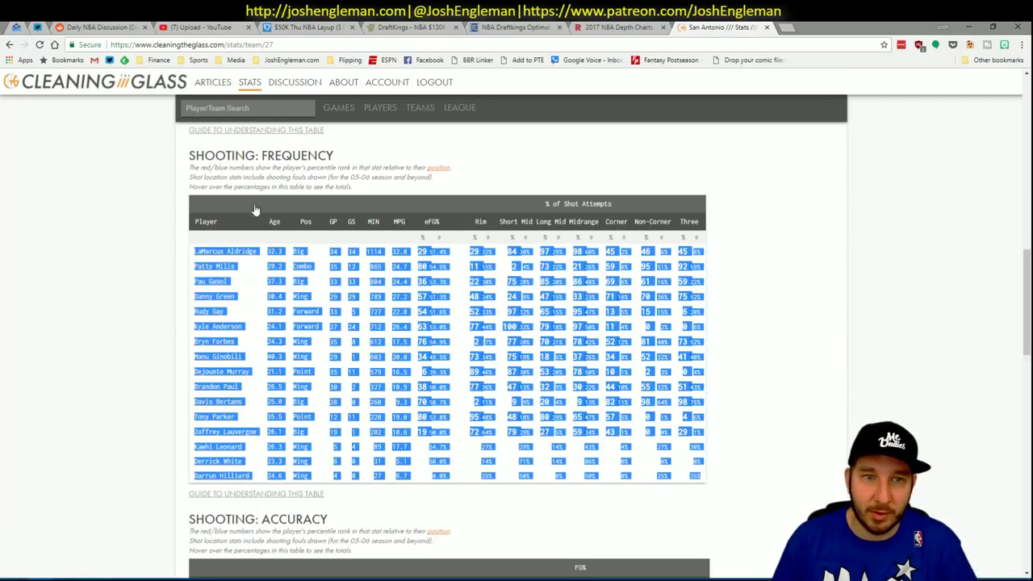
pyautogui.click(246, 110)
pyautogui.write('knick')
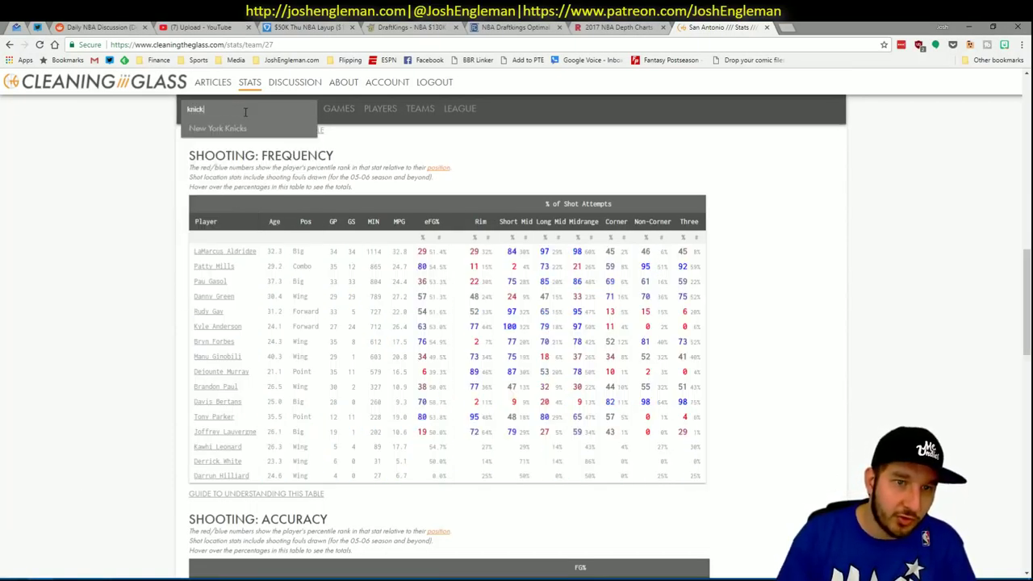
pyautogui.press('Down')
pyautogui.press('Return')
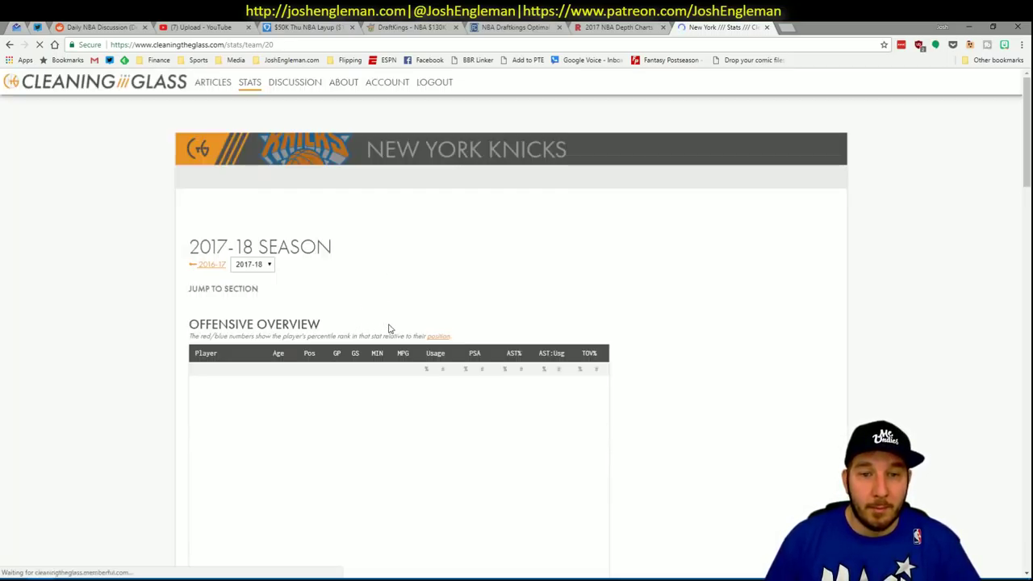
pyautogui.click(358, 301)
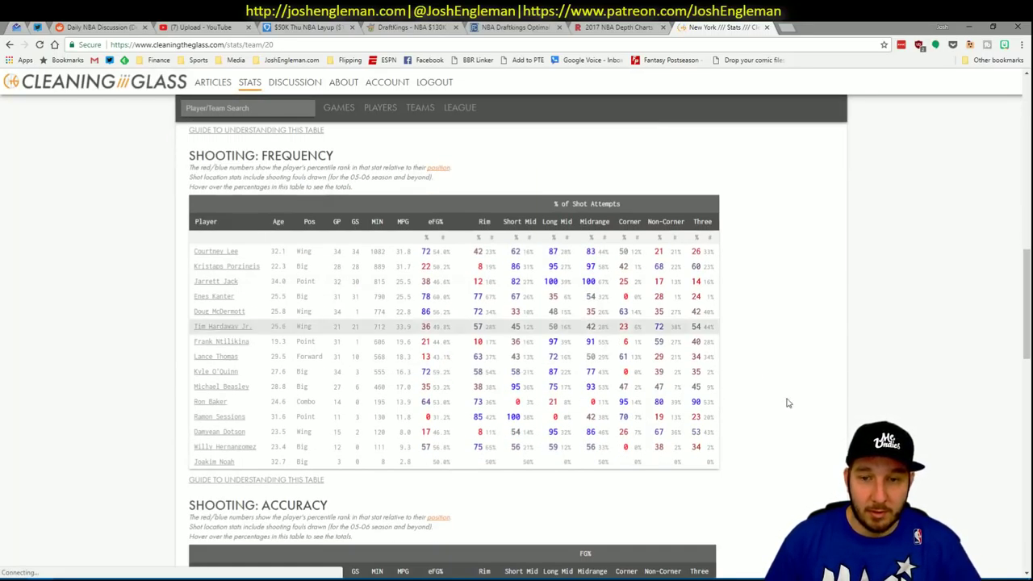
# Copy all player rows of the Knicks' shooting frequency table and load them into the workbook's CTG sheet.
pyautogui.moveTo(679, 454); pyautogui.dragTo(194, 246)
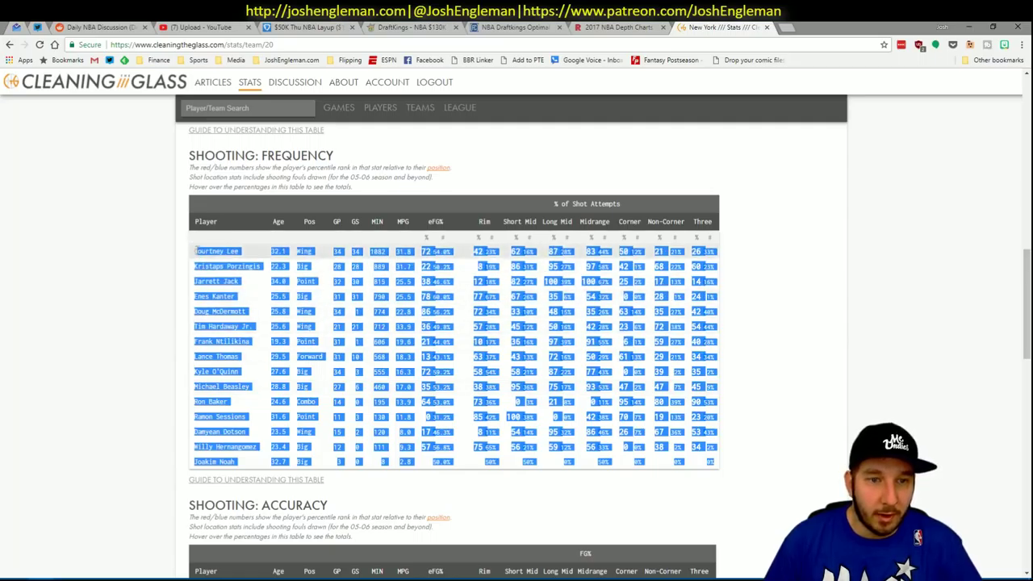
pyautogui.hotkey('alt', 'Tab')
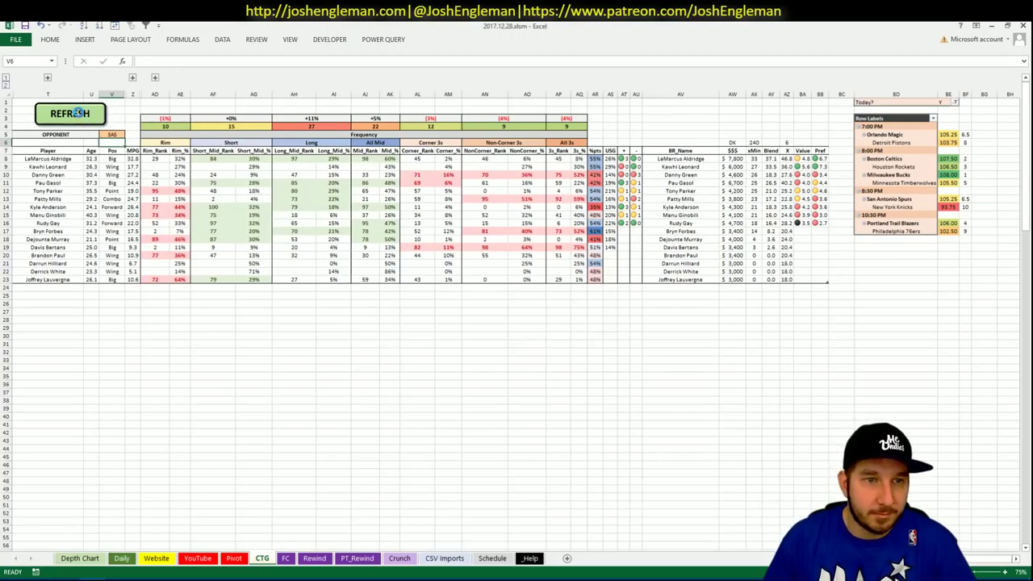
pyautogui.hotkey('ctrl', 'v')
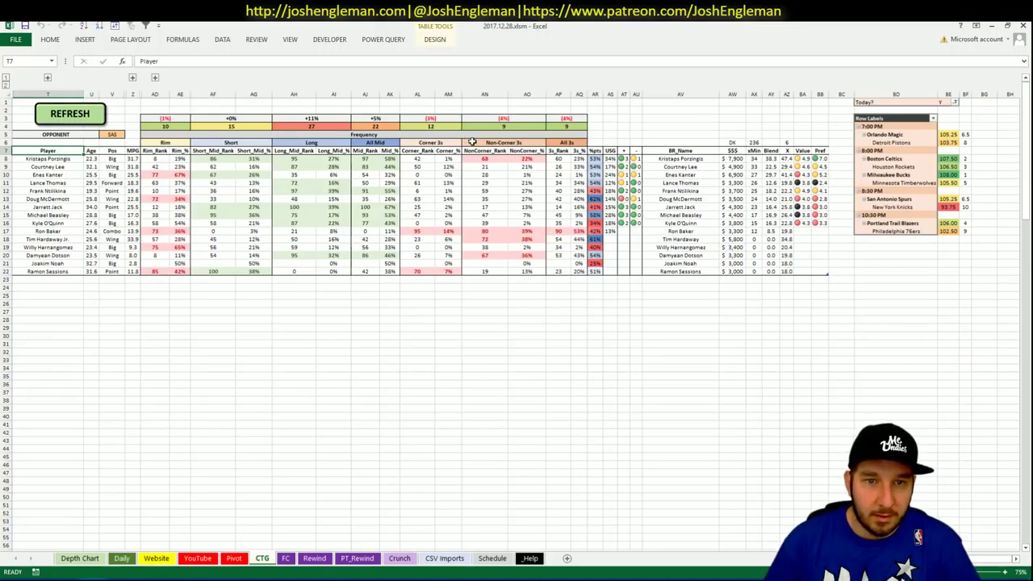
# On FantasyCruncher in the browser, review Kristaps Porzingis' game log against SAS among the PF players, and return to the workbook.
pyautogui.hotkey('alt', 'Tab')
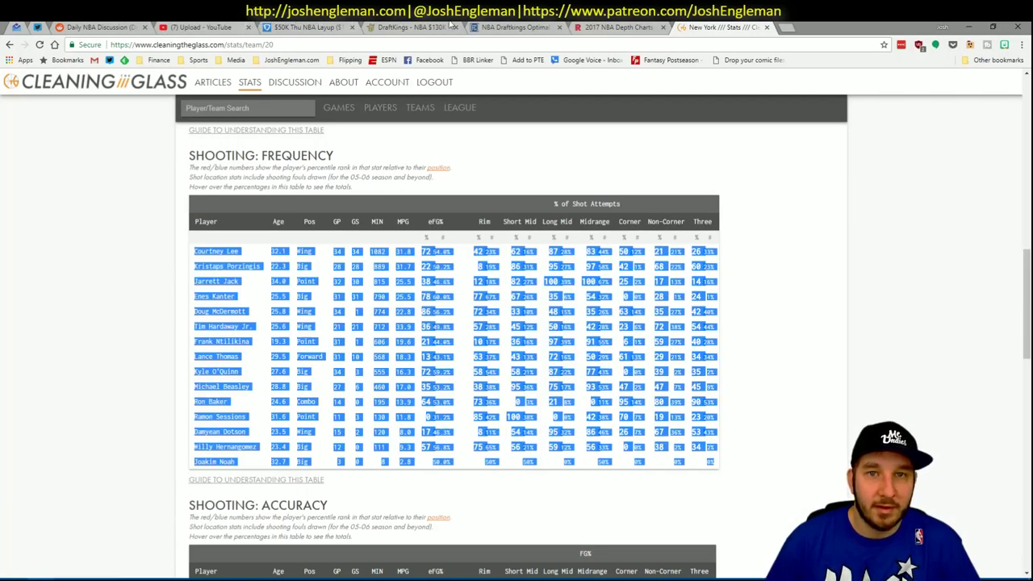
pyautogui.click(507, 27)
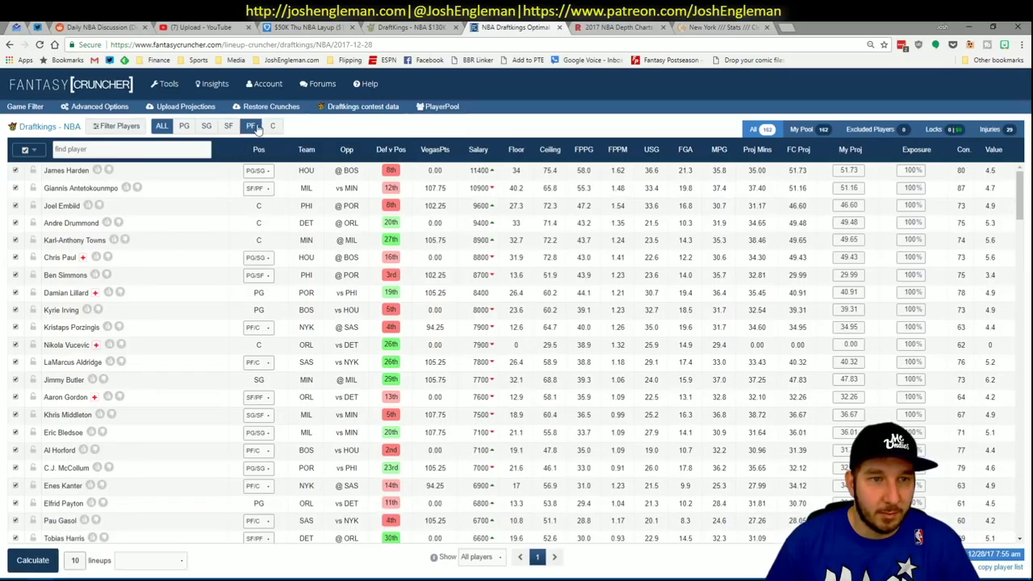
pyautogui.click(257, 129)
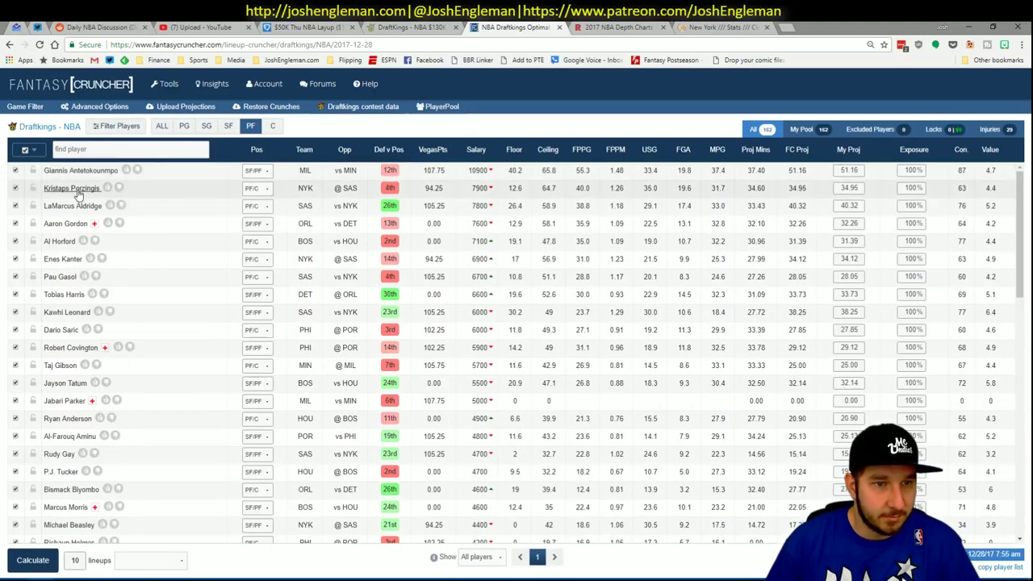
pyautogui.click(78, 192)
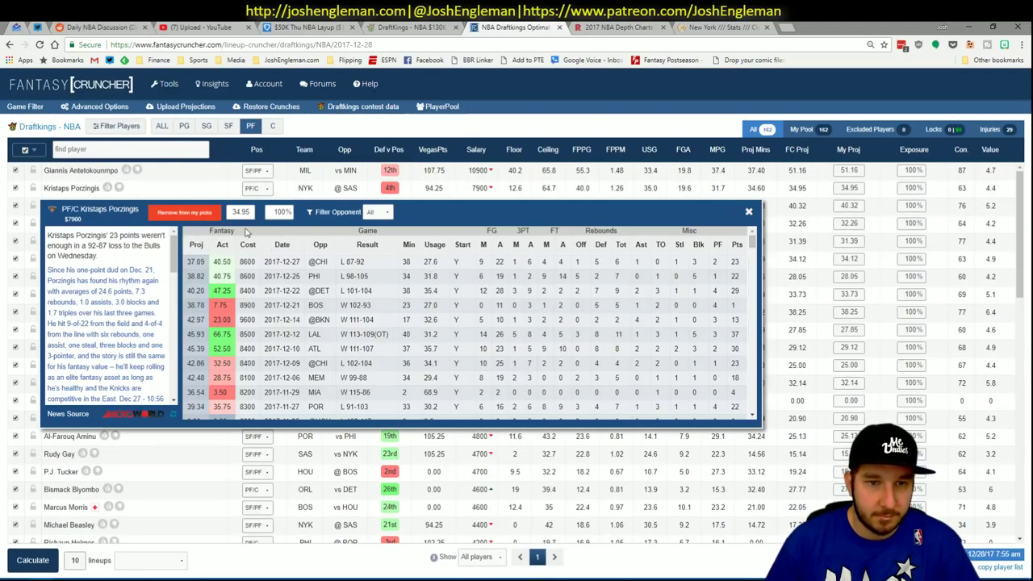
pyautogui.click(389, 214)
pyautogui.click(382, 234)
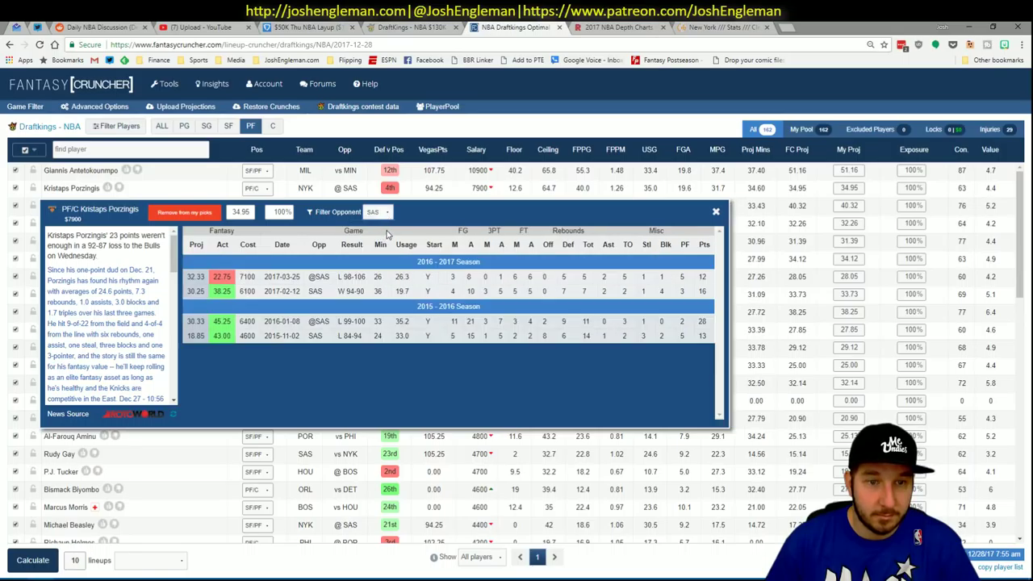
pyautogui.click(715, 211)
pyautogui.hotkey('alt', 'Tab')
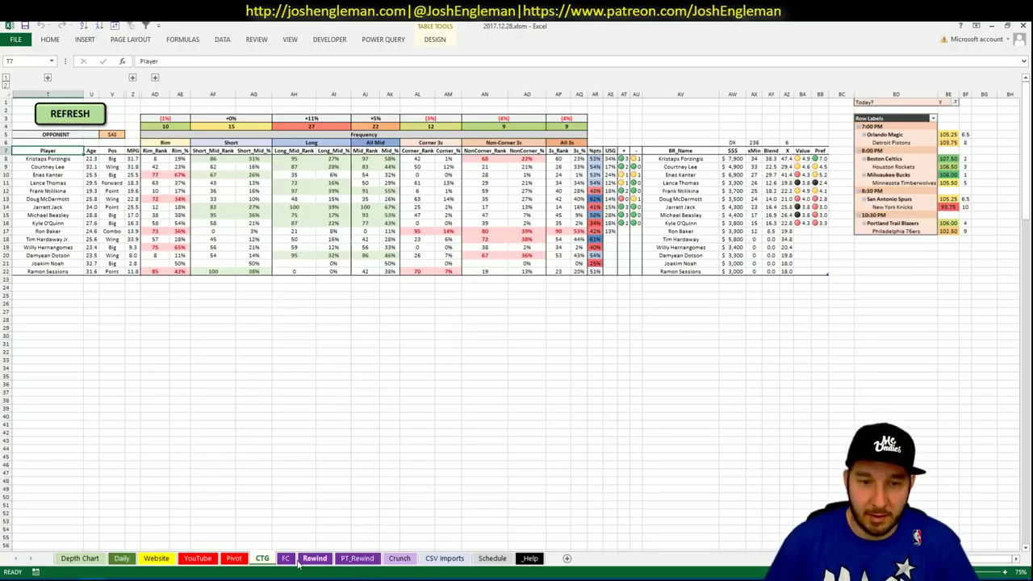
# Enter Kristaps Porzingis with site DK in row 63 of the Pivot sheet's recommended player list, beside the NYK players.
pyautogui.click(233, 558)
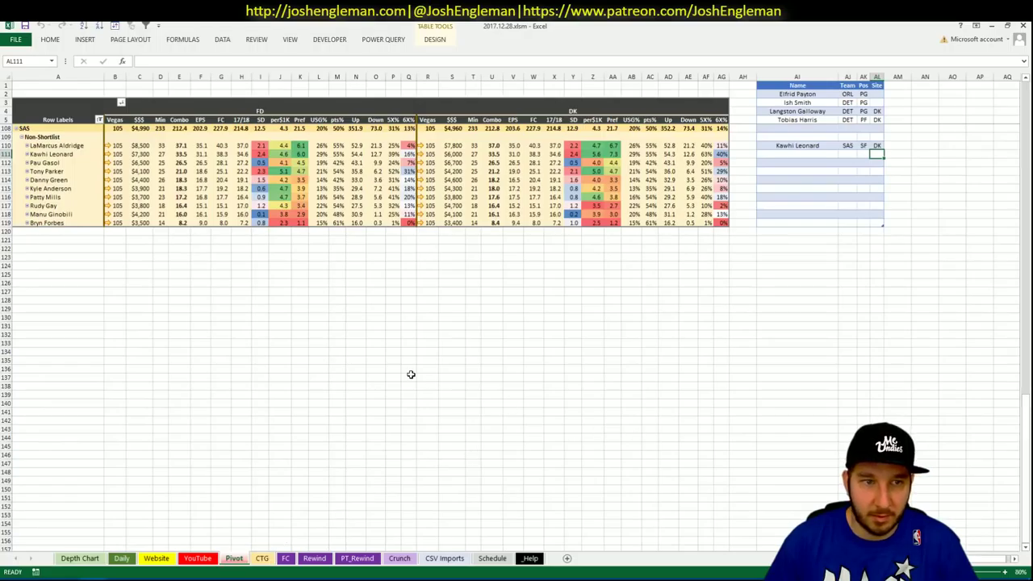
pyautogui.click(410, 374)
pyautogui.scroll(17, 411, 374)
pyautogui.scroll(-1, 411, 374)
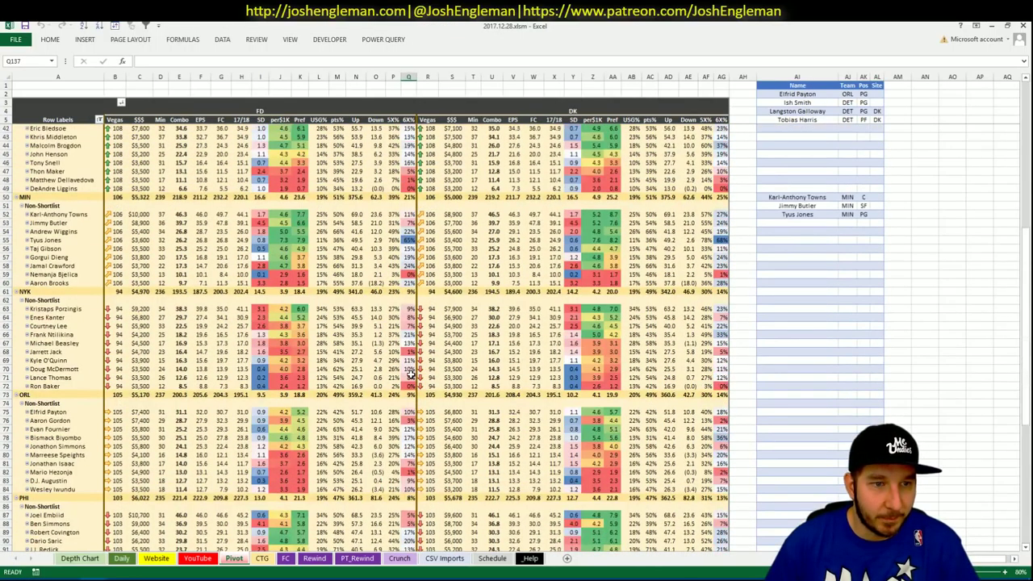
pyautogui.click(1026, 547)
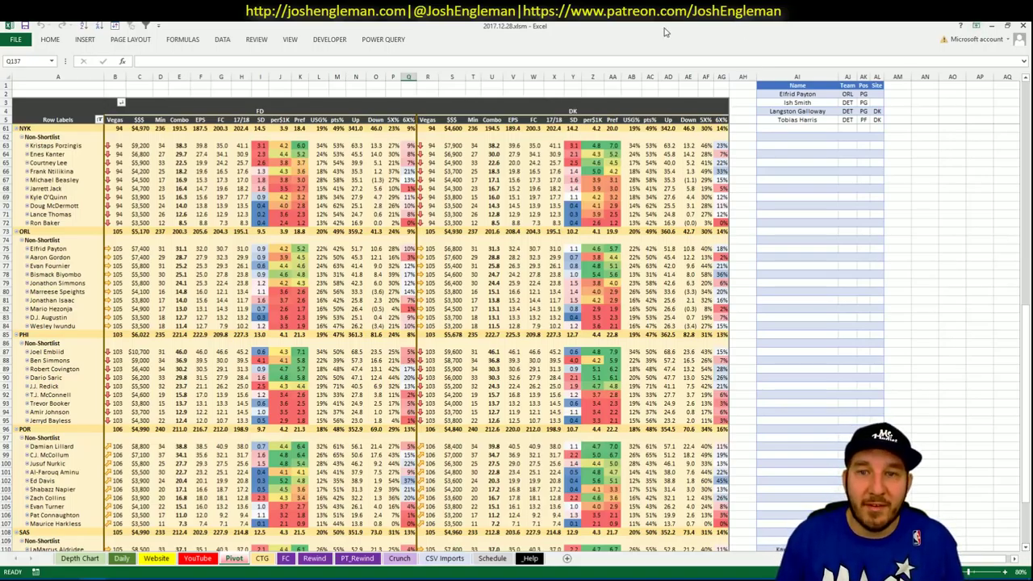
pyautogui.click(797, 119)
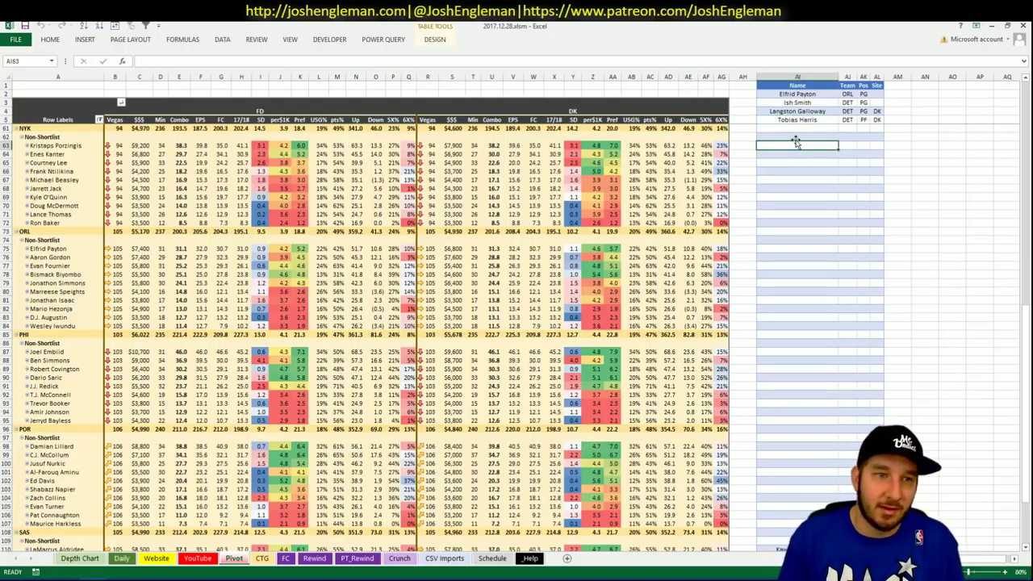
pyautogui.write('Krist')
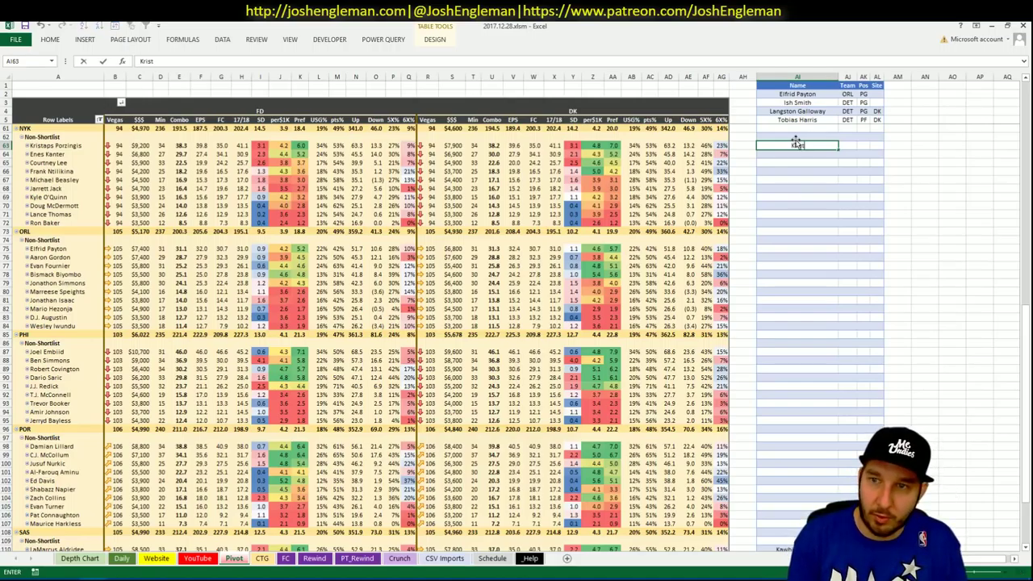
pyautogui.write('aps Porzingis')
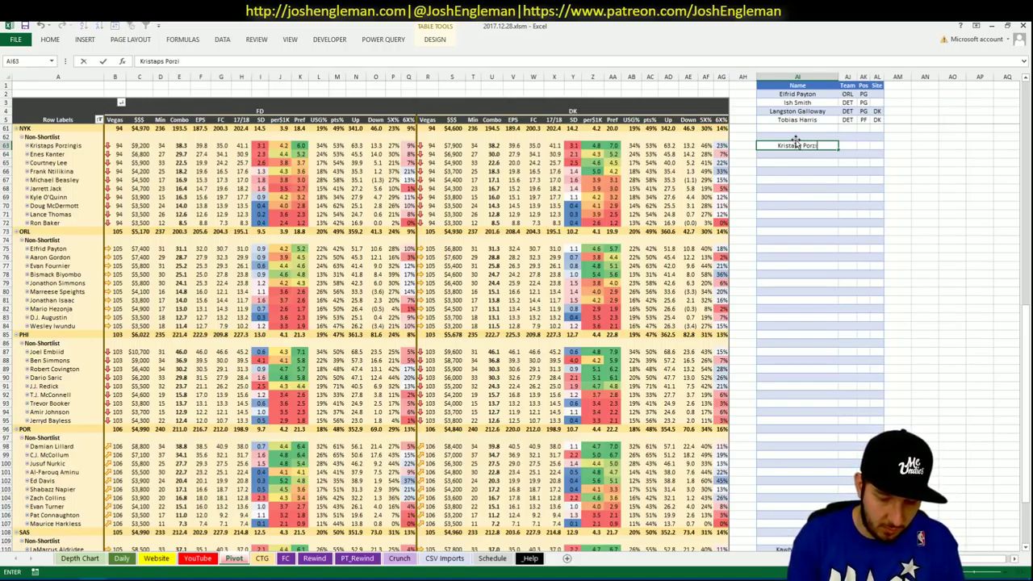
pyautogui.press('Tab')
pyautogui.press('Tab')
pyautogui.press('Tab')
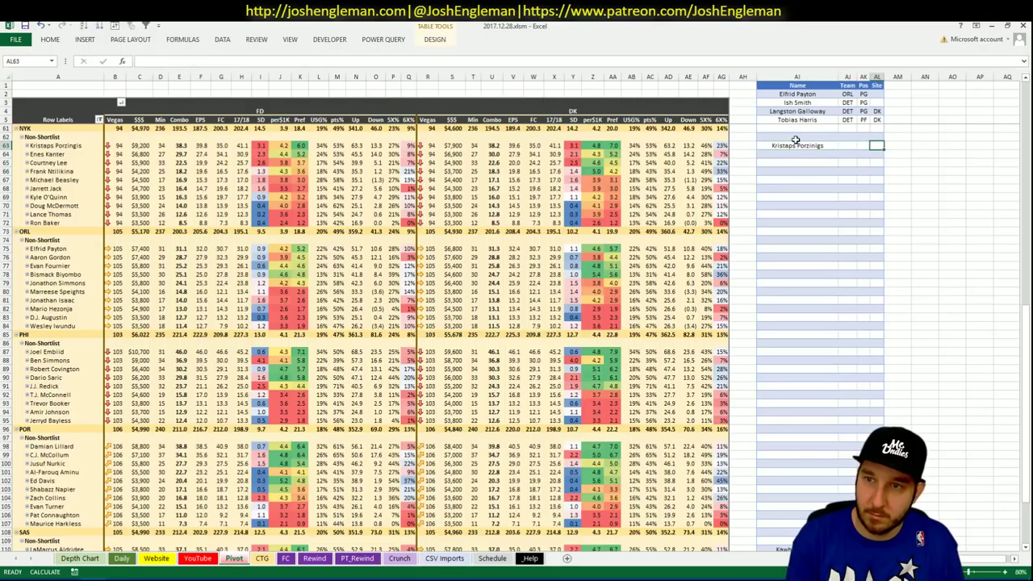
pyautogui.write('DK')
pyautogui.hotkey('ctrl', 'Return')
# Correct the spelling of the surname in row 63 to Porzingis.
pyautogui.click(815, 145)
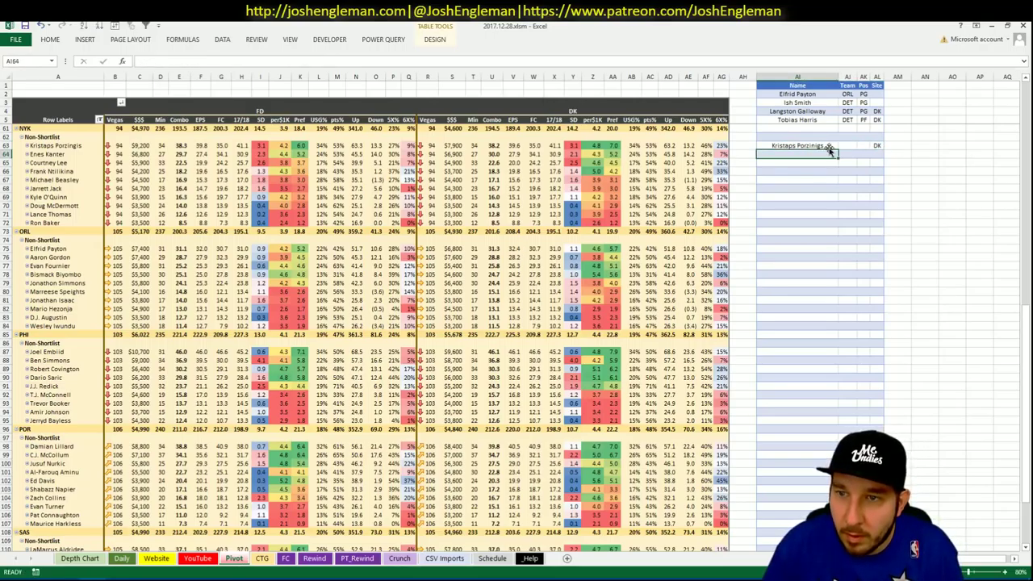
pyautogui.doubleClick(826, 145)
pyautogui.press('BackSpace')
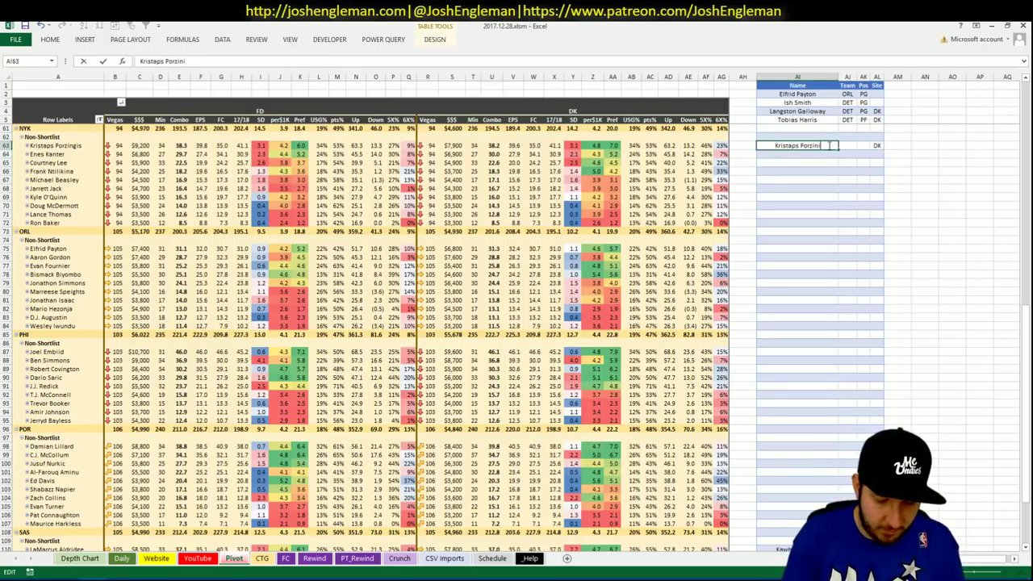
pyautogui.hotkey('ctrl', 'Return')
pyautogui.press('Return')
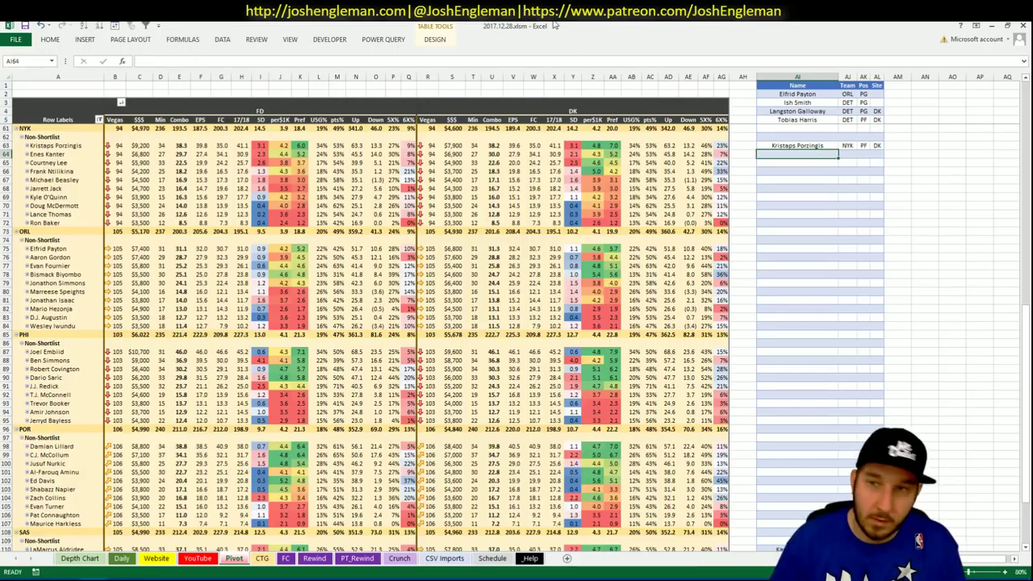
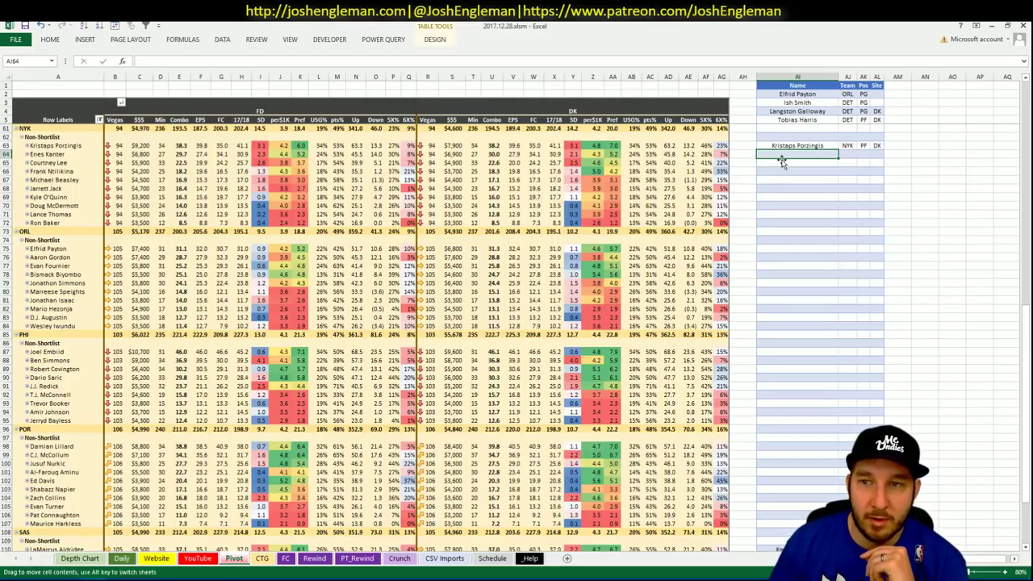
# Enter Courtney Lee, with a capitalised surname, in row 64 of the Pivot sheet's recommended player list.
pyautogui.write('Court')
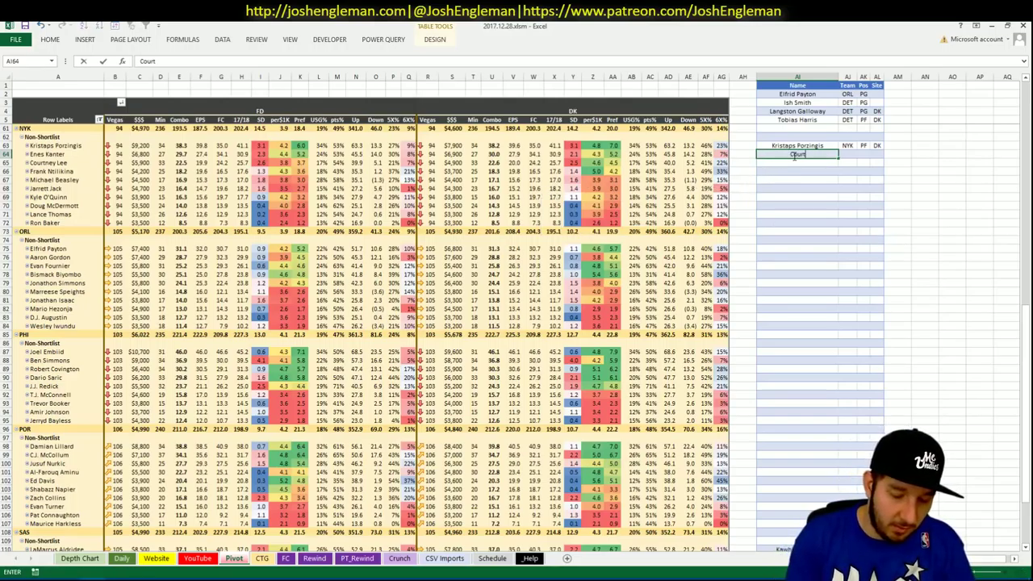
pyautogui.write('ney lee')
pyautogui.click(794, 156)
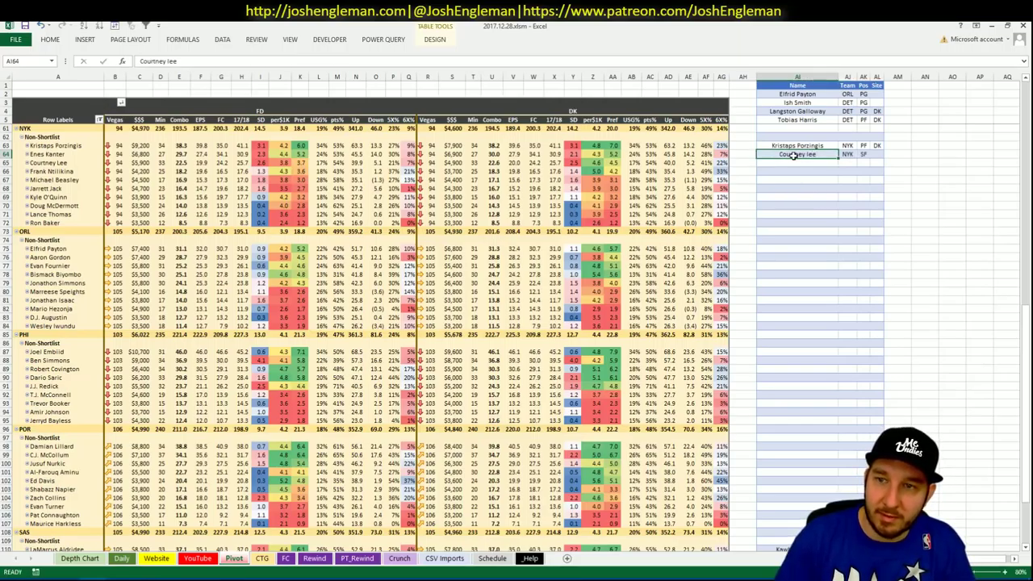
pyautogui.doubleClick(794, 156)
pyautogui.press('BackSpace')
pyautogui.press('BackSpace')
pyautogui.press('BackSpace')
pyautogui.write('Lee')
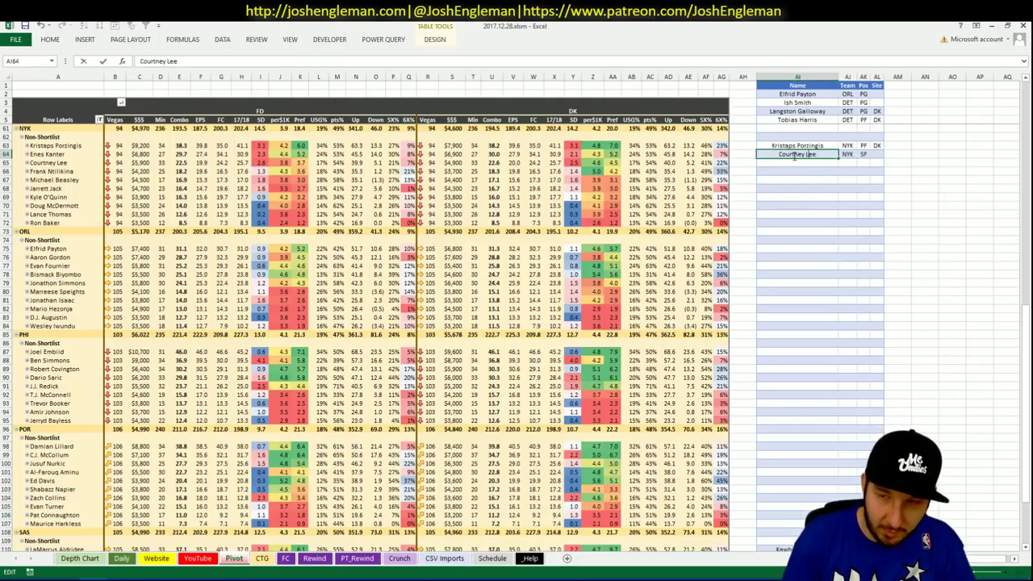
pyautogui.press('Return')
# Set the site for Courtney Lee's entry in row 64 to DK.
pyautogui.press('Right')
pyautogui.press('Up')
pyautogui.press('Right')
pyautogui.press('Right')
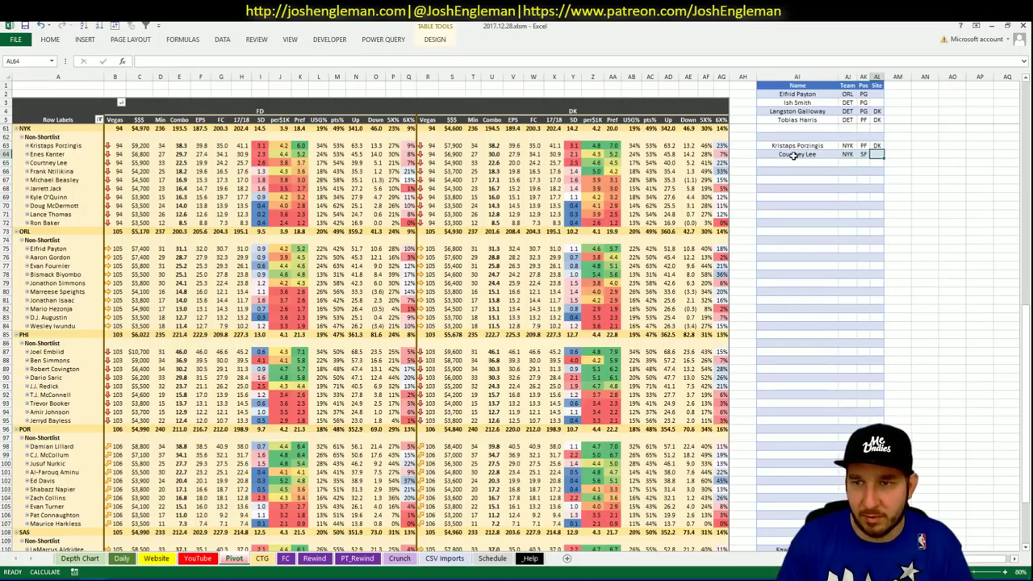
pyautogui.write('DK')
pyautogui.press('Return')
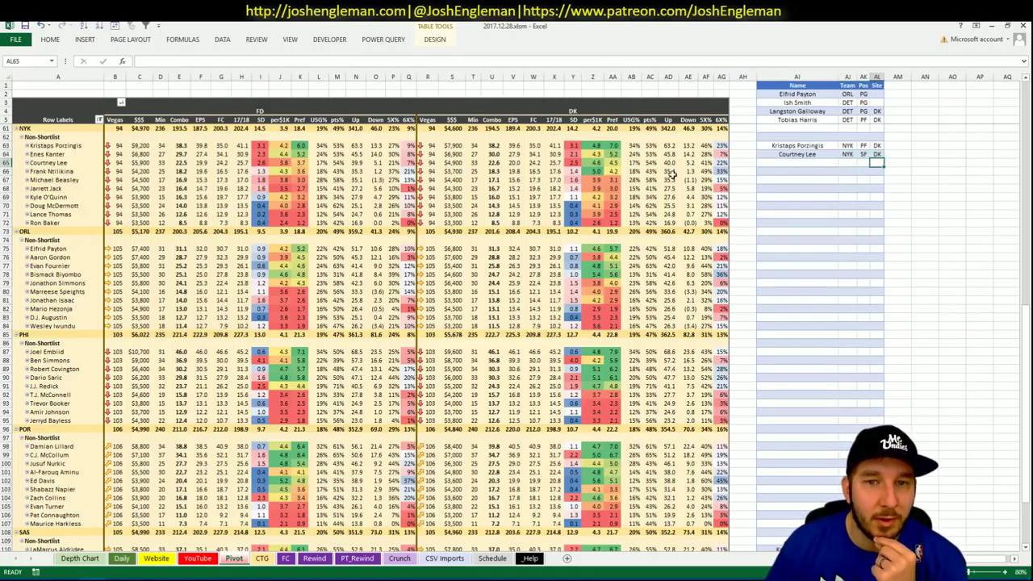
# Check Frank Ntilikina's DK salary on the Pivot sheet against the Knicks' recent minutes and FD points on the YouTube sheet.
pyautogui.click(449, 172)
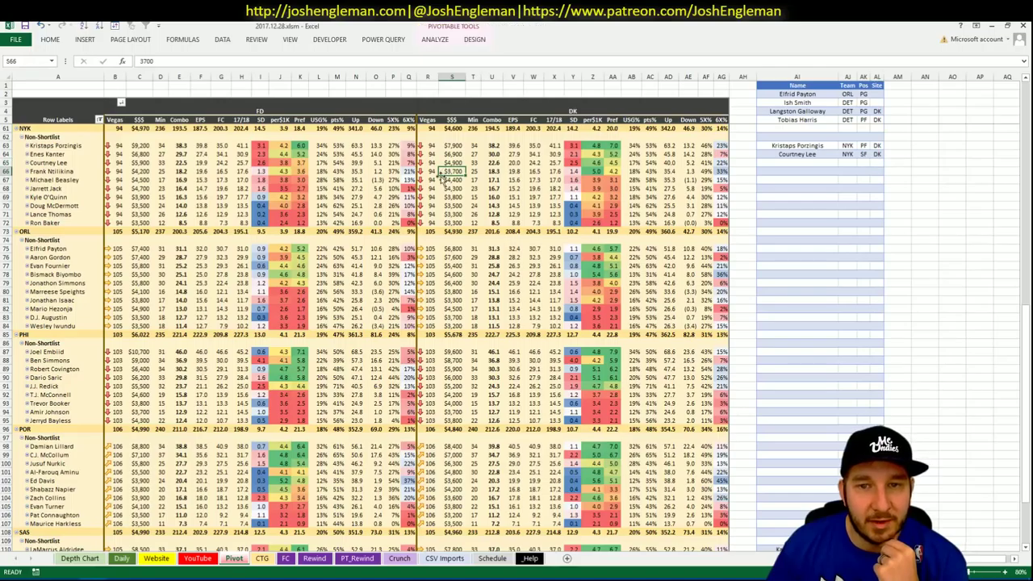
pyautogui.click(197, 558)
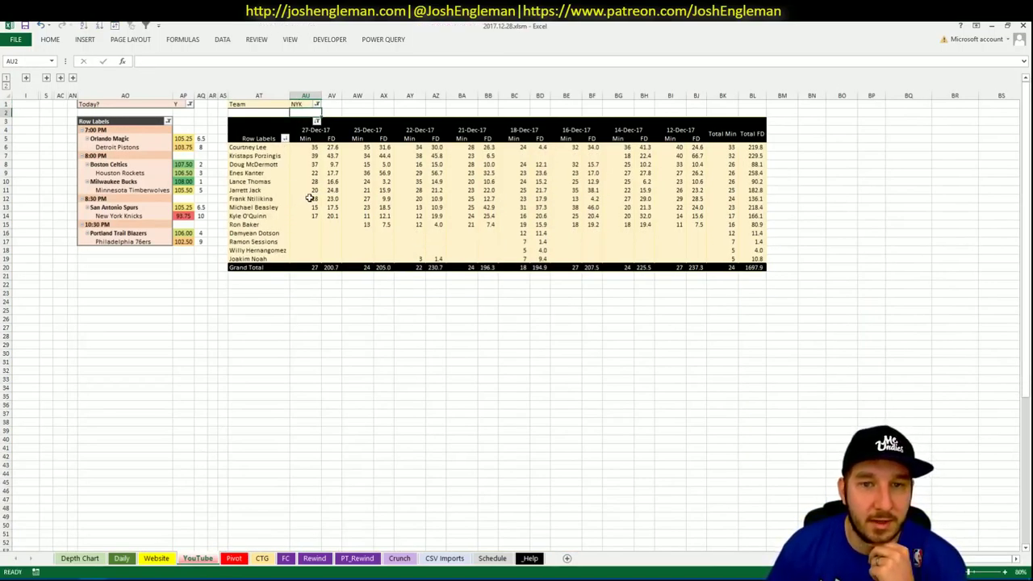
pyautogui.click(233, 558)
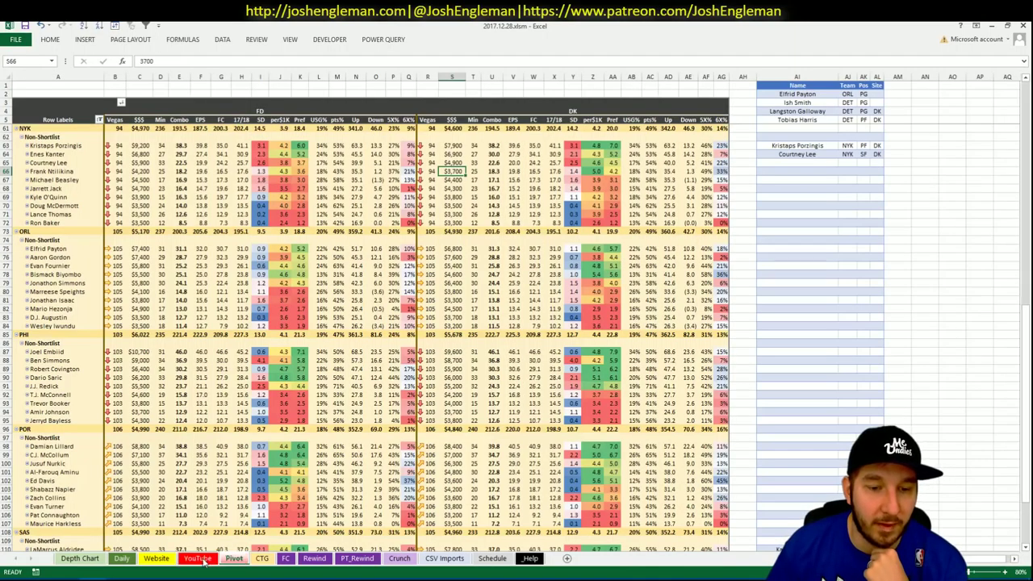
pyautogui.click(208, 558)
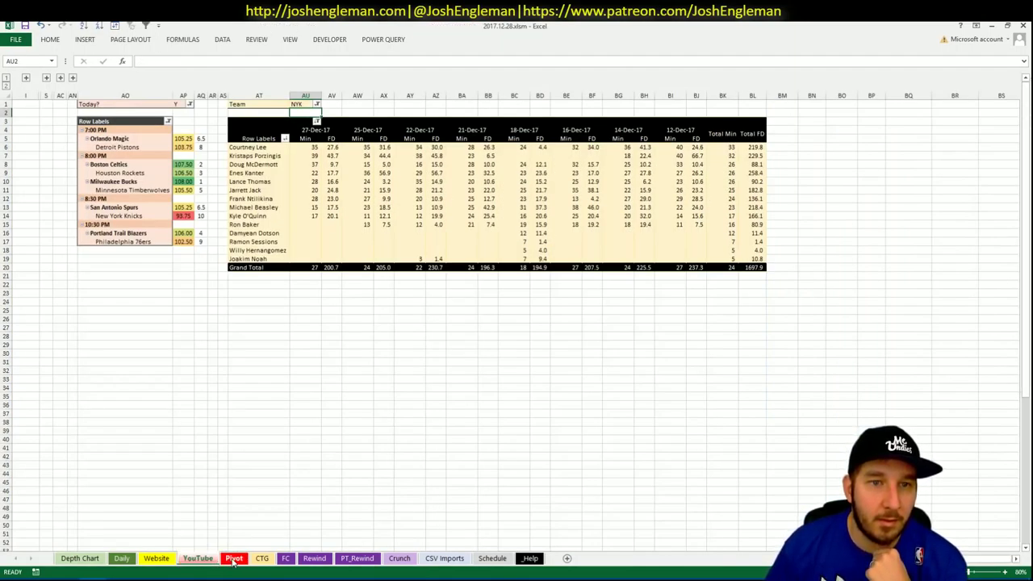
pyautogui.click(233, 559)
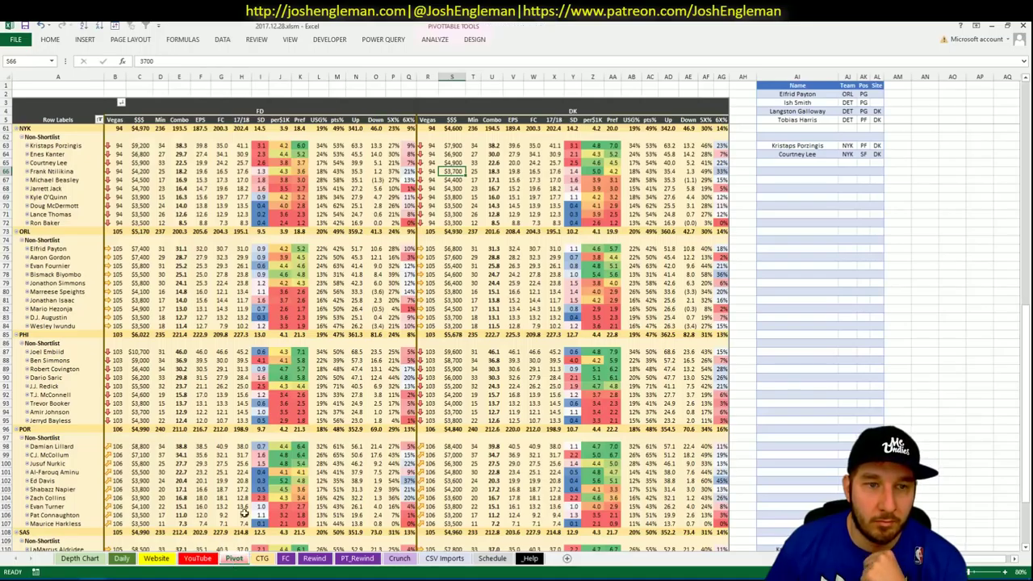
# Set the opponent on the CTG sheet to PHI.
pyautogui.click(262, 559)
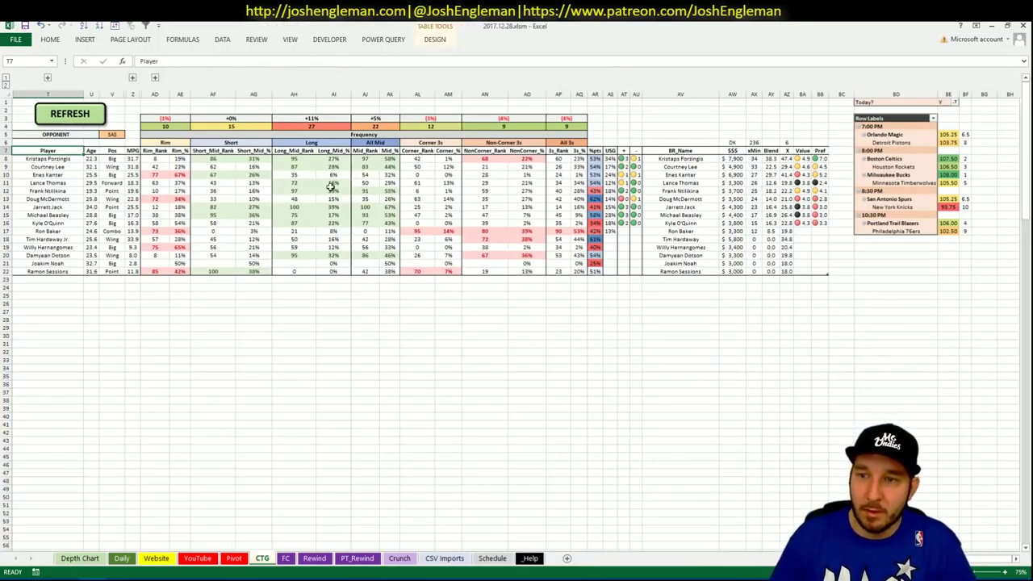
pyautogui.click(109, 134)
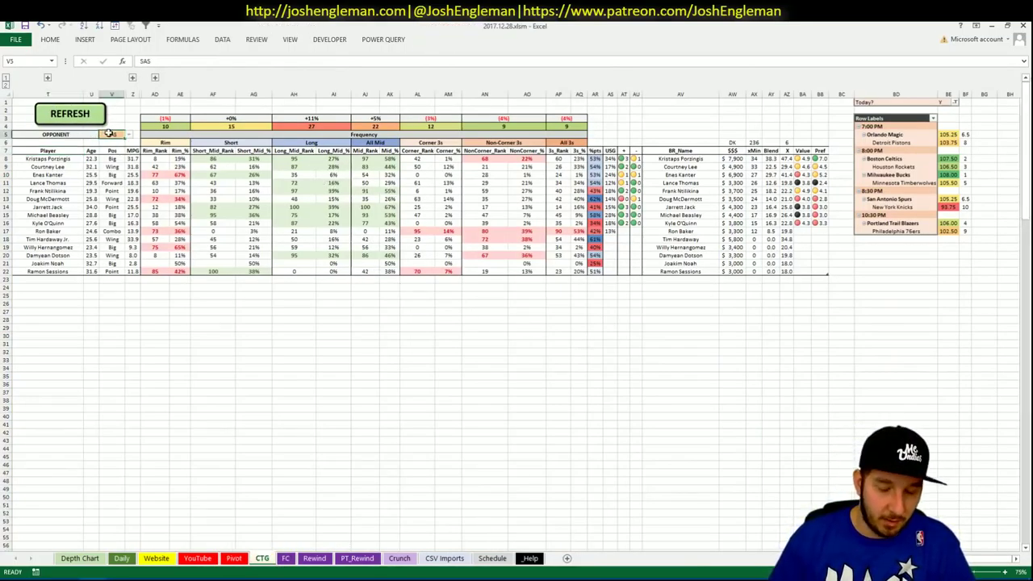
pyautogui.write('PHI')
pyautogui.press('Return')
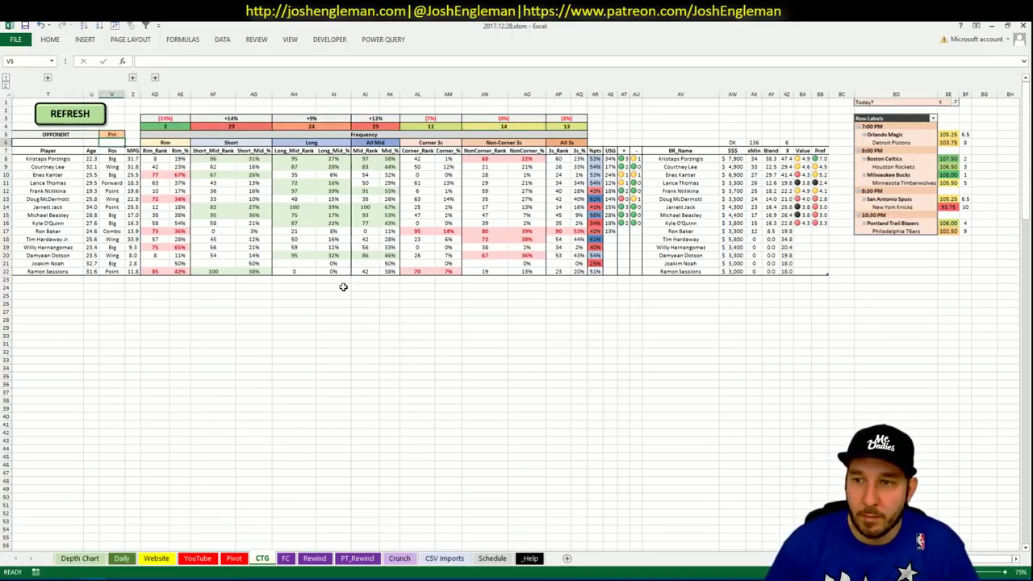
pyautogui.click(136, 573)
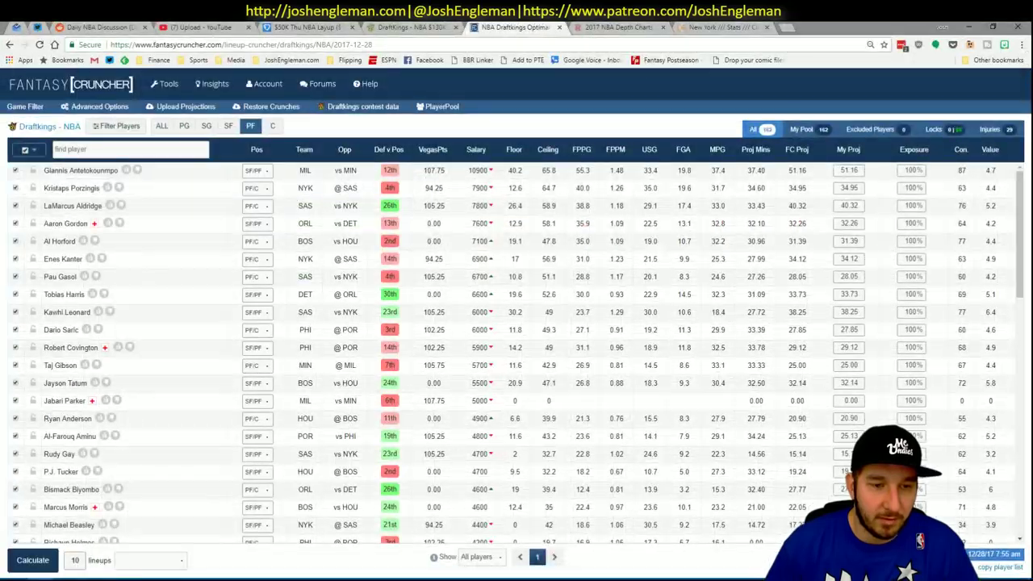
pyautogui.hotkey('alt', 'Tab')
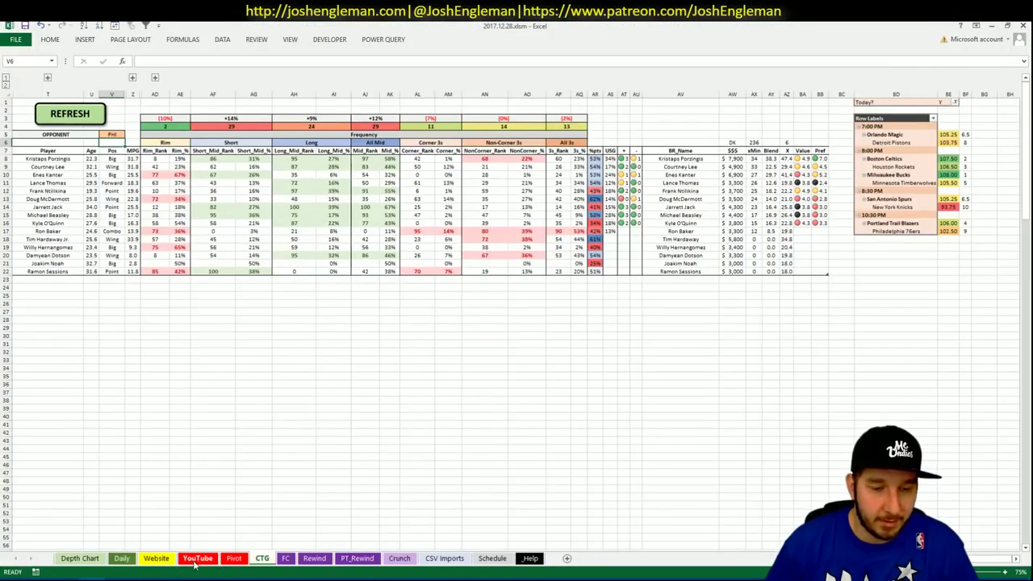
pyautogui.click(242, 561)
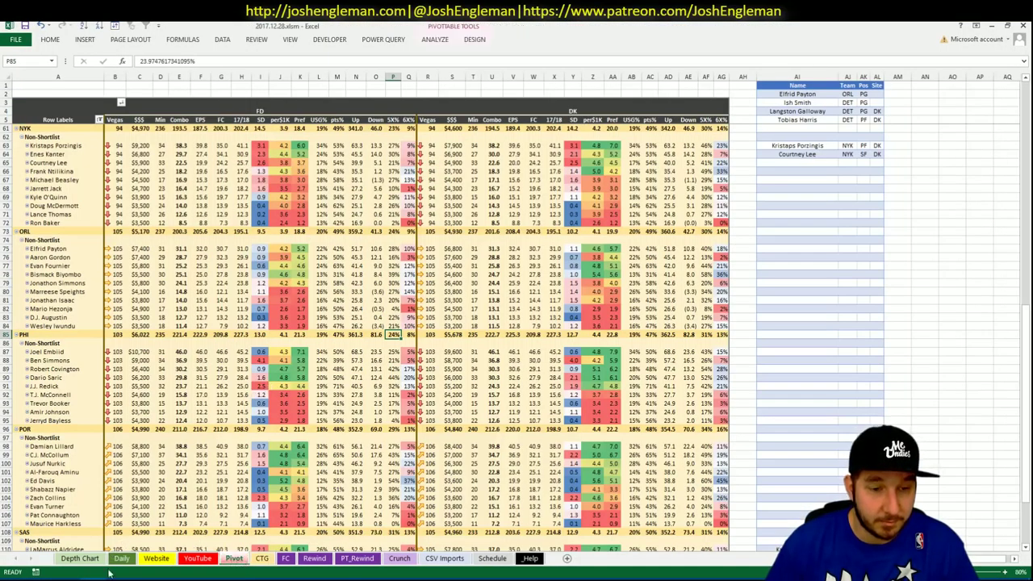
# Switch to Cleaning the Glass in the browser and open the Portland Trail Blazers' team stats page.
pyautogui.click(40, 578)
pyautogui.click(719, 27)
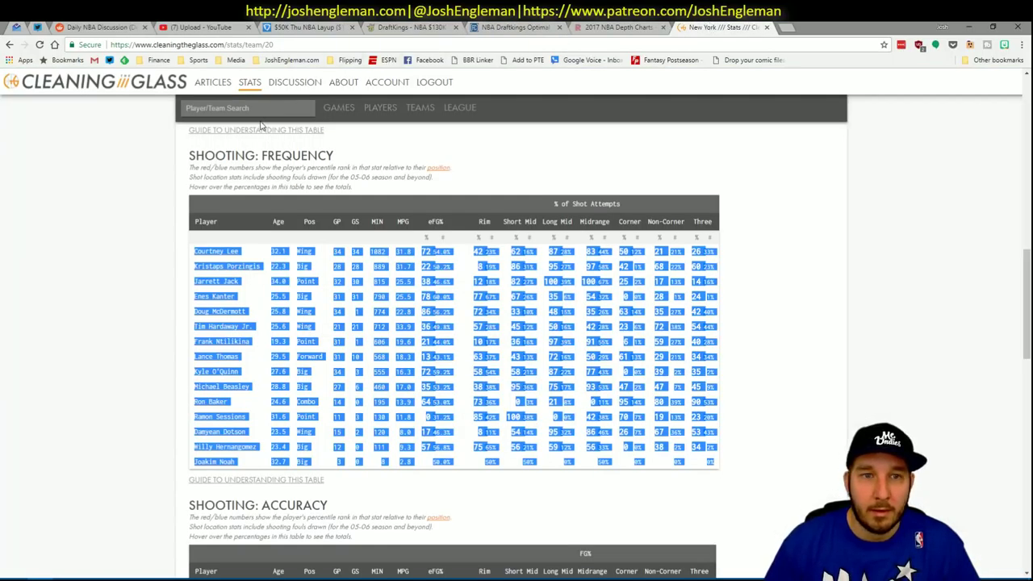
pyautogui.click(264, 112)
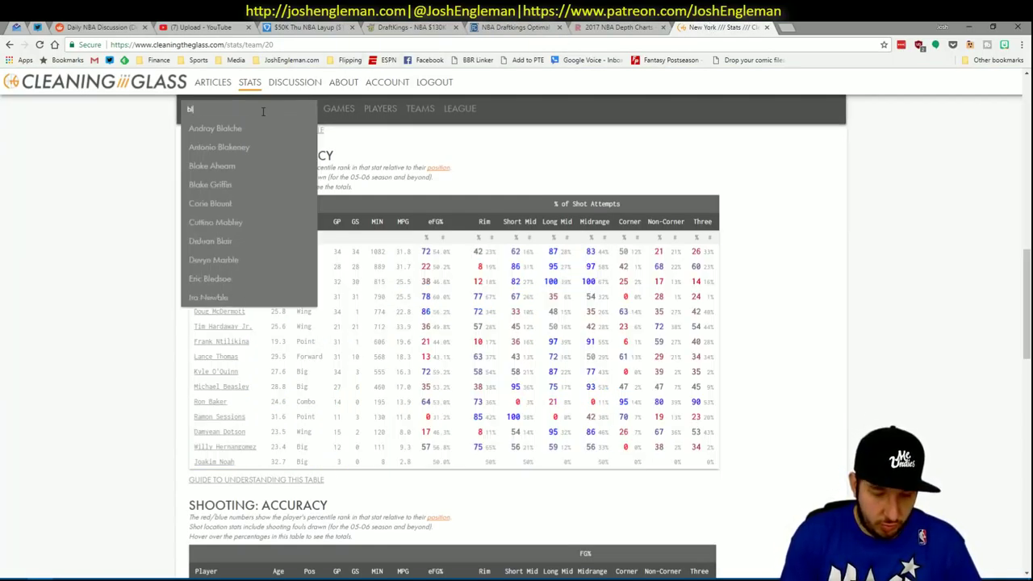
pyautogui.write('port')
pyautogui.press('Return')
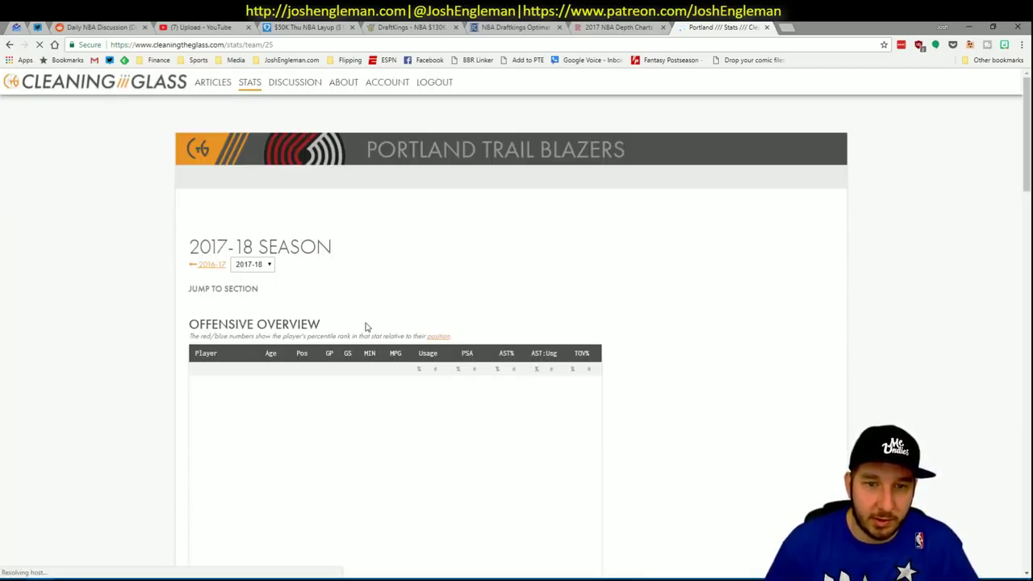
# Copy all player rows of Portland's shooting frequency table and load them into the workbook's CTG sheet.
pyautogui.click(358, 302)
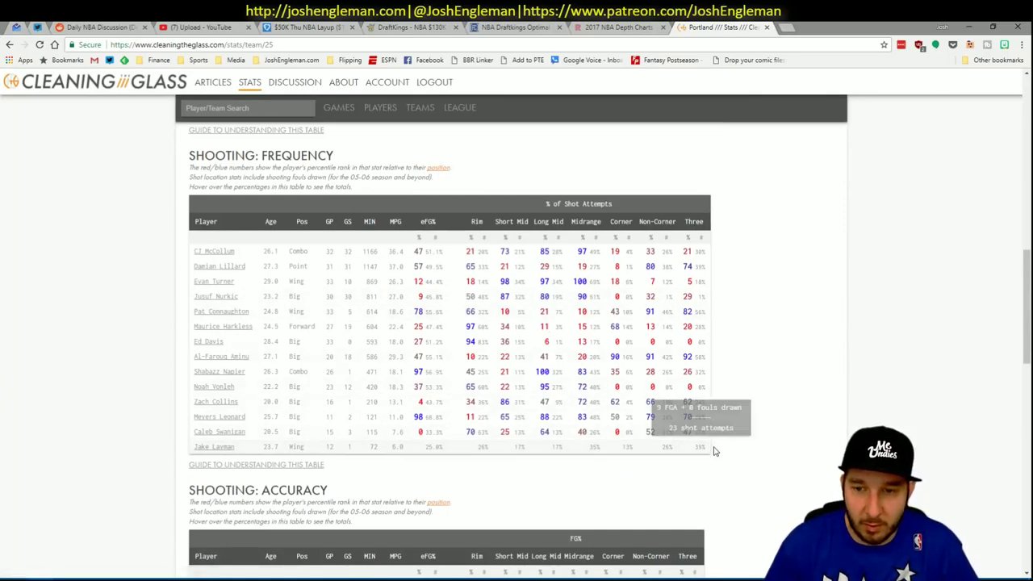
pyautogui.moveTo(714, 451); pyautogui.dragTo(196, 252)
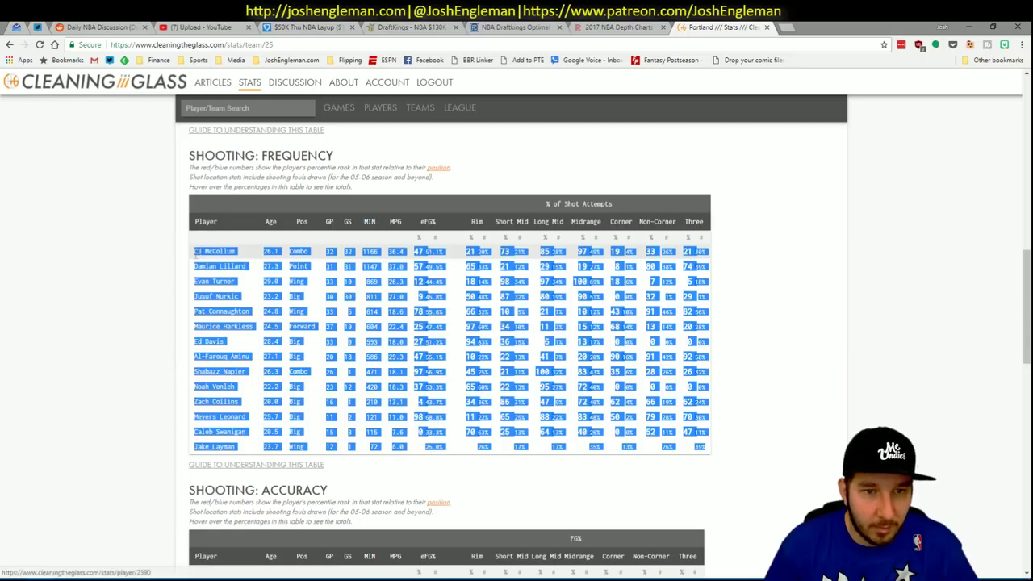
pyautogui.hotkey('alt', 'Tab')
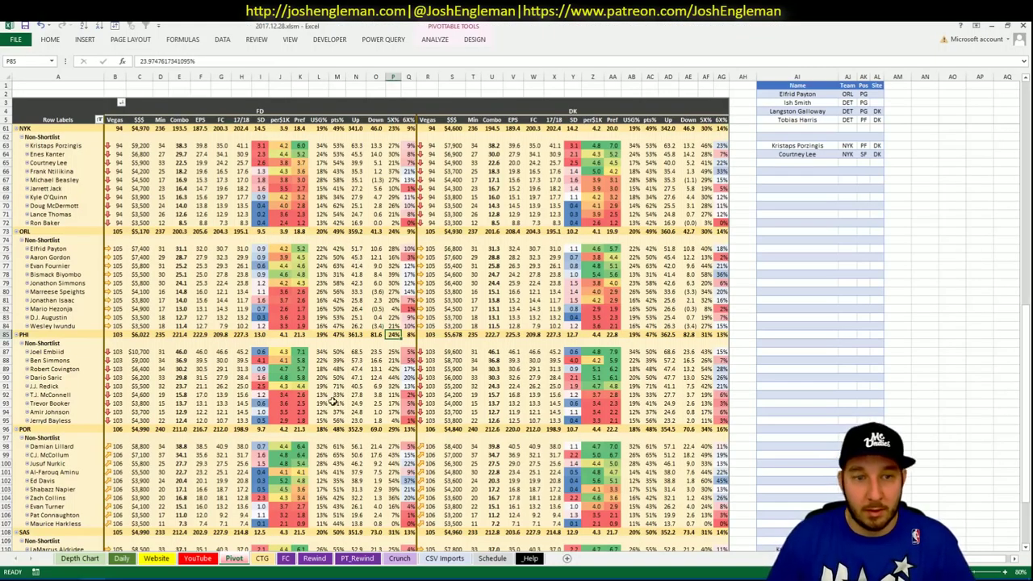
pyautogui.click(262, 559)
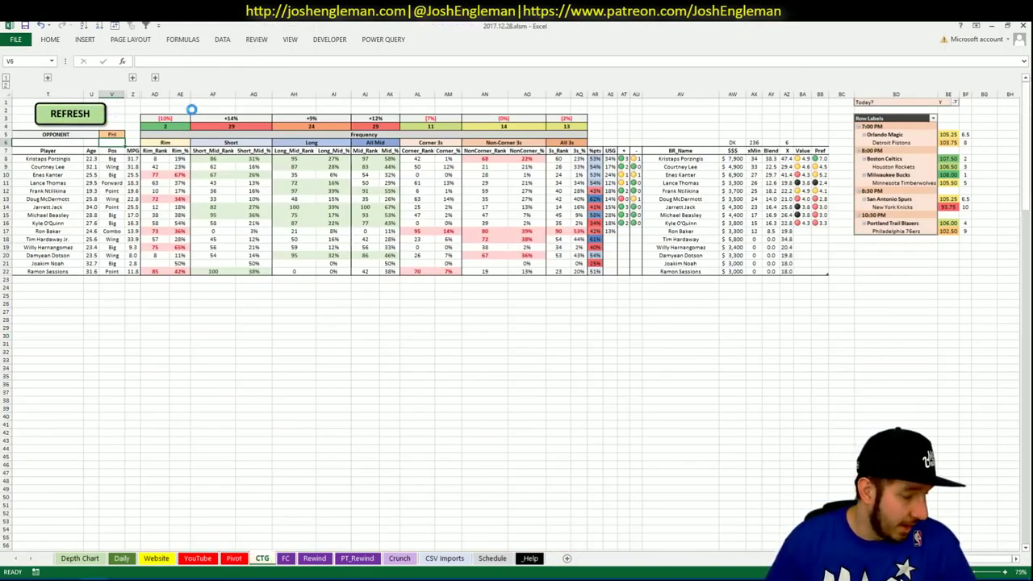
pyautogui.click(47, 151)
pyautogui.hotkey('ctrl', 'v')
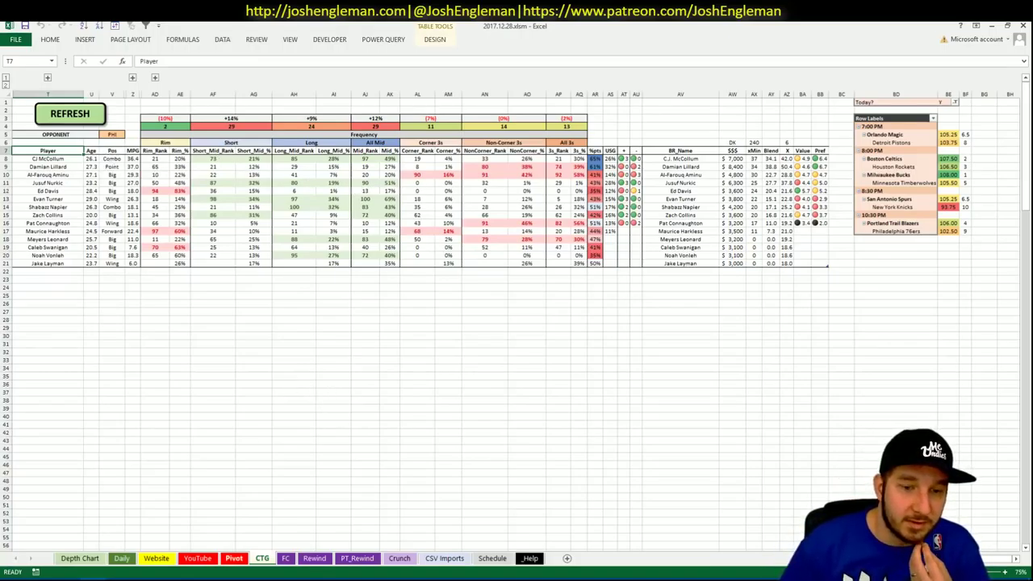
# Enter C.J. McCollum in row 98 of the Pivot sheet's recommended player list, beside the POR players.
pyautogui.click(236, 559)
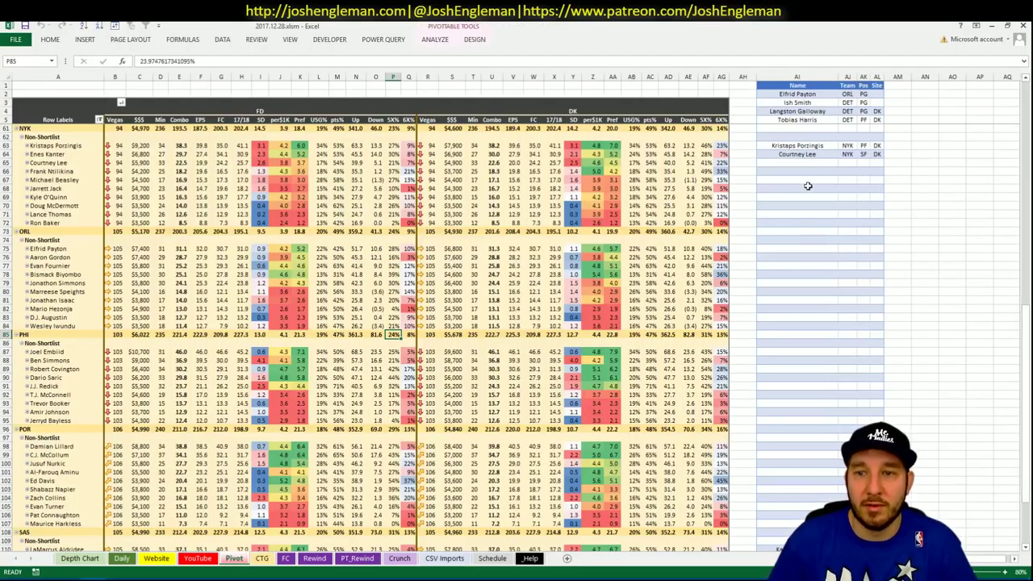
pyautogui.click(567, 257)
pyautogui.scroll(18, 567, 256)
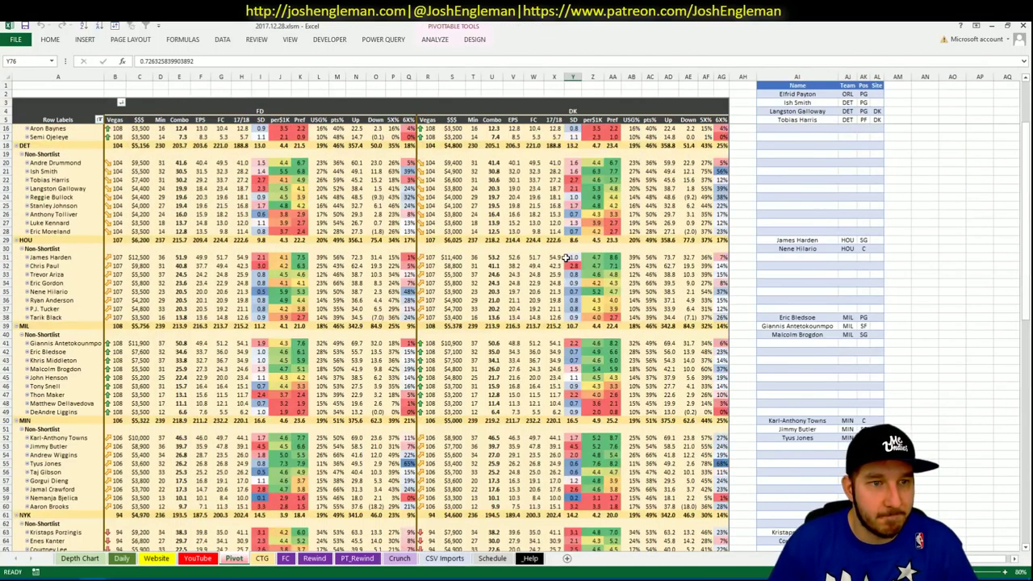
pyautogui.scroll(-20, 567, 256)
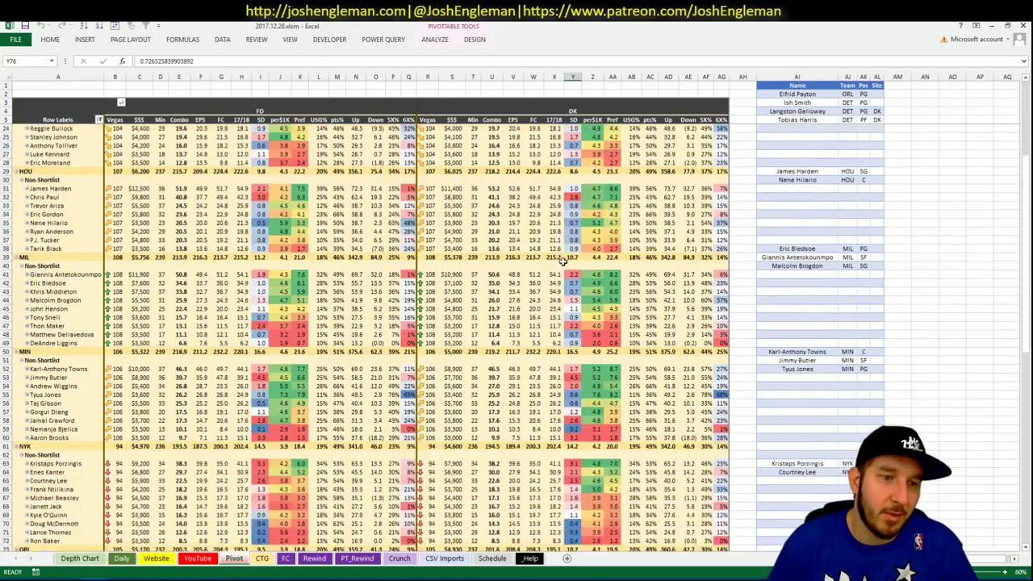
pyautogui.scroll(-5, 556, 242)
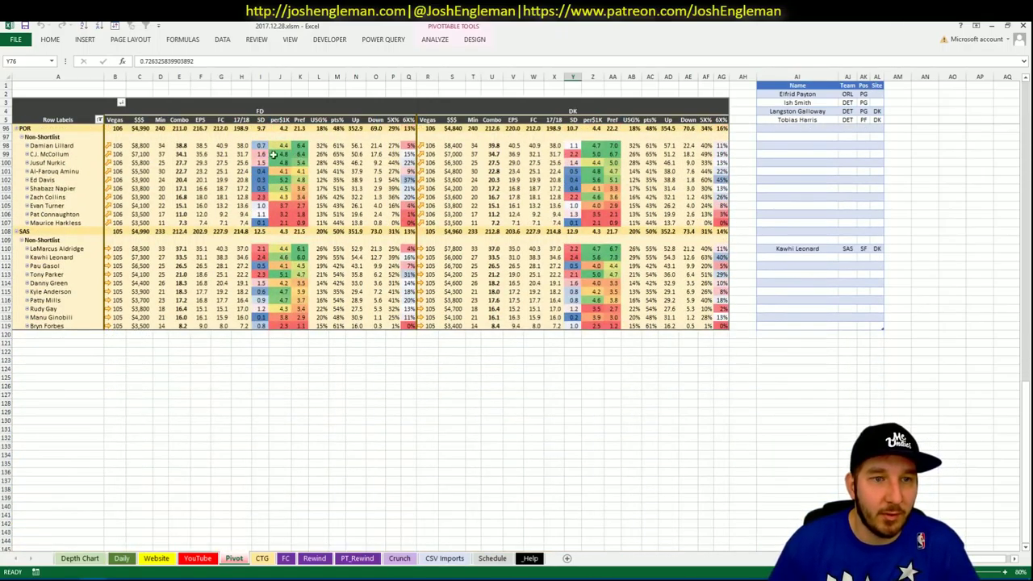
pyautogui.click(810, 147)
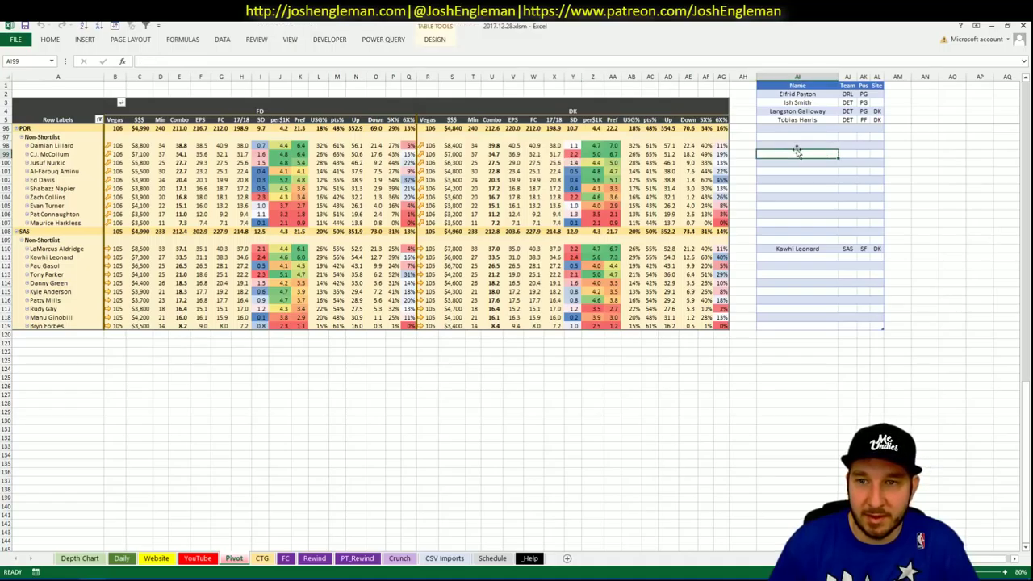
pyautogui.click(795, 139)
pyautogui.click(794, 145)
pyautogui.write('C')
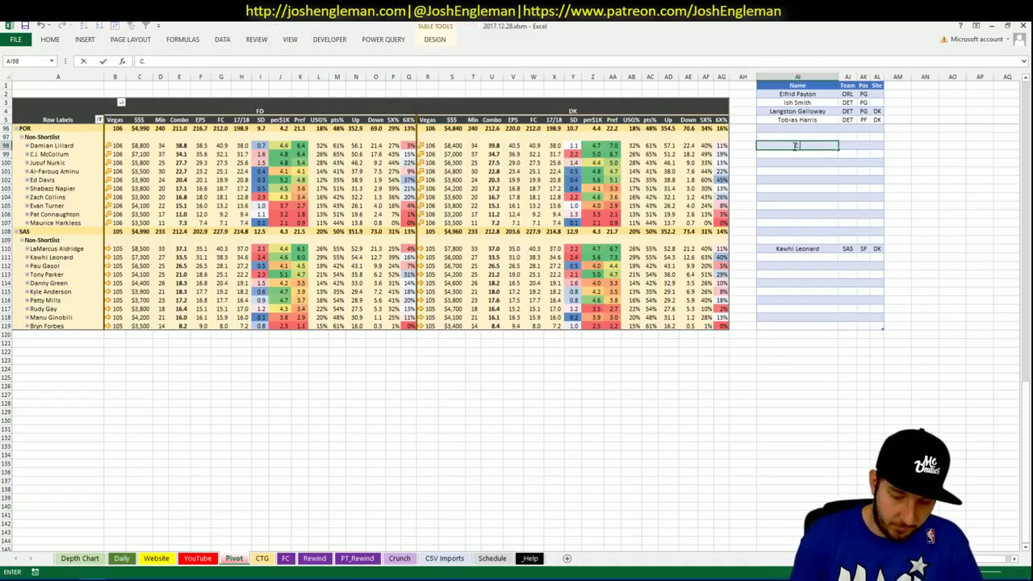
pyautogui.write('.J. McCollum')
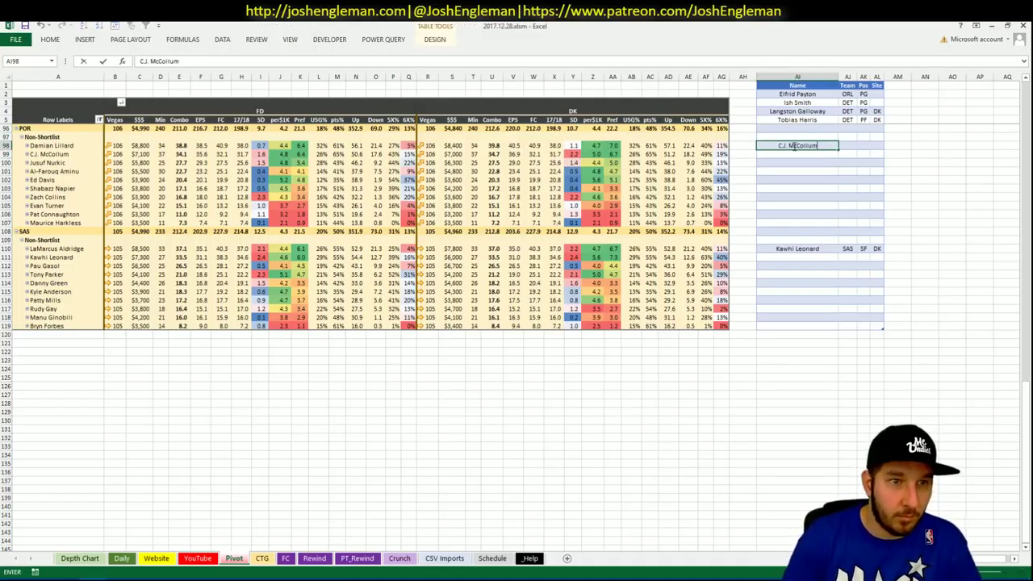
pyautogui.click(795, 146)
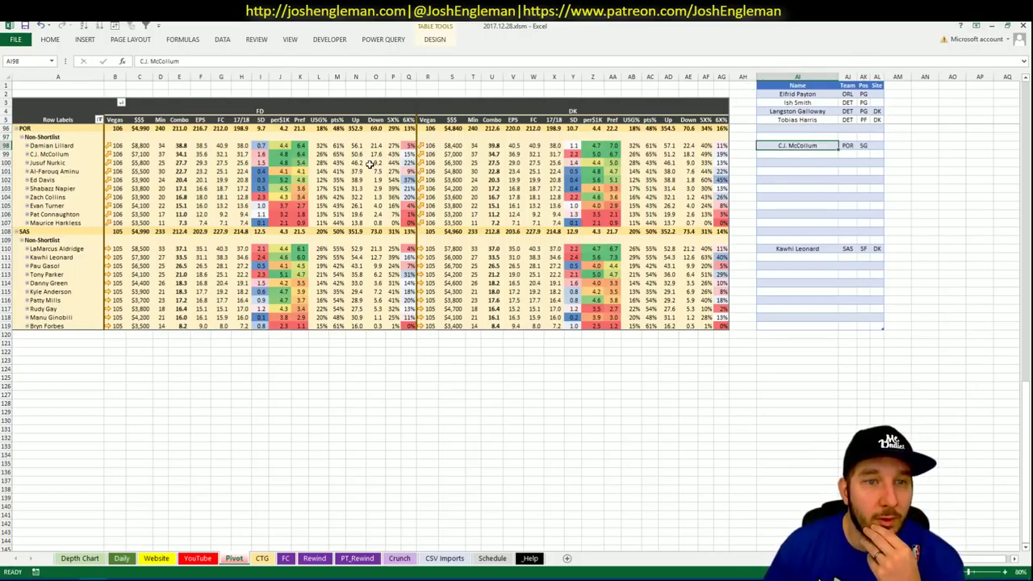
# Review Portland's shot frequencies on the CTG sheet and Jusuf Nurkic's full projection row on the Pivot sheet.
pyautogui.click(263, 557)
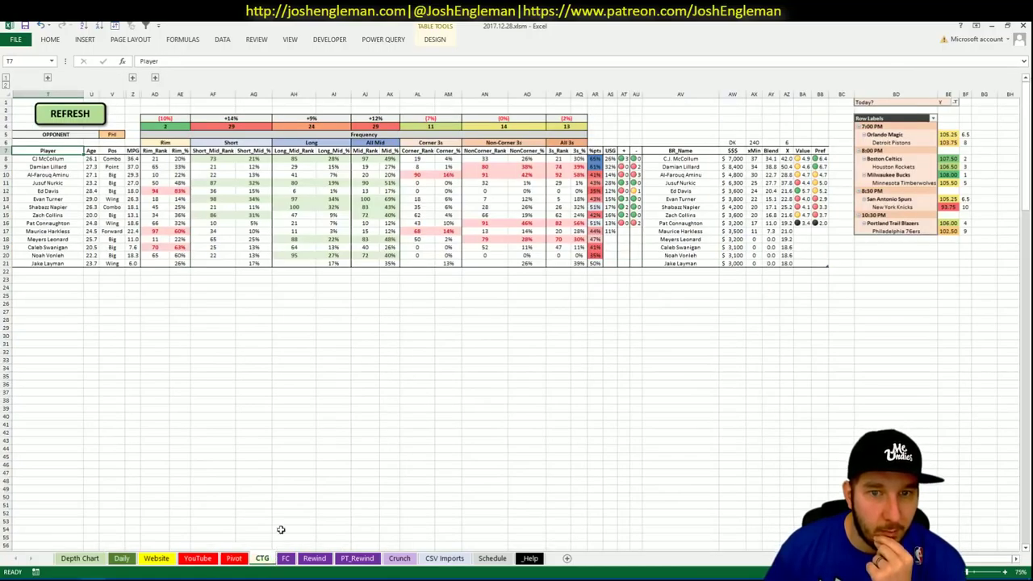
pyautogui.click(234, 559)
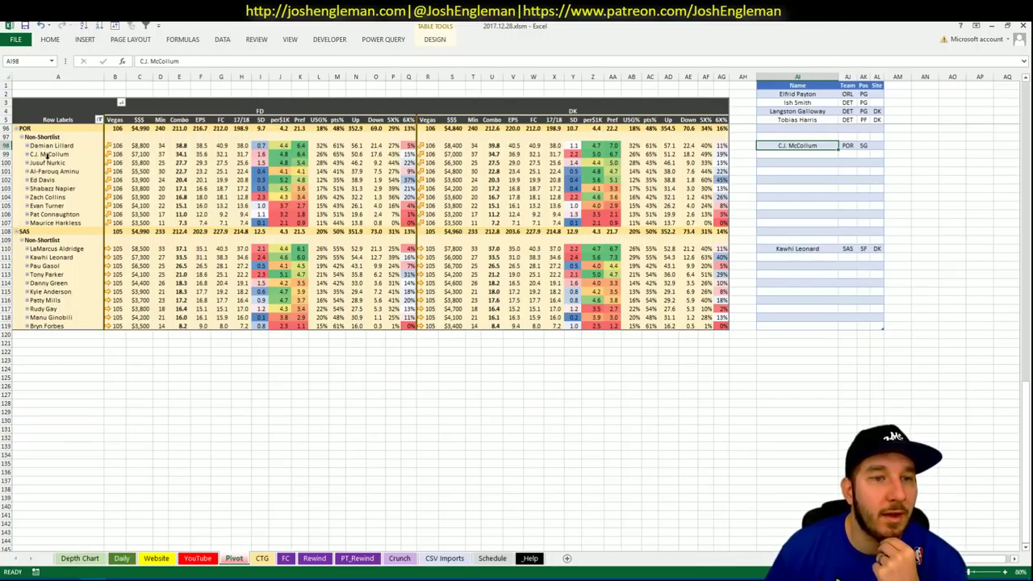
pyautogui.moveTo(47, 162); pyautogui.dragTo(723, 163)
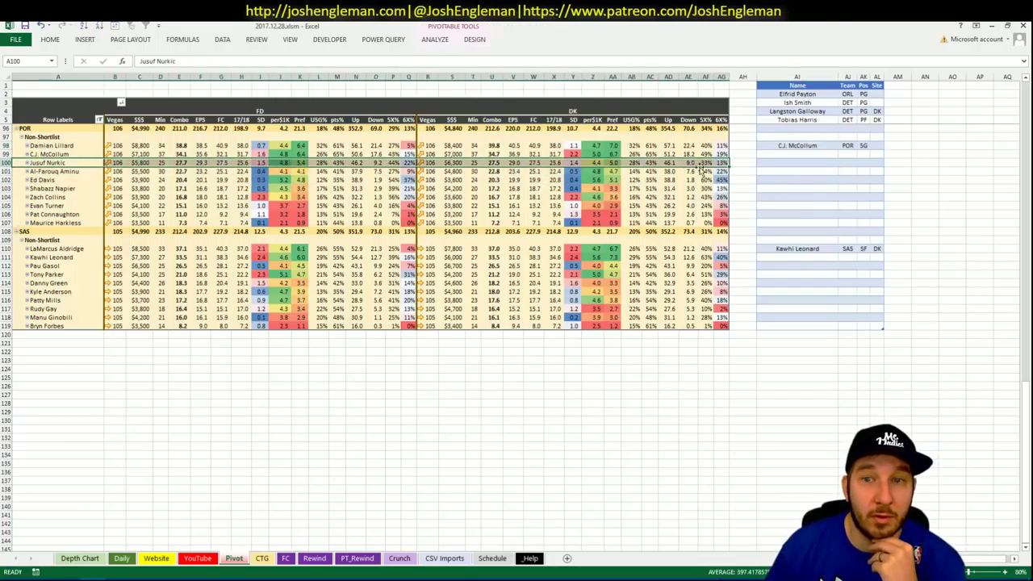
# Enter Jusuf Nurkic in row 99 of the recommended player list, with the surname spelled correctly.
pyautogui.click(764, 133)
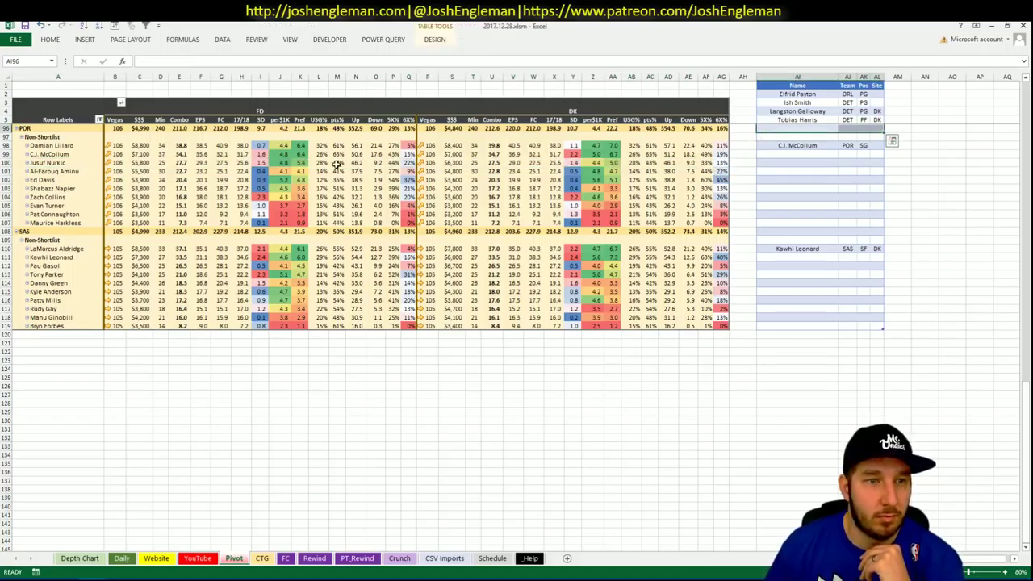
pyautogui.moveTo(118, 167); pyautogui.dragTo(611, 162)
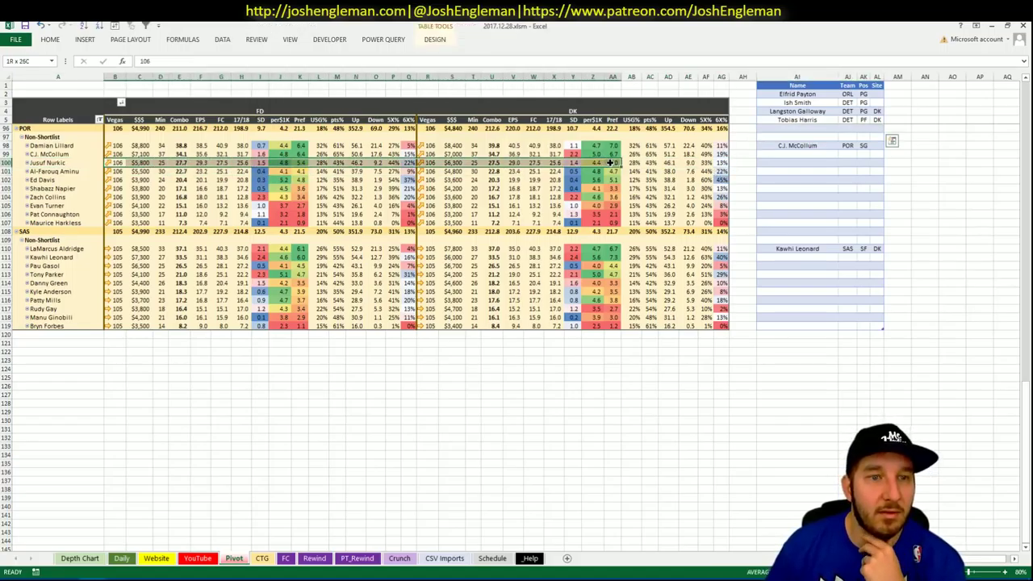
pyautogui.click(775, 162)
pyautogui.click(788, 151)
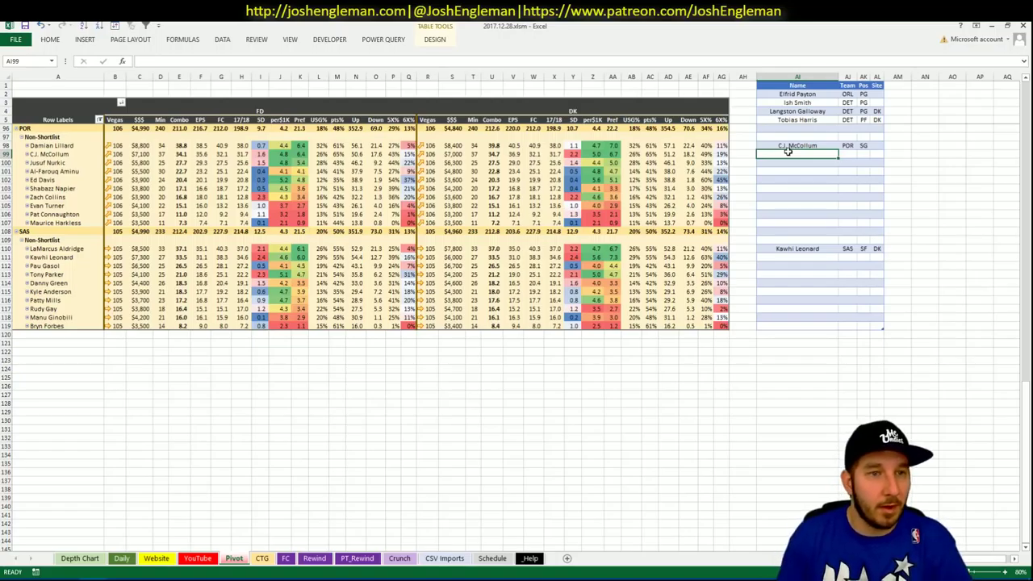
pyautogui.write('Jusuf Mu')
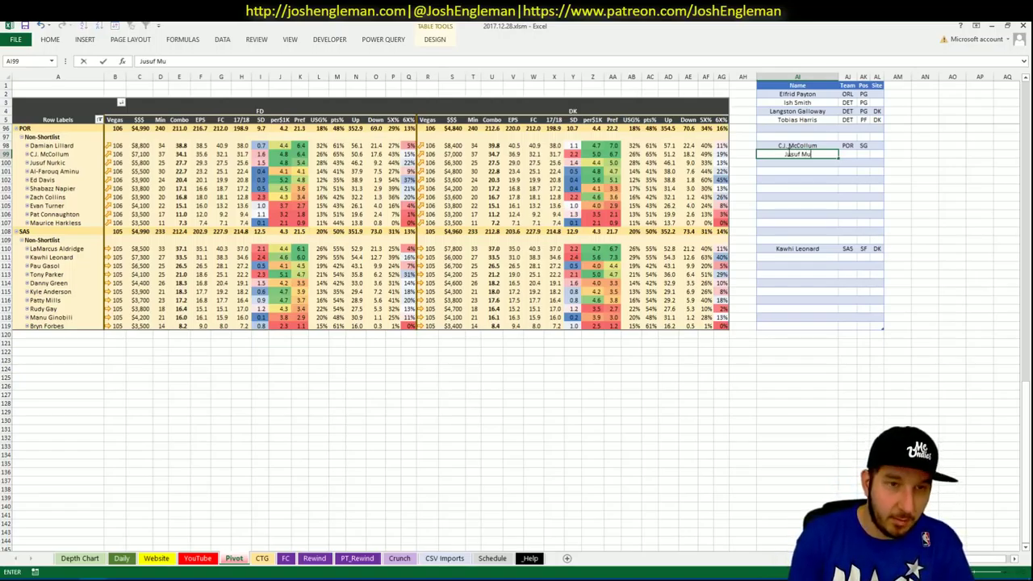
pyautogui.press('BackSpace')
pyautogui.press('BackSpace')
pyautogui.write('Nurkic')
pyautogui.press('Tab')
pyautogui.press('Tab')
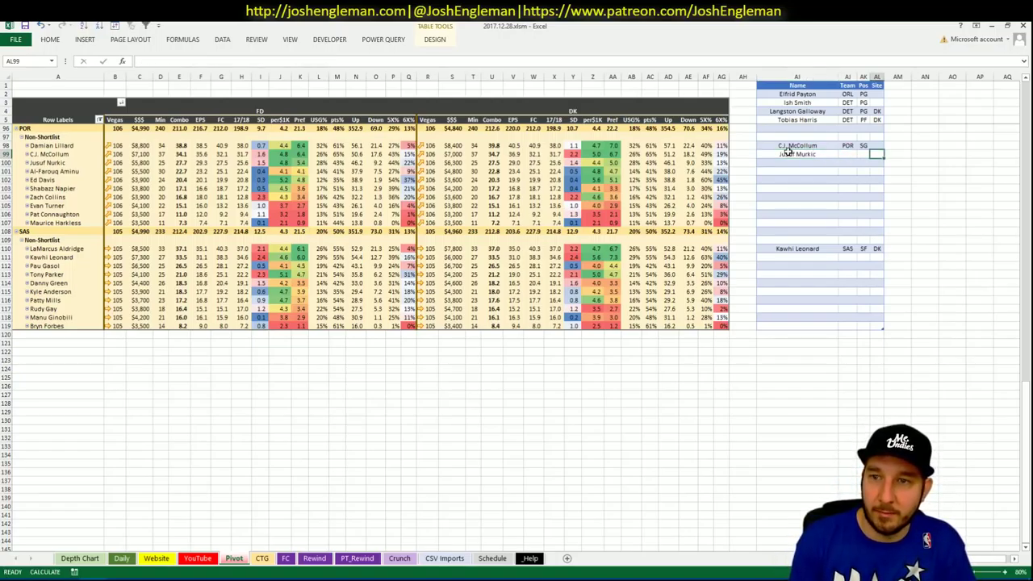
pyautogui.click(789, 153)
pyautogui.doubleClick(789, 152)
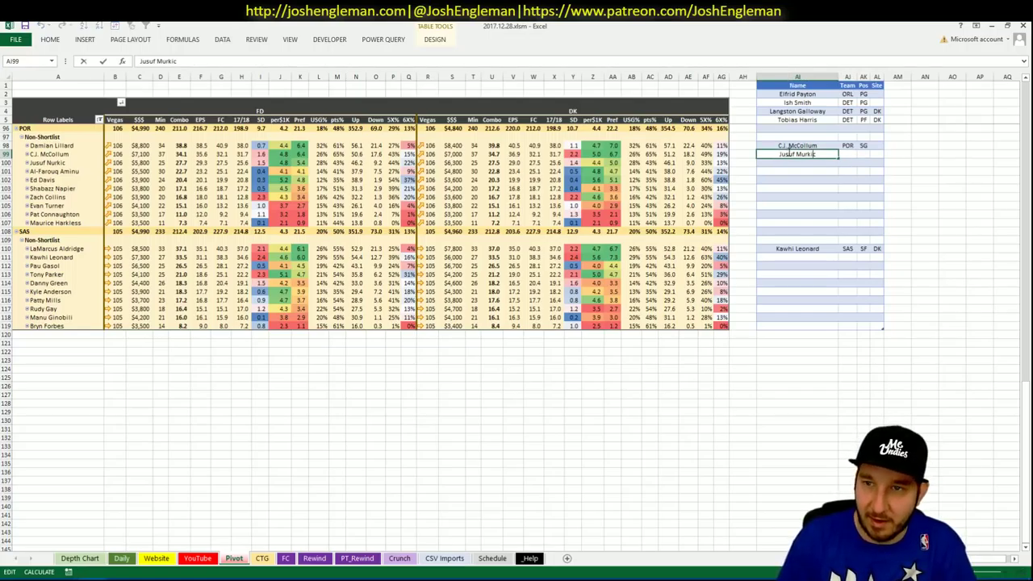
pyautogui.press('Return')
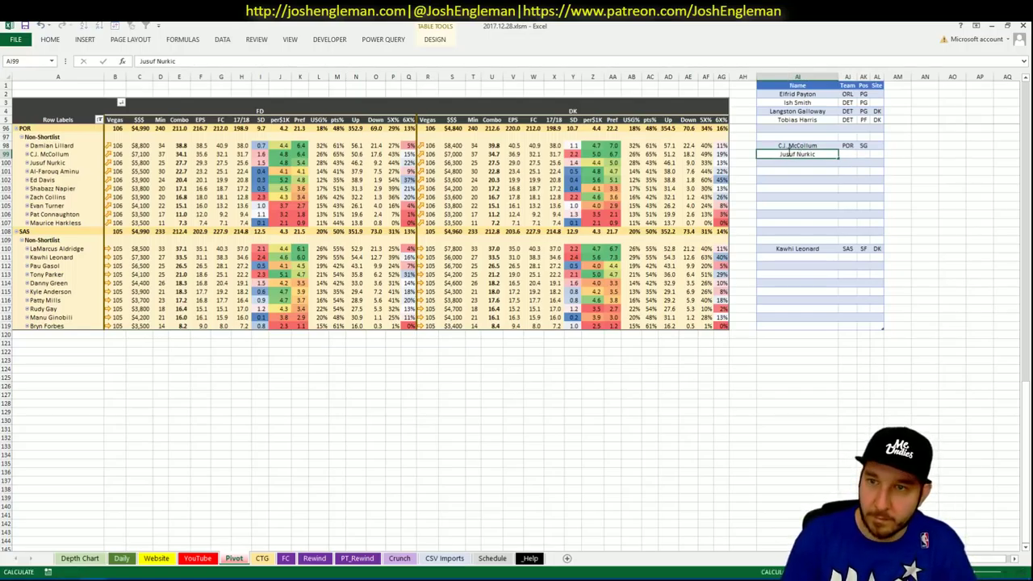
# Set the site for Jusuf Nurkic's entry in the recommended player list to FD.
pyautogui.click(788, 152)
pyautogui.click(877, 153)
pyautogui.write('FD')
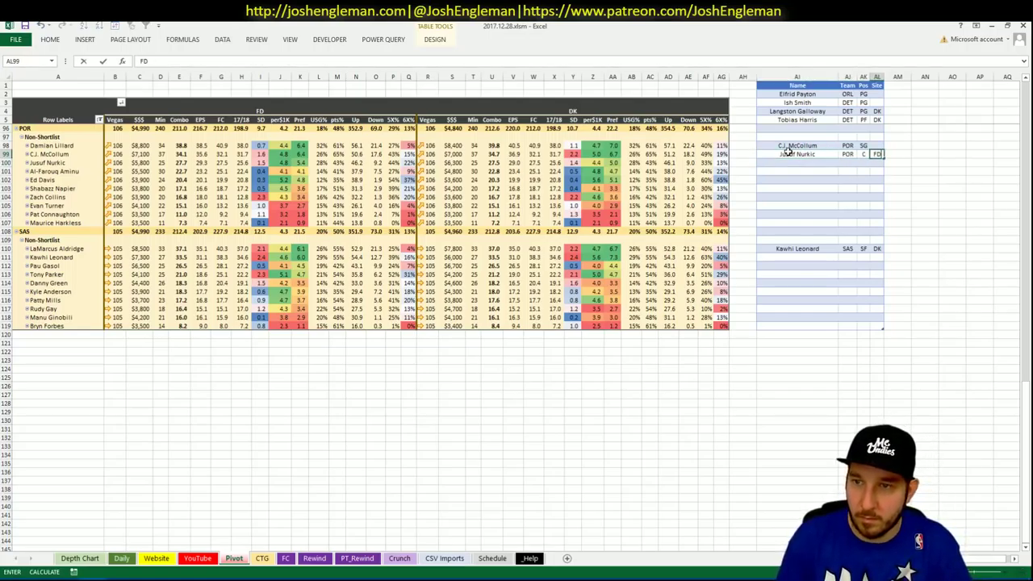
pyautogui.press('Return')
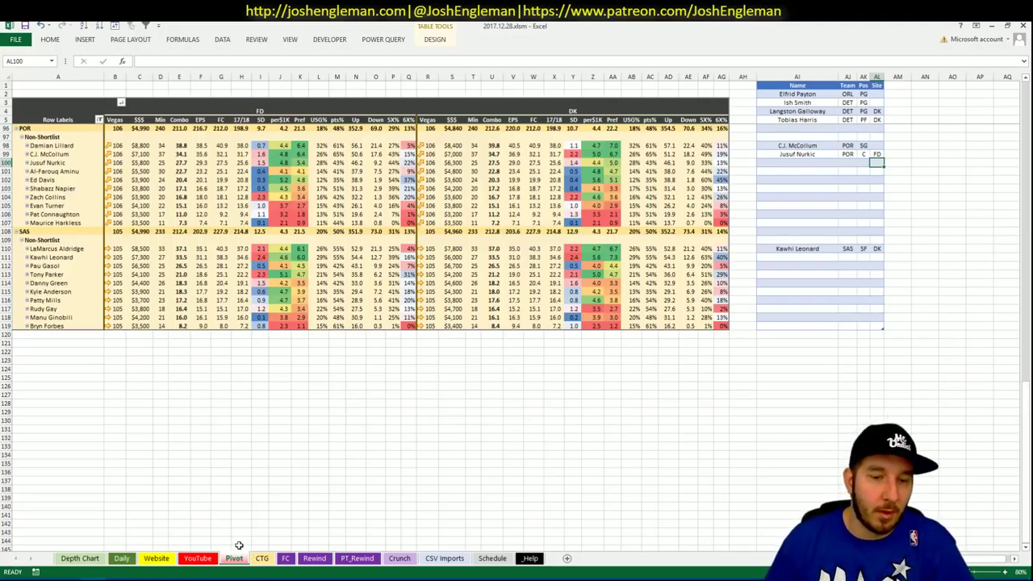
# Set the opponent on the CTG sheet to POR.
pyautogui.click(262, 557)
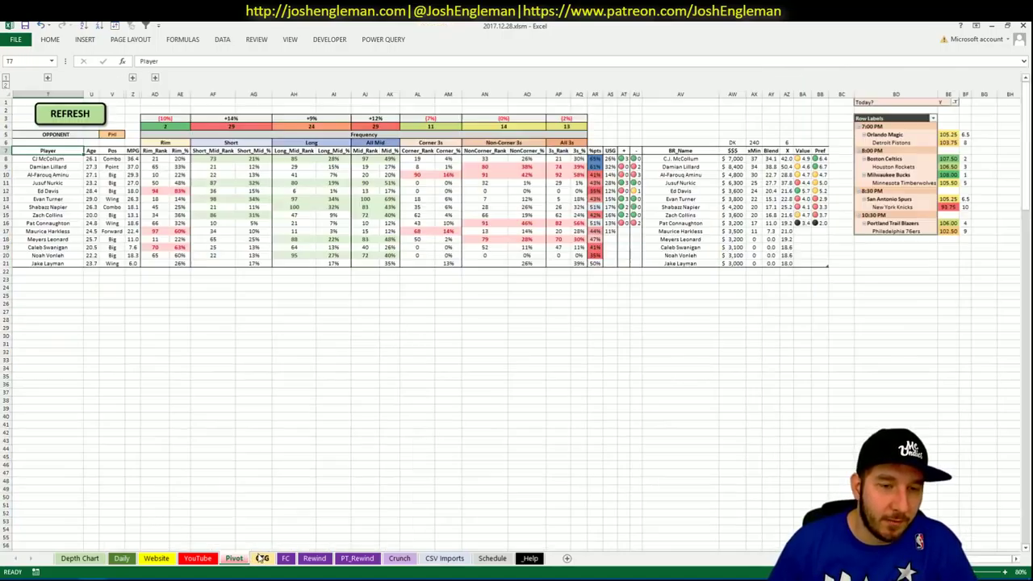
pyautogui.click(120, 134)
pyautogui.write('POR')
pyautogui.press('Return')
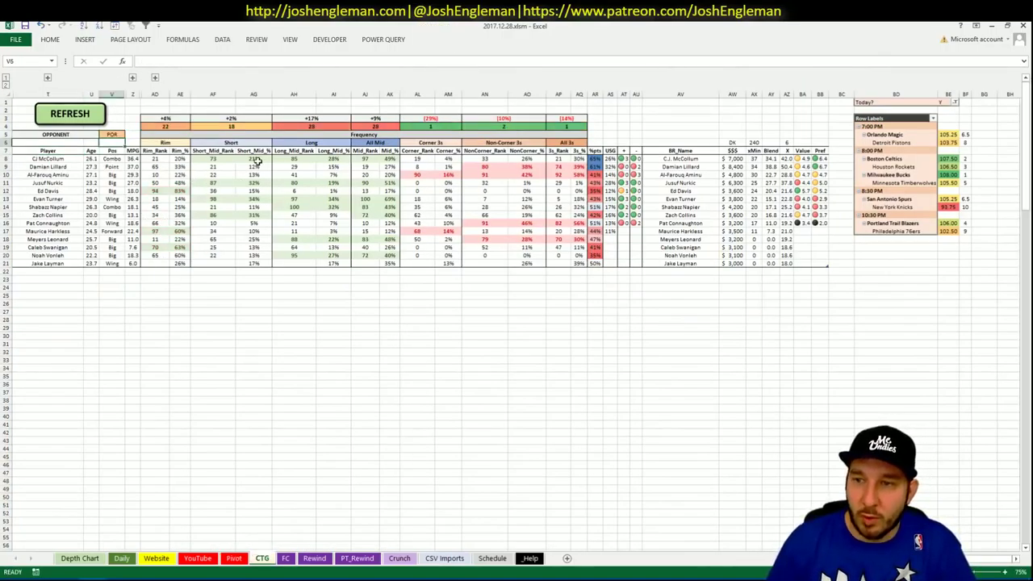
# Switch to Cleaning the Glass in the browser and open the Philadelphia 76ers' team stats page.
pyautogui.click(71, 576)
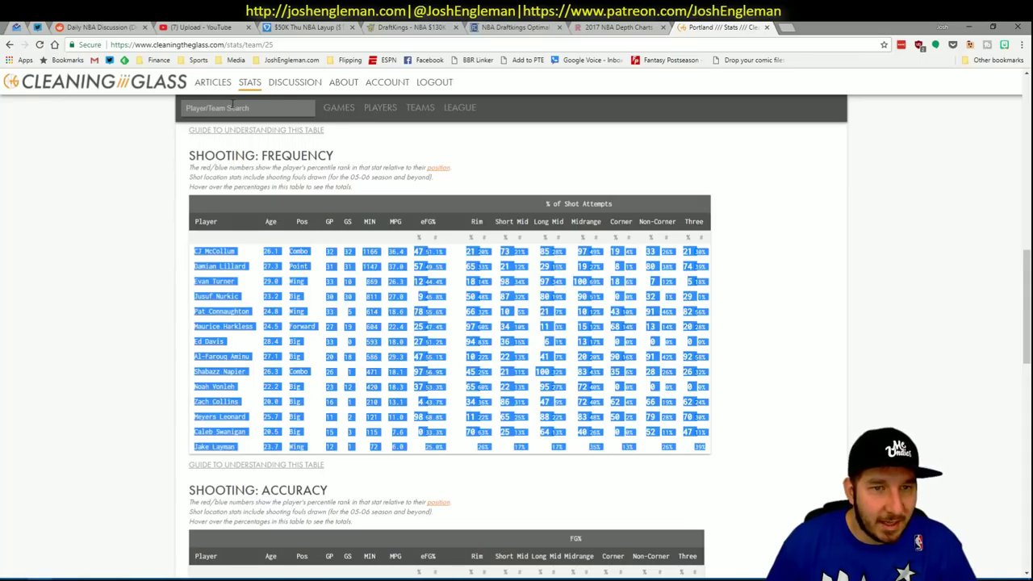
pyautogui.click(233, 105)
pyautogui.write('76')
pyautogui.press('Down')
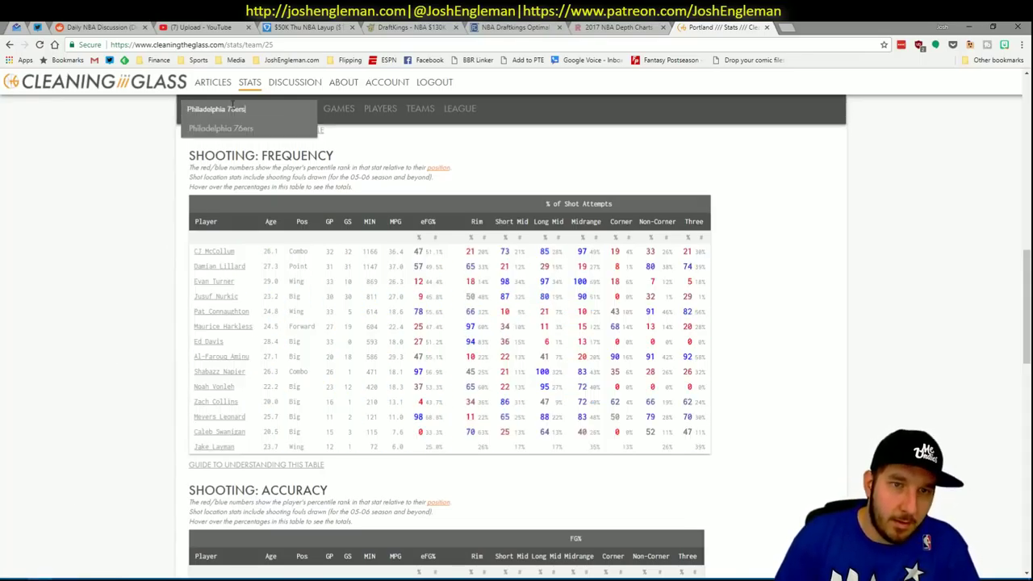
pyautogui.press('Return')
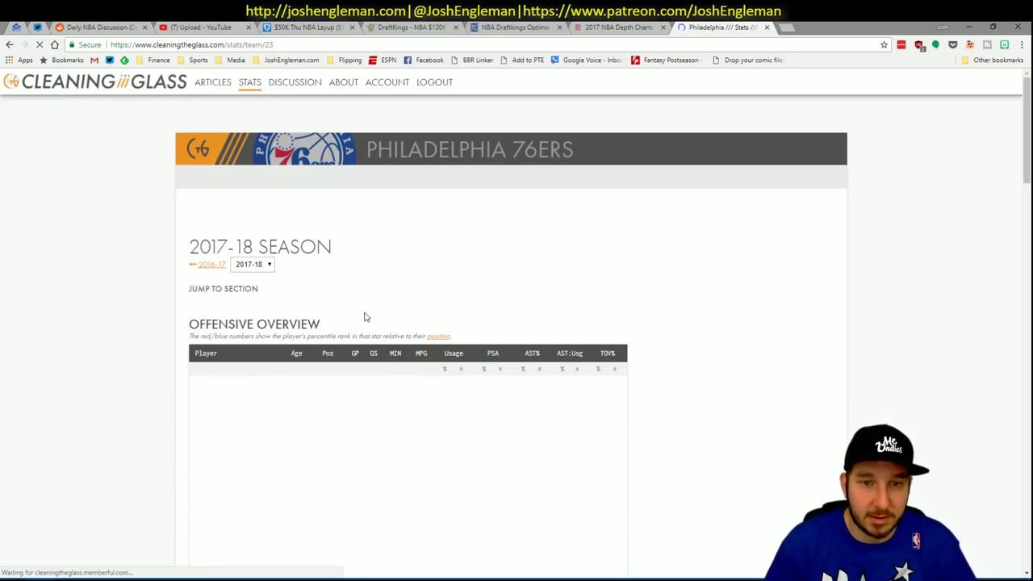
# Copy all player rows of Philadelphia's shooting frequency table and load them into the workbook's CTG sheet.
pyautogui.click(352, 302)
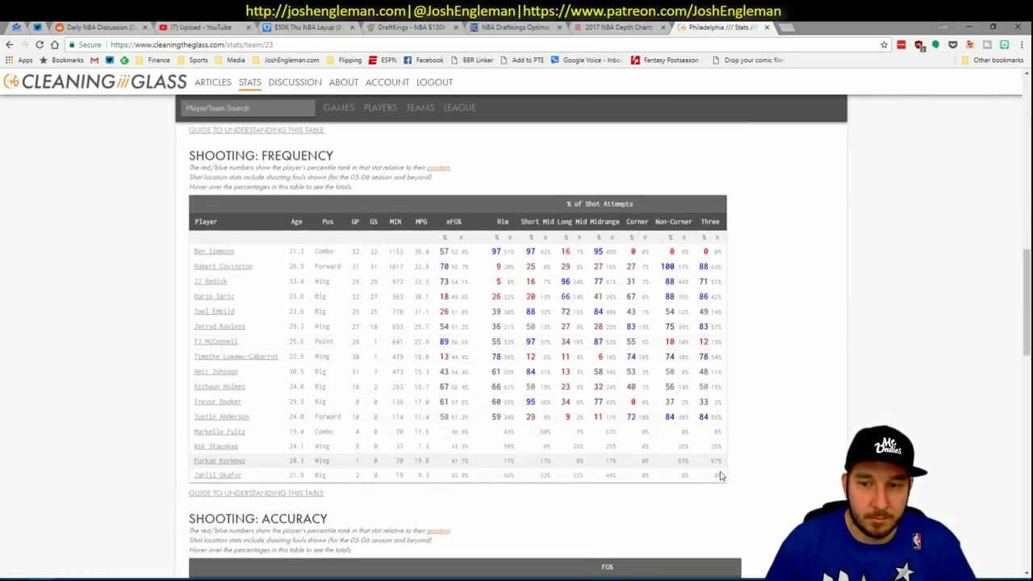
pyautogui.moveTo(721, 476); pyautogui.dragTo(194, 252)
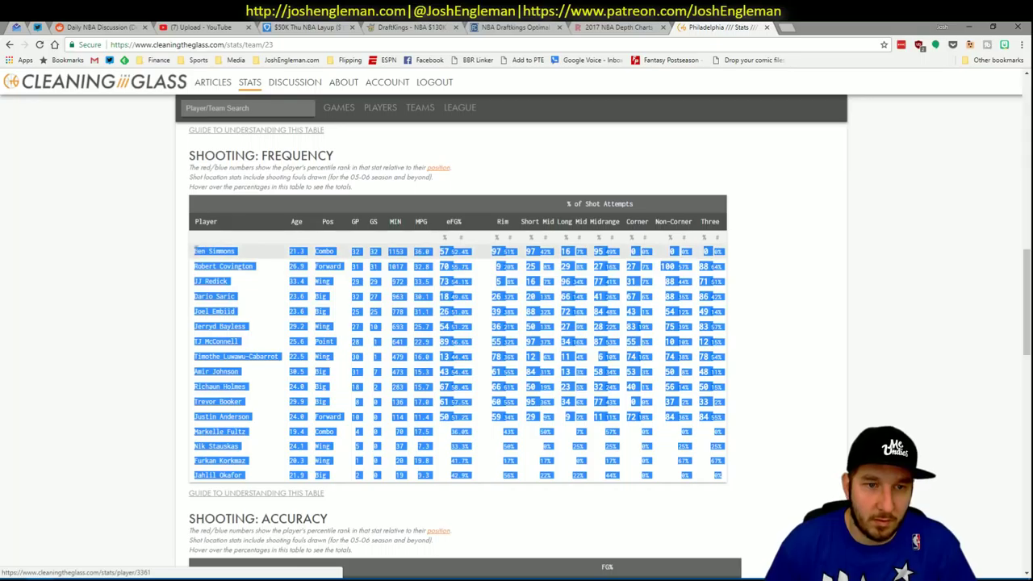
pyautogui.hotkey('alt', 'Tab')
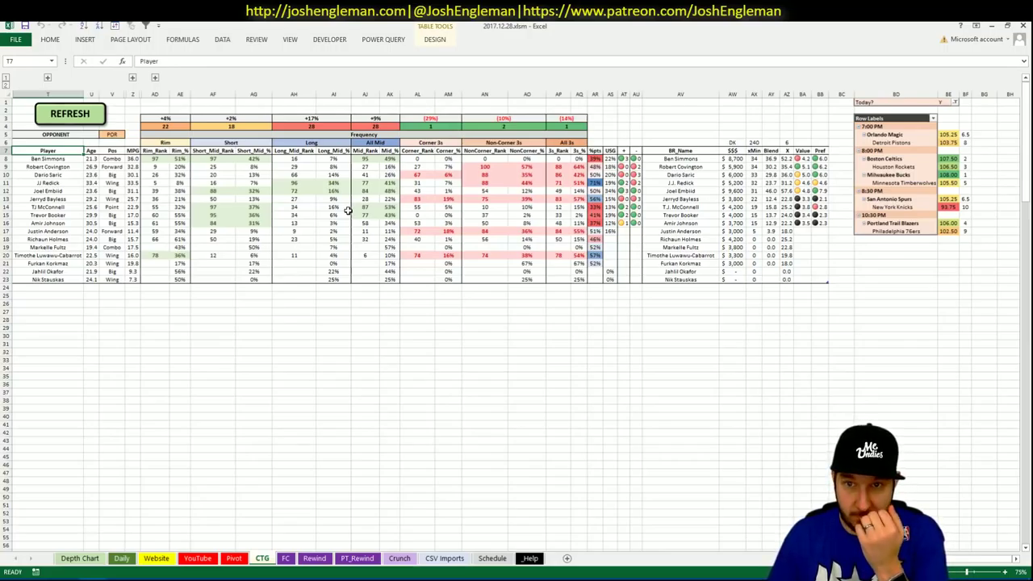
# Enter Joel Embiid in row 87 of the Pivot sheet's recommended player list, beside the PHI players.
pyautogui.click(233, 558)
pyautogui.scroll(-20, 301, 347)
pyautogui.scroll(-4, 301, 349)
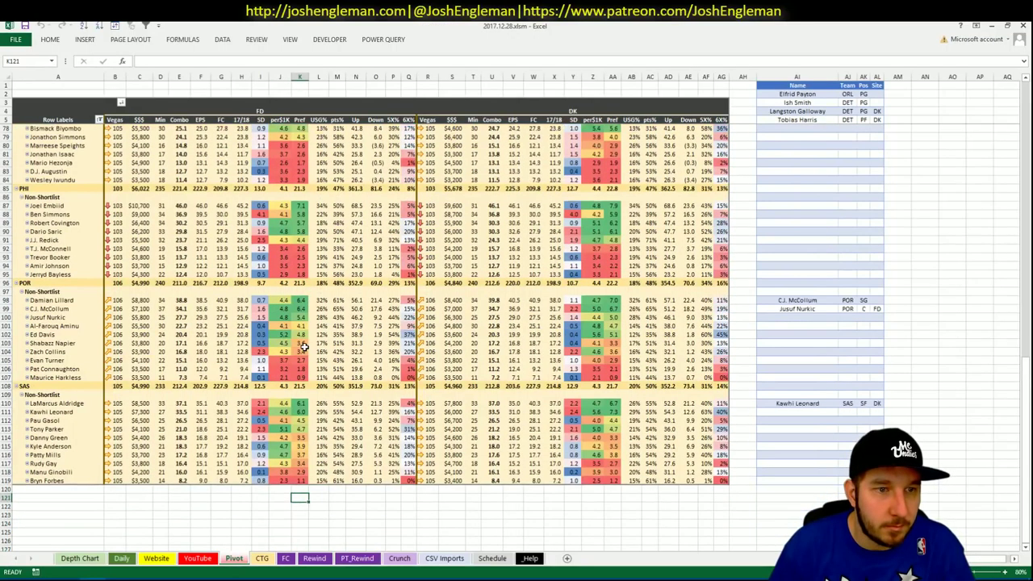
pyautogui.scroll(-1, 783, 142)
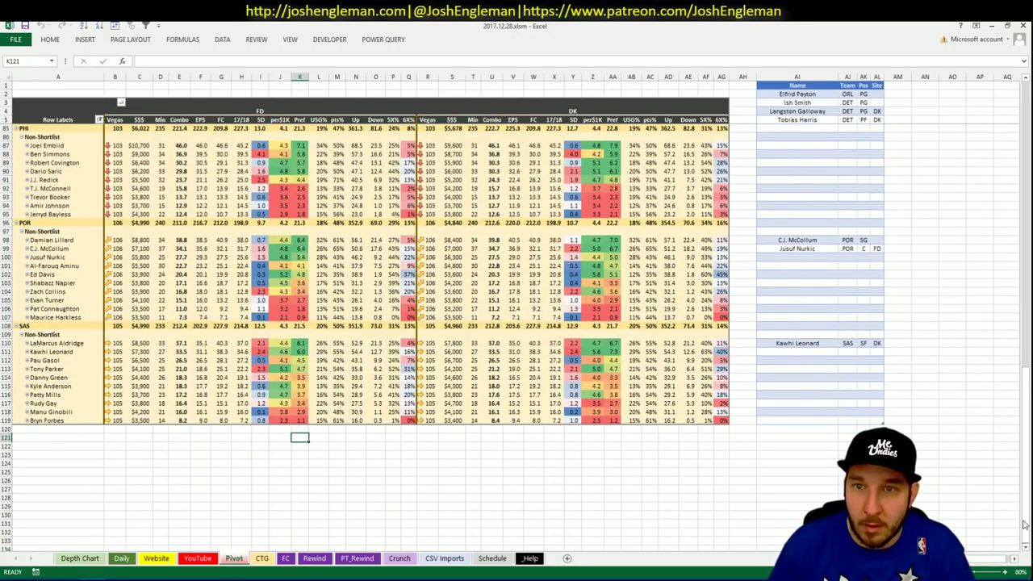
pyautogui.click(780, 147)
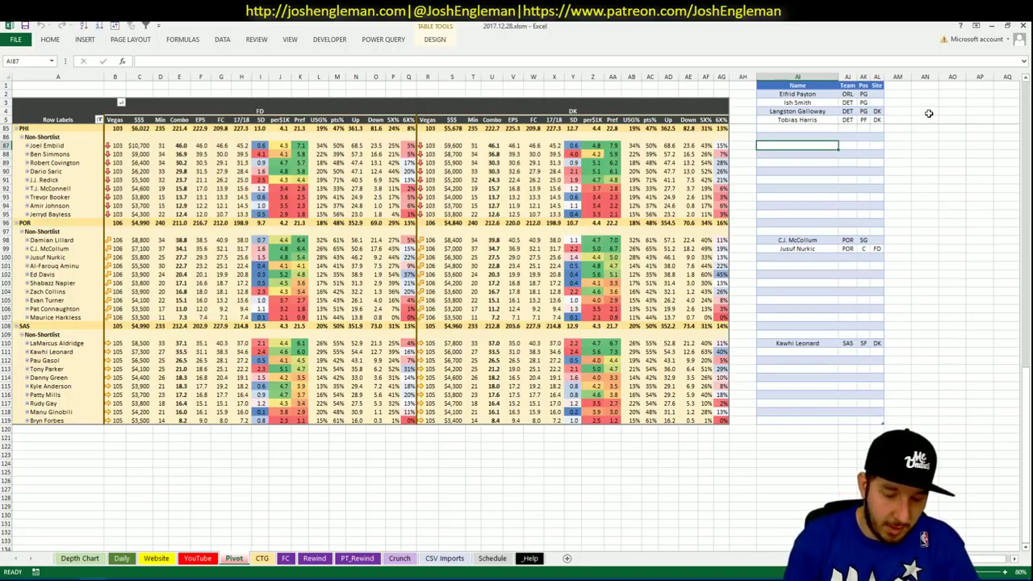
pyautogui.write('Joel Embi')
pyautogui.write('id')
pyautogui.press('Return')
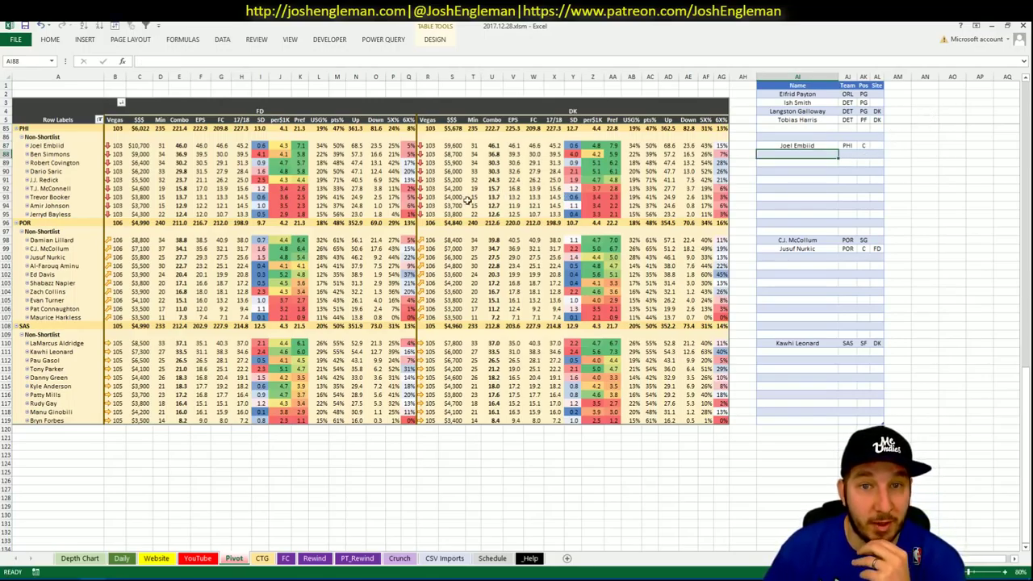
# Filter the minutes and wPPM pivot table and chart on the CSV Imports sheet to Ben Simmons.
pyautogui.click(454, 146)
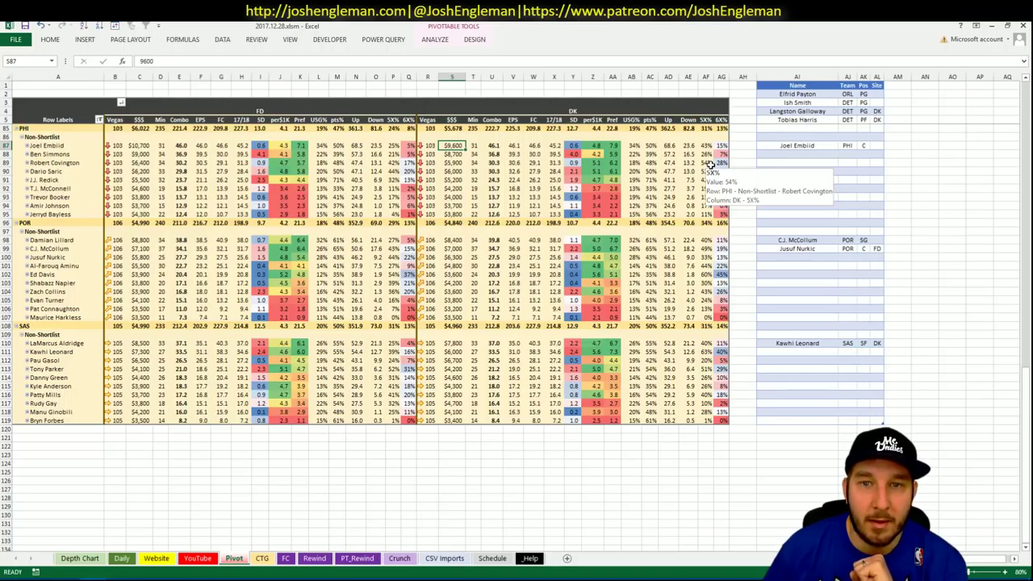
pyautogui.click(802, 152)
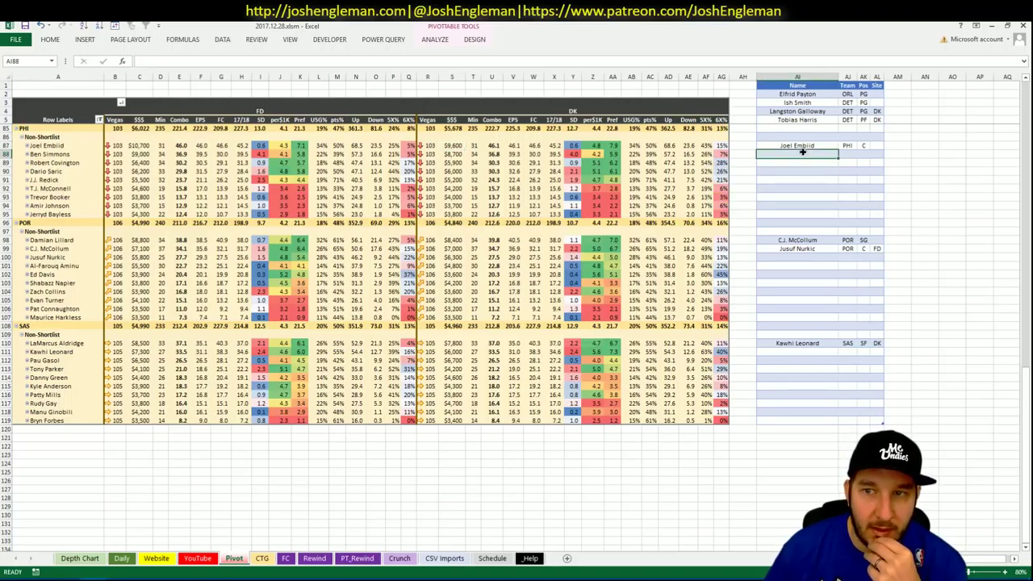
pyautogui.click(197, 559)
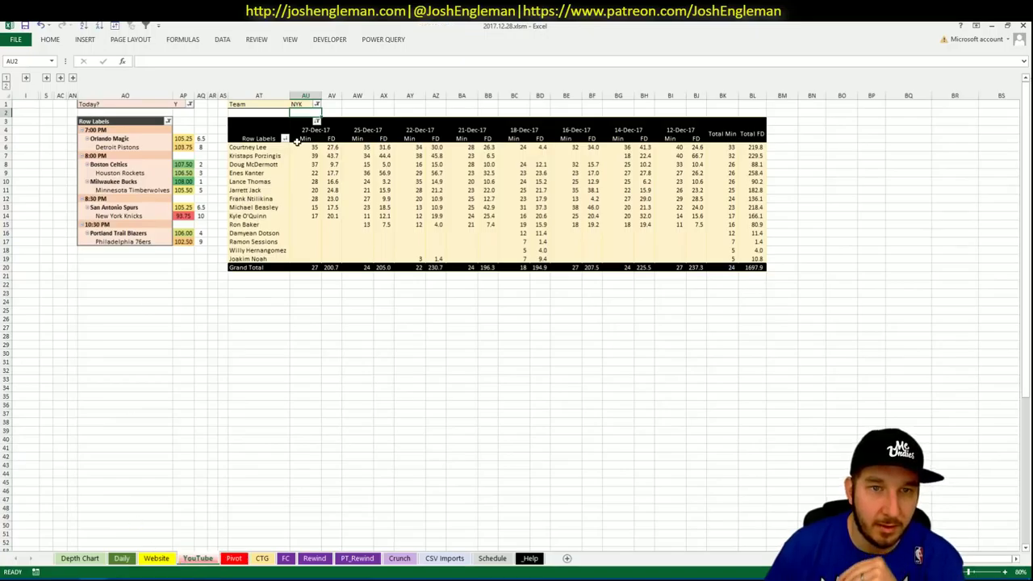
pyautogui.click(444, 559)
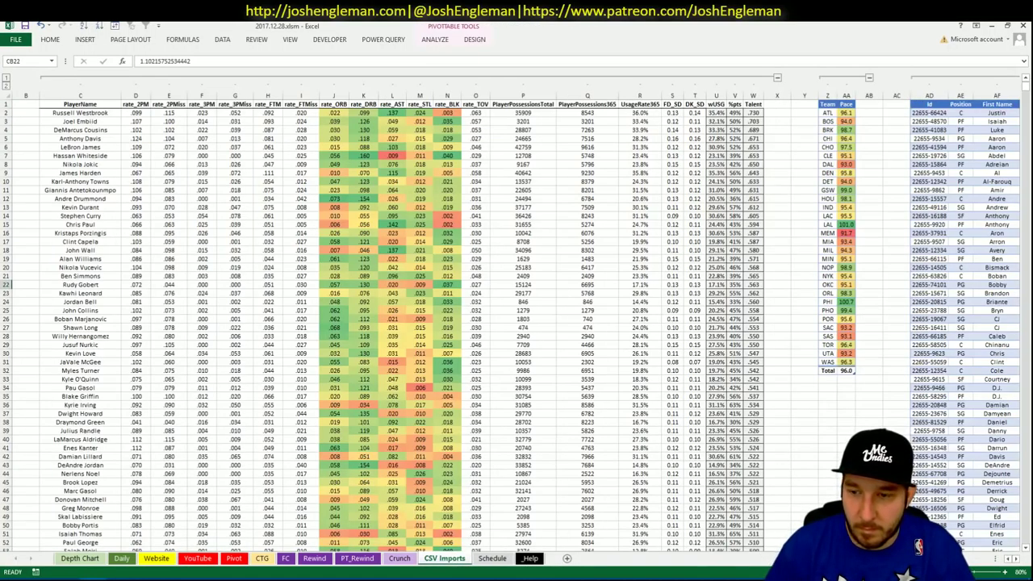
pyautogui.hscroll(15, 270, 148)
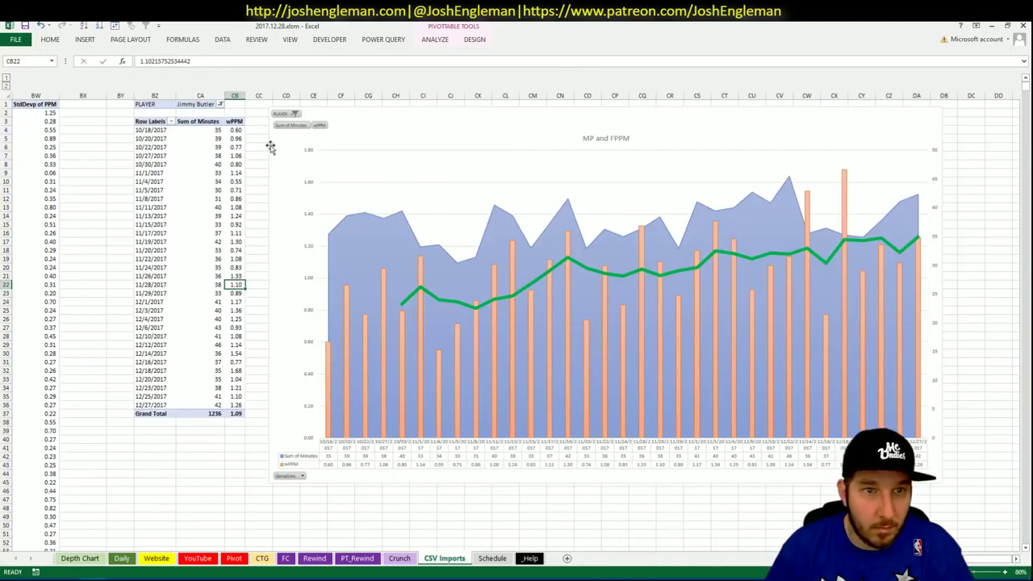
pyautogui.click(210, 106)
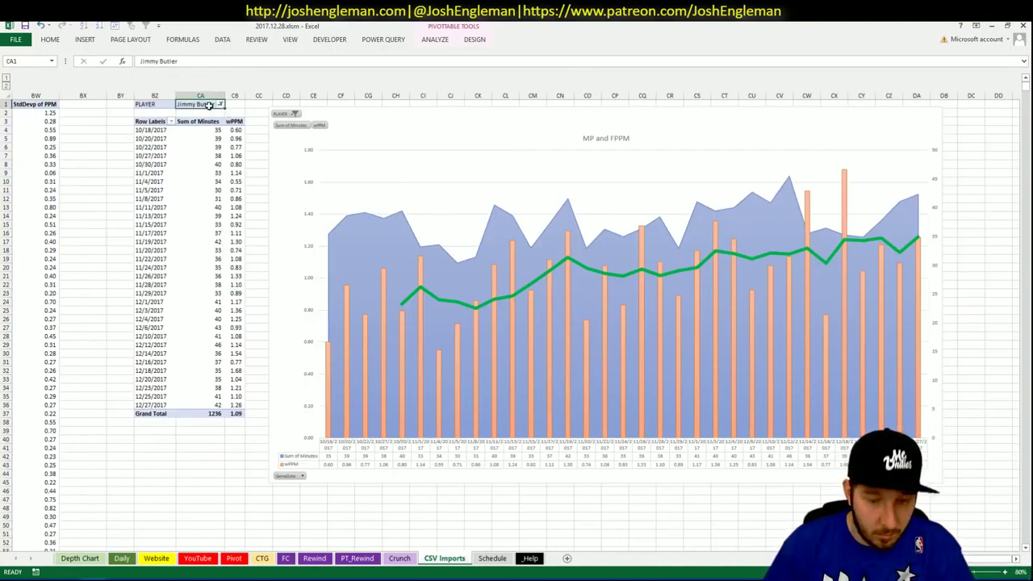
pyautogui.write('Ben Simmons')
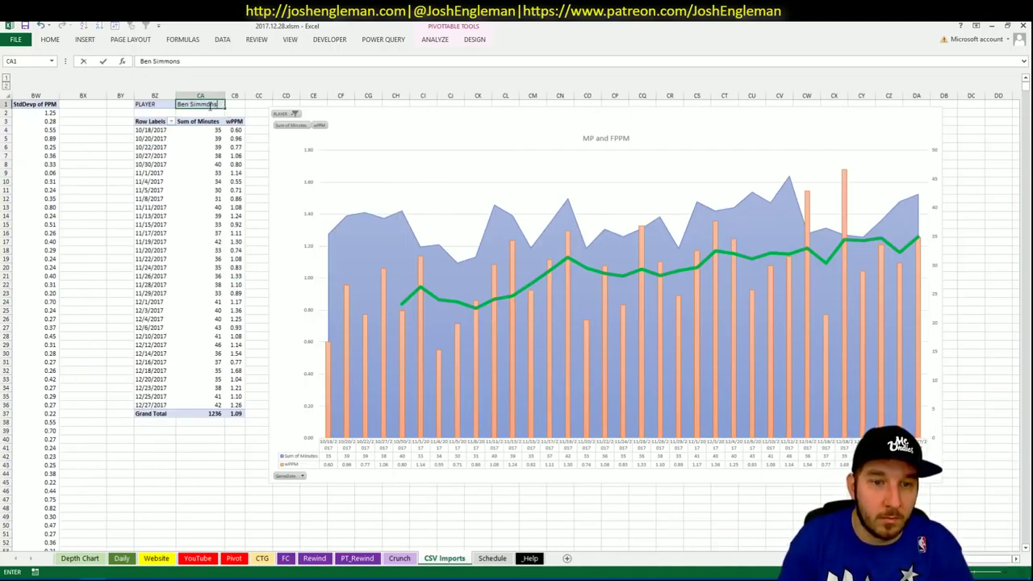
pyautogui.press('Return')
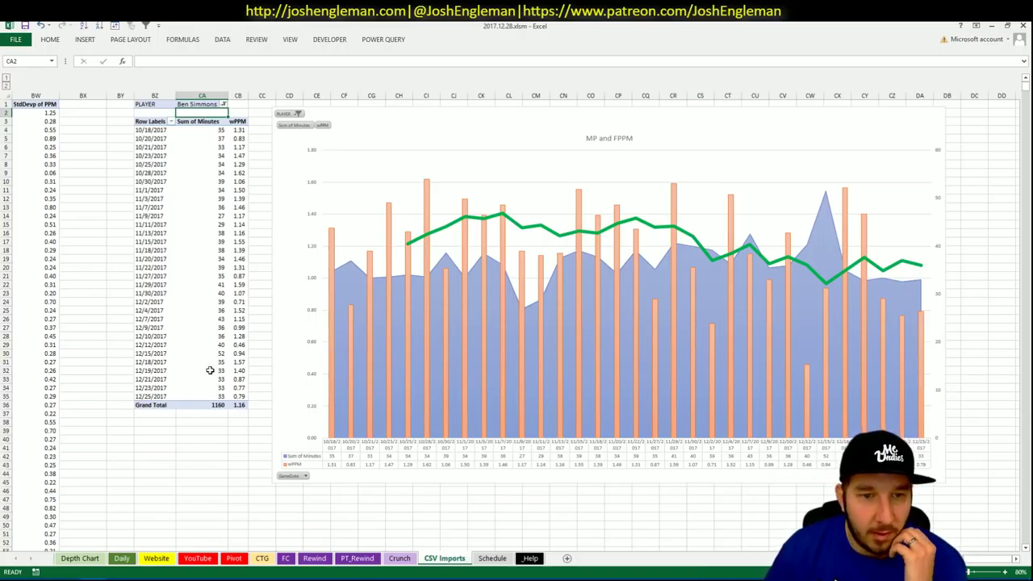
# Examine Ben Simmons' wPPM for the 12/21 to 12/25 games and the 76ers' shooting frequency table in the browser.
pyautogui.moveTo(235, 378); pyautogui.dragTo(244, 392)
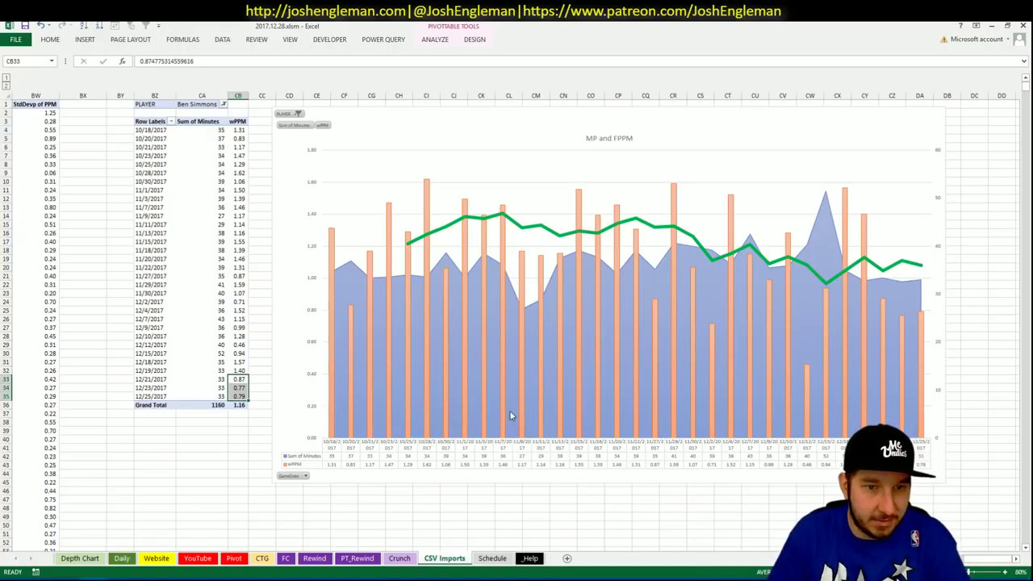
pyautogui.hotkey('alt', 'Tab')
pyautogui.moveTo(193, 267); pyautogui.dragTo(288, 530)
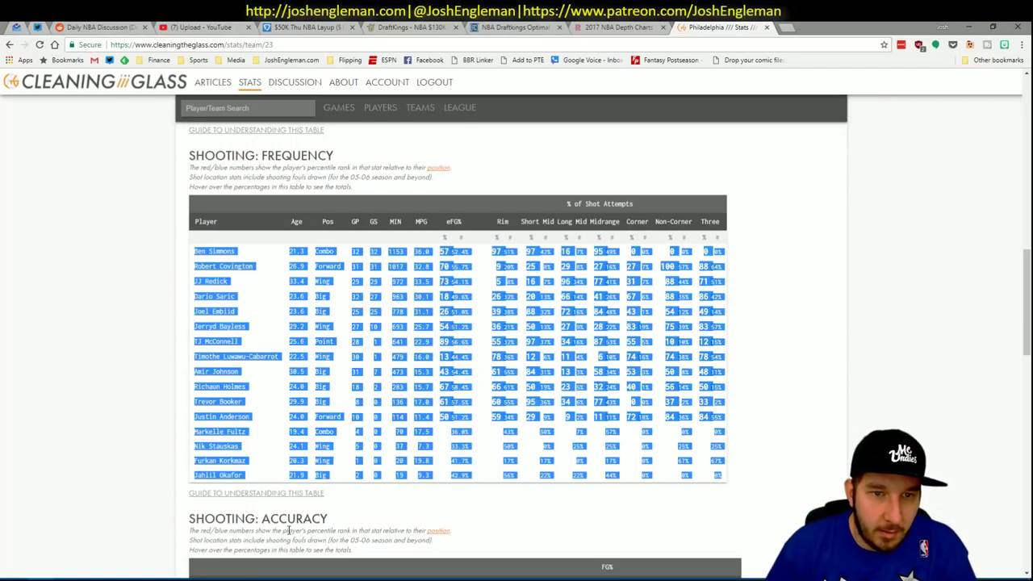
pyautogui.hotkey('alt', 'Tab')
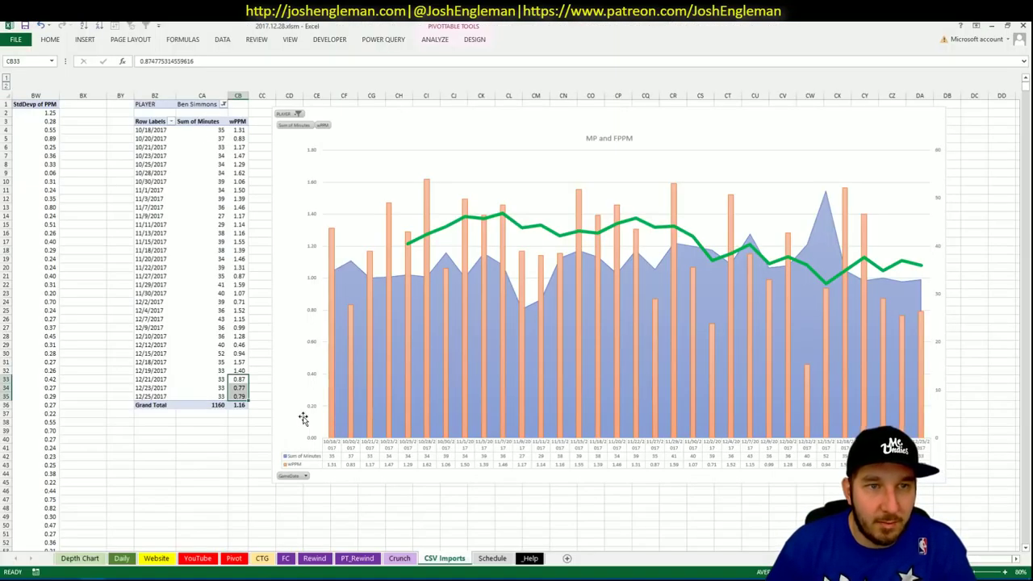
# Enter Ben Simmons in row 88 of the Pivot sheet's recommended player list.
pyautogui.click(234, 557)
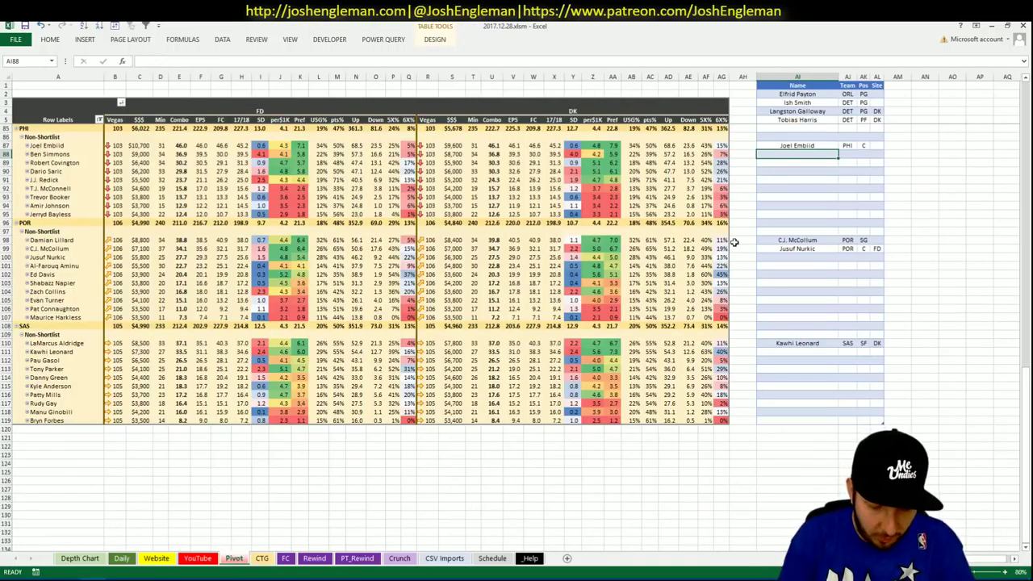
pyautogui.write('Ben Sim')
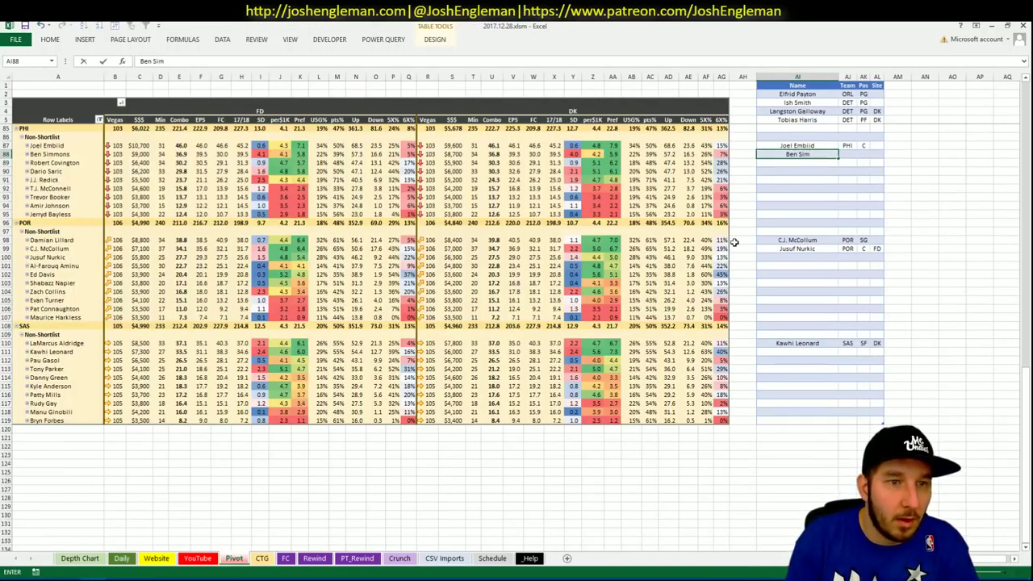
pyautogui.write('mons')
pyautogui.press('Return')
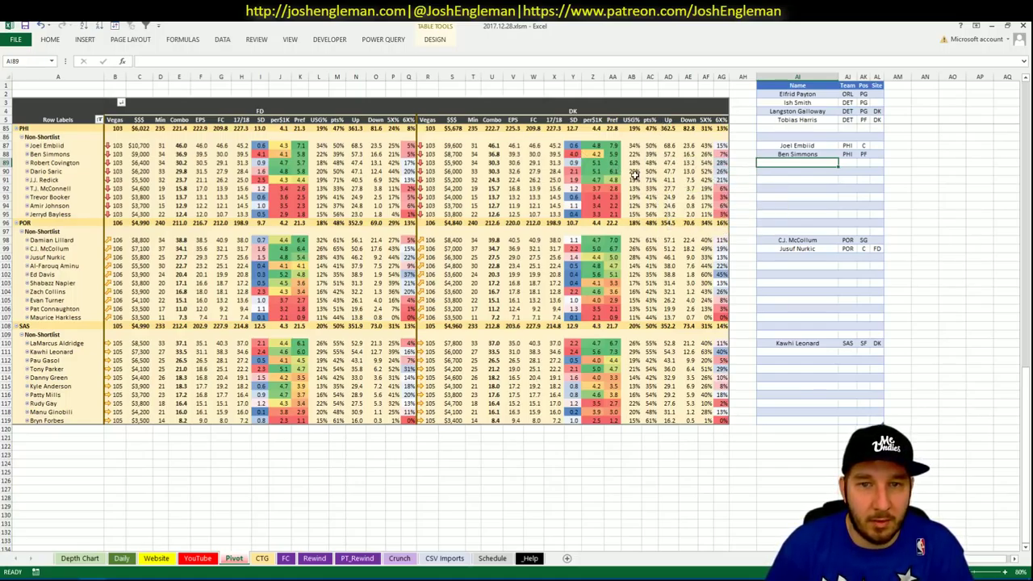
# Sort the Pivot sheet's recommended player list by position, running PG, SG, SF, PF, C.
pyautogui.click(179, 171)
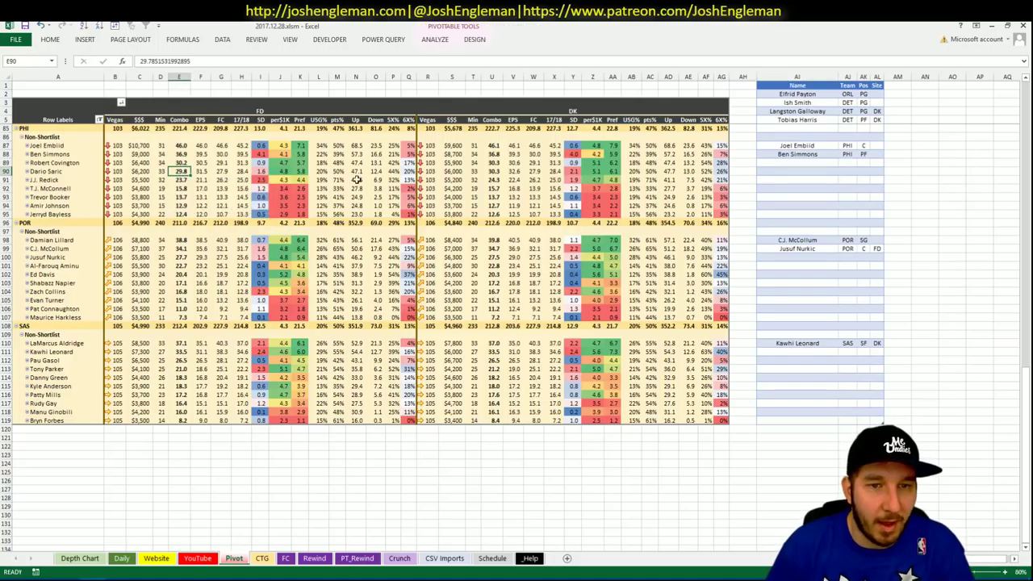
pyautogui.click(428, 205)
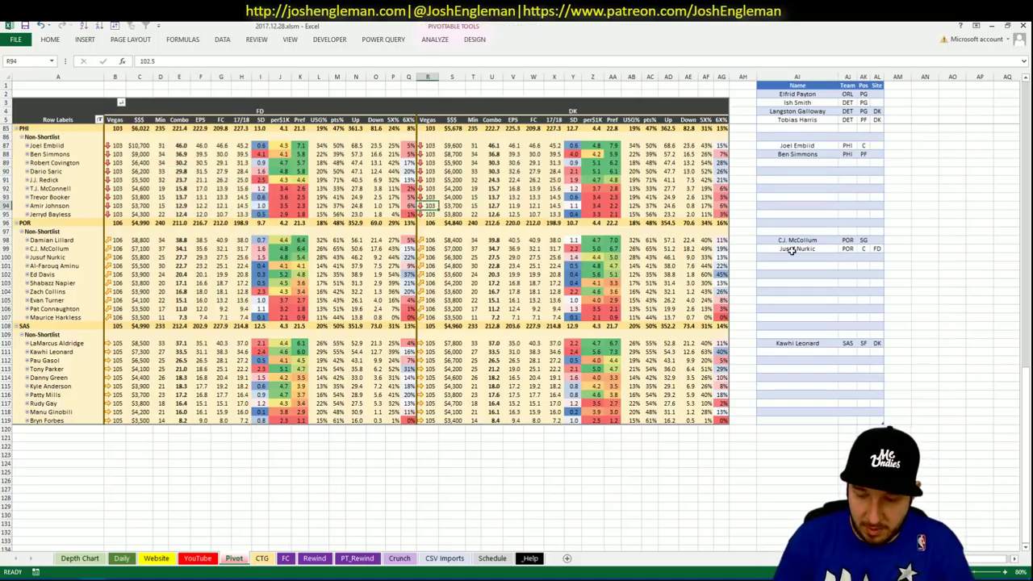
pyautogui.hotkey('ctrl', 'Home')
pyautogui.click(798, 179)
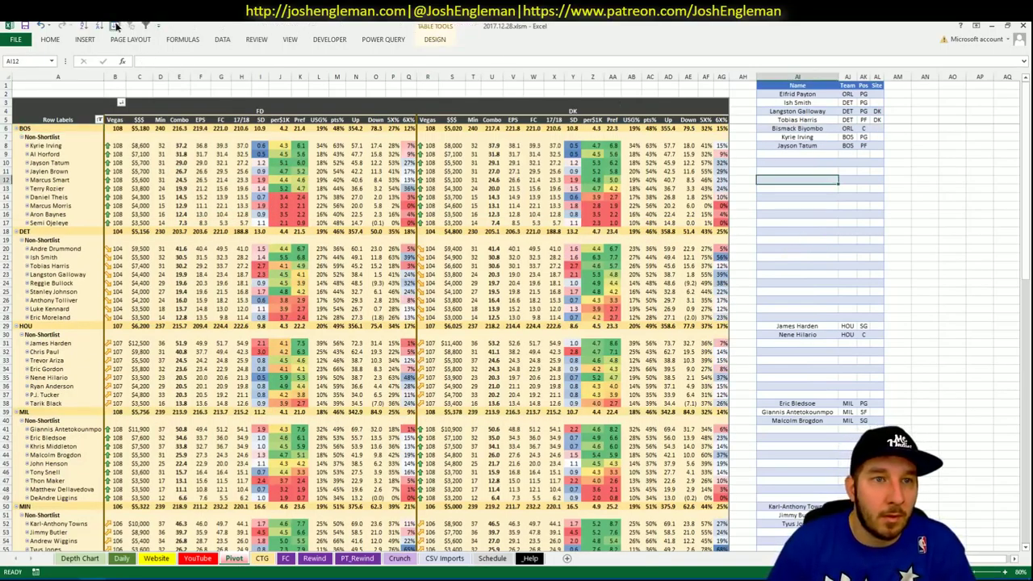
pyautogui.click(116, 26)
pyautogui.click(442, 410)
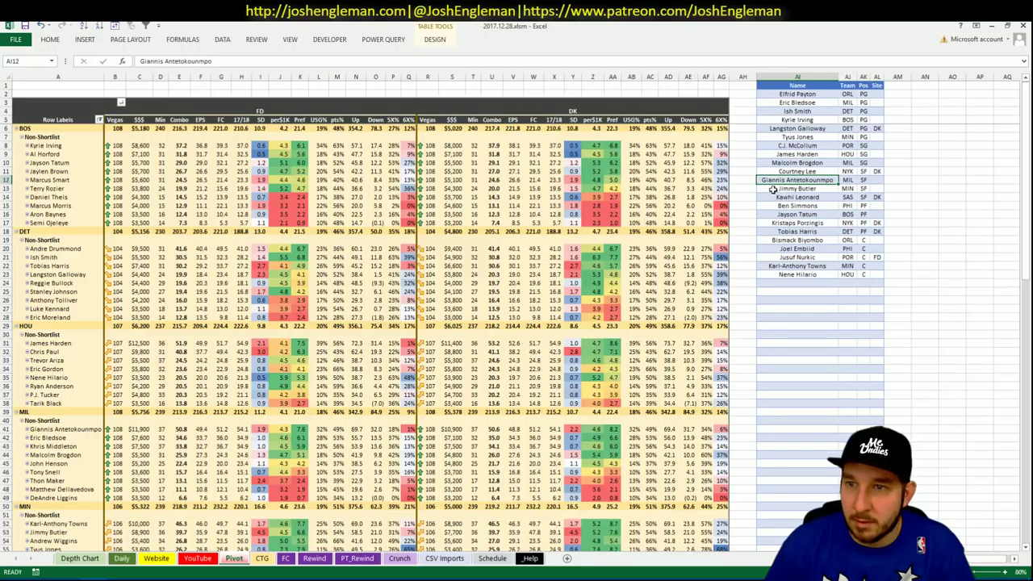
pyautogui.click(803, 208)
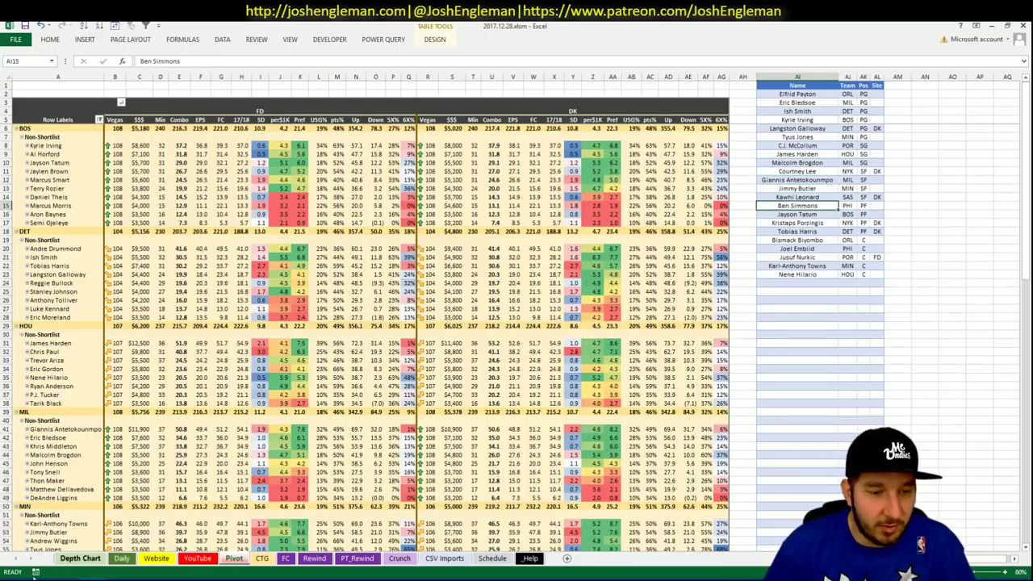
# On the Daily sheet, expand the collapsed columns holding the DK player projections and refresh the pivot tables with the shortlist.
pyautogui.hotkey('alt', 'Tab')
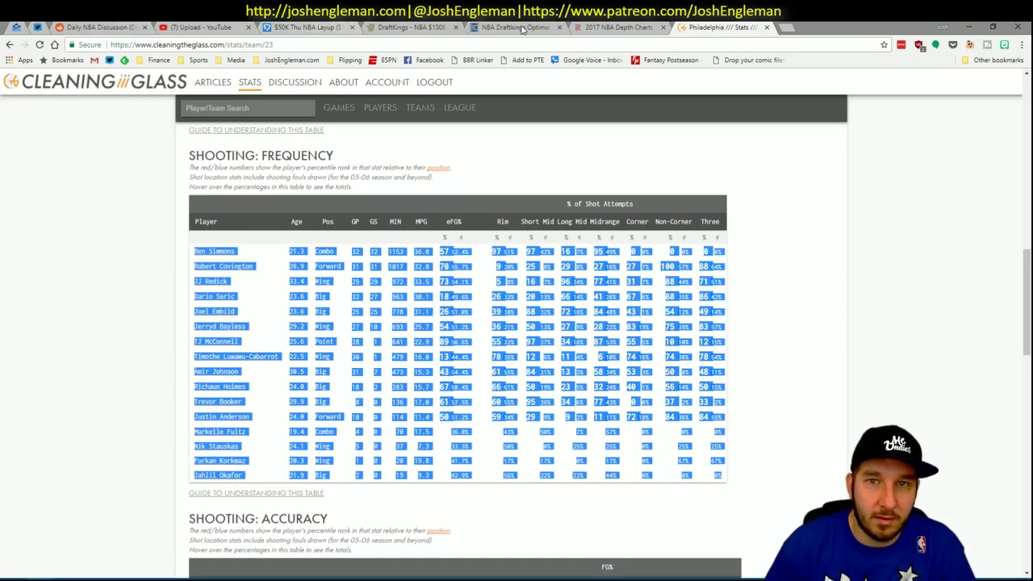
pyautogui.click(521, 27)
pyautogui.hotkey('alt', 'Tab')
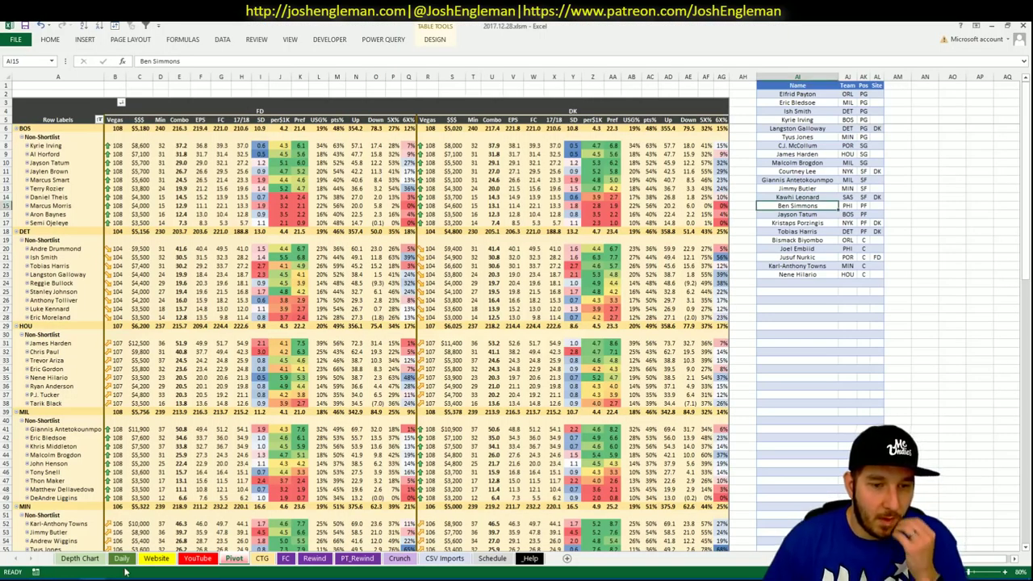
pyautogui.click(121, 559)
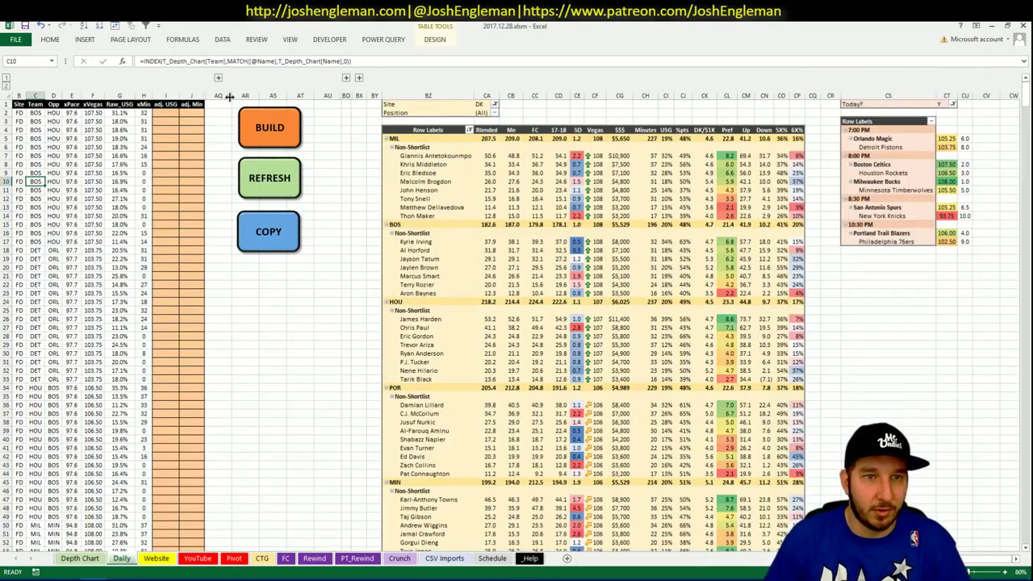
pyautogui.click(346, 78)
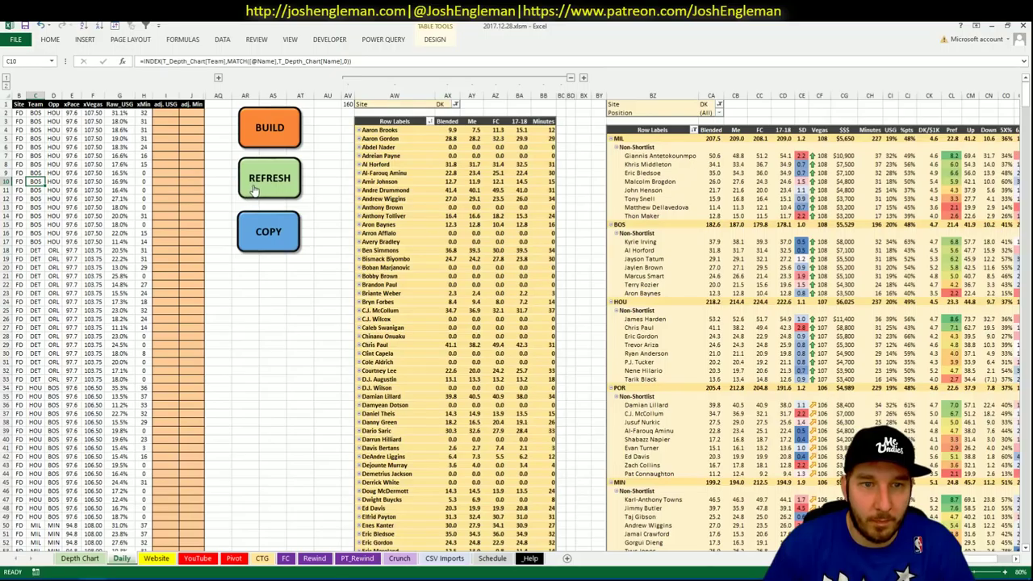
pyautogui.click(273, 238)
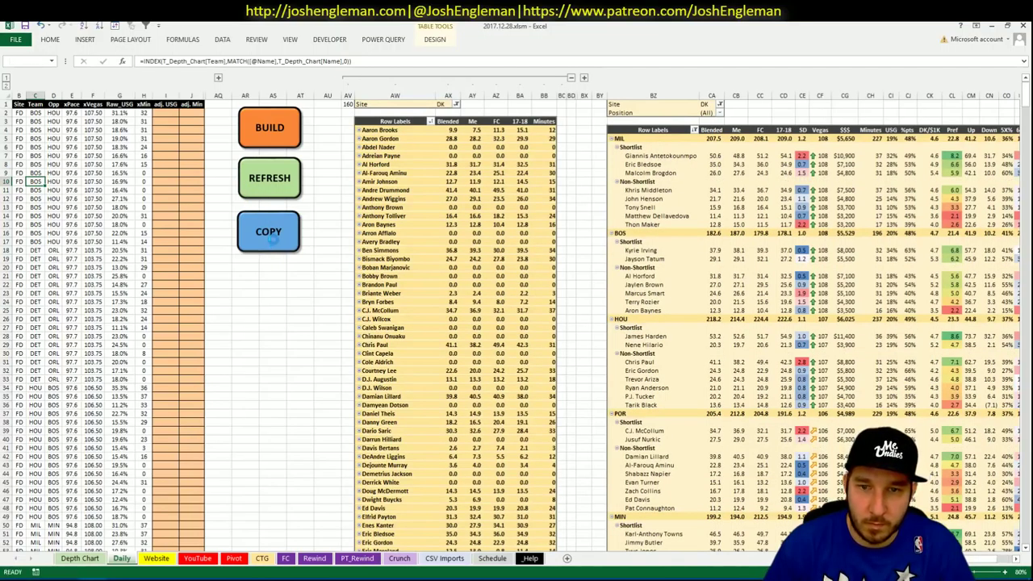
# Collapse the entire name field in the DK player projections pivot table and copy the names with their blended projections.
pyautogui.rightClick(375, 233)
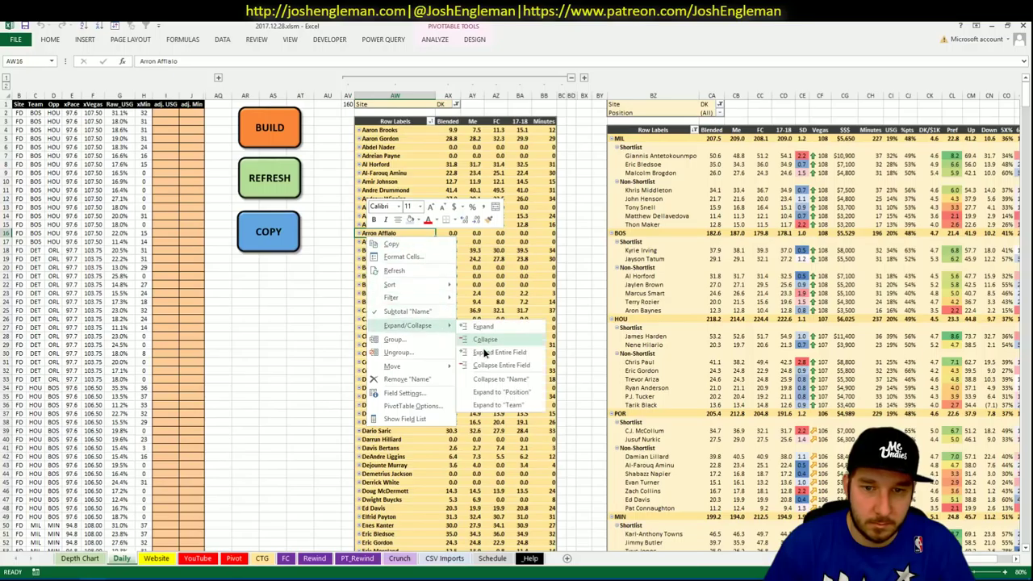
pyautogui.click(483, 361)
pyautogui.click(269, 232)
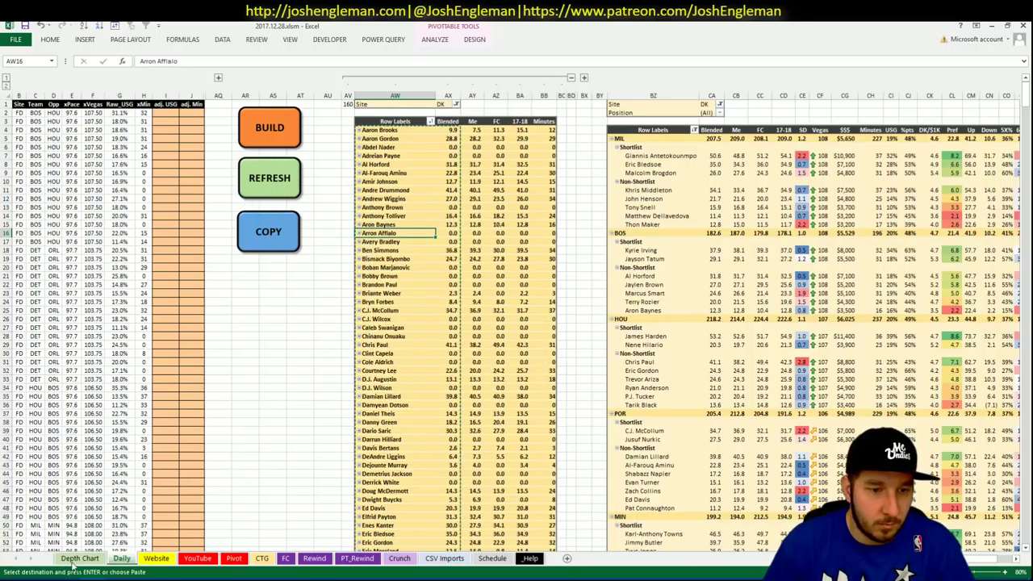
# Switch to FantasyCruncher in the browser and upload the copied player projections for NBA DraftKings 2017-12-28.
pyautogui.hotkey('alt', 'Tab')
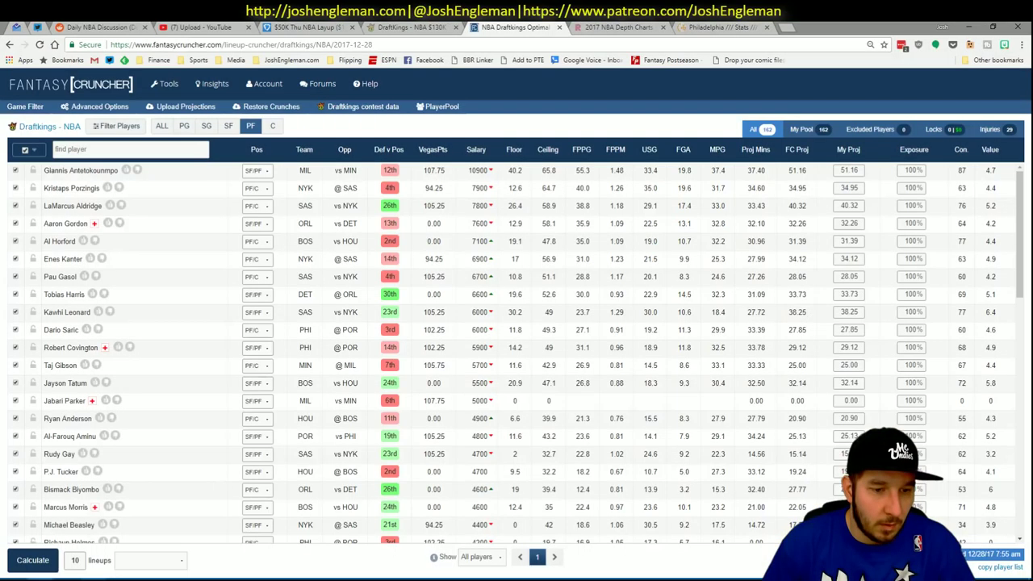
pyautogui.click(170, 108)
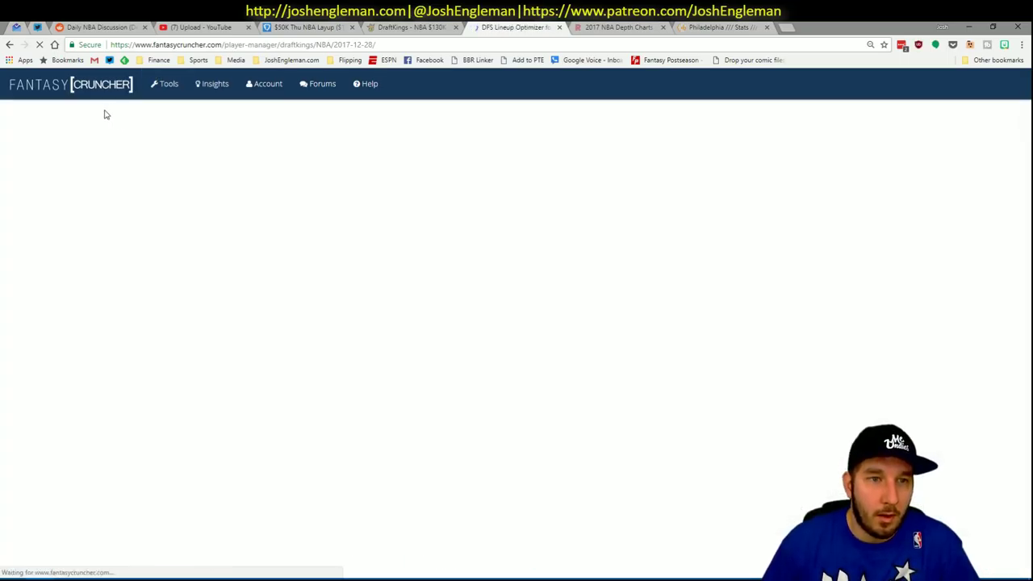
pyautogui.click(307, 206)
pyautogui.hotkey('ctrl', 'v')
pyautogui.click(343, 341)
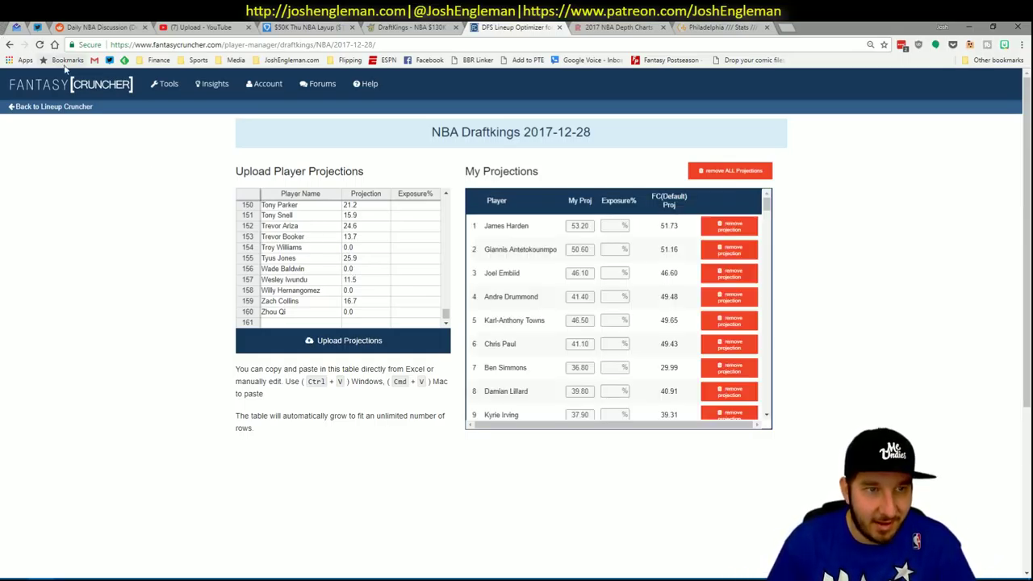
# Return to the Lineup Cruncher and calculate 10 DraftKings lineups using My Projections.
pyautogui.click(52, 107)
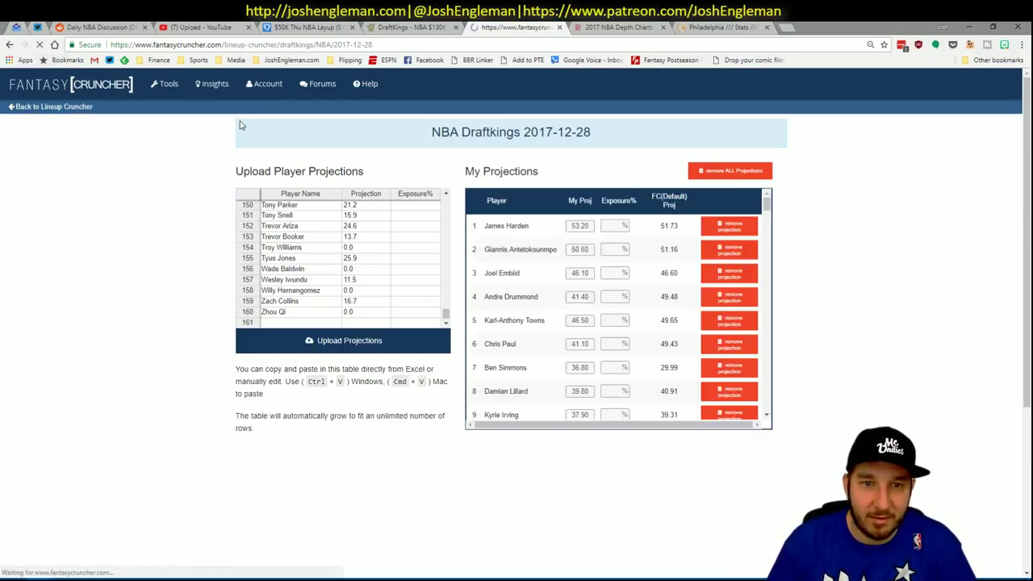
pyautogui.click(244, 125)
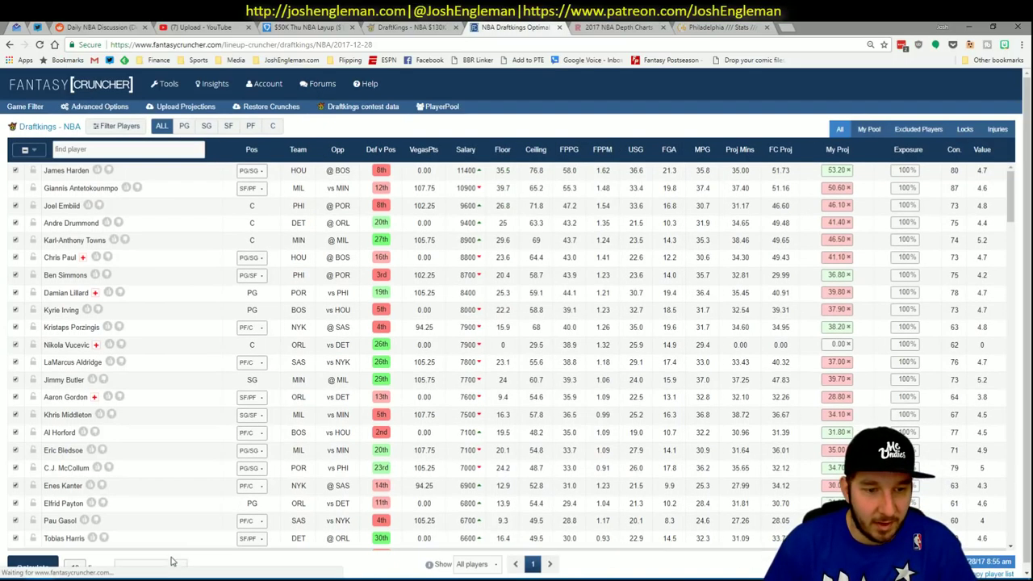
pyautogui.click(170, 563)
pyautogui.click(148, 511)
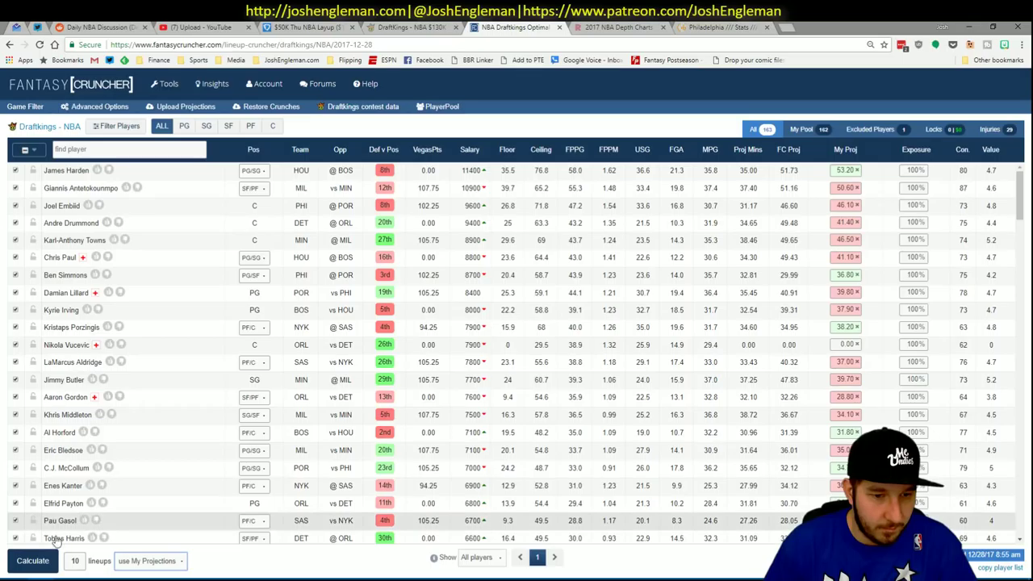
pyautogui.click(31, 561)
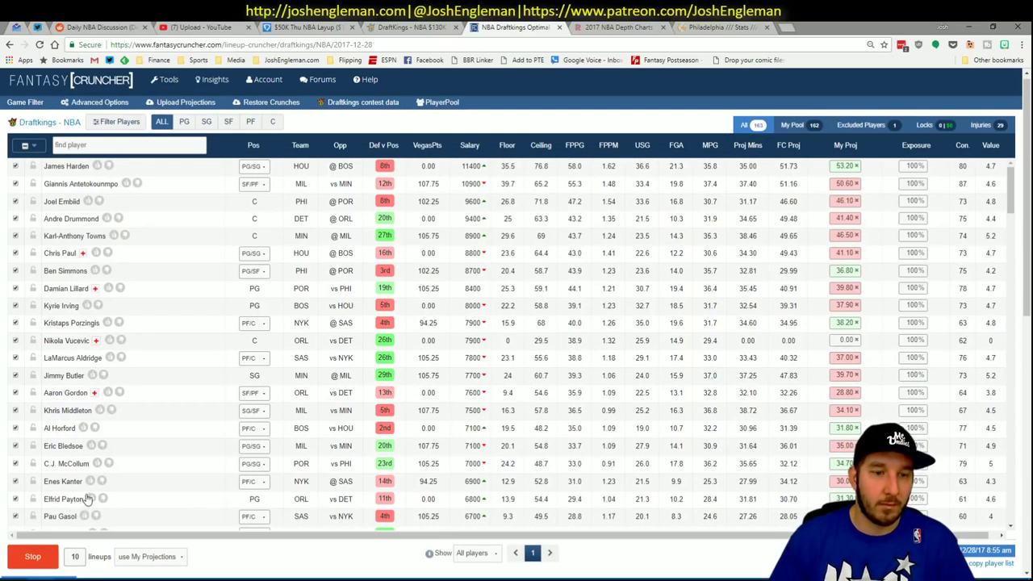
pyautogui.scroll(2, 79, 155)
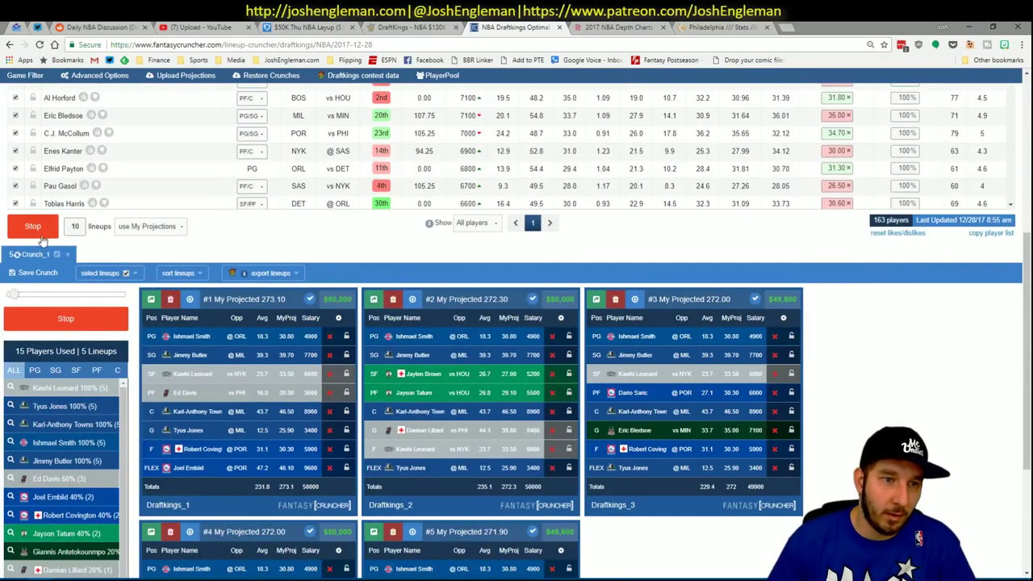
pyautogui.scroll(4, 90, 251)
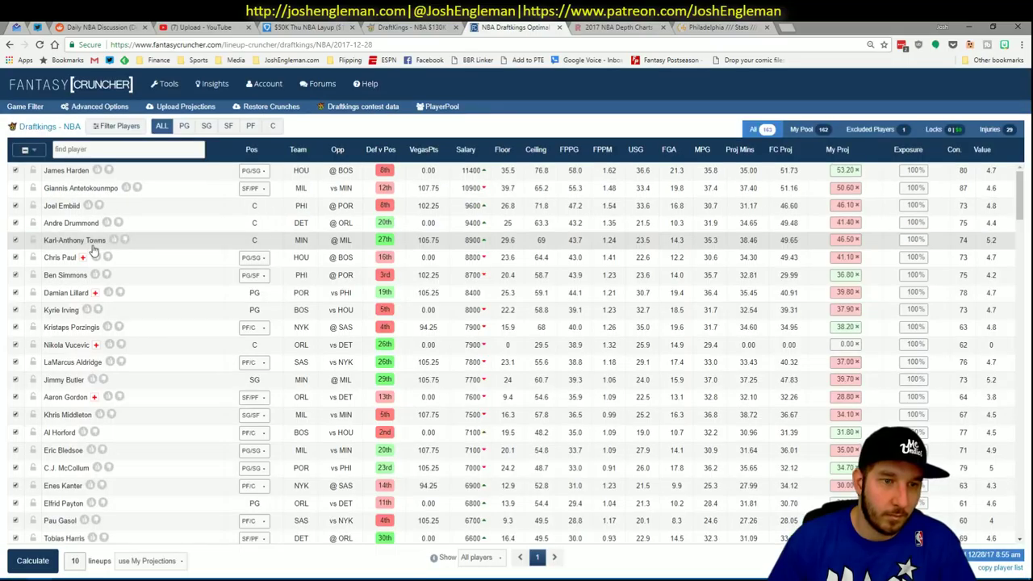
# Set the advanced Randomness Setting to 5% and calculate 10 lineups again.
pyautogui.click(97, 106)
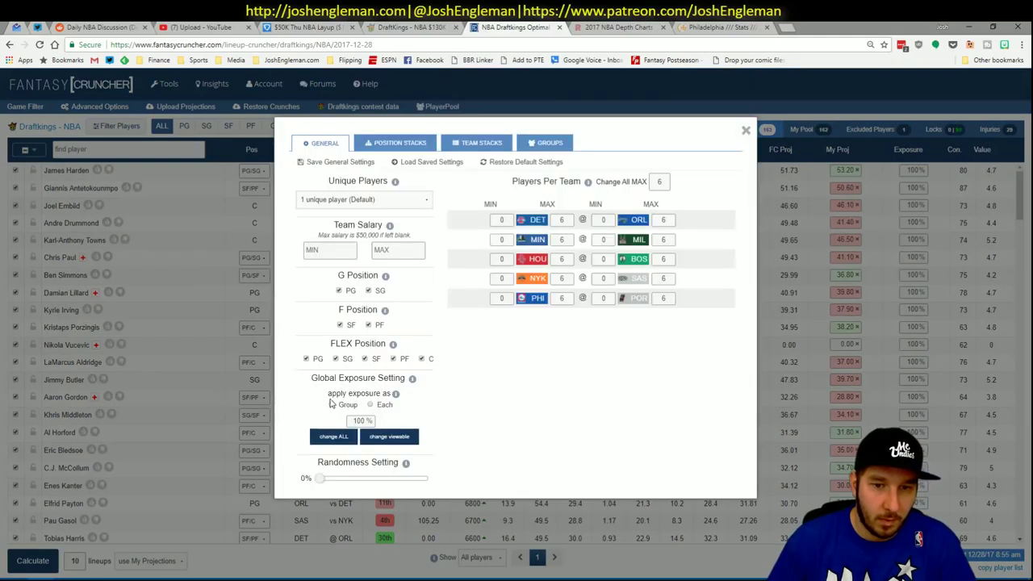
pyautogui.moveTo(321, 478); pyautogui.dragTo(324, 483)
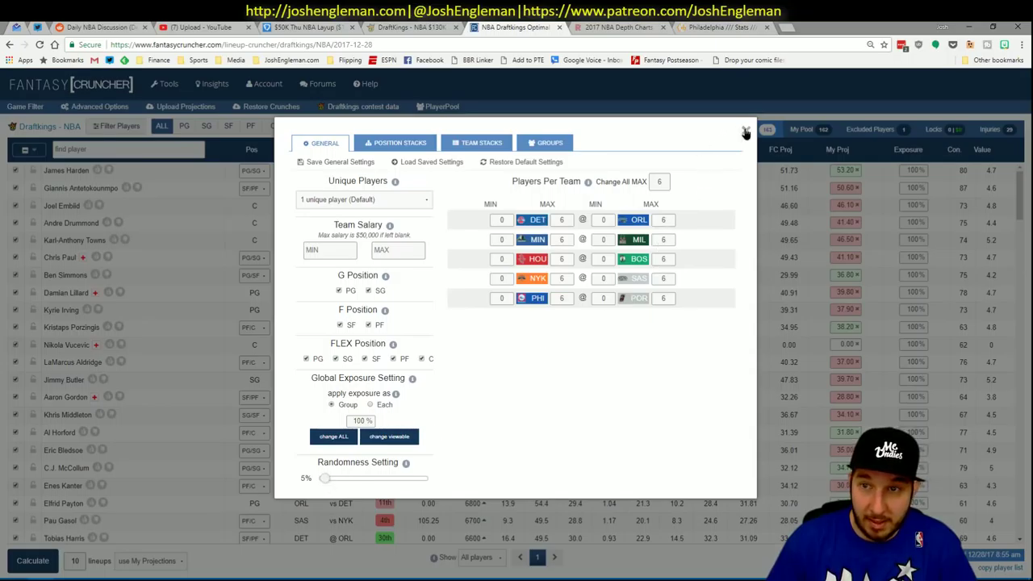
pyautogui.click(745, 132)
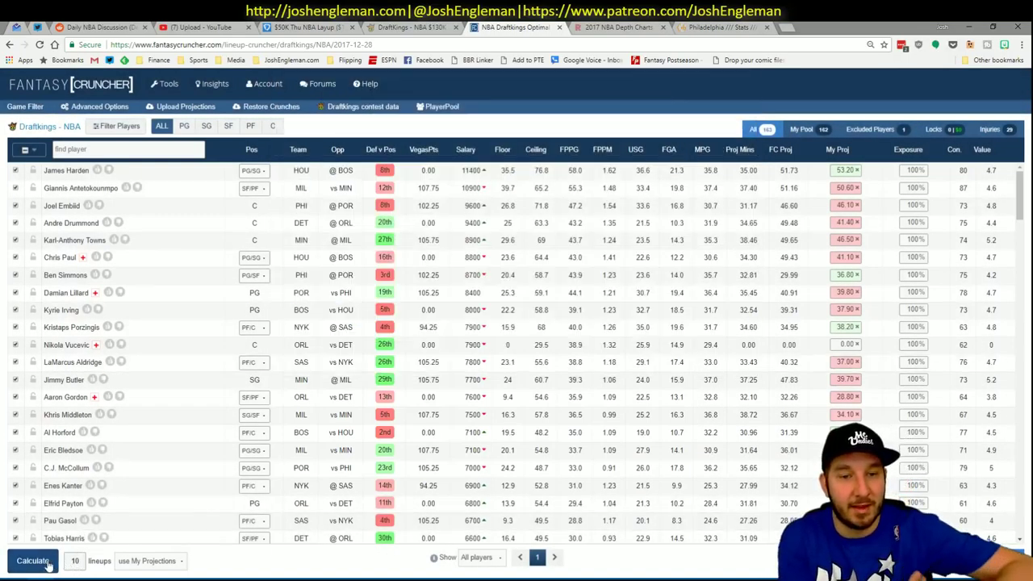
pyautogui.click(47, 564)
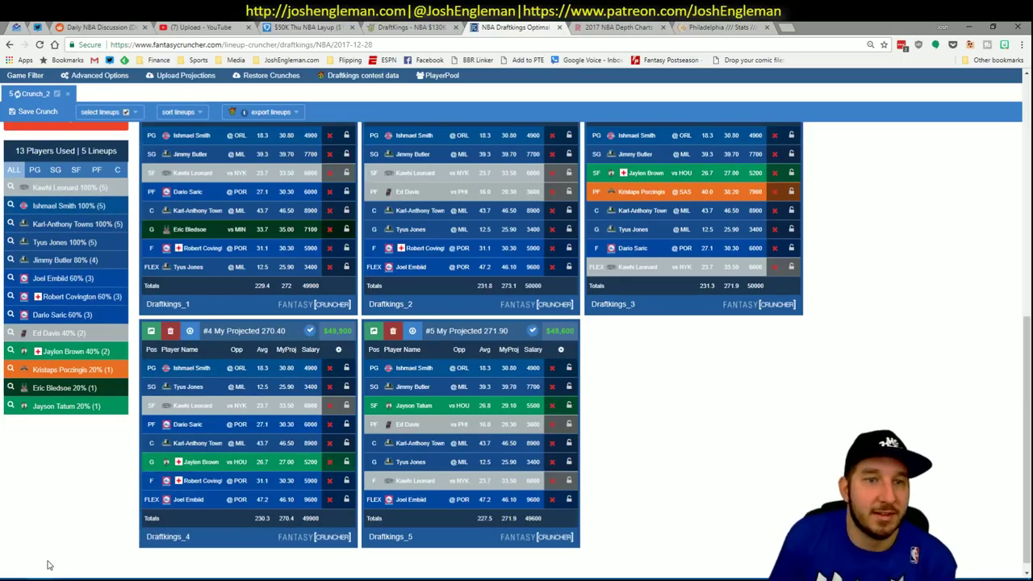
# Sort the generated lineups by projected points, highest first.
pyautogui.scroll(1, 260, 211)
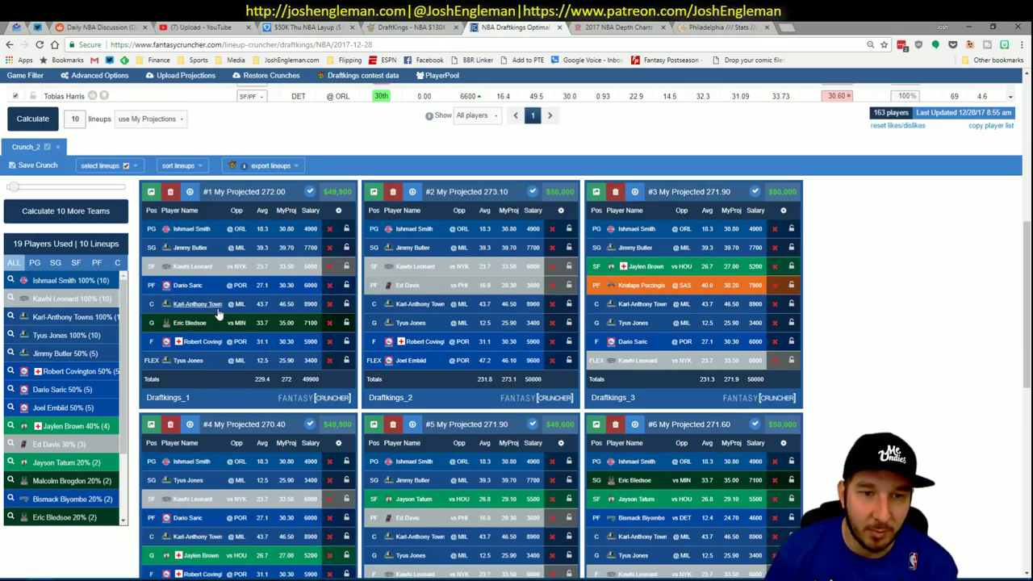
pyautogui.click(177, 166)
pyautogui.click(198, 216)
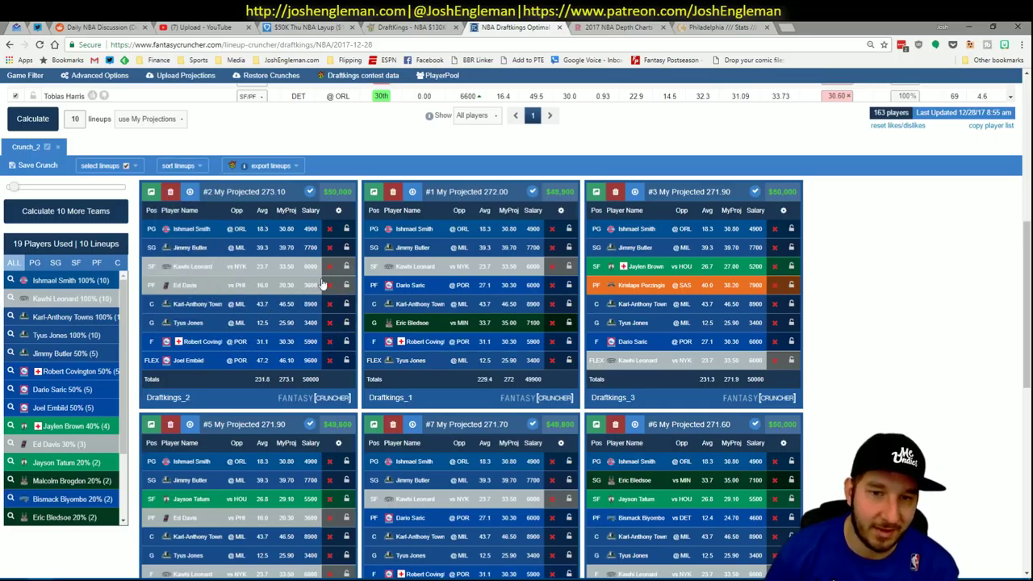
# Lock Ish Smith, Jimmy Butler, Karl-Anthony Towns, Tyus Jones and Joel Embiid, and calculate two new sets of 10 lineups.
pyautogui.click(347, 230)
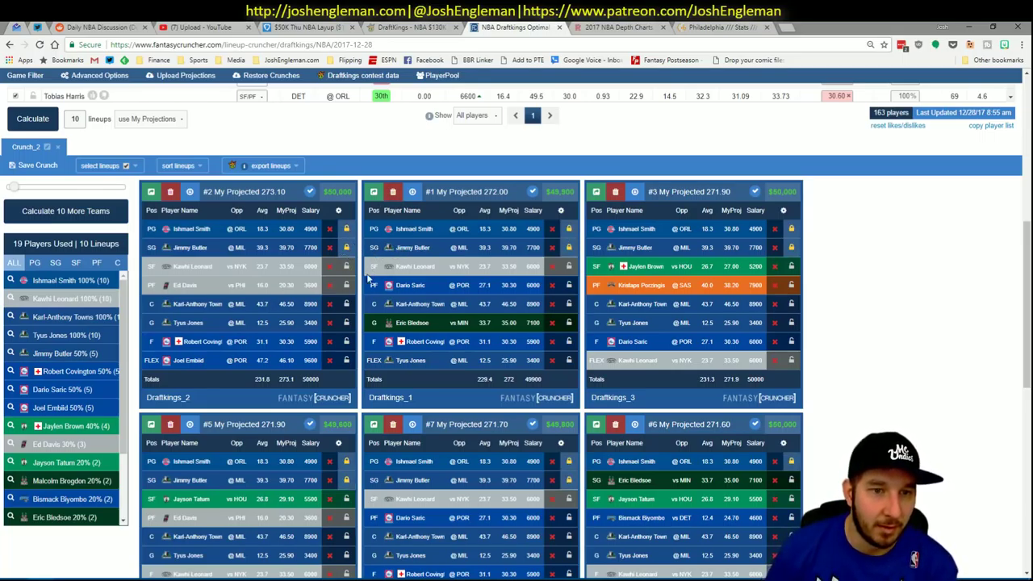
pyautogui.click(347, 305)
pyautogui.click(348, 322)
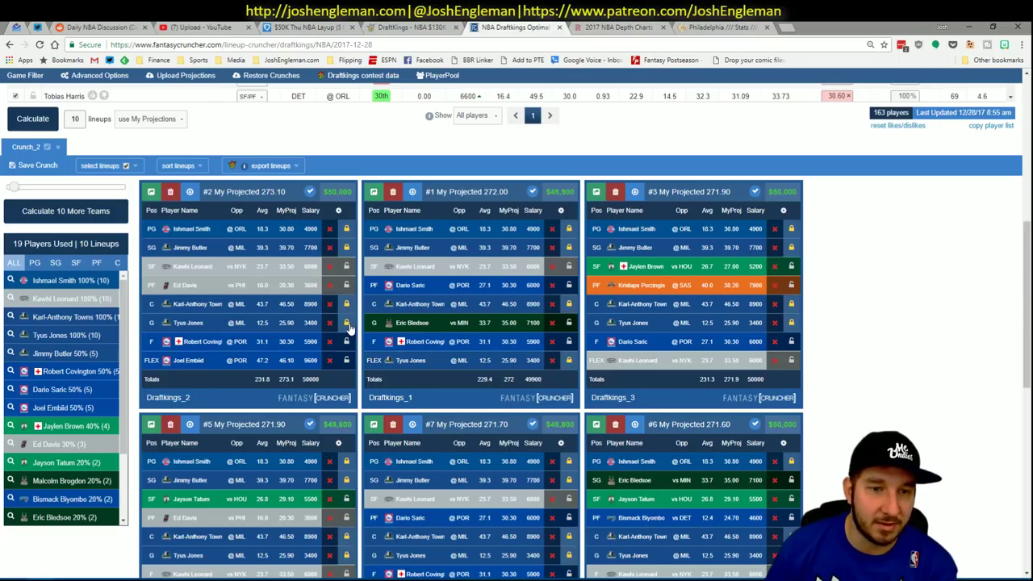
pyautogui.click(347, 360)
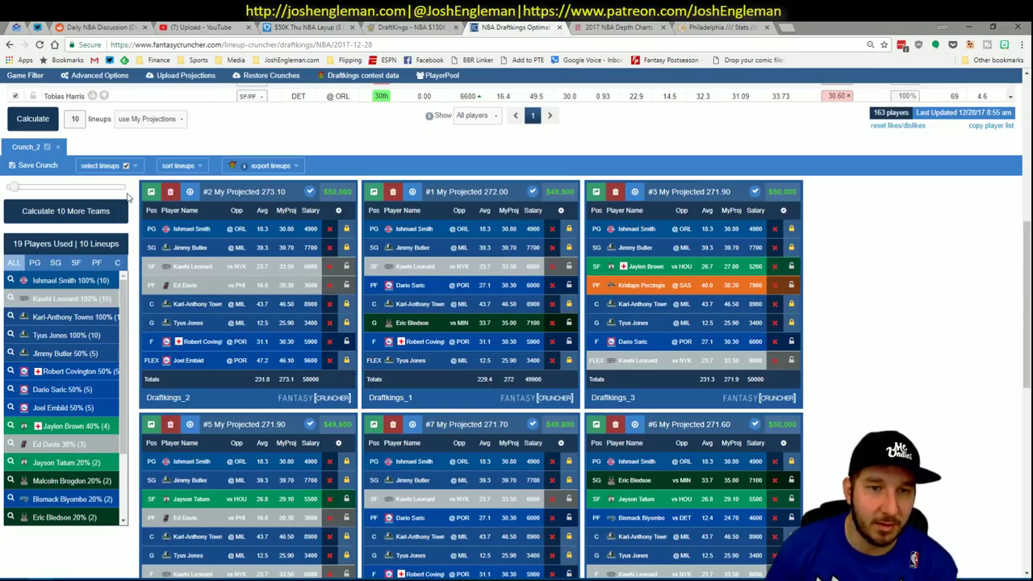
pyautogui.click(34, 121)
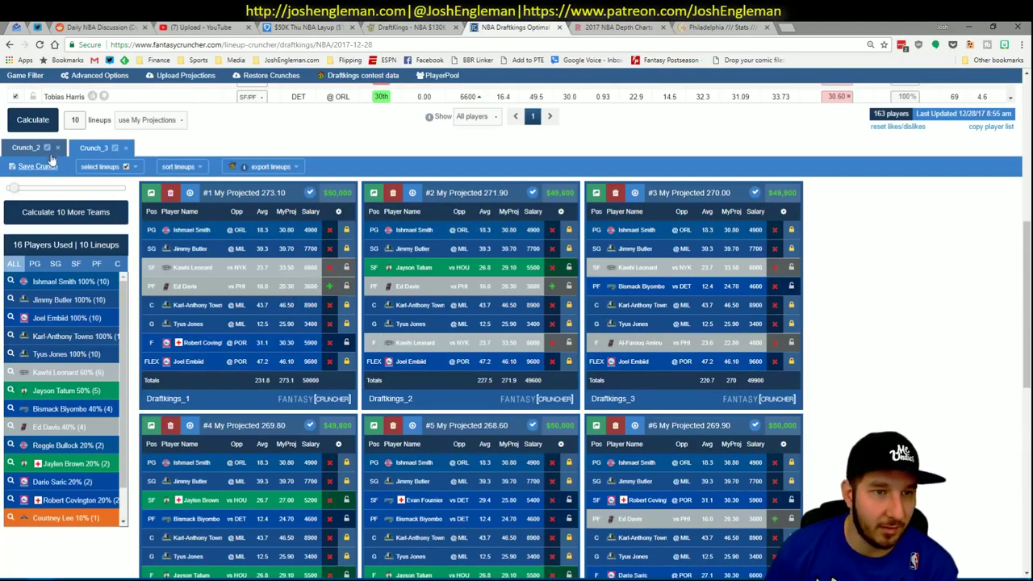
pyautogui.click(33, 119)
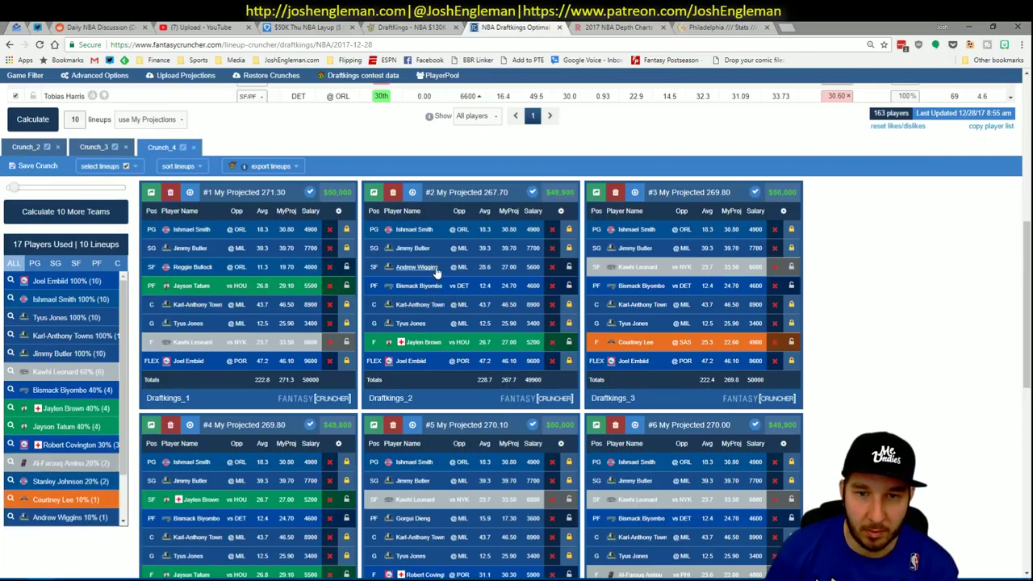
# Set the maximum players per team to 3 for all teams in the advanced options.
pyautogui.scroll(6, 862, 270)
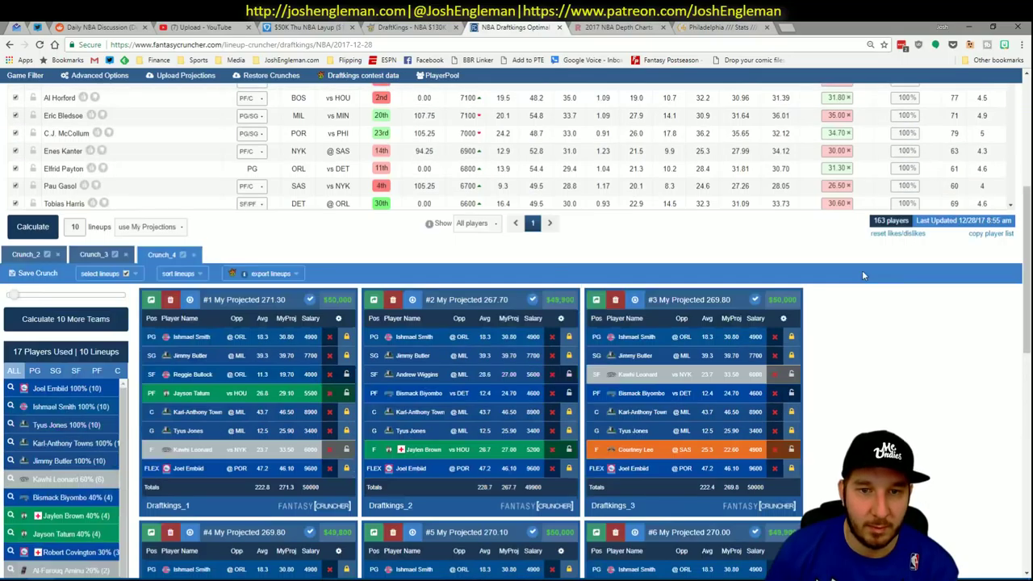
pyautogui.click(107, 105)
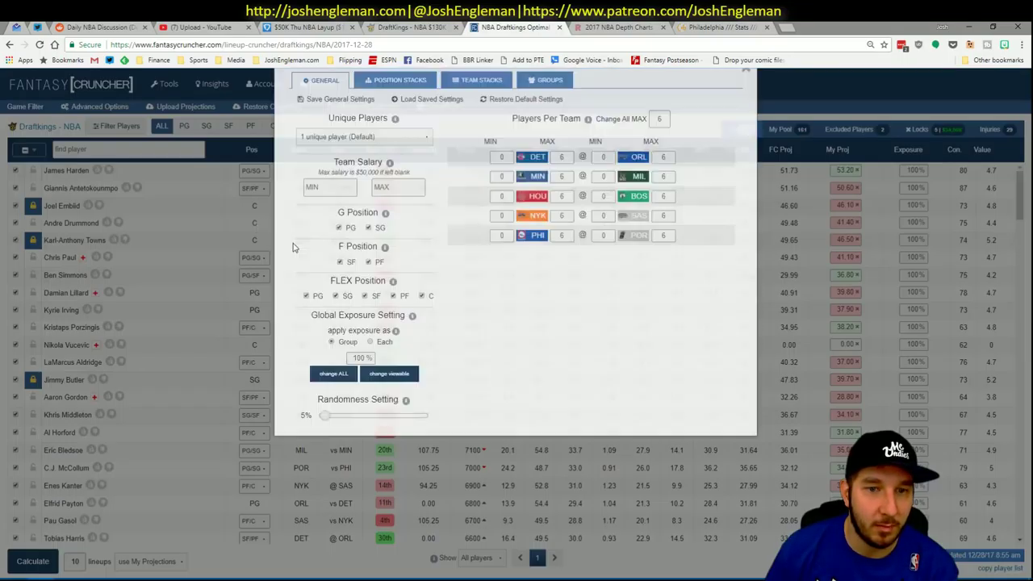
pyautogui.doubleClick(661, 182)
pyautogui.write('3')
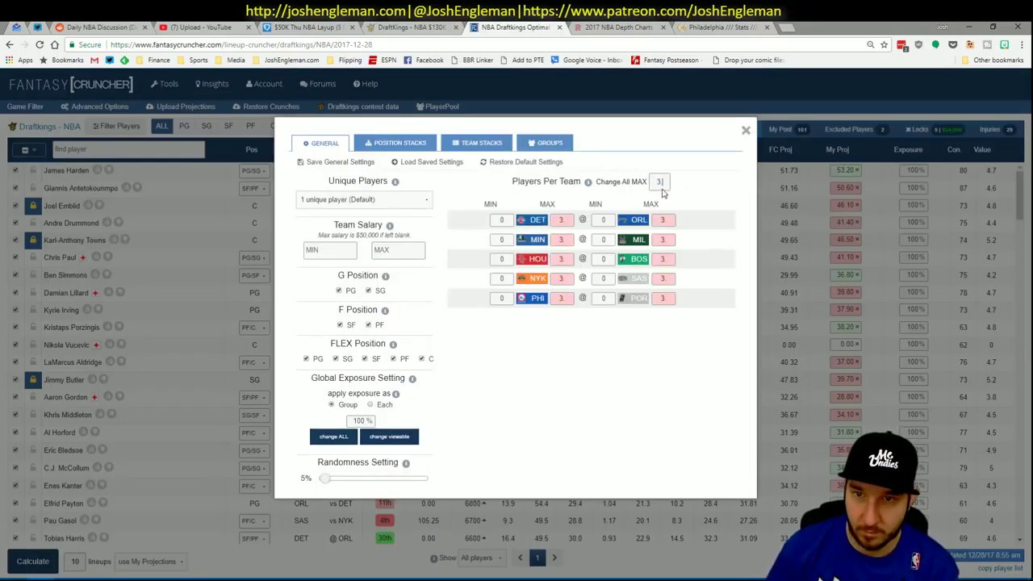
# Calculate another set of 10 DraftKings lineups with the three-players-per-team maximum applied.
pyautogui.click(747, 132)
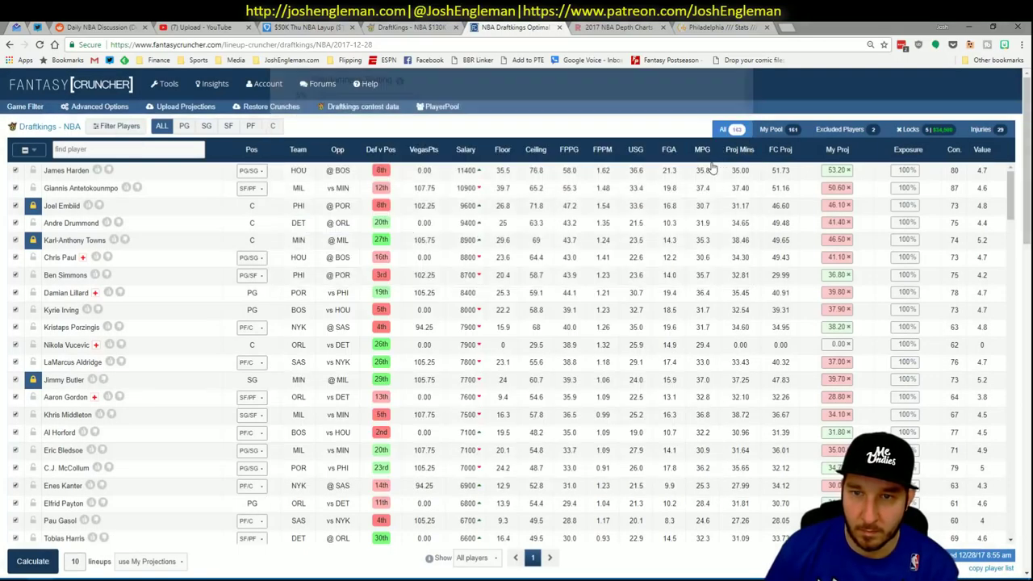
pyautogui.click(50, 562)
pyautogui.scroll(2, 271, 414)
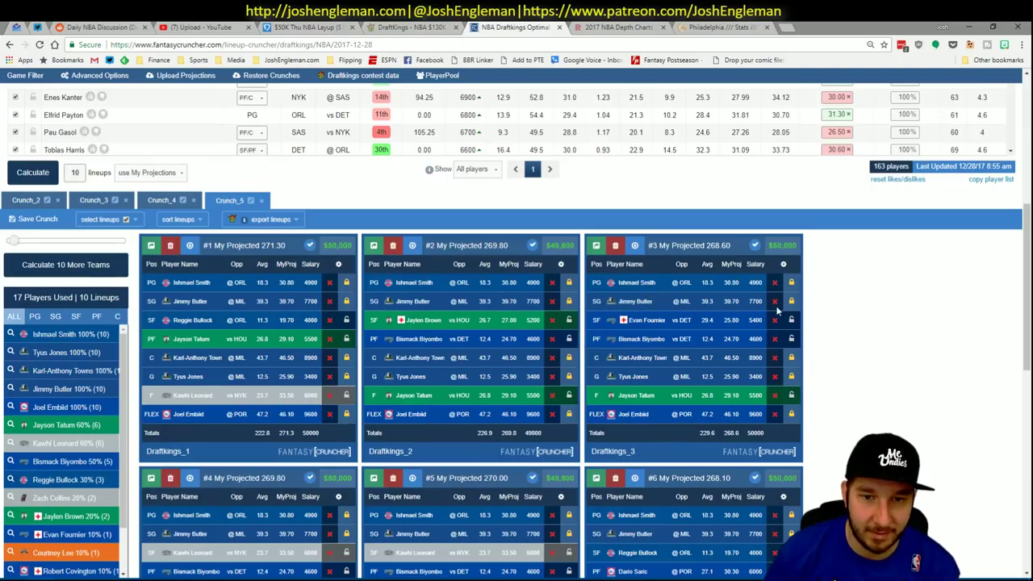
# Examine the player combinations in the newly calculated DraftKings lineups and compare them with the Crunch_2 set.
pyautogui.scroll(-3, 872, 339)
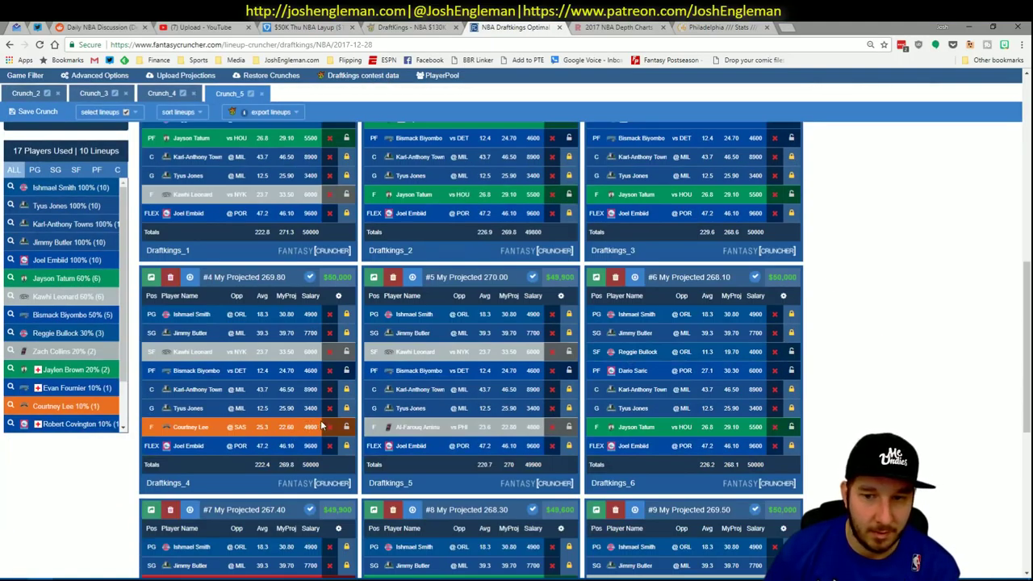
pyautogui.scroll(-1, 322, 420)
pyautogui.scroll(1, 321, 420)
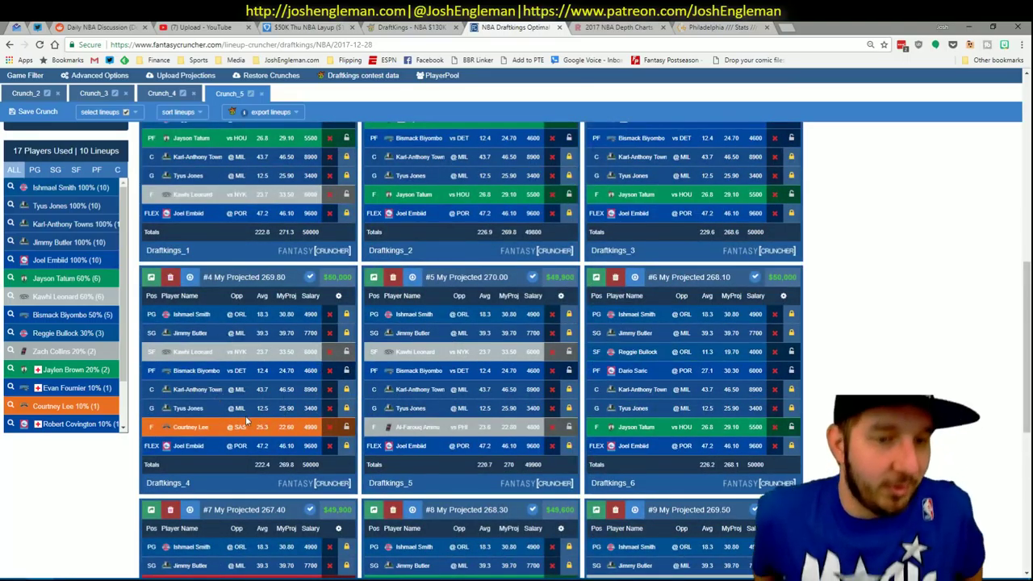
pyautogui.scroll(3, 245, 415)
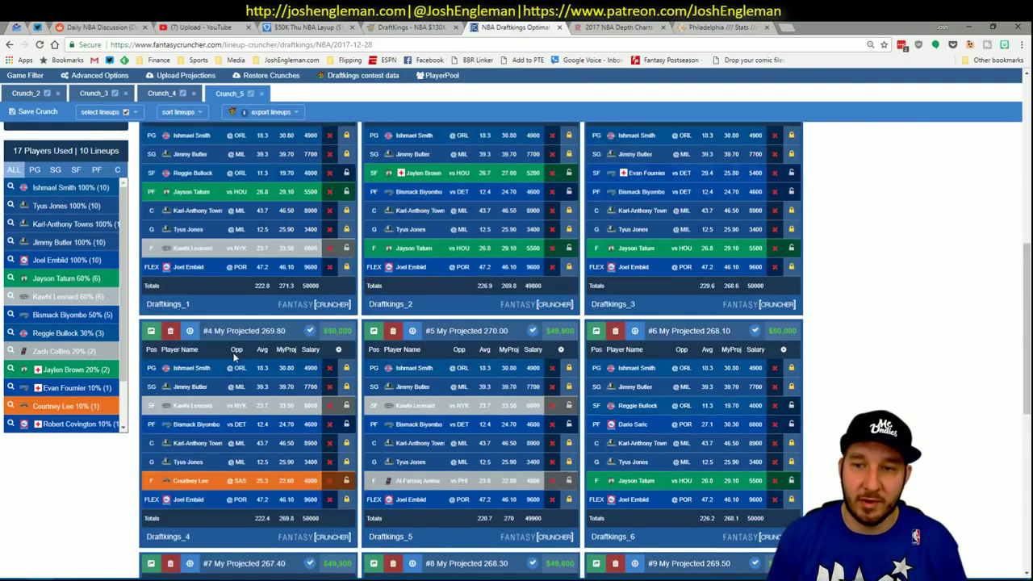
pyautogui.scroll(-3, 234, 352)
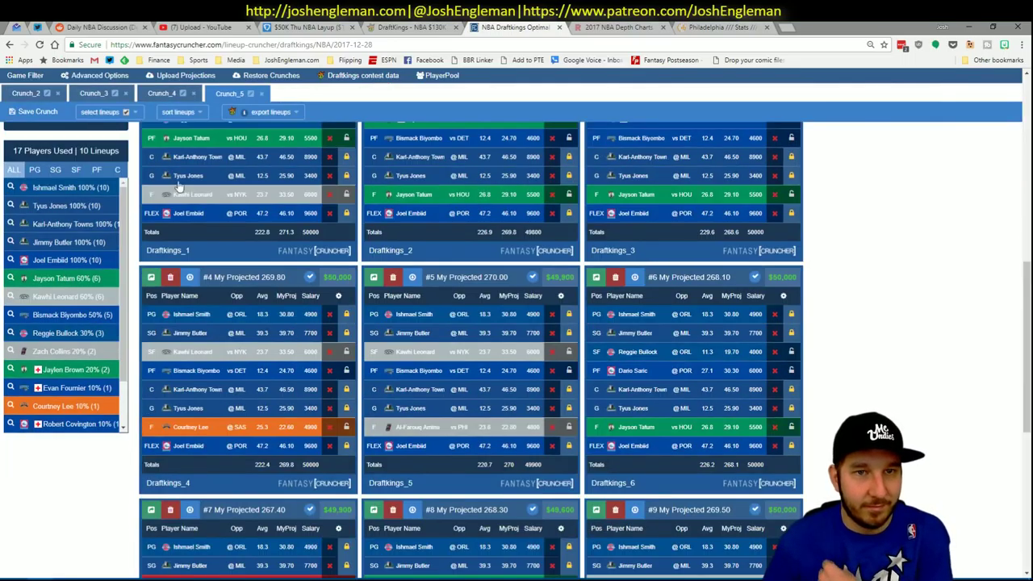
pyautogui.scroll(3, 744, 345)
pyautogui.scroll(-1, 700, 313)
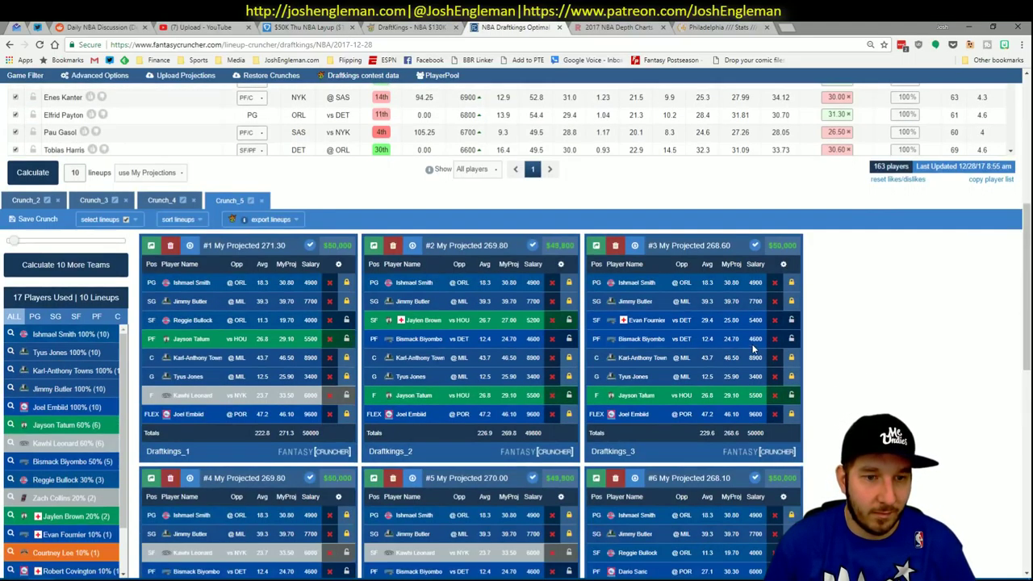
pyautogui.click(38, 148)
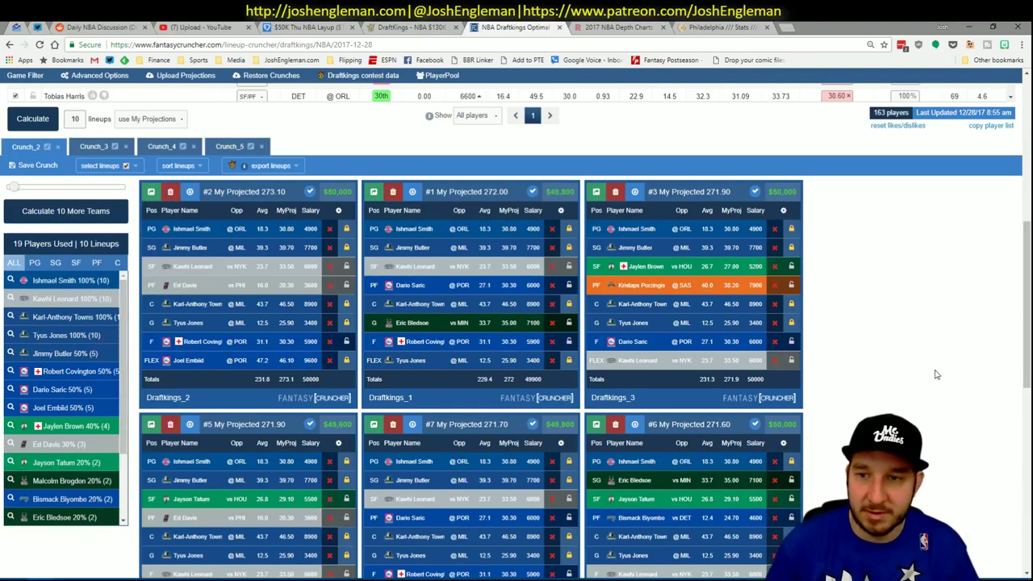
# Open the Lineup Cruncher for FanDuel NBA.
pyautogui.scroll(10, 936, 375)
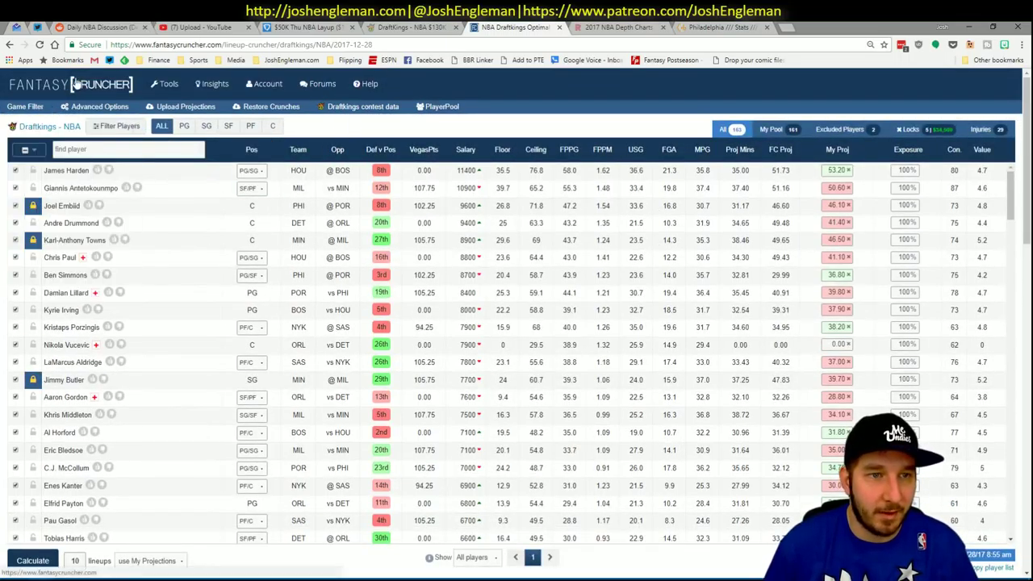
pyautogui.click(169, 92)
pyautogui.moveTo(190, 119)
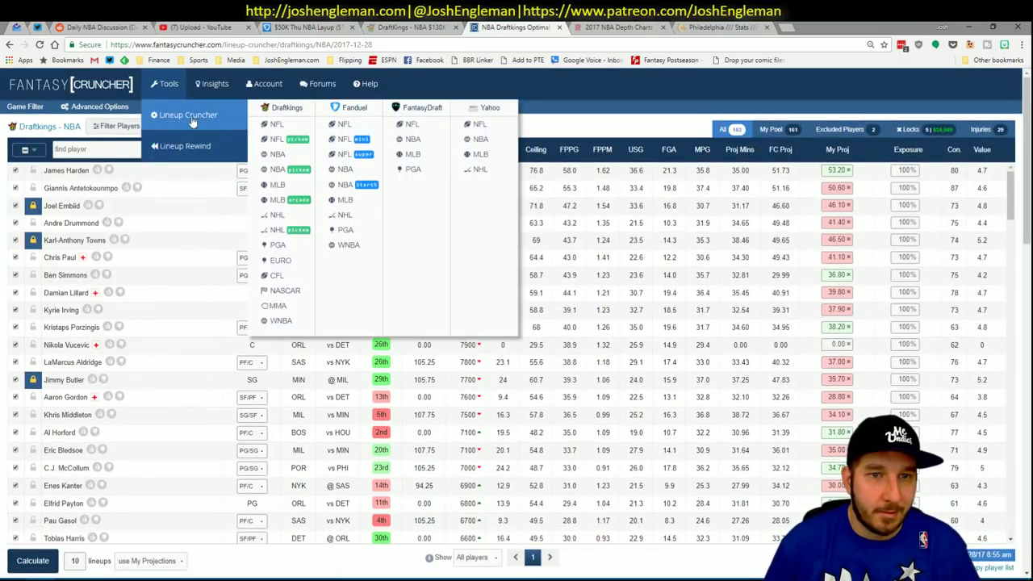
pyautogui.click(346, 170)
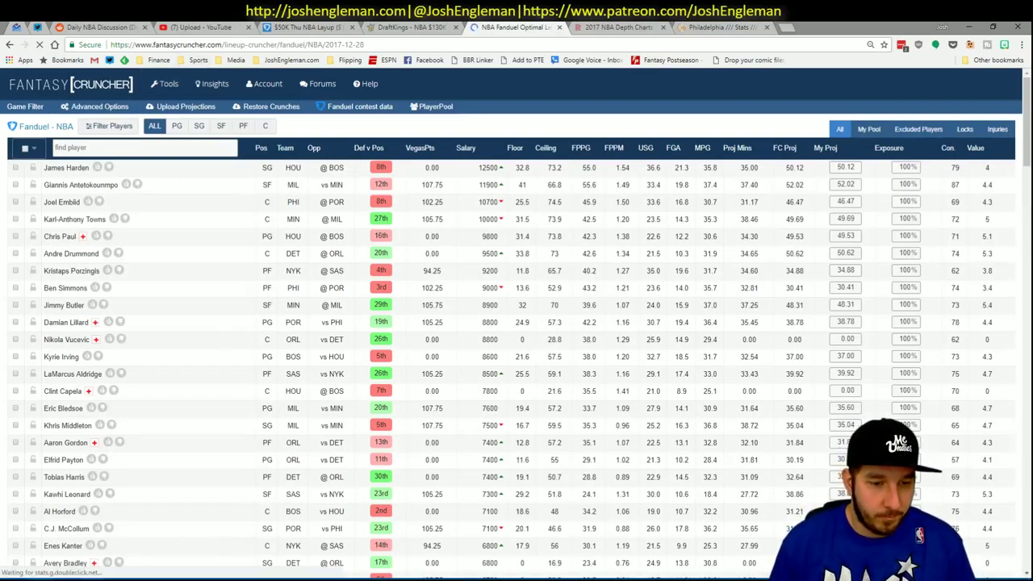
# Paste the player names and projections into the FanDuel projections table, upload them and return to the Lineup Cruncher.
pyautogui.click(91, 578)
pyautogui.hotkey('alt', 'Tab')
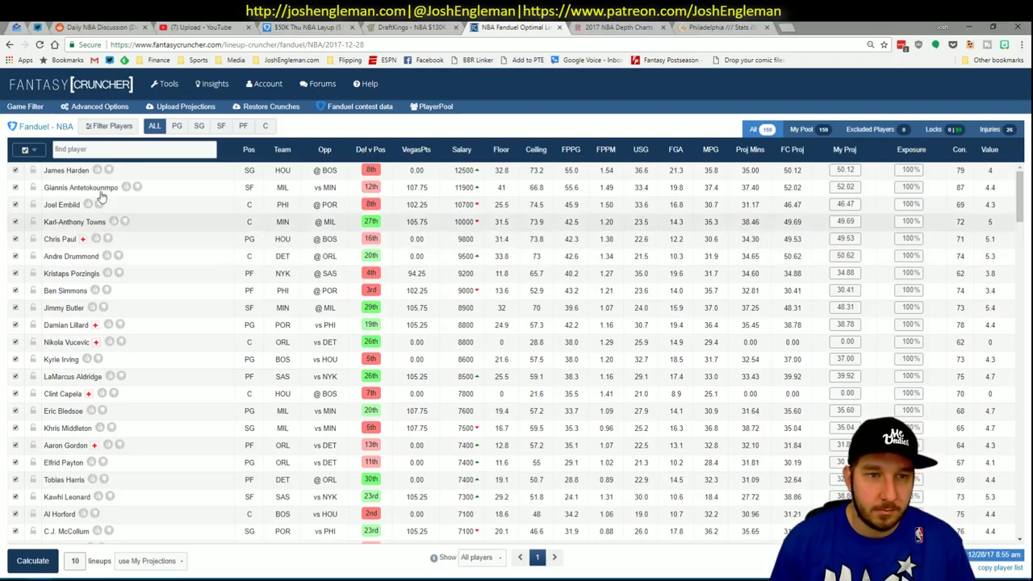
pyautogui.moveTo(162, 89)
pyautogui.click(170, 107)
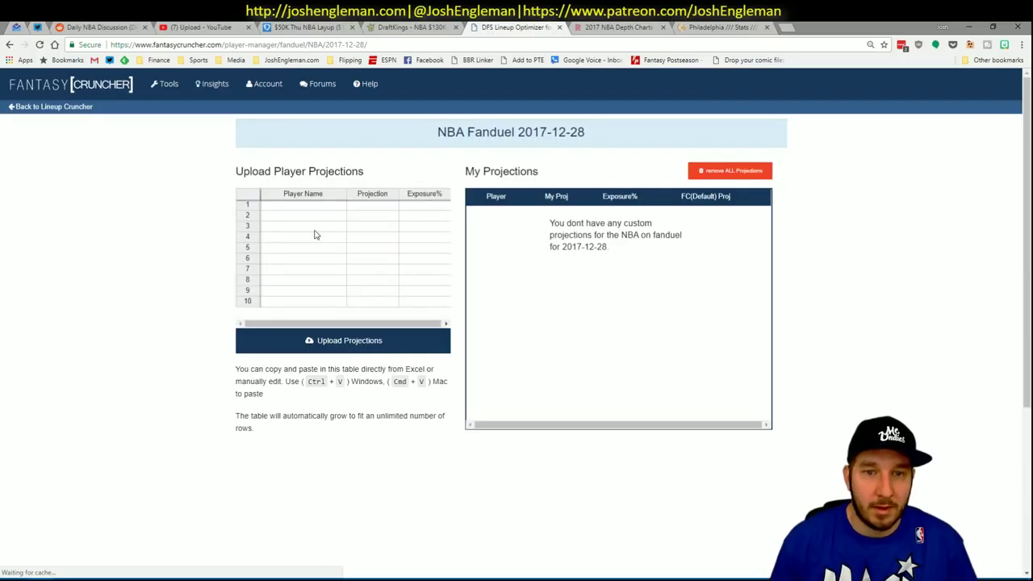
pyautogui.click(323, 205)
pyautogui.hotkey('ctrl', 'v')
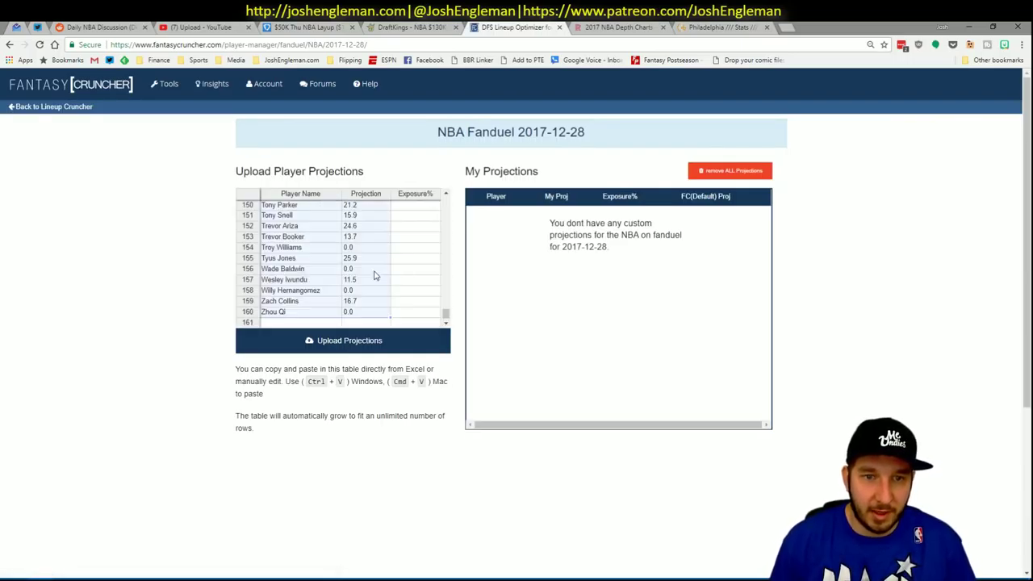
pyautogui.click(373, 349)
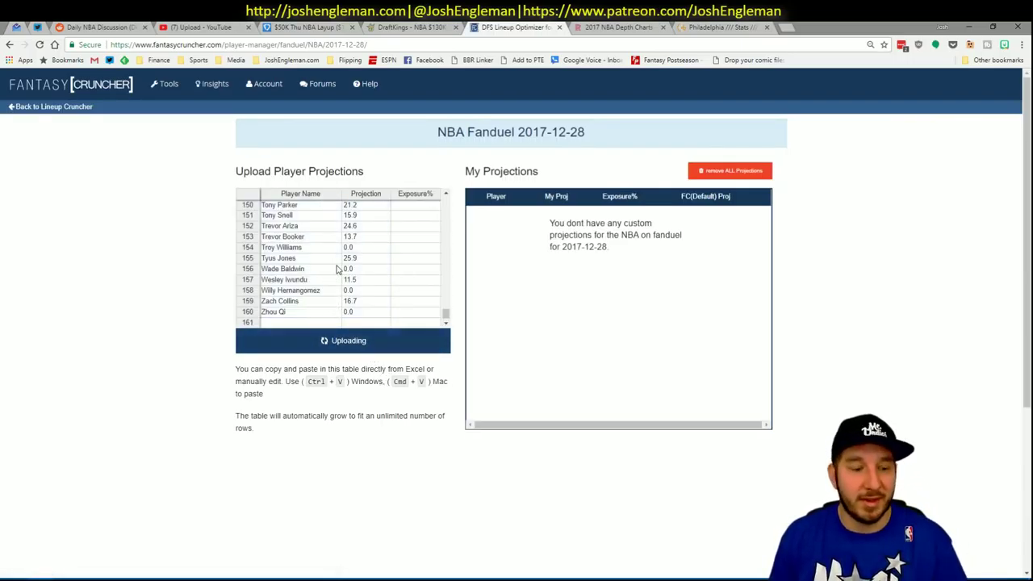
pyautogui.click(42, 112)
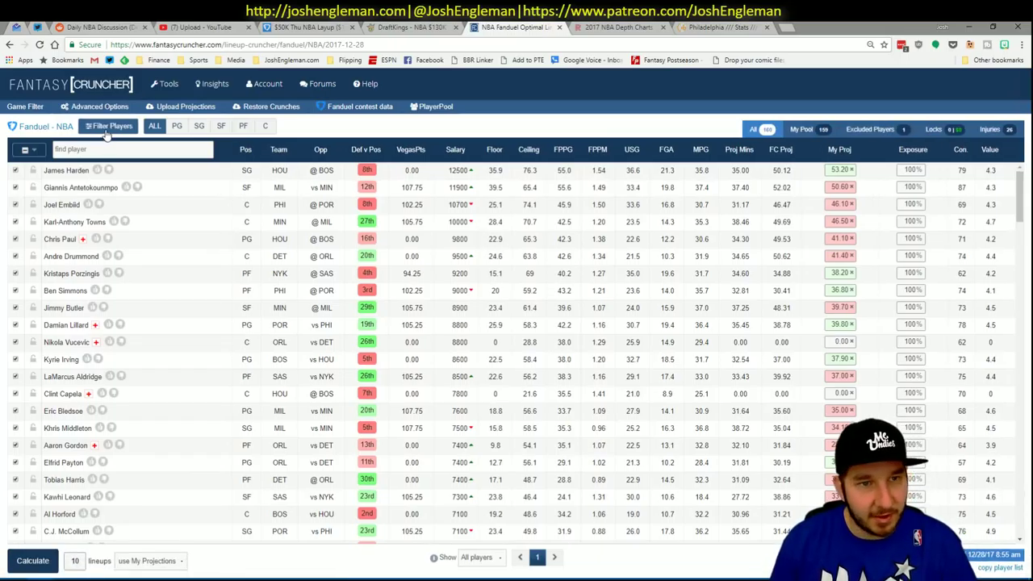
# Set the advanced Randomness Setting to 5% for FanDuel and calculate 10 lineups.
pyautogui.click(100, 108)
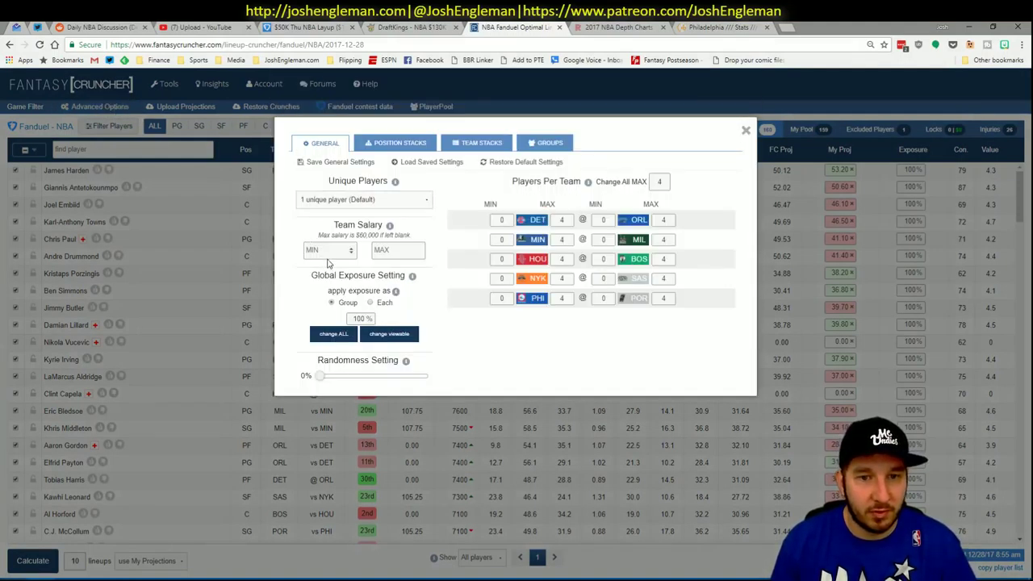
pyautogui.moveTo(321, 379); pyautogui.dragTo(325, 380)
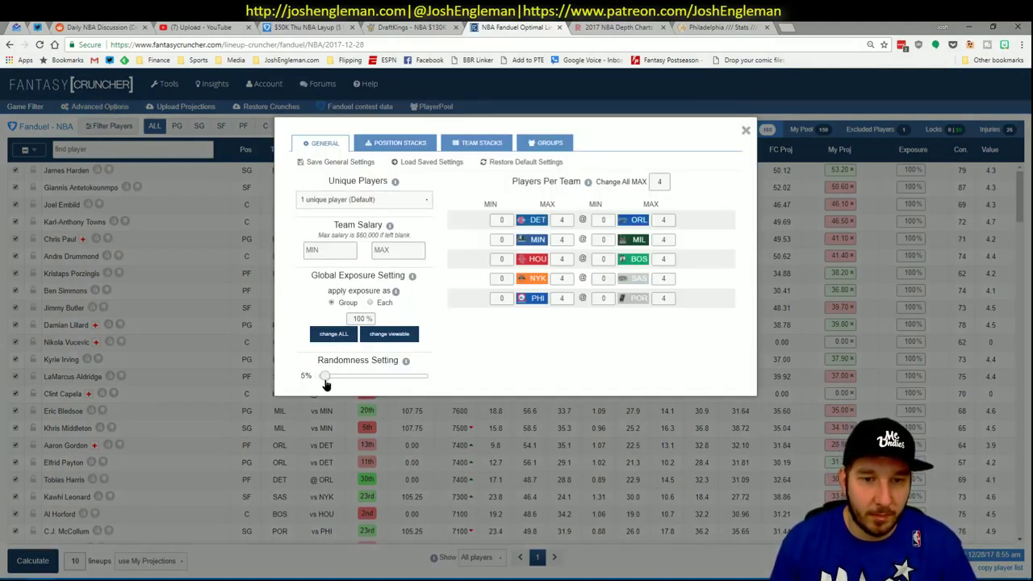
pyautogui.click(745, 133)
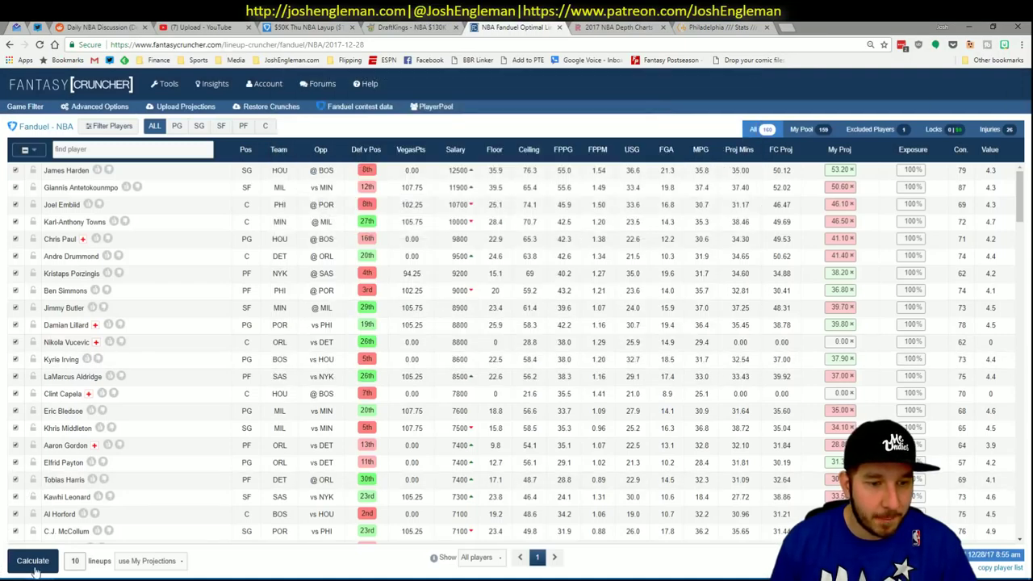
pyautogui.click(32, 561)
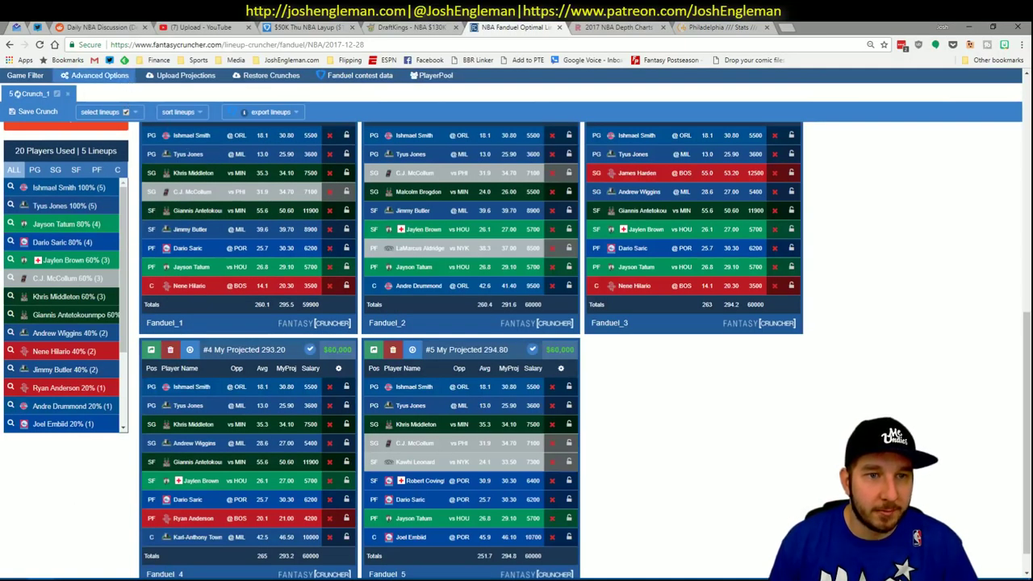
# Sort the first set of FanDuel lineups by My Projected, highest first.
pyautogui.scroll(2, 283, 184)
pyautogui.click(147, 172)
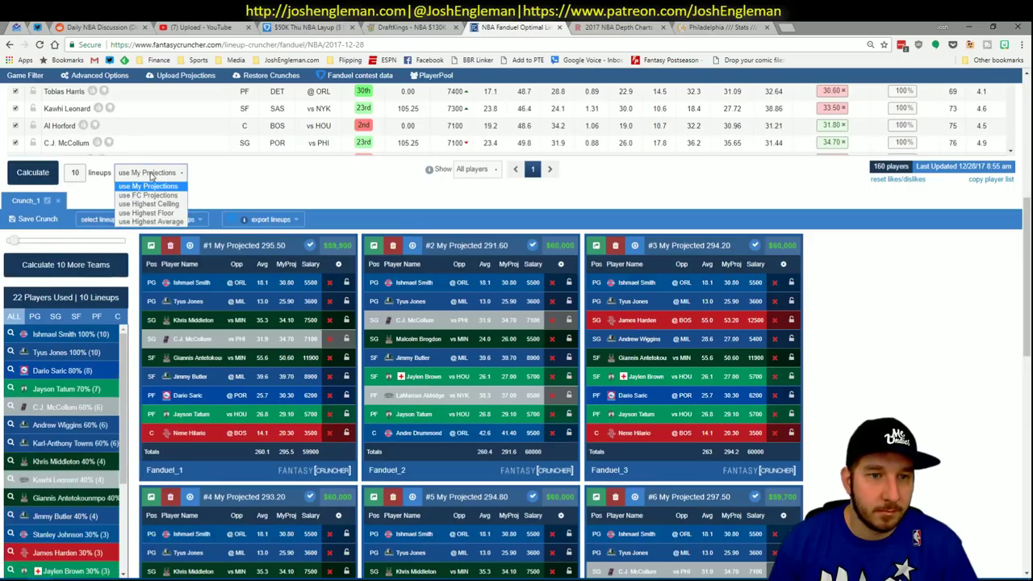
pyautogui.click(177, 218)
pyautogui.click(194, 268)
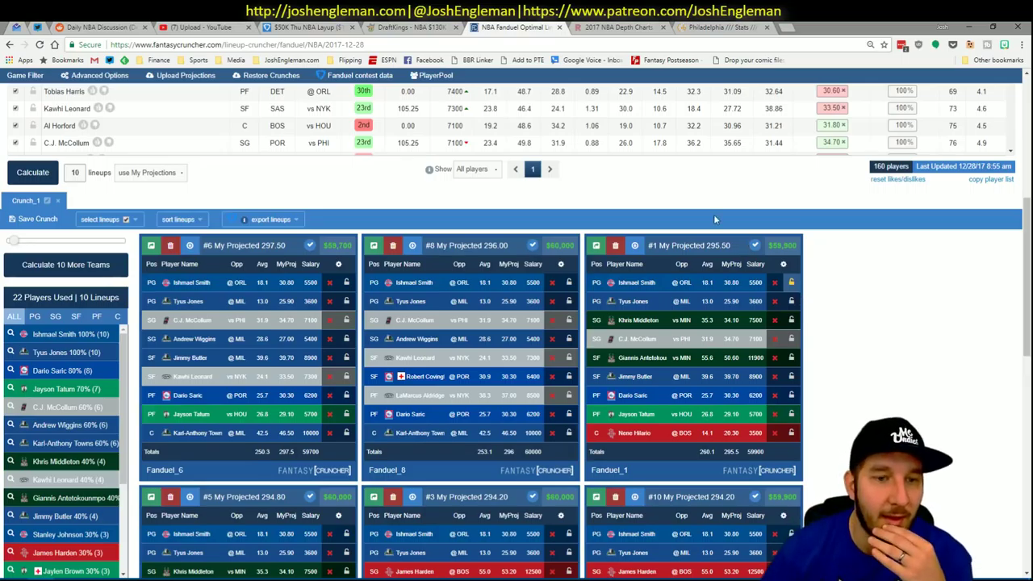
# Exclude Andrew Wiggins and Dario Saric from the player pool and calculate 10 new FanDuel lineups.
pyautogui.click(329, 339)
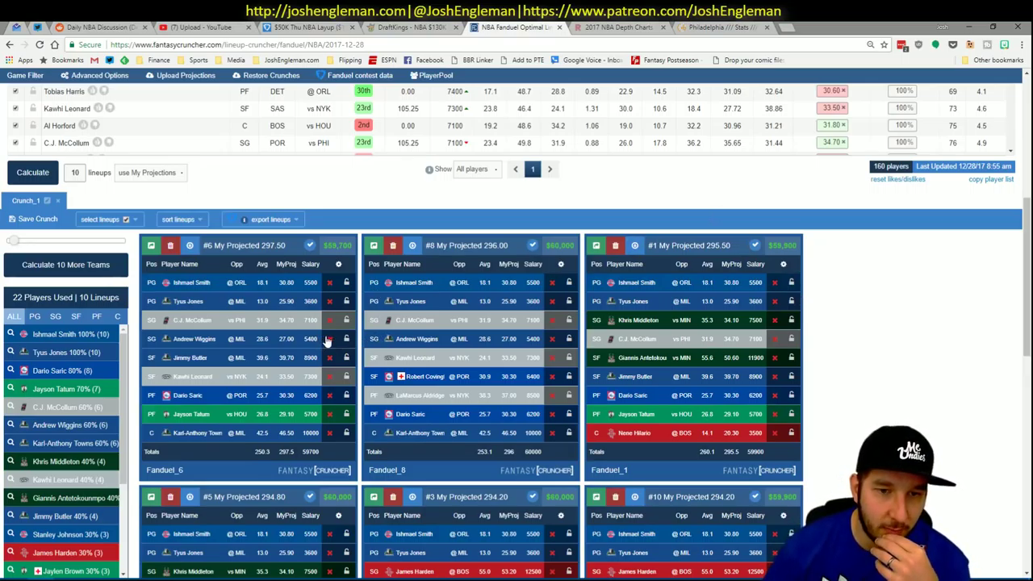
pyautogui.click(330, 433)
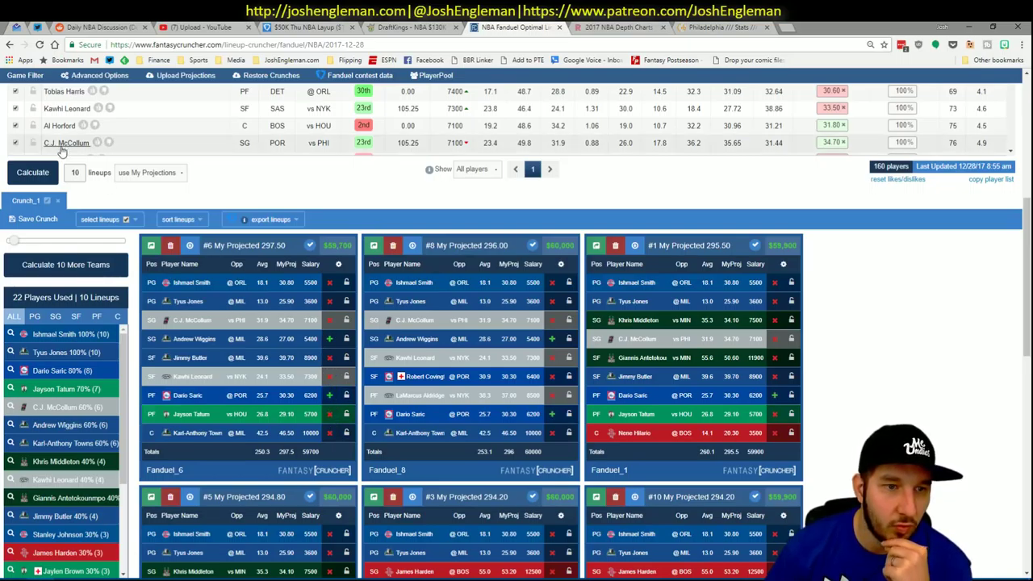
pyautogui.click(32, 172)
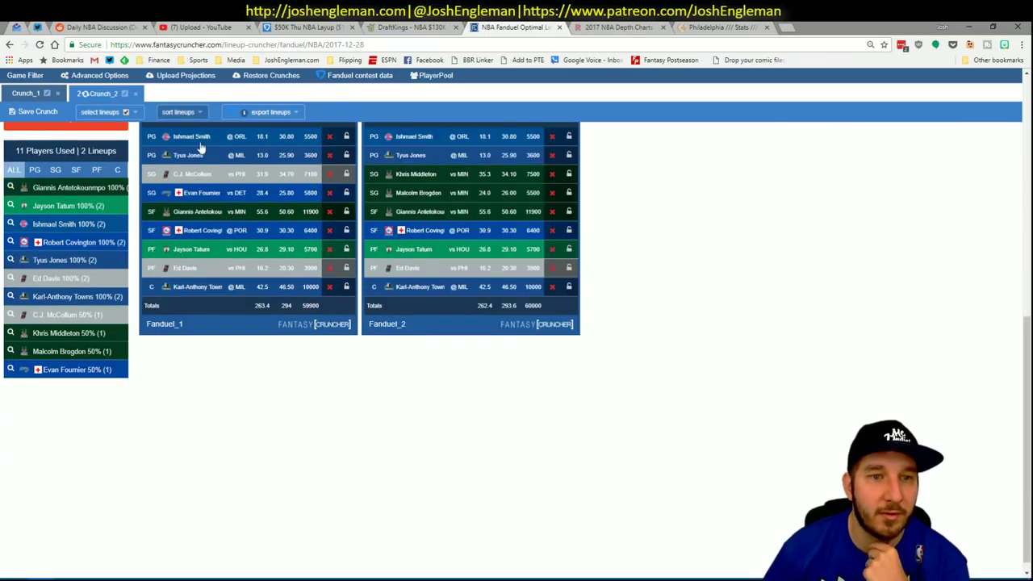
# Sort the Crunch_2 FanDuel lineups by My Projected in descending order and review their player combinations.
pyautogui.scroll(2, 210, 226)
pyautogui.click(196, 275)
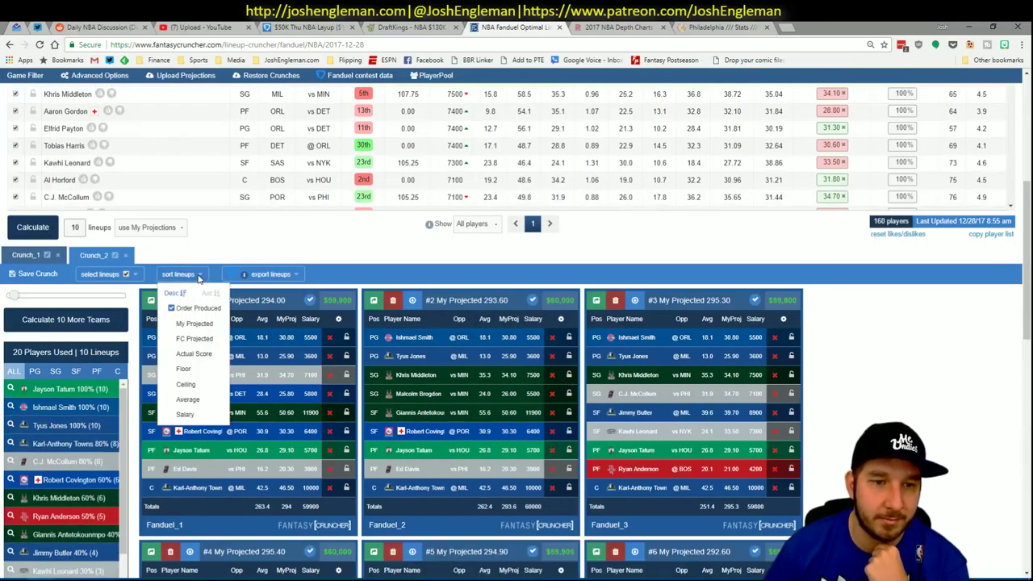
pyautogui.click(198, 323)
pyautogui.scroll(-3, 576, 396)
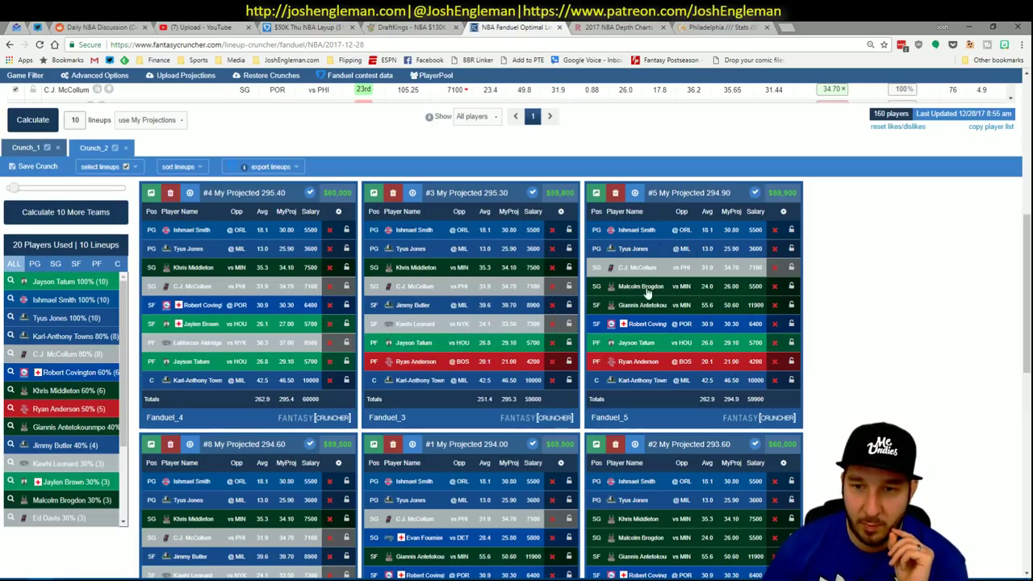
pyautogui.scroll(-2, 682, 275)
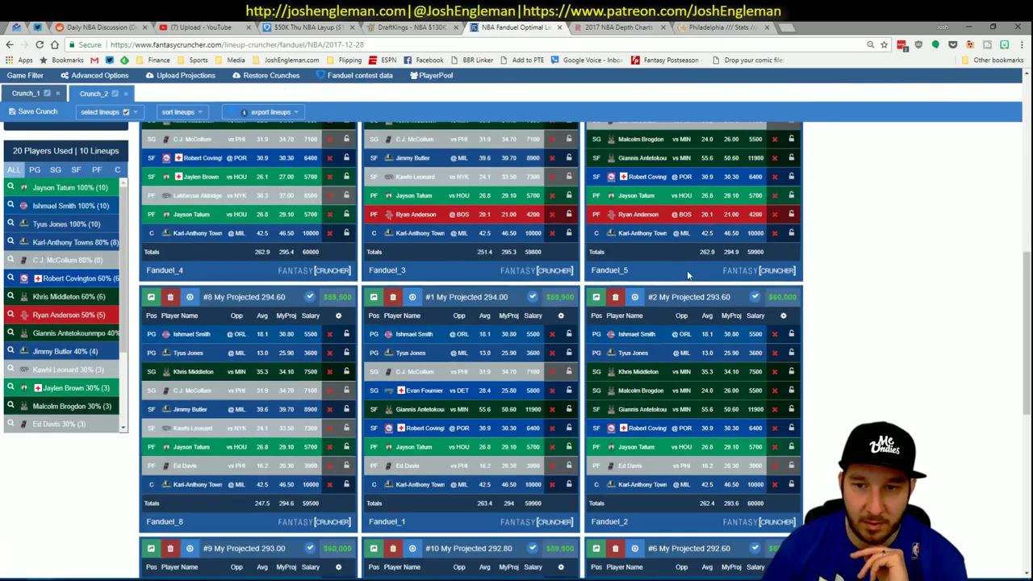
pyautogui.scroll(1, 681, 232)
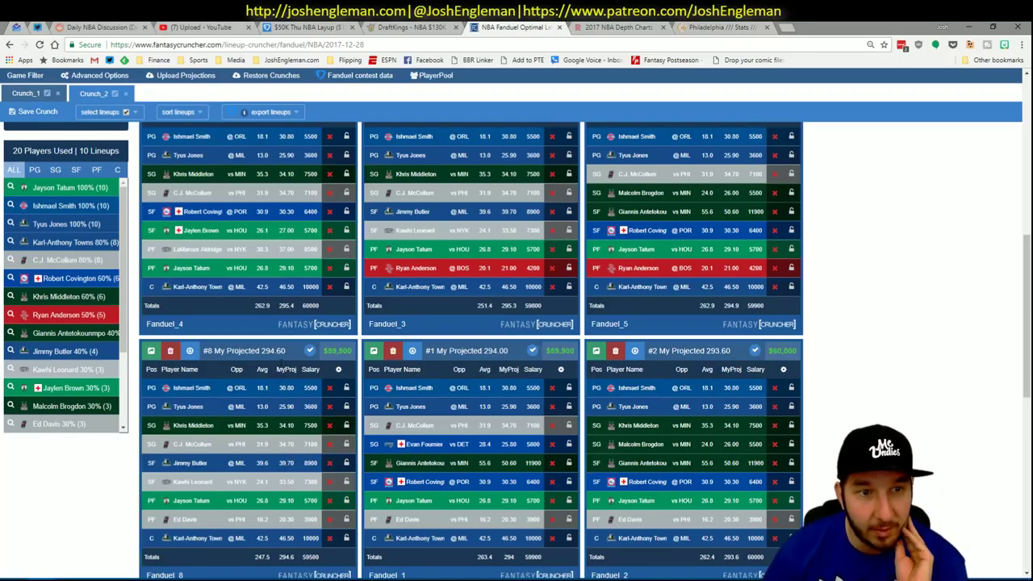
pyautogui.scroll(4, 191, 462)
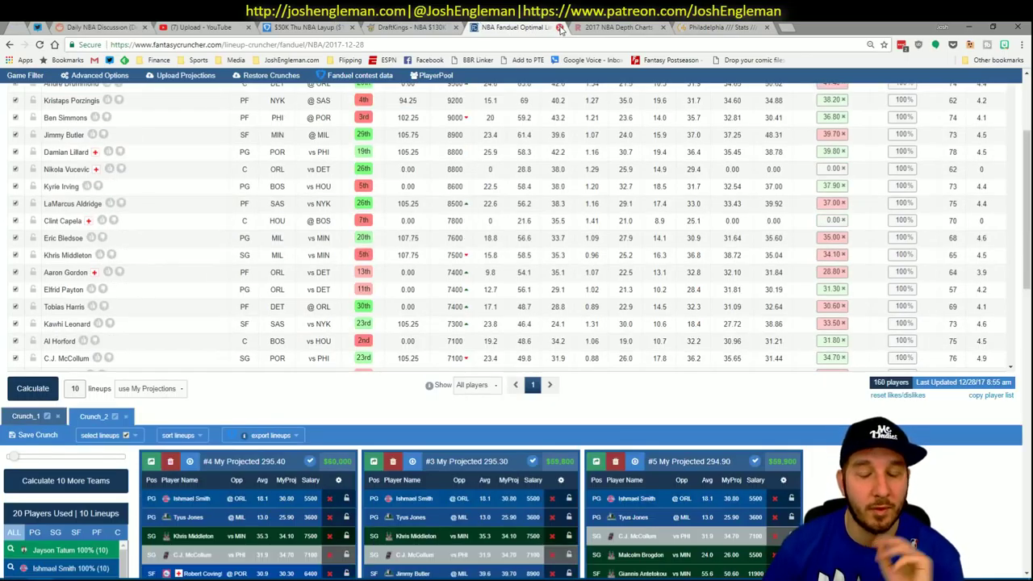